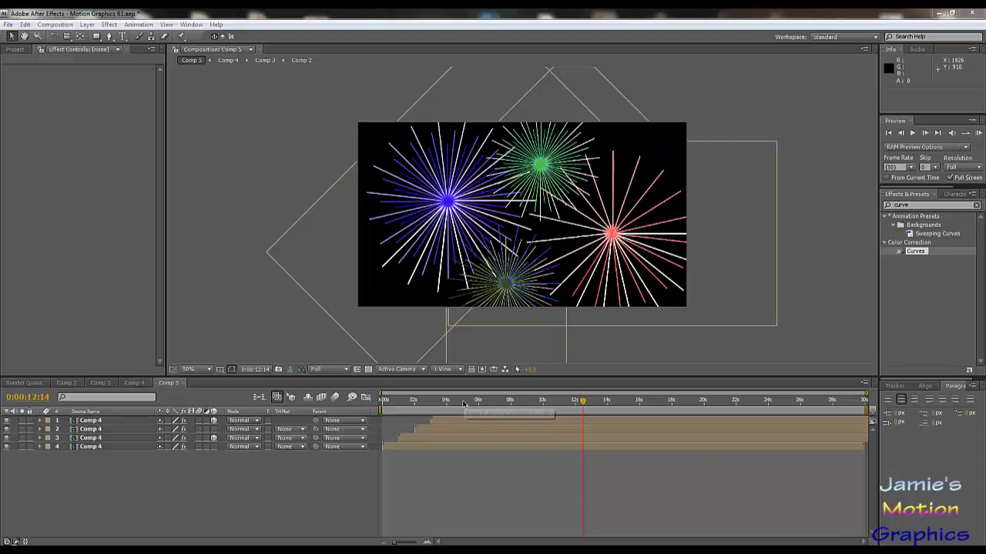
Preview the fireworks animation in Comp 5 at several times between about 6 and 10 seconds
left_click_drag(462, 402, 501, 431)
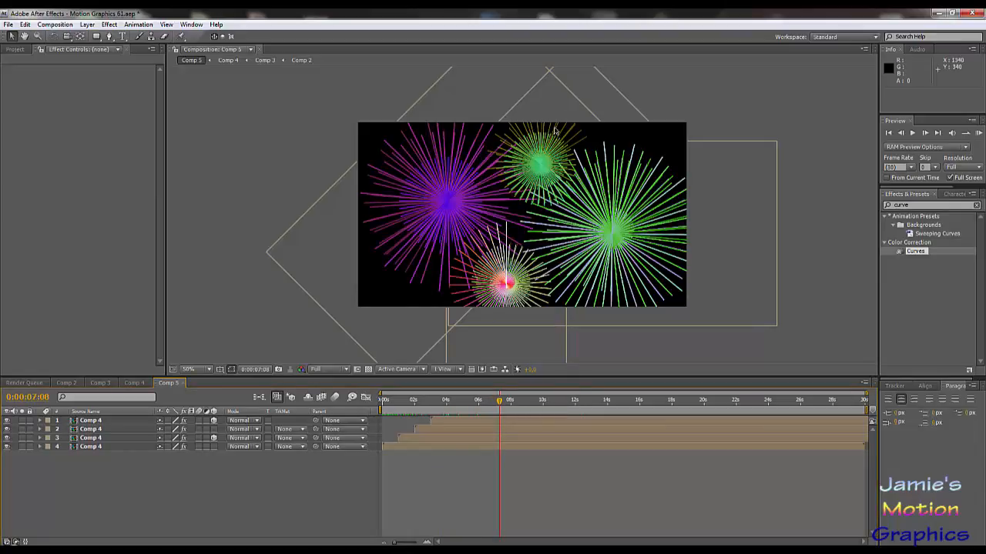
left_click(512, 406)
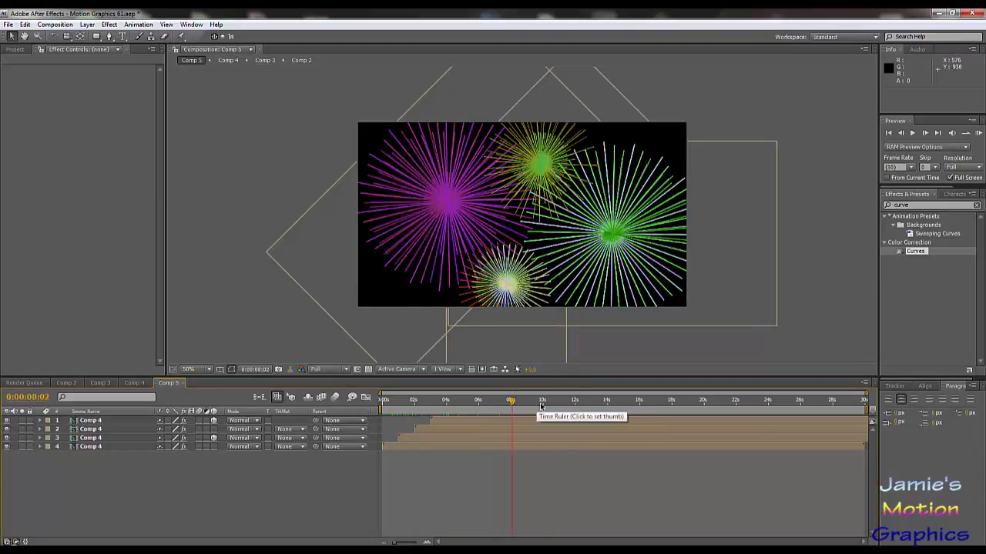
left_click(542, 405)
left_click(478, 401)
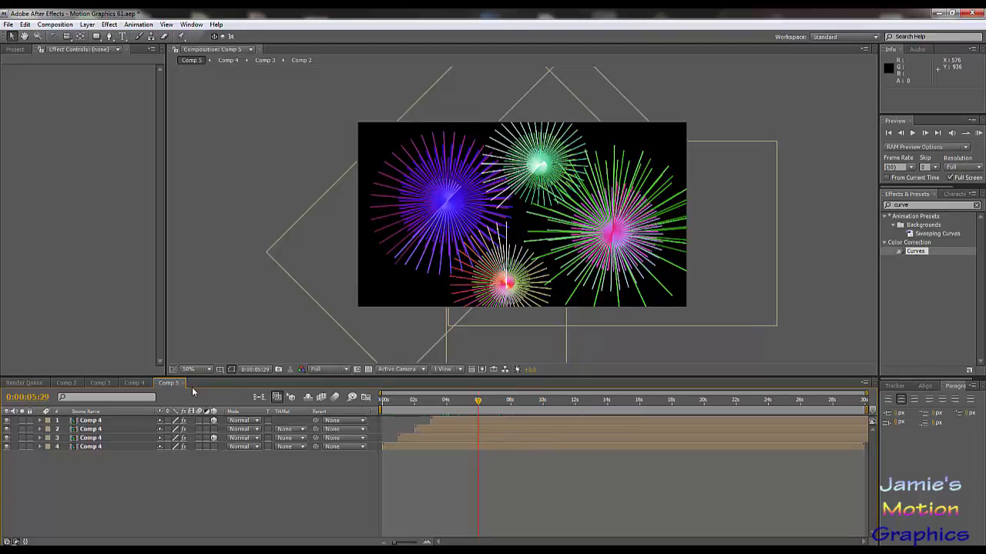
left_click(66, 383)
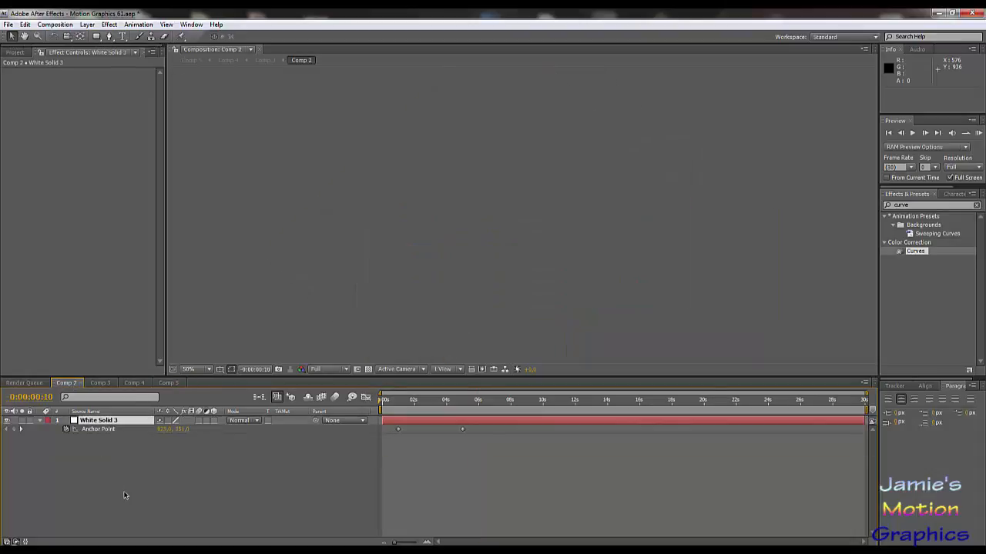
left_click(215, 169)
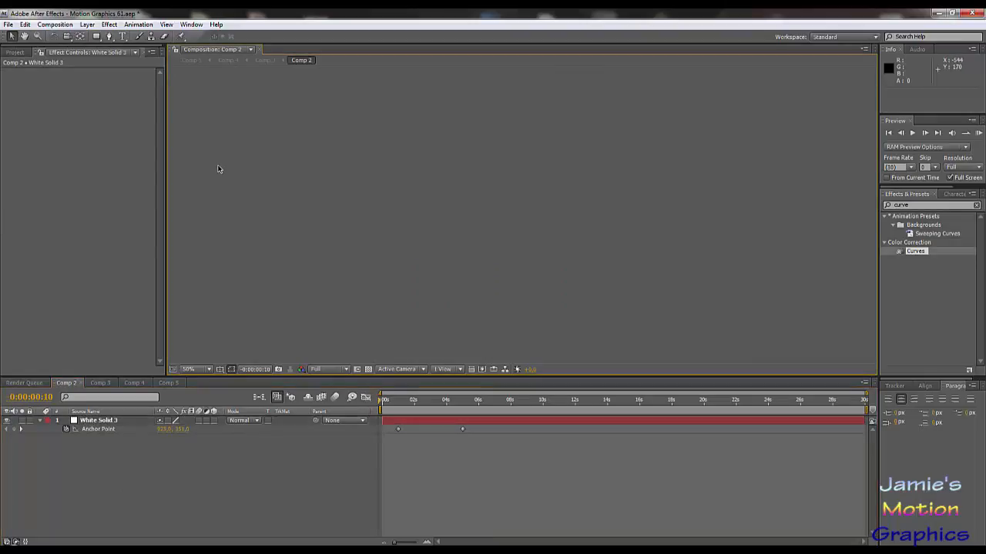
left_click(101, 421)
left_click(100, 382)
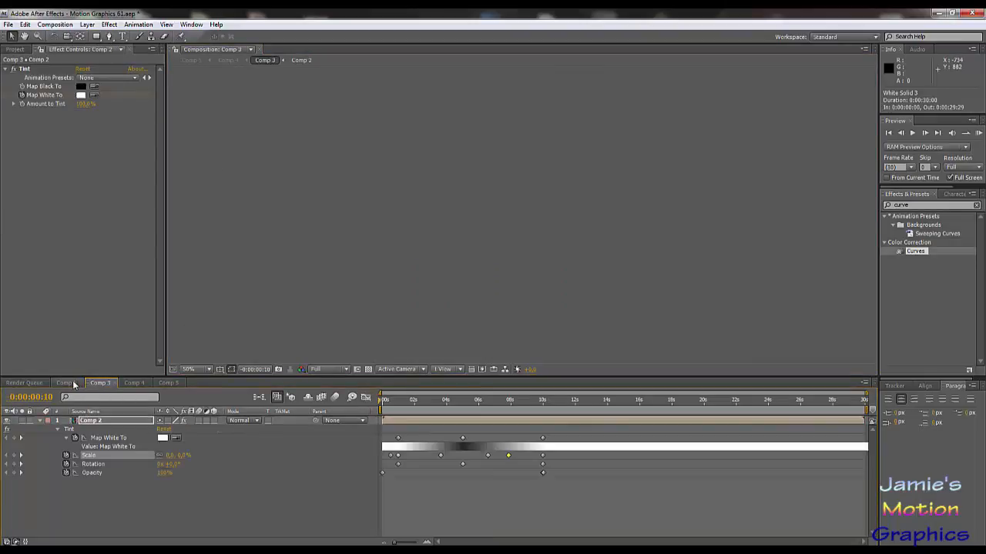
left_click(66, 383)
left_click(291, 245)
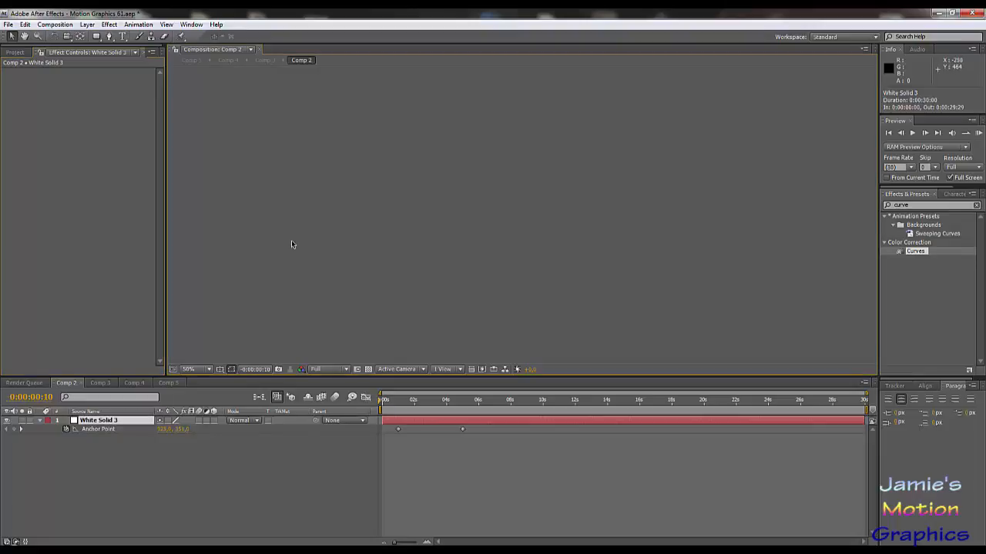
left_click(191, 62)
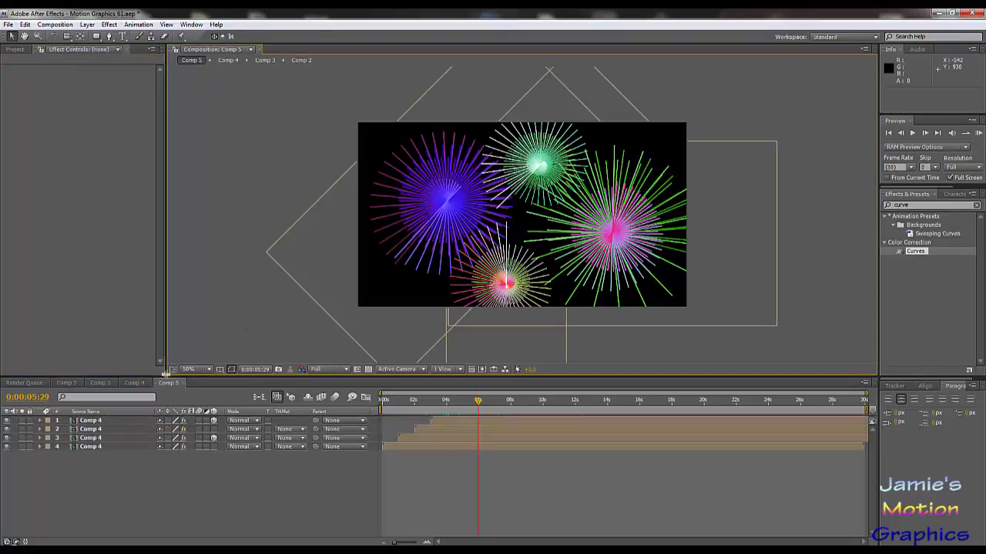
Open Comp 2 and examine the white line's Anchor Point animation from about 1 to 6.5 seconds
left_click(68, 383)
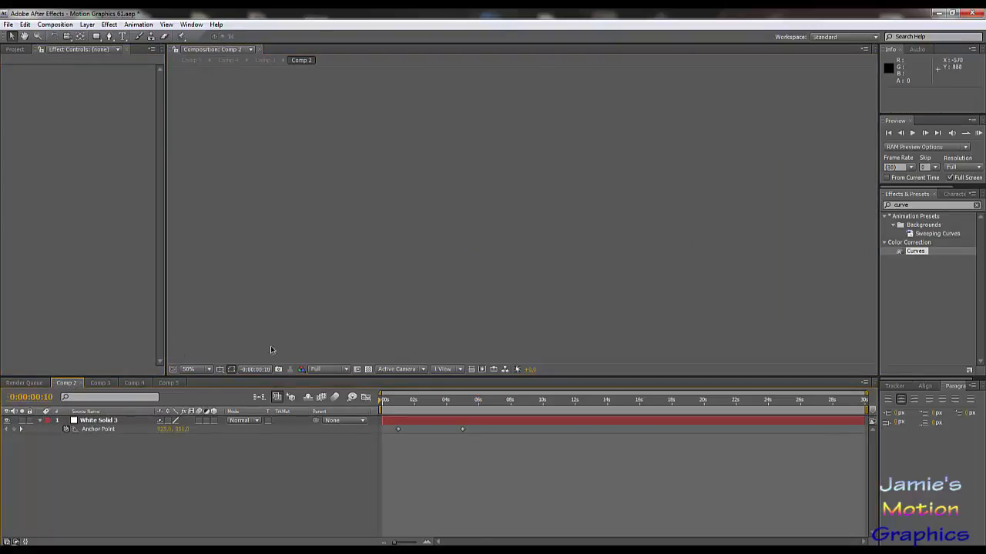
left_click(415, 401)
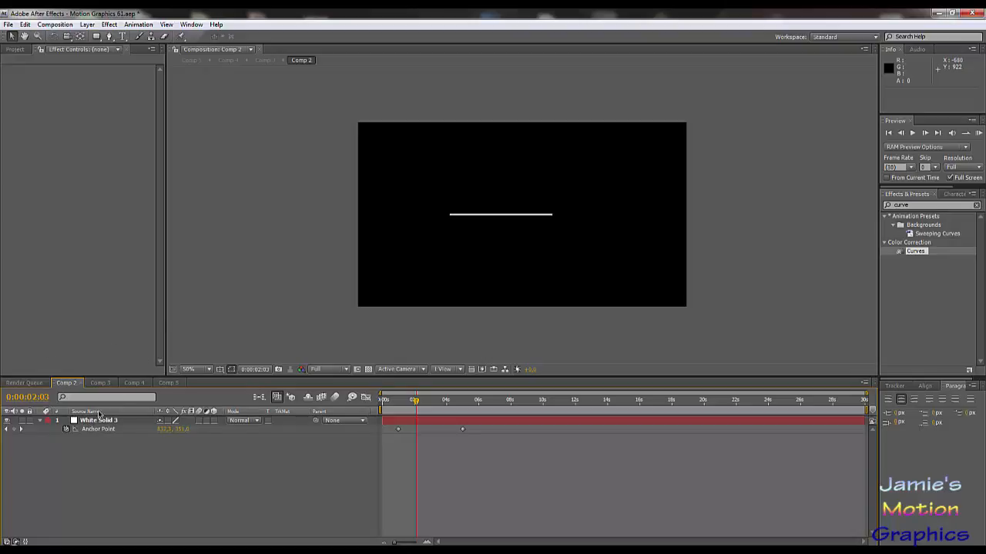
scroll(537, 209, "up", 4)
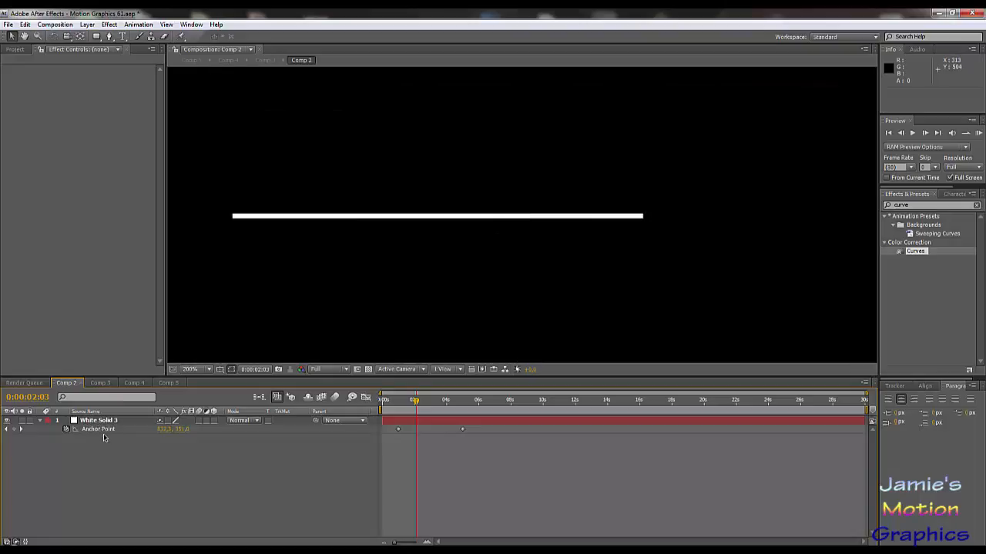
scroll(543, 233, "down", 2)
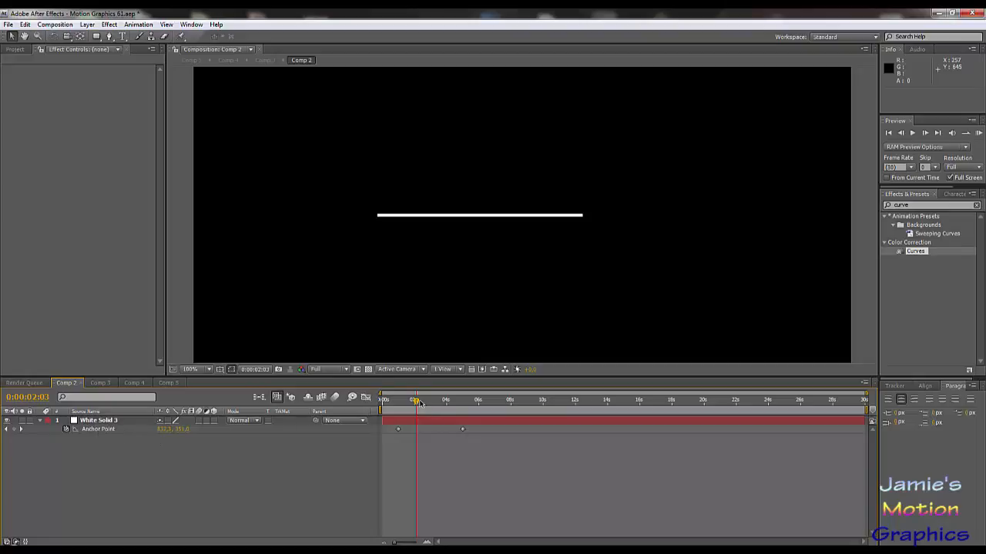
left_click_drag(414, 401, 402, 401)
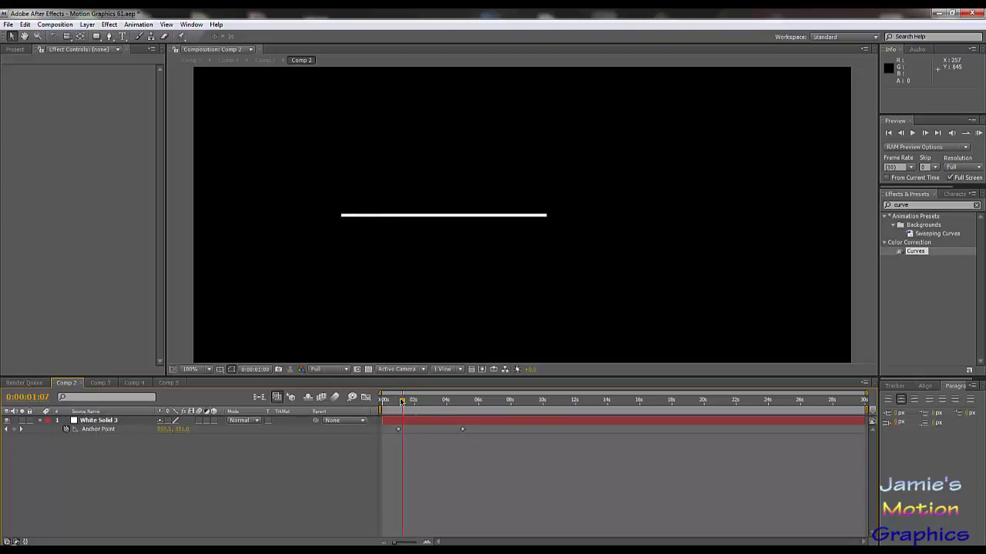
left_click(108, 433)
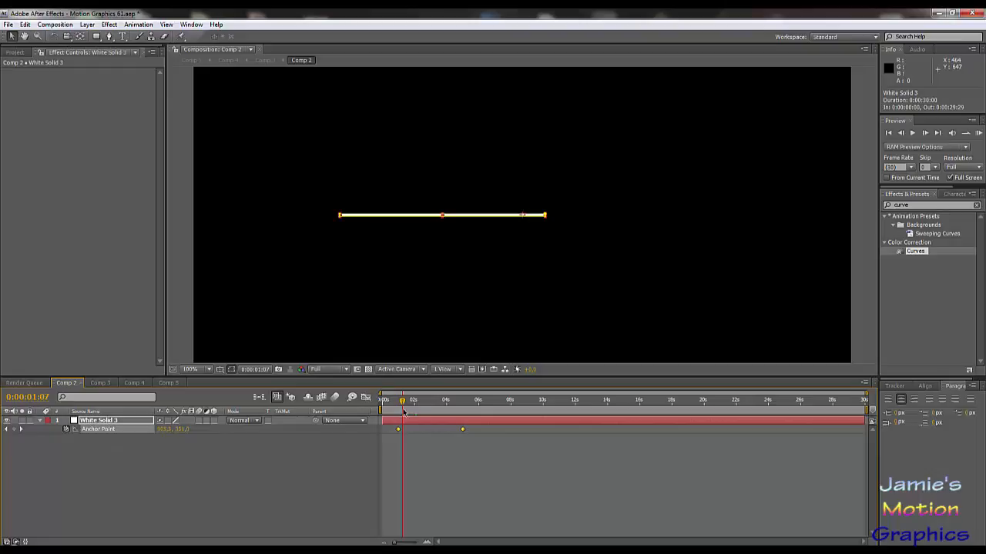
left_click_drag(402, 401, 487, 432)
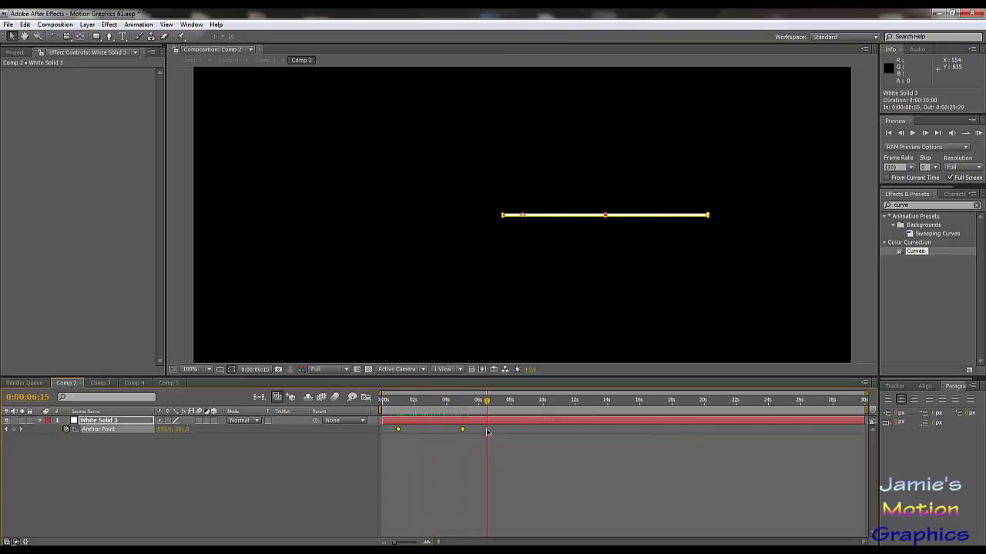
Open Comp 3, preview its rotating line animation, and show layer names instead of source names
left_click(100, 383)
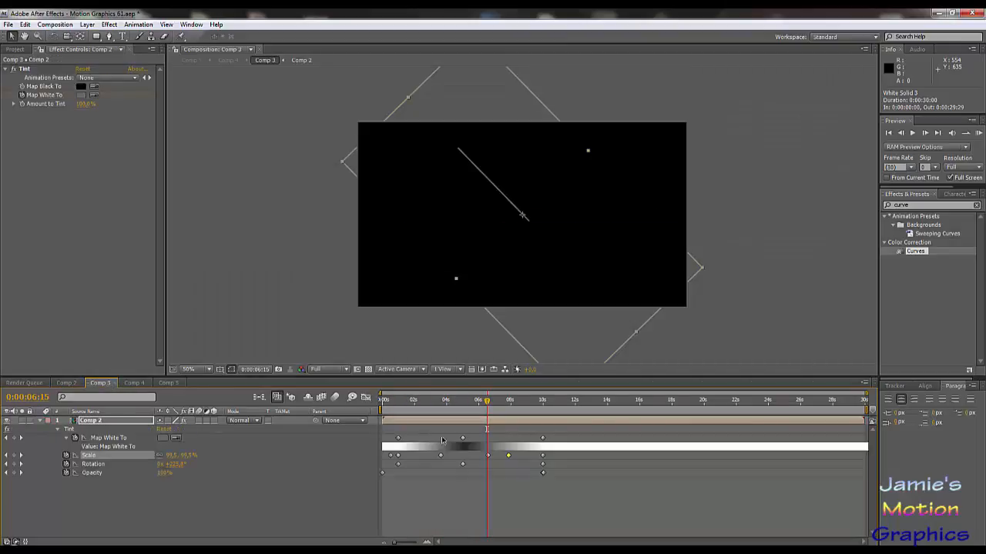
left_click_drag(460, 406, 411, 452)
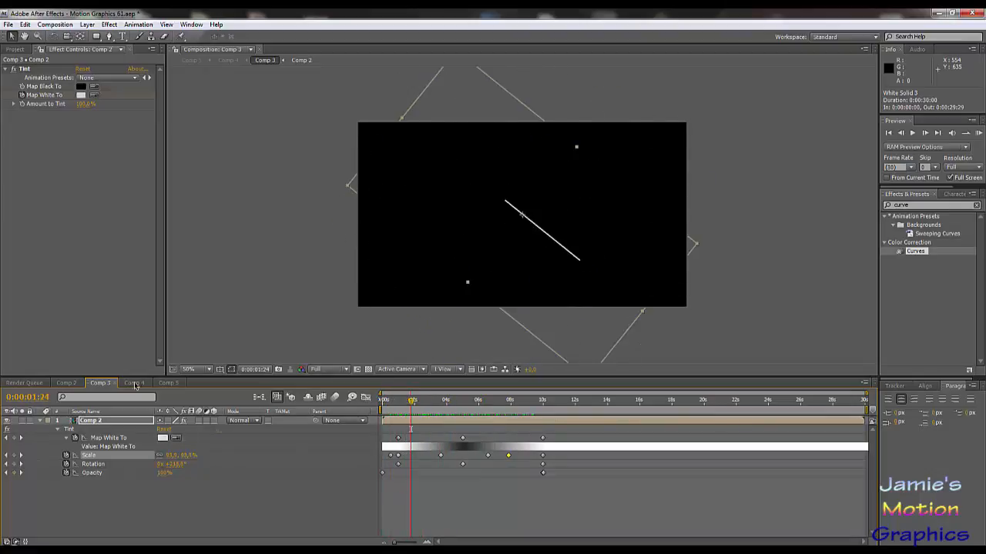
left_click(93, 412)
left_click(98, 498)
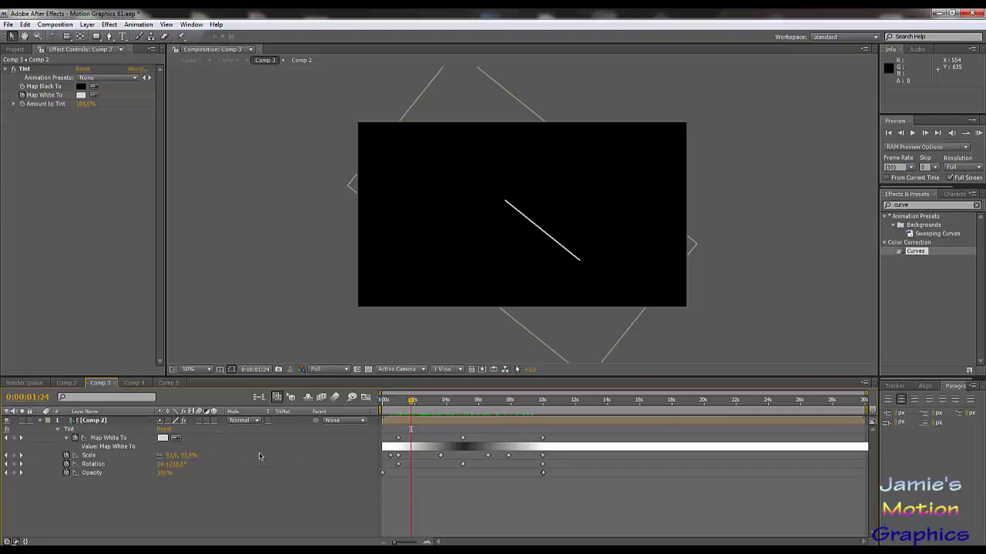
Examine the Scale keyframes of the Comp 2 layer by scrubbing through to about 10 seconds
left_click(87, 455)
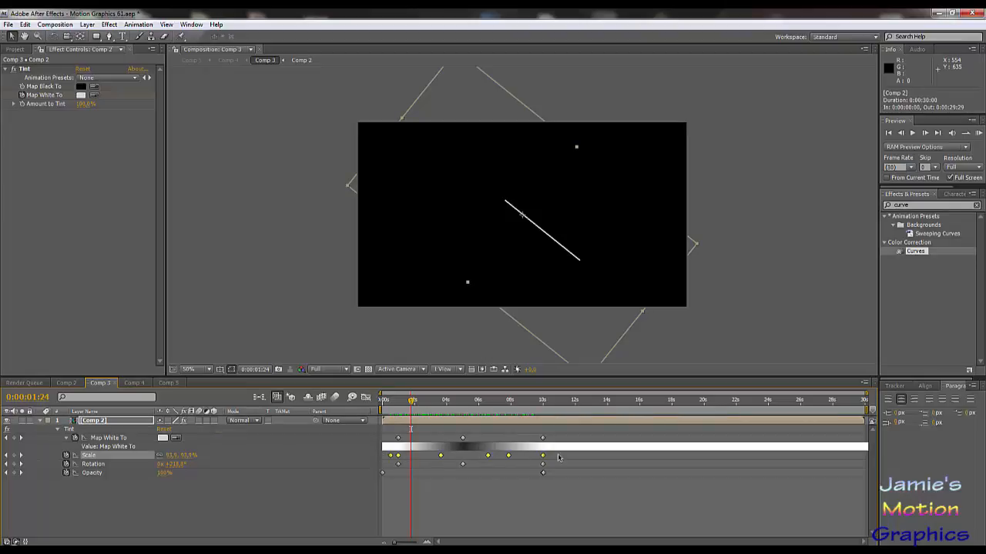
left_click_drag(413, 408, 544, 438)
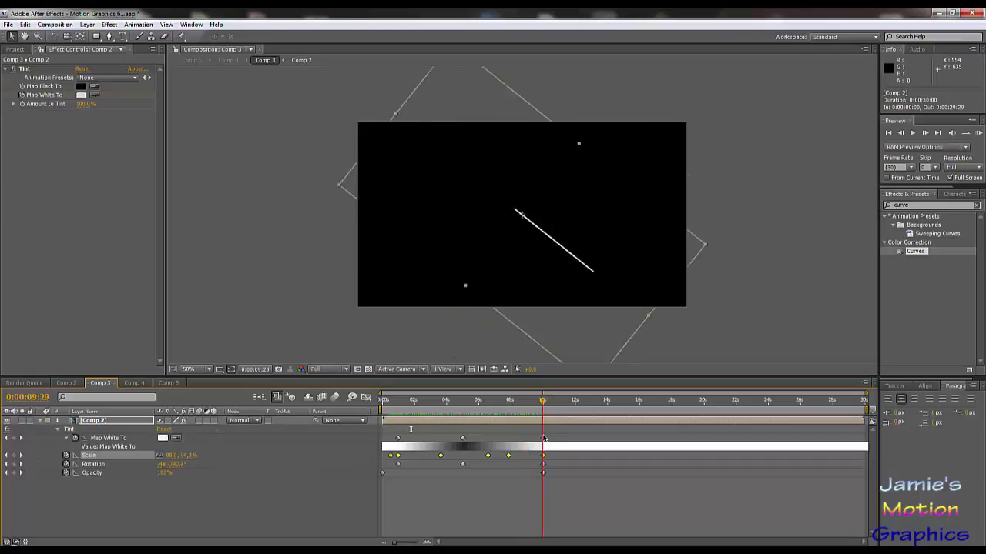
left_click(266, 517)
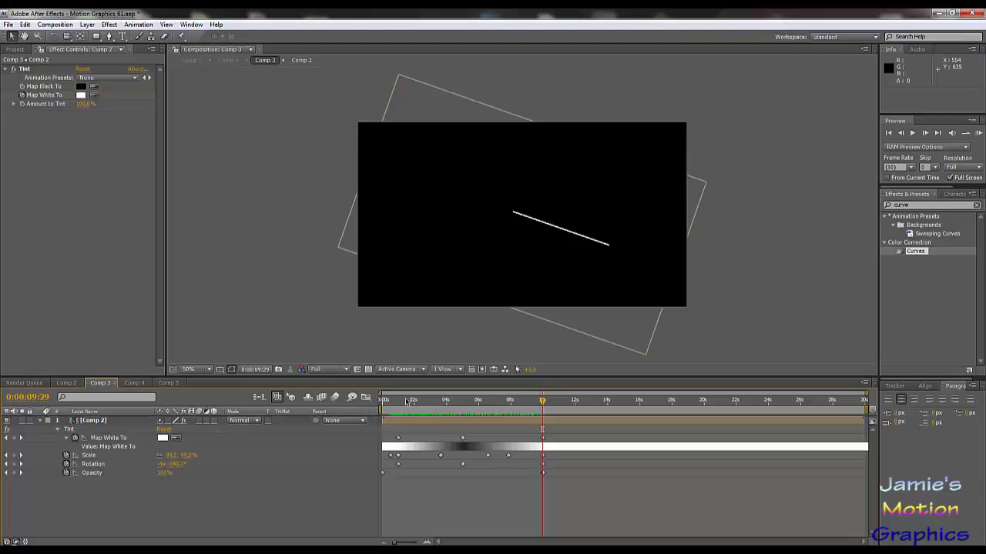
Examine the Tint effect's Map White To keyframes from about 1 to 10 seconds
left_click_drag(406, 401, 399, 402)
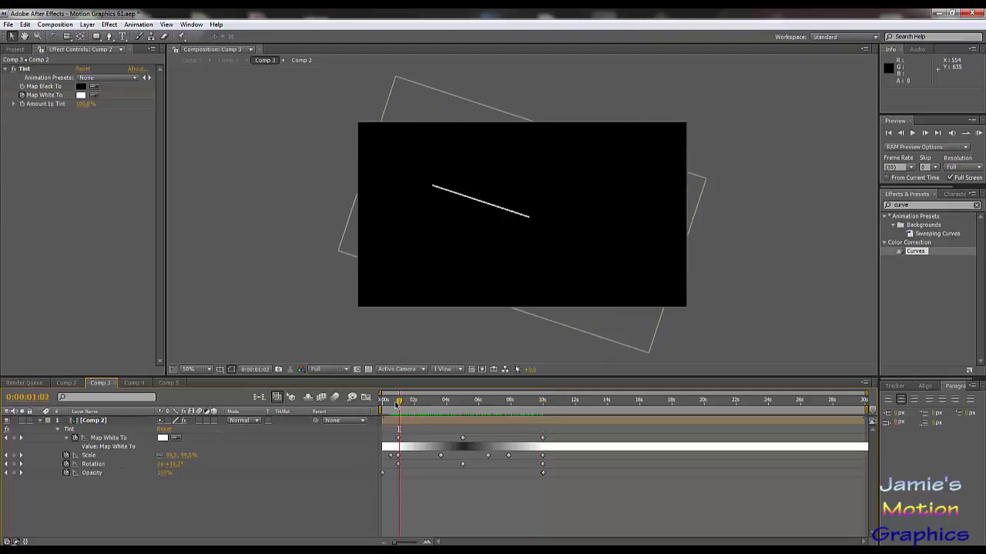
left_click(112, 438)
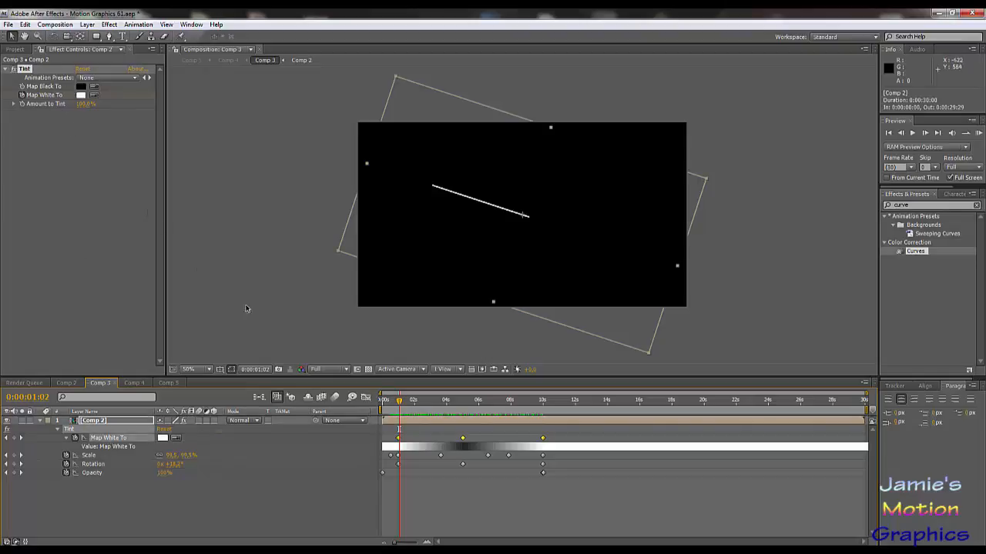
left_click_drag(400, 405, 540, 429)
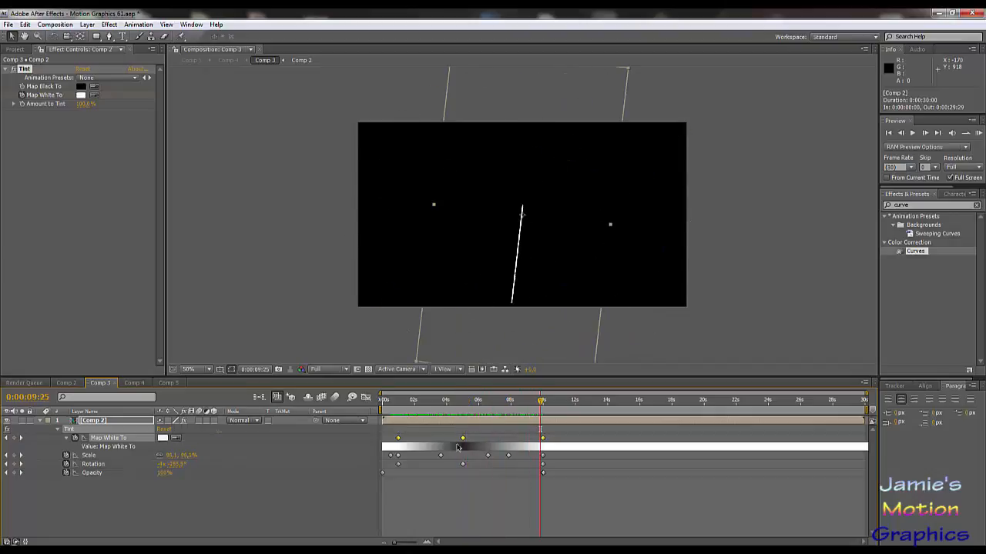
left_click(355, 498)
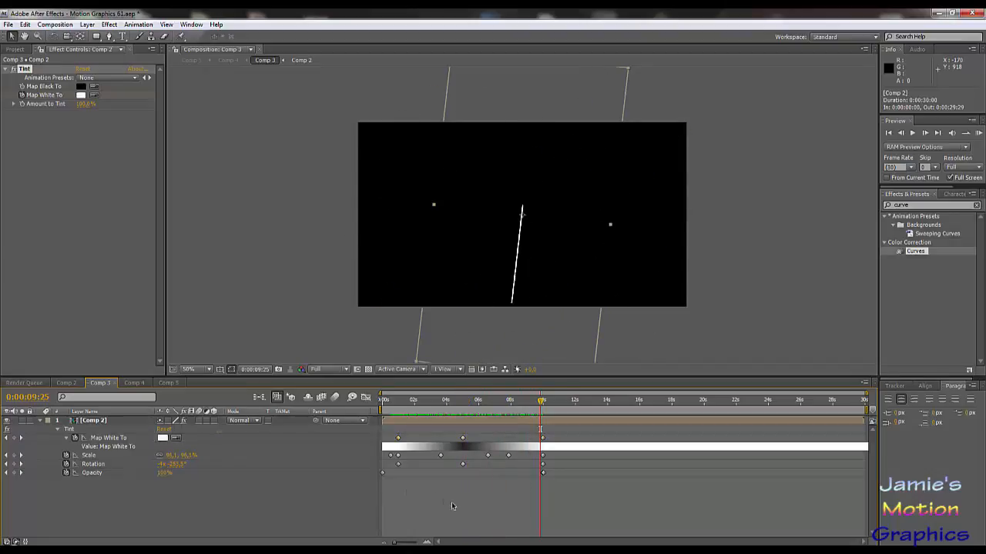
Examine the Comp 2 layer's Rotation keyframes while scrubbing through the animation to about 10 seconds
left_click(94, 465)
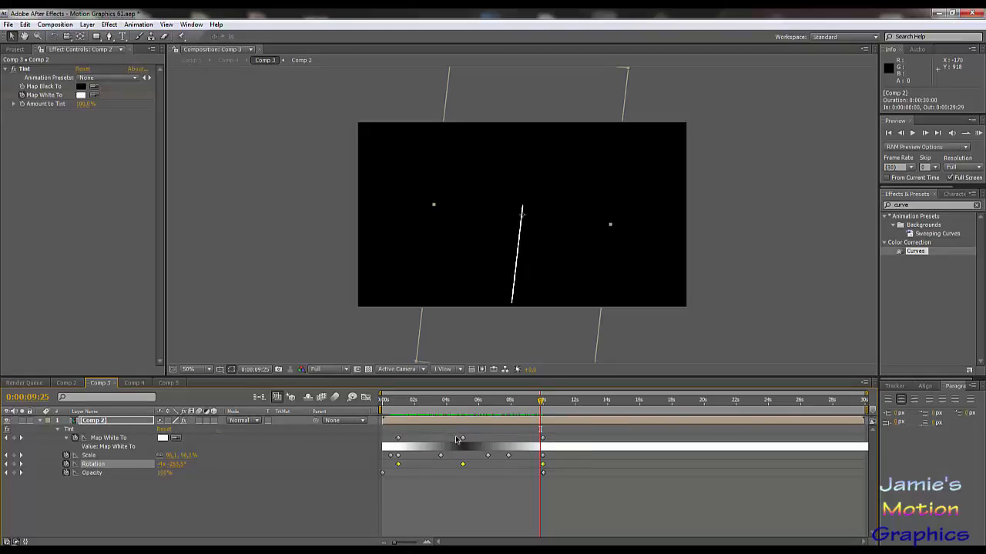
left_click_drag(454, 405, 527, 435)
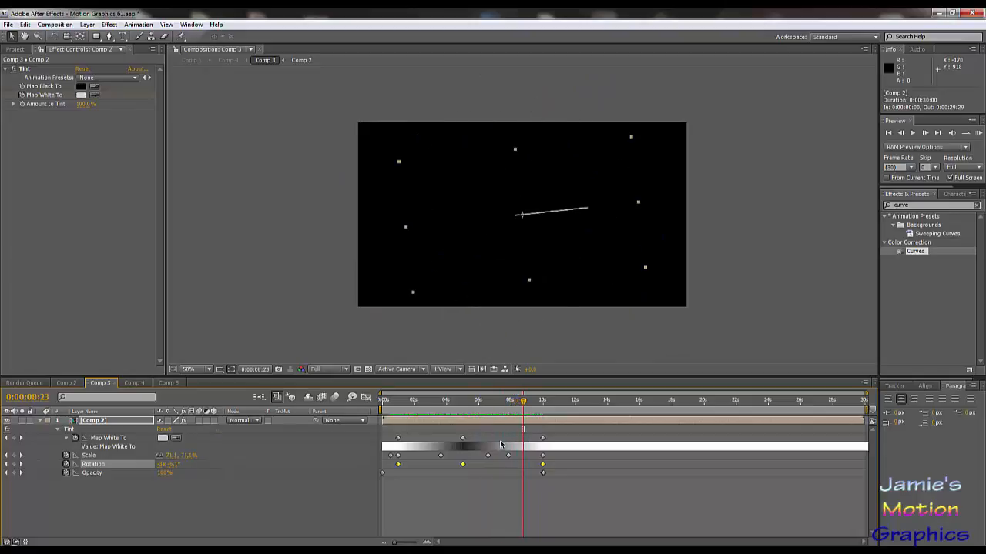
left_click(138, 483)
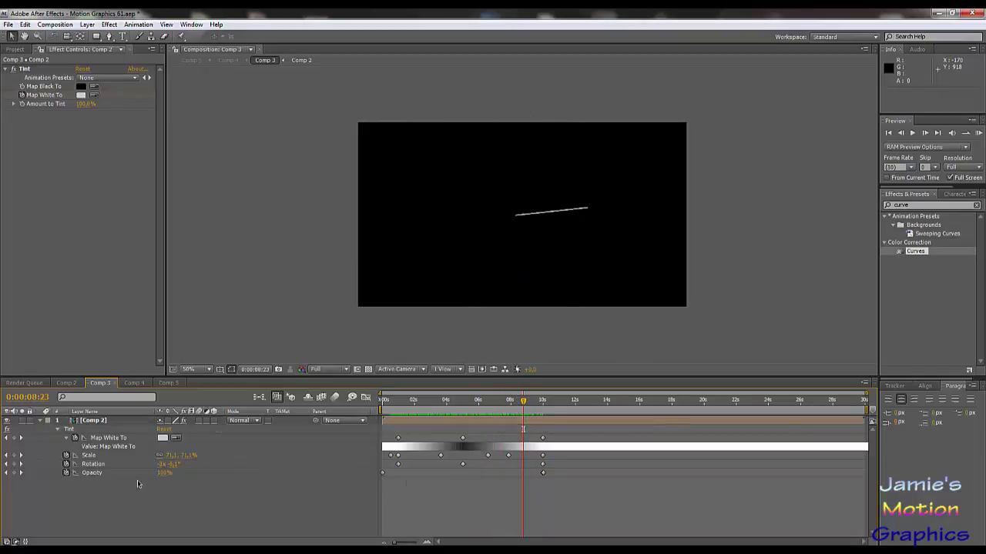
left_click(98, 466)
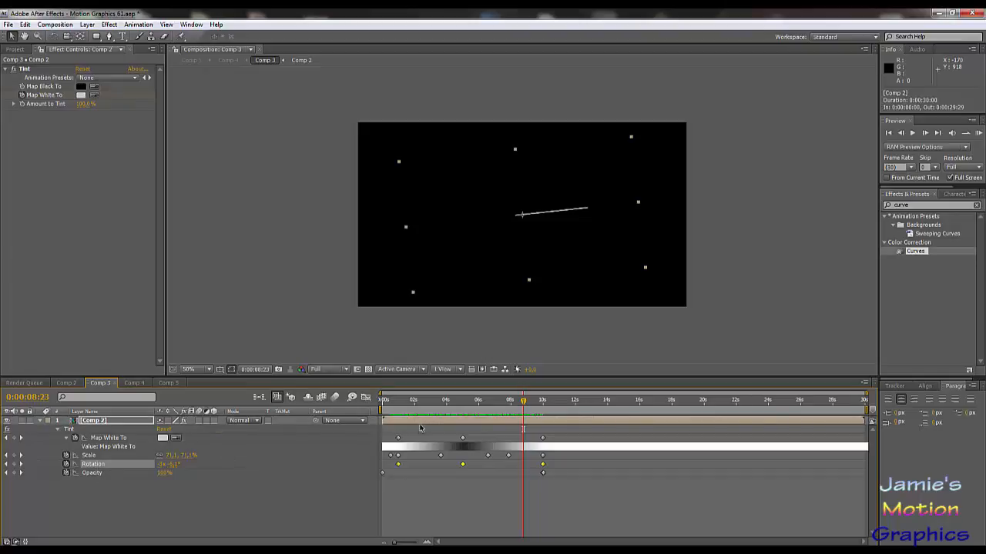
left_click_drag(443, 402, 543, 436)
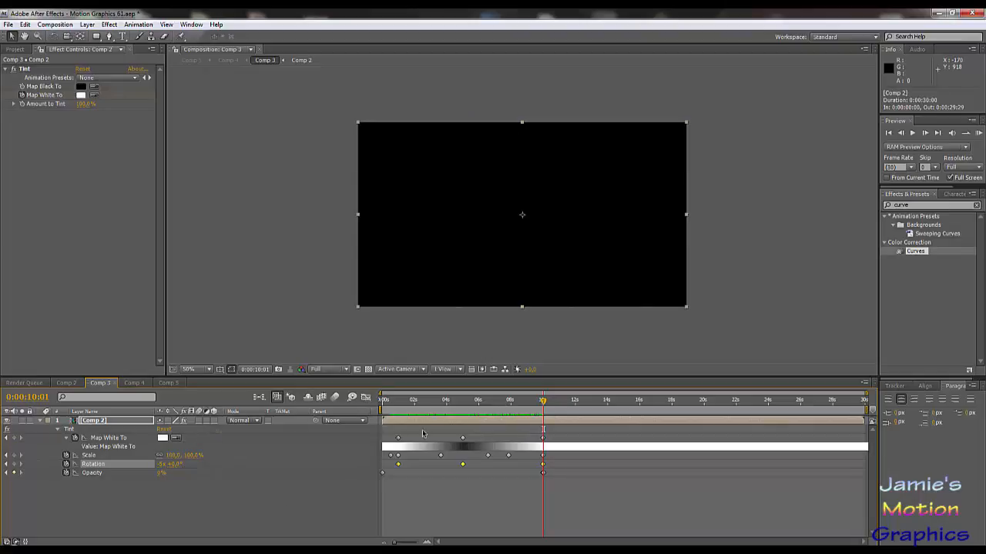
left_click(185, 499)
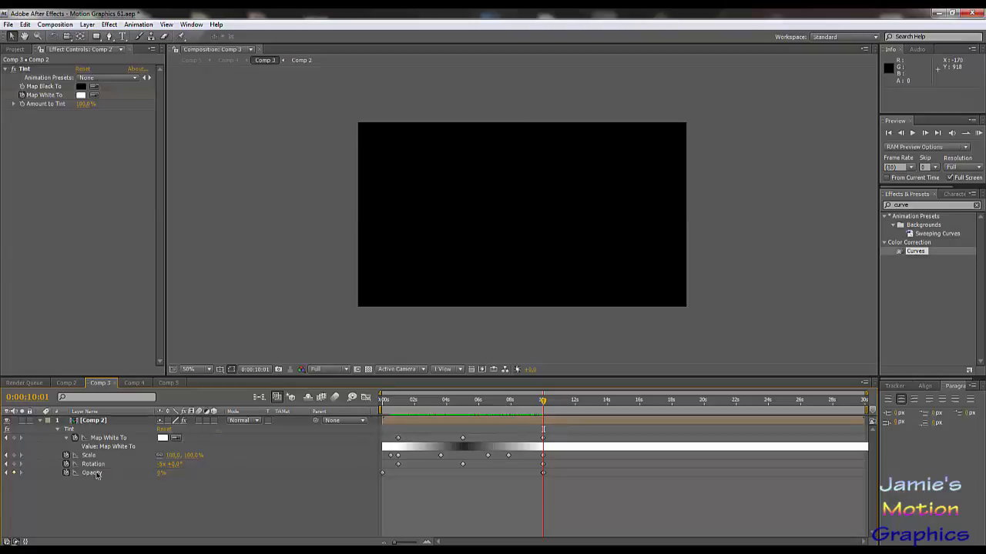
Examine the Comp 2 layer's Opacity keyframes by scrubbing from the start, and park the playhead near 2 seconds
left_click(94, 472)
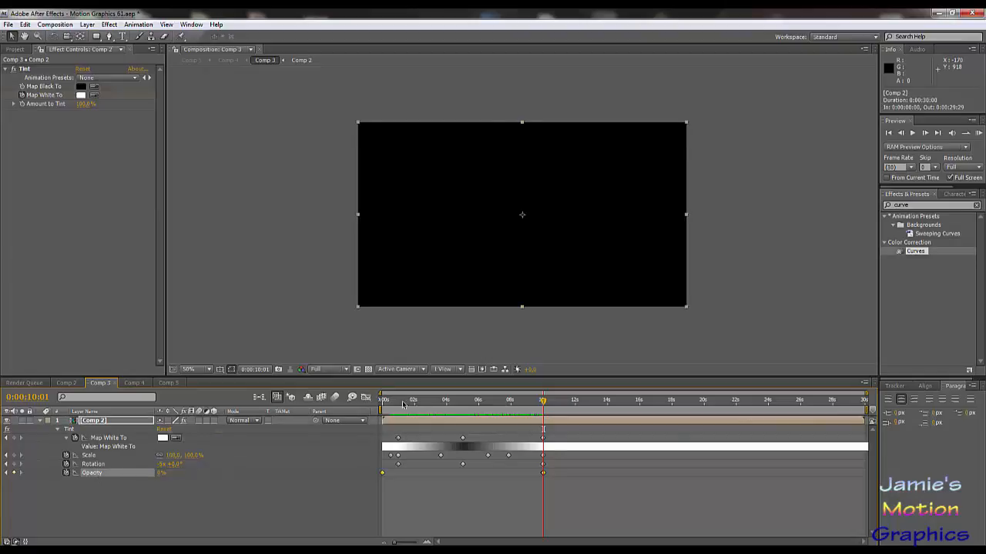
left_click(381, 402)
left_click_drag(379, 408, 505, 446)
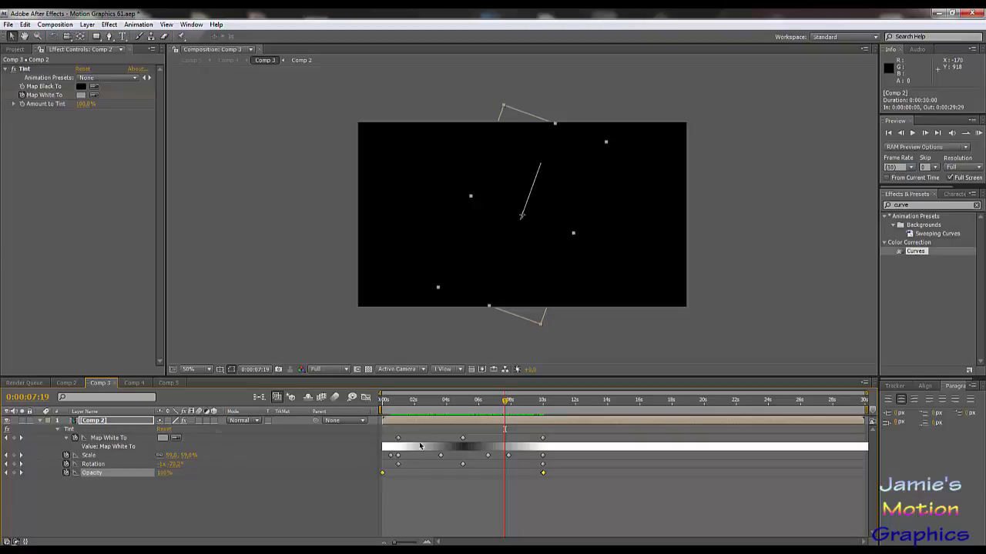
mouse_move(403, 406)
left_mouse_down()
mouse_move(377, 410)
mouse_move(413, 415)
left_mouse_up()
left_click(307, 480)
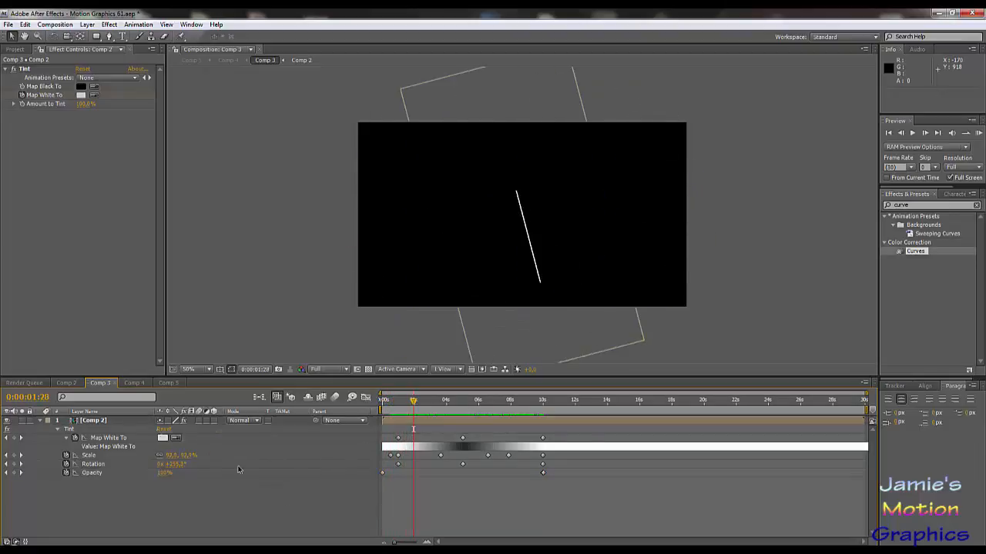
Open Comp 4 and zoom the timeline in on roughly the first second at the bottom of the layer stack
left_click(134, 382)
scroll(456, 447, "down", 10)
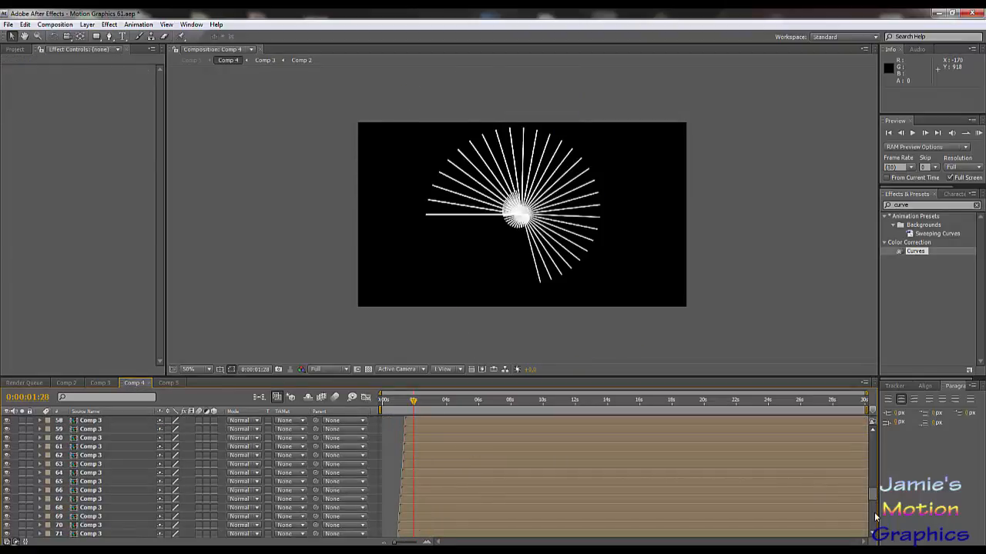
scroll(875, 518, "down", 5)
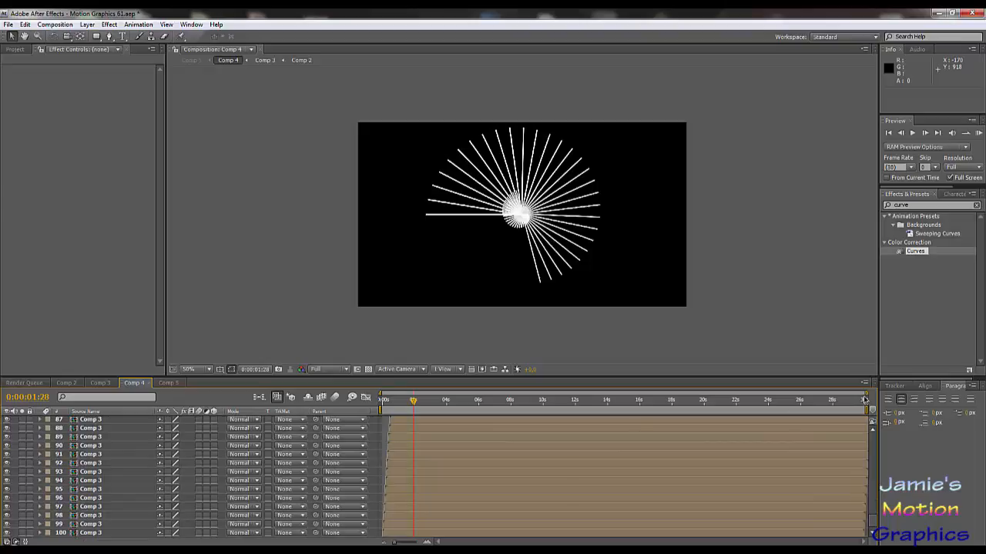
left_click_drag(864, 398, 531, 441)
left_click(389, 410)
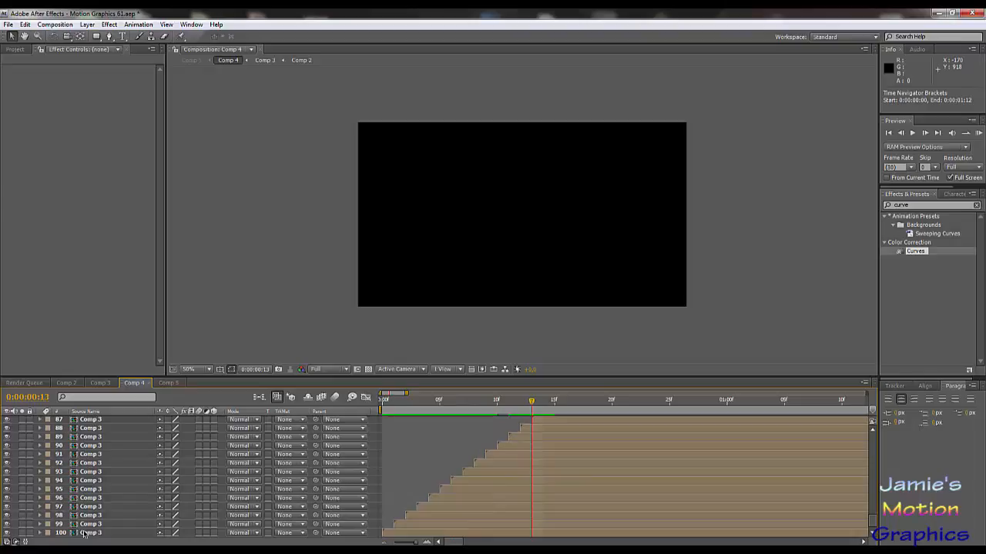
Examine how the start times of the Comp 3 layers are staggered, from layer 100 upward through the stack
left_click(84, 533)
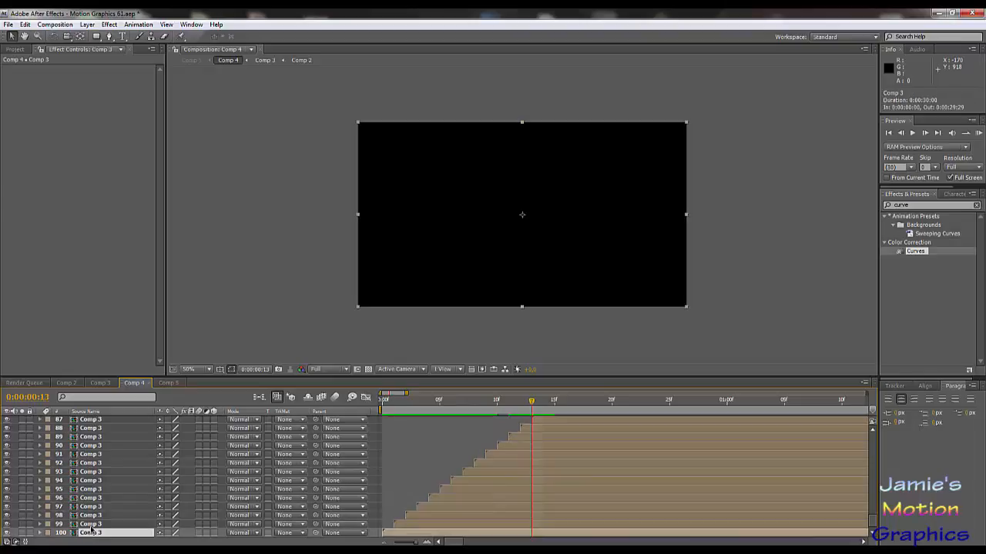
left_click(88, 525)
left_click(90, 516)
scroll(539, 485, "up", 8)
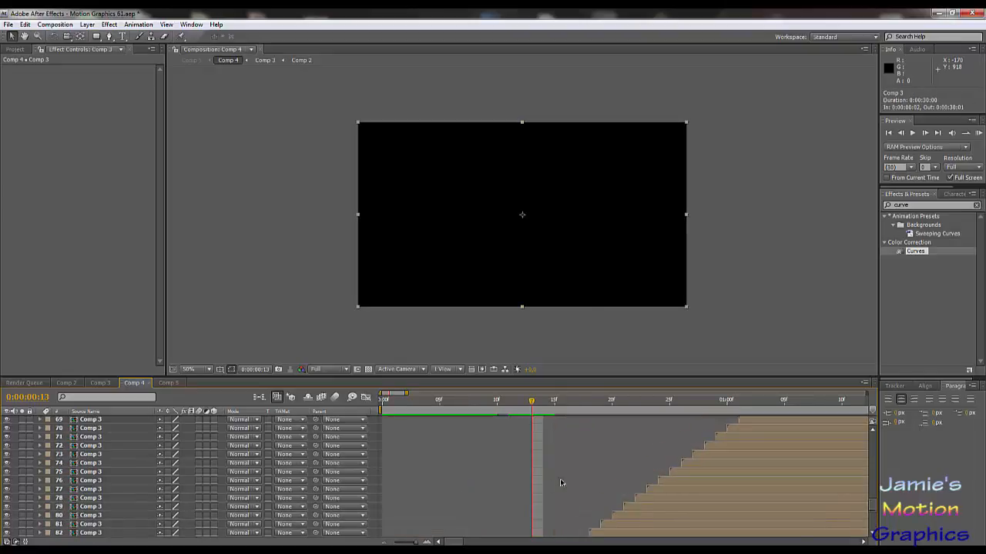
scroll(611, 481, "down", 3)
scroll(612, 483, "down", 2)
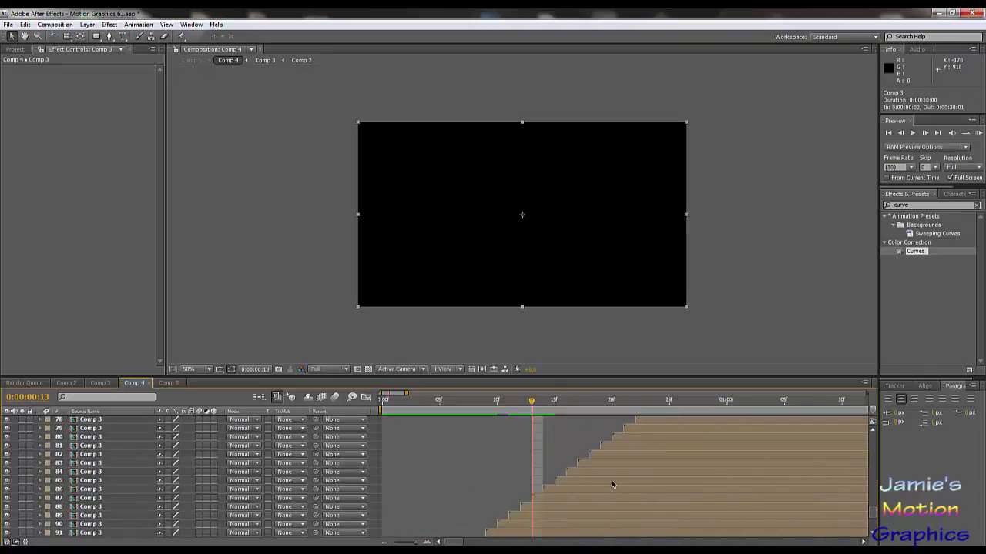
scroll(725, 493, "up", 6)
scroll(726, 493, "up", 7)
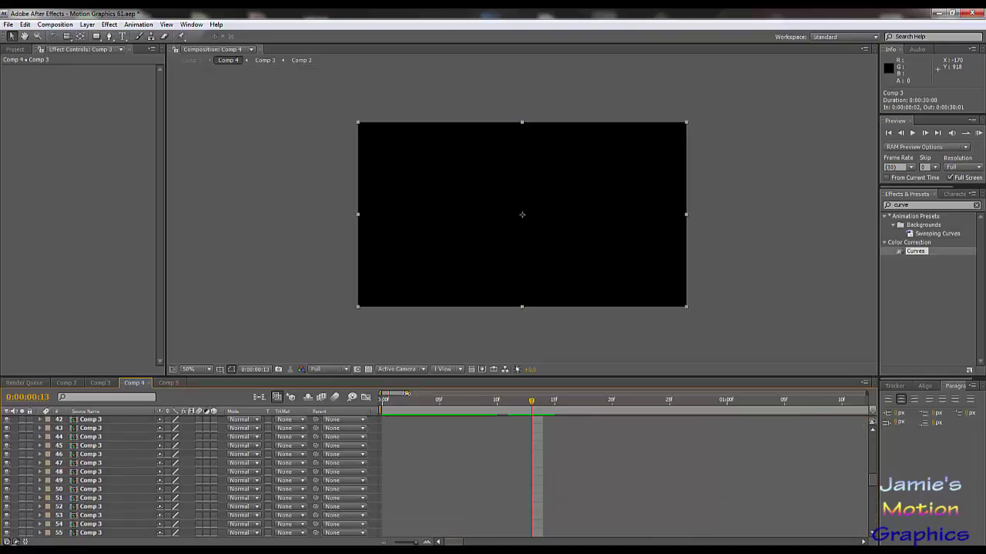
Widen the timeline to nearly five seconds and place the playhead where the topmost Comp 3 layer starts, at 0:00:03:09
left_click_drag(406, 394, 461, 394)
scroll(565, 436, "up", 14)
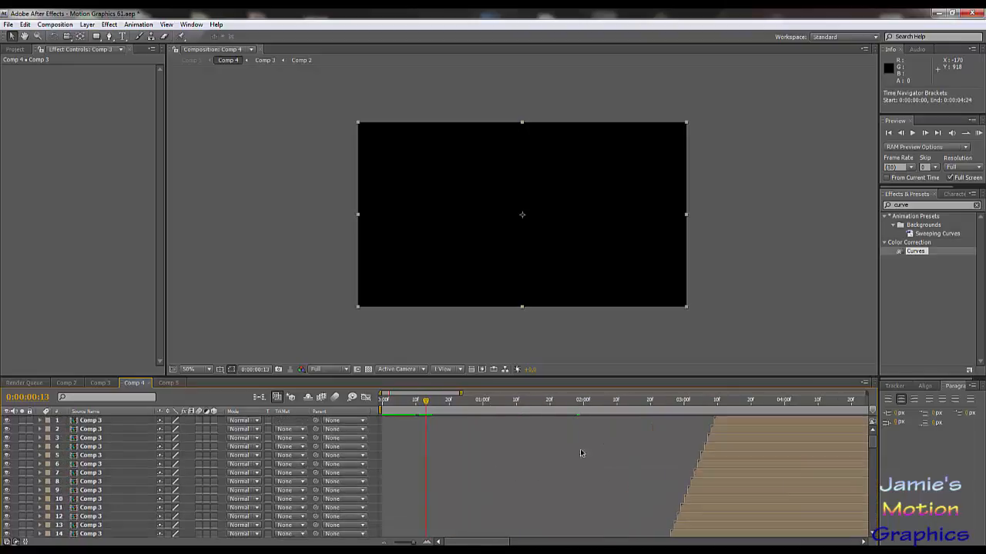
left_click_drag(725, 407, 714, 408)
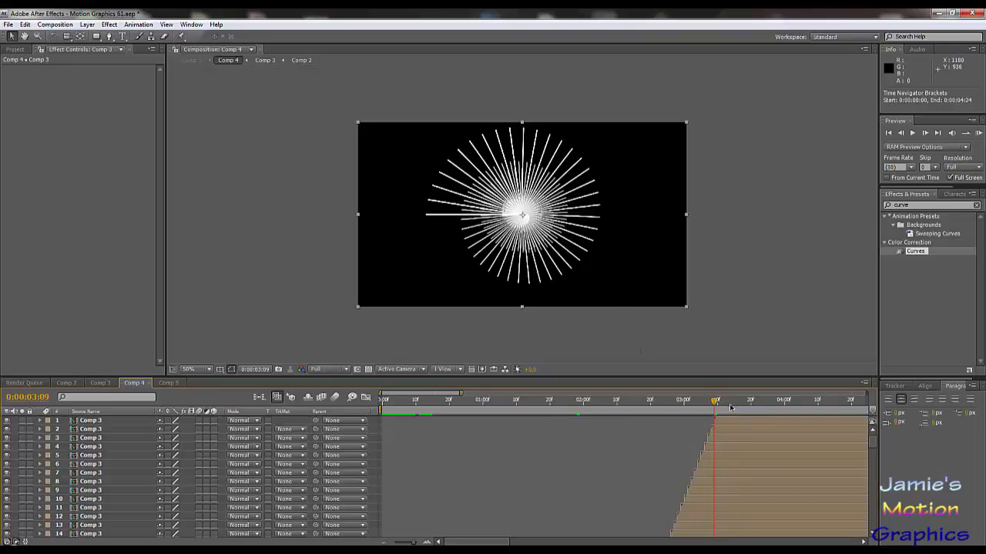
Step forward frame by frame to 0:00:03:24 to examine the completed burst of lines
left_click(928, 133)
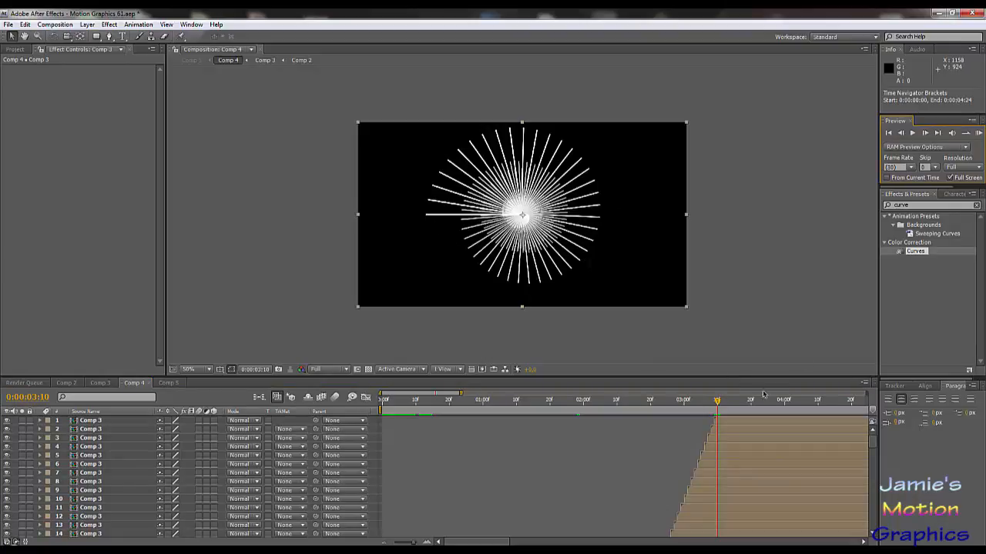
left_click(924, 133)
left_click(924, 134)
left_click(924, 134)
left_click(924, 134)
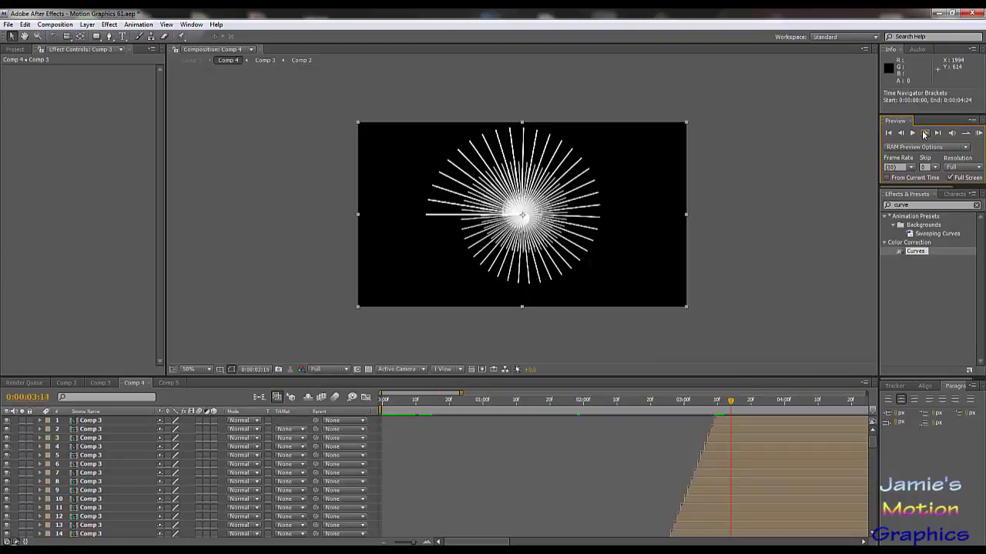
left_click(924, 134)
left_click(924, 134)
left_click(924, 134)
left_click(924, 134)
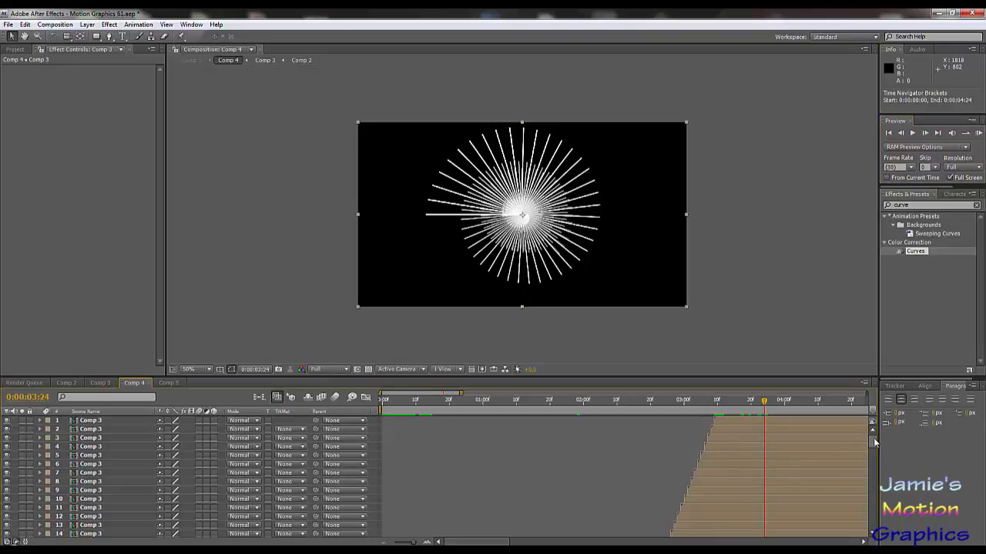
Select the topmost Comp 3 layer and scrub on to about 7 seconds to examine how the lines change
left_click(100, 422)
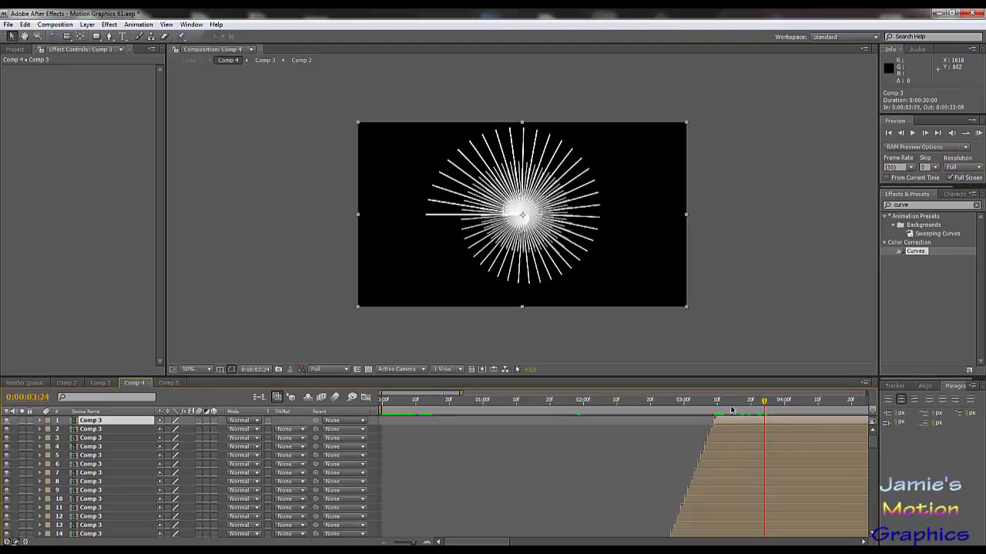
left_click_drag(732, 402, 811, 420)
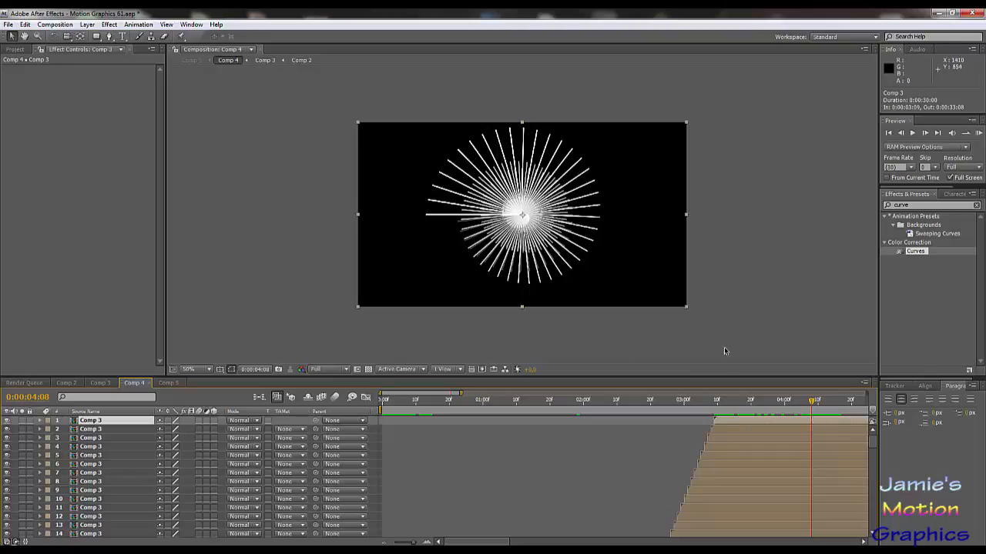
left_click_drag(810, 405, 817, 408)
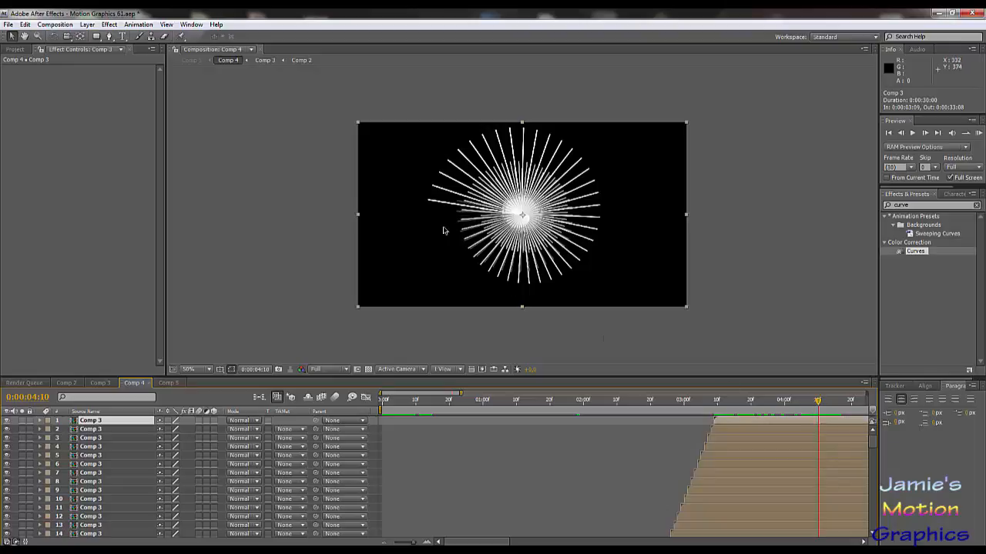
left_click_drag(801, 408, 633, 424)
mouse_move(718, 423)
left_mouse_down()
mouse_move(886, 428)
mouse_move(428, 431)
mouse_move(737, 424)
left_mouse_up()
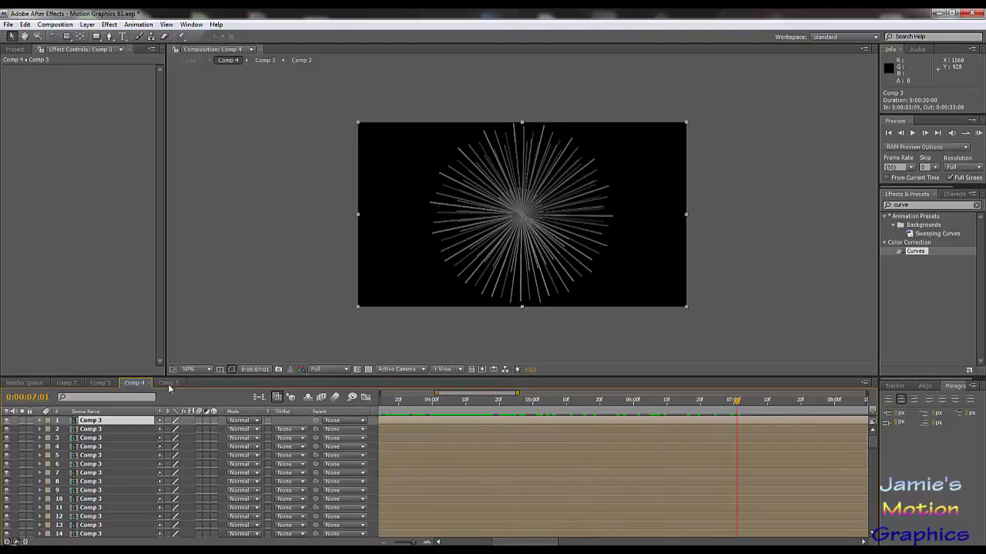
Open Comp 5, view the bottom Comp 4 layer alone, and solo the third layer with the playhead near 1 second
left_click(168, 384)
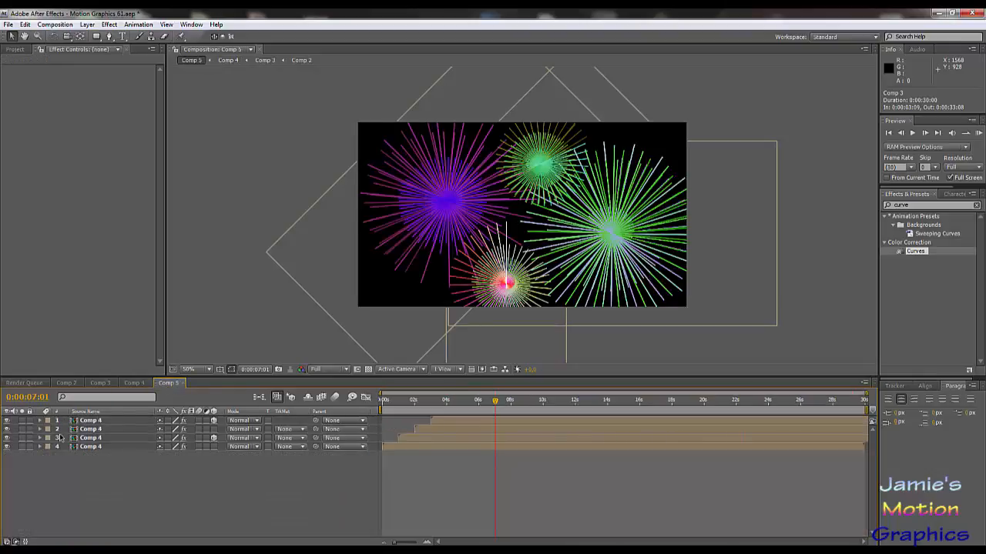
left_click(88, 447)
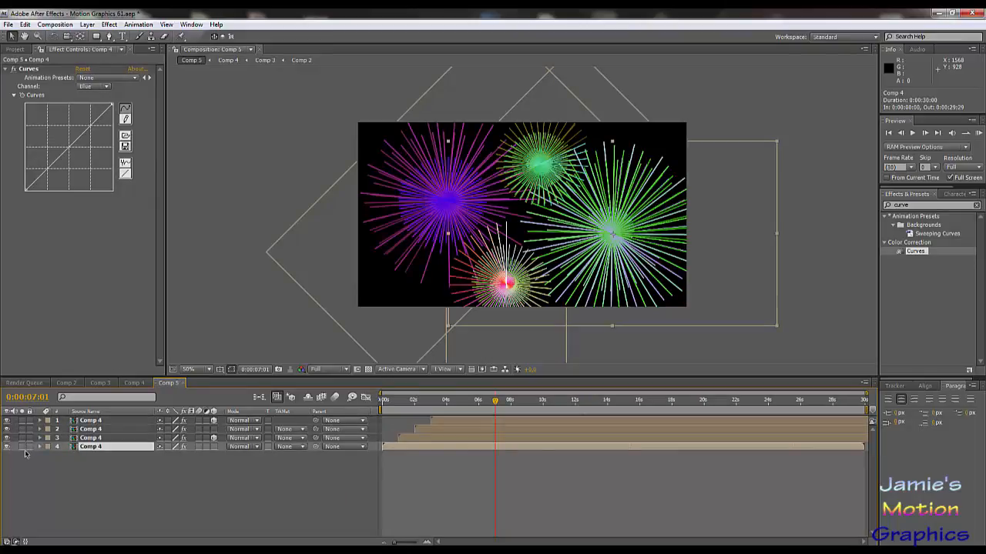
left_click(21, 447)
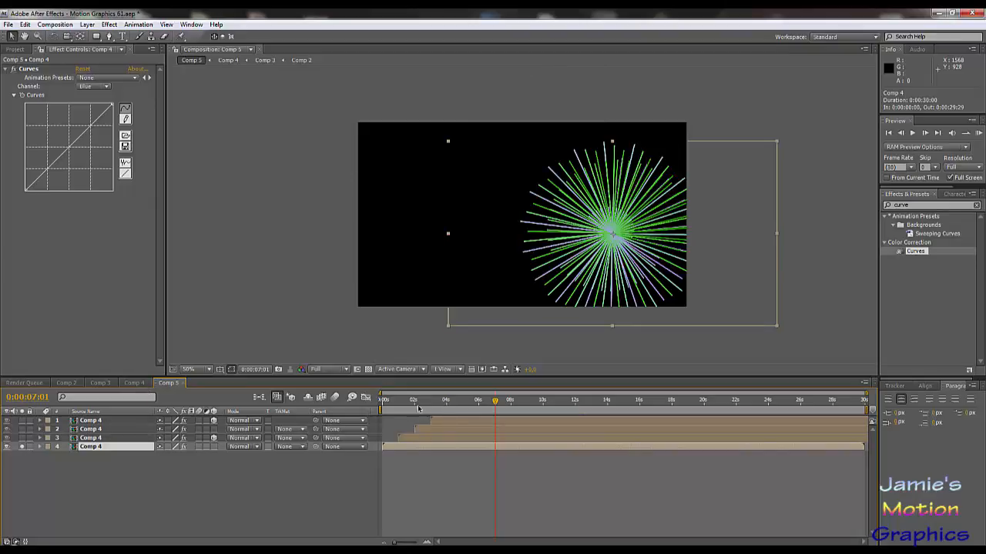
left_click(21, 447)
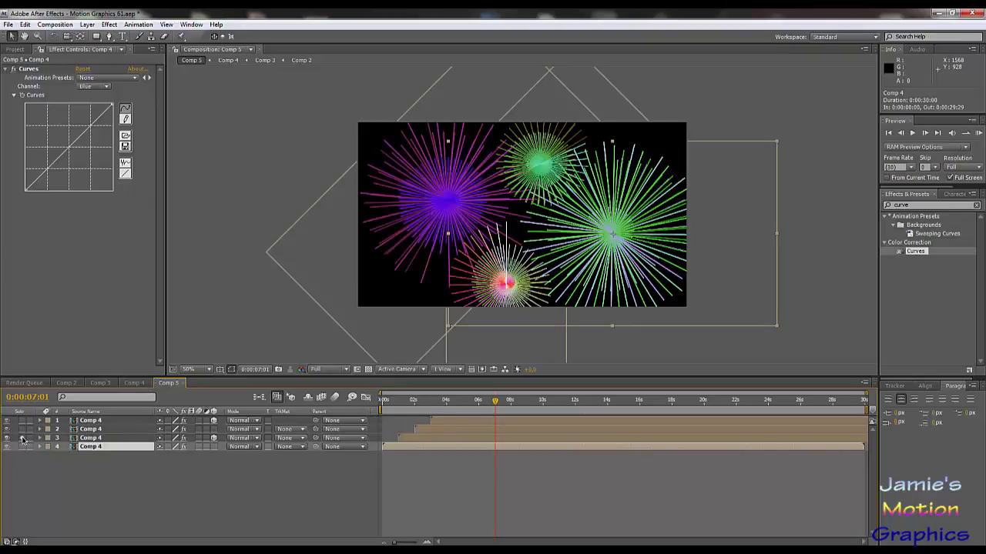
left_click(22, 438)
left_click_drag(448, 403, 401, 402)
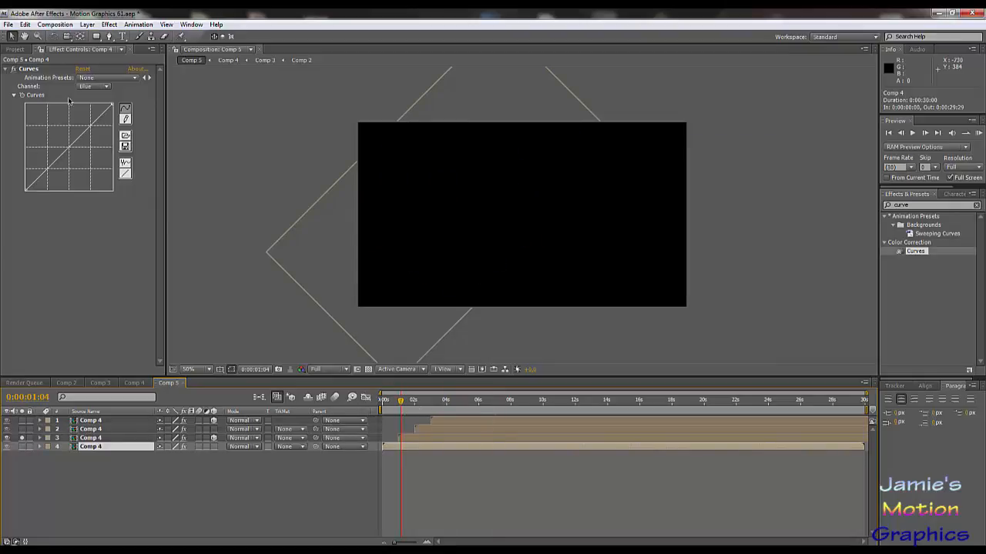
Examine the RGB, Red, Green and Blue channel curves of the bottom Comp 4 layer's Curves effect
left_click(89, 88)
left_click(92, 50)
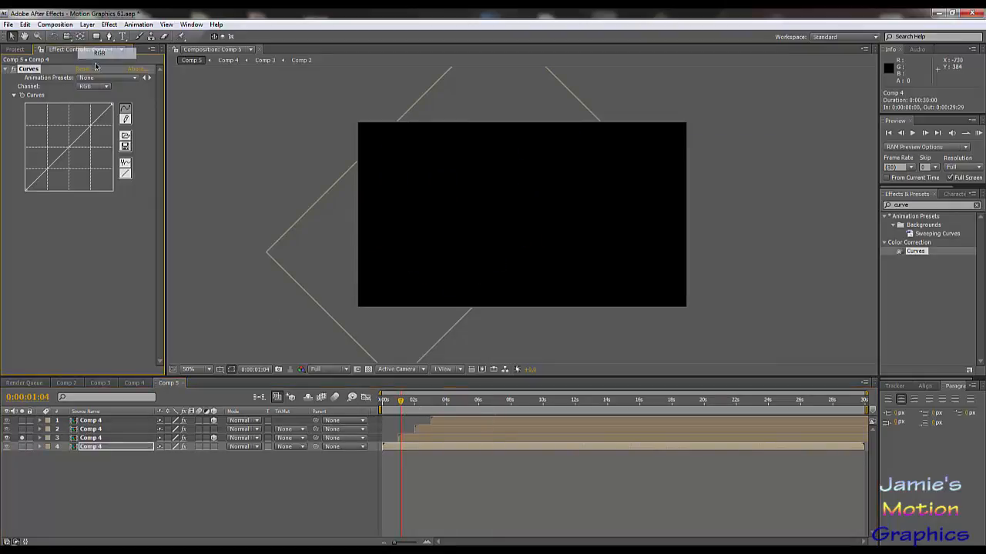
left_click(89, 87)
left_click(95, 100)
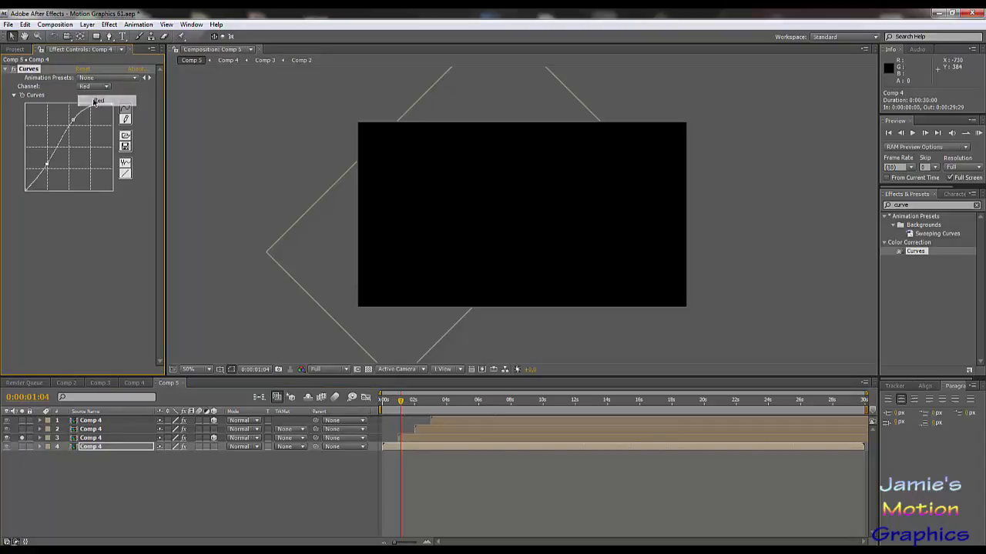
left_click(88, 87)
left_click(100, 99)
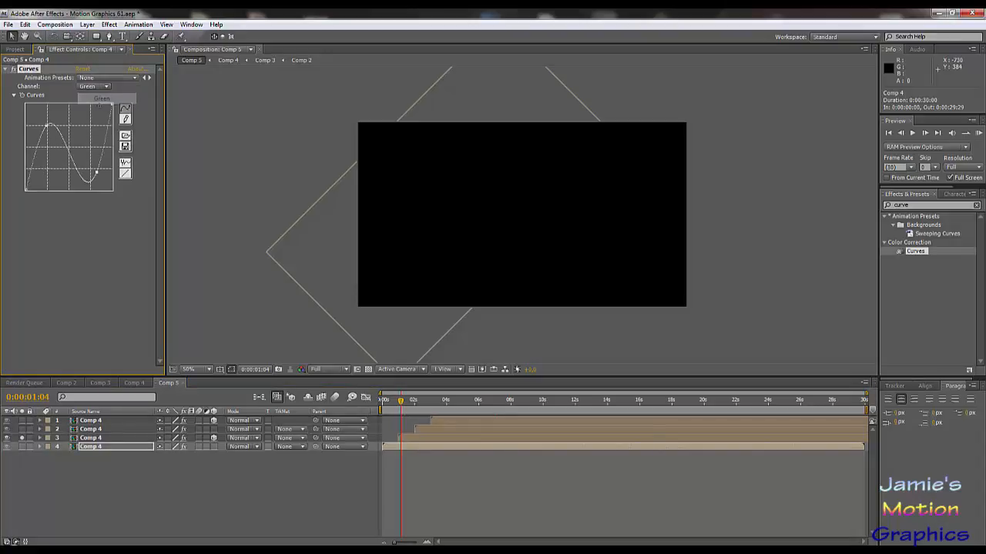
left_click(91, 86)
left_click(100, 98)
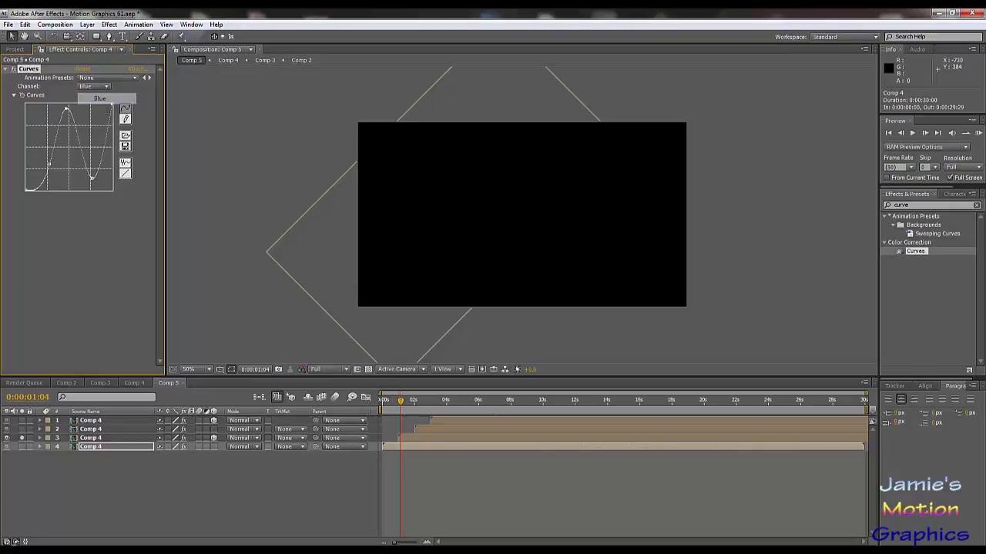
left_click(92, 86)
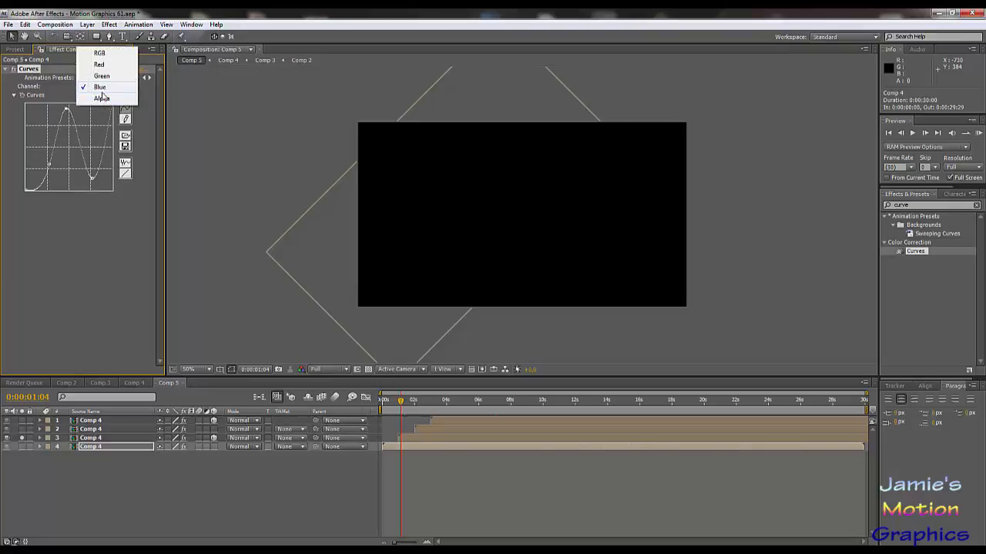
left_click(103, 254)
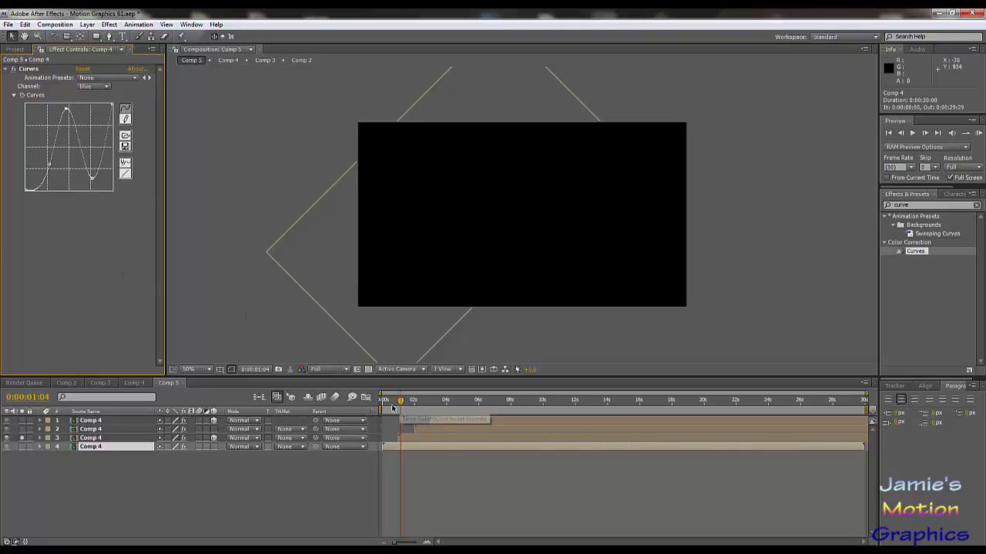
Scrub the soloed third layer to 7 seconds to examine how its colours change
left_click_drag(393, 407, 452, 422)
left_click(451, 423)
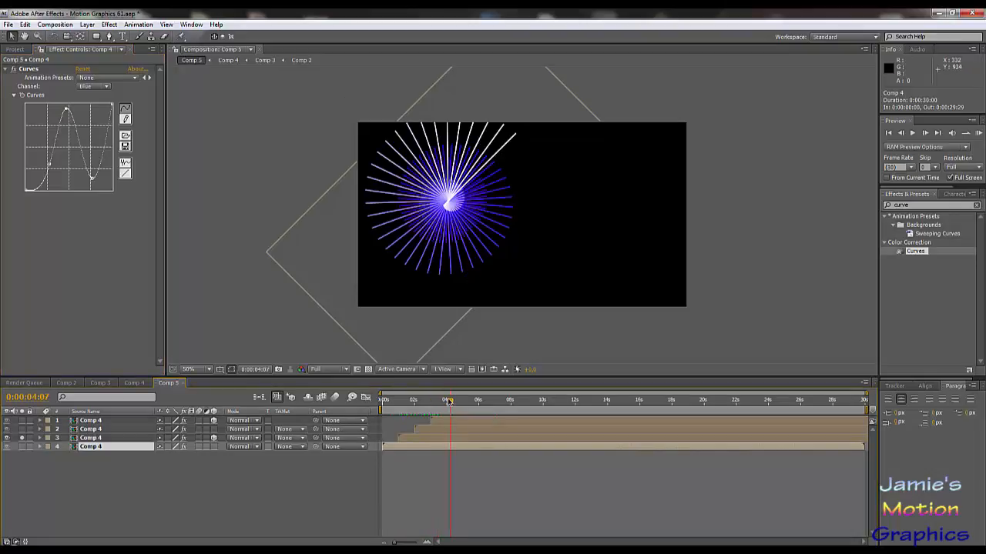
mouse_move(451, 401)
left_mouse_down()
mouse_move(505, 403)
mouse_move(431, 413)
mouse_move(453, 416)
left_mouse_up()
left_click_drag(450, 401, 494, 406)
Compare the Red and Green channel curves of the Curves effect with the soloed burst at 7 seconds
left_click(92, 86)
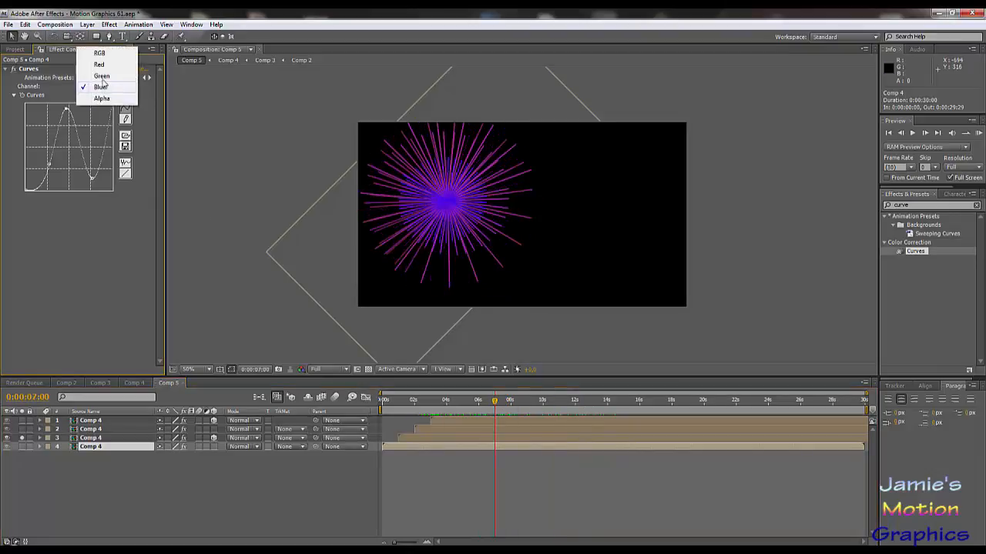
left_click(100, 70)
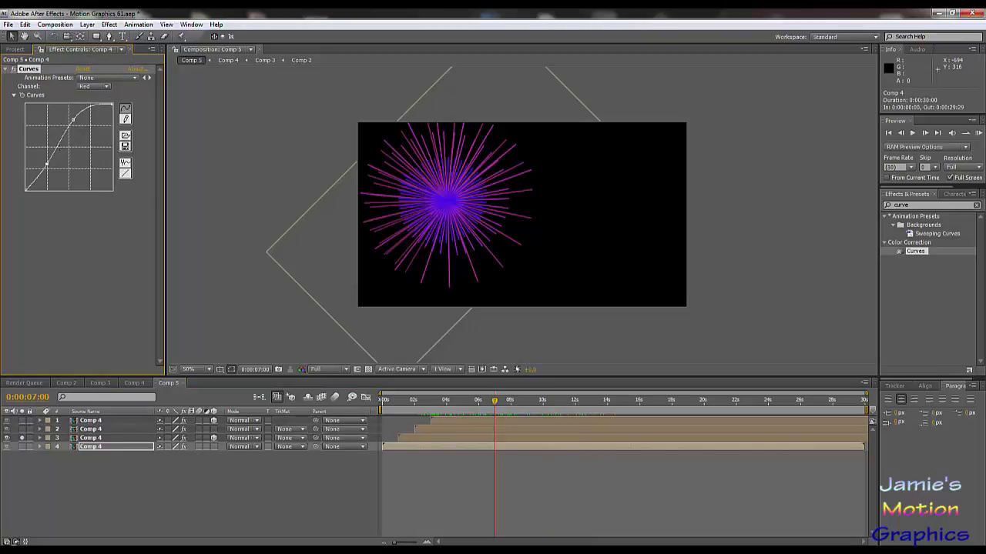
left_click(94, 86)
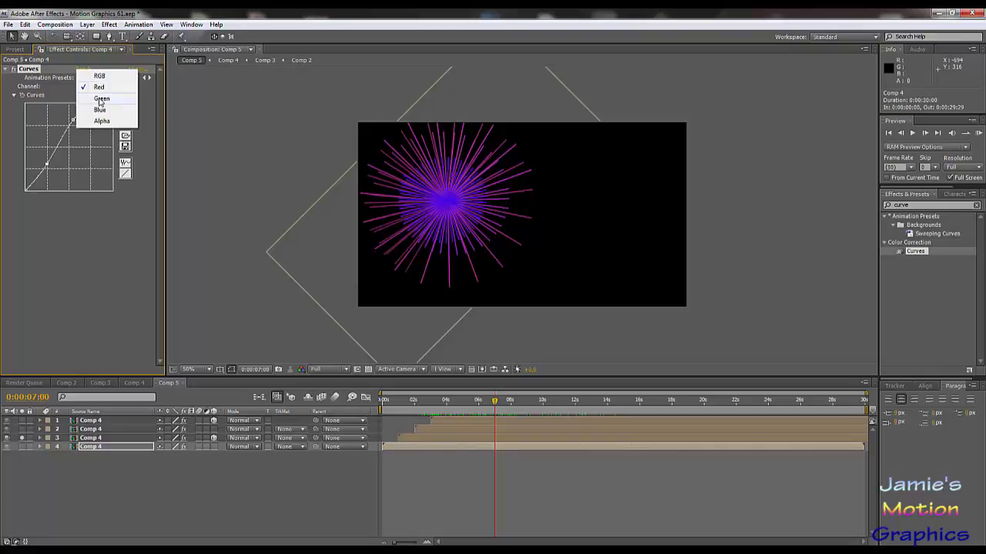
left_click(100, 101)
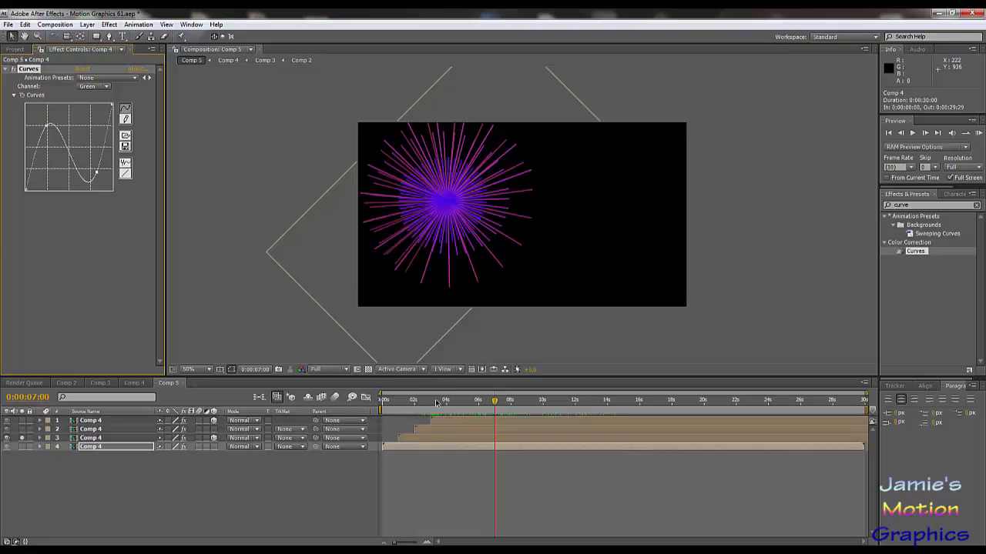
Turn off solo on the third layer and scrub through all the fireworks to about 7.5 seconds
mouse_move(435, 402)
left_mouse_down()
mouse_move(420, 400)
mouse_move(445, 400)
left_mouse_up()
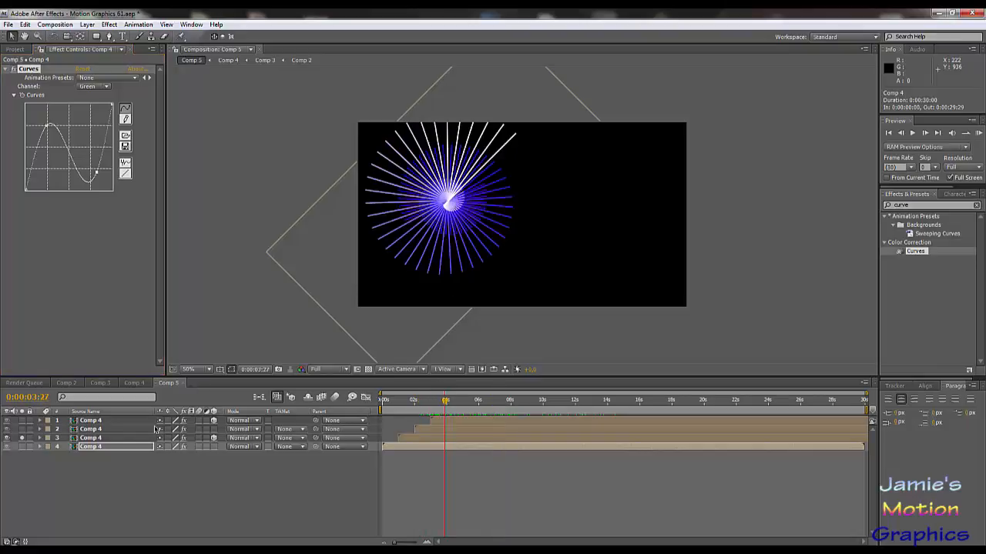
left_click(21, 439)
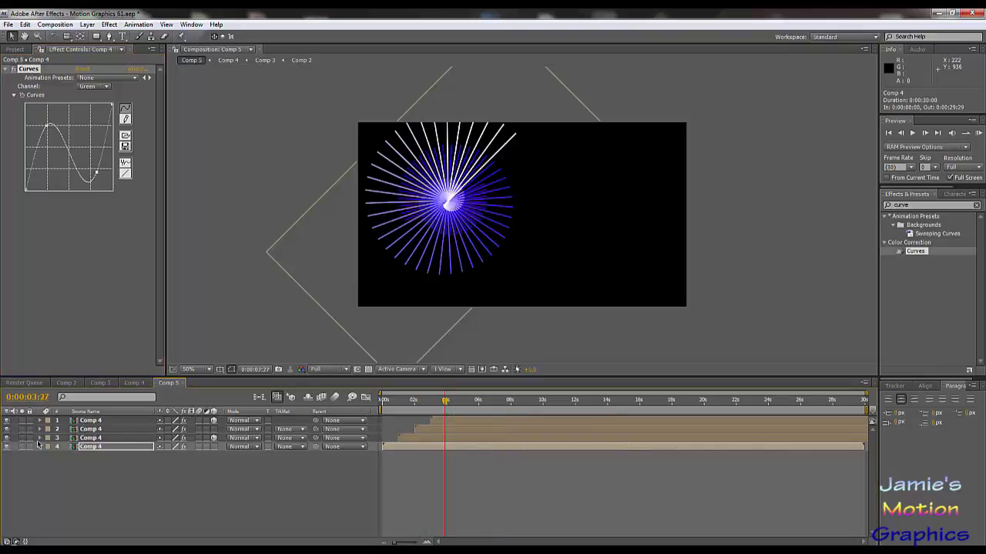
left_click_drag(424, 404, 502, 401)
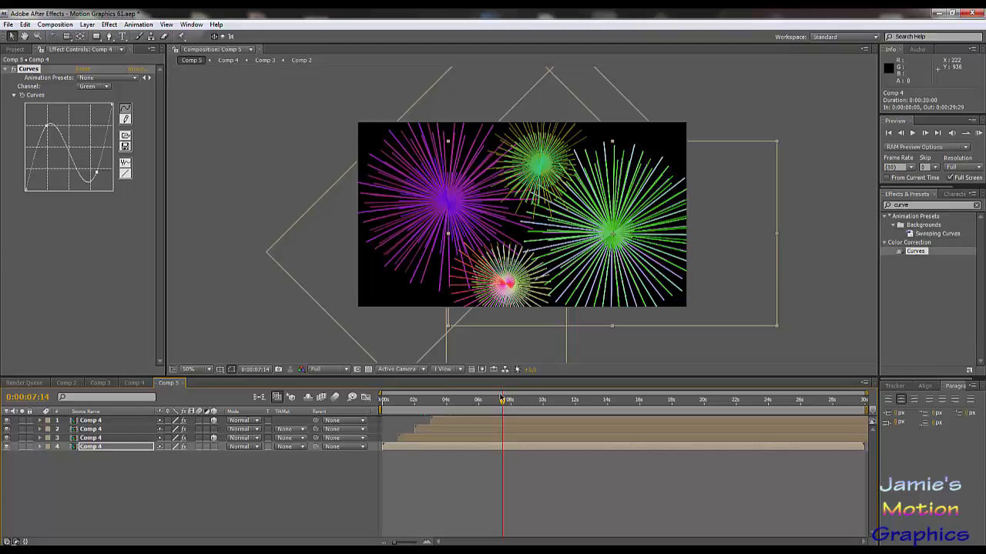
Reveal the rotation properties of all four Comp 4 layers and compare them while scrubbing the fireworks to about 3 seconds
left_click(524, 401)
left_click_drag(522, 400, 482, 400)
left_click_drag(422, 412, 425, 412)
key("ctrl+a")
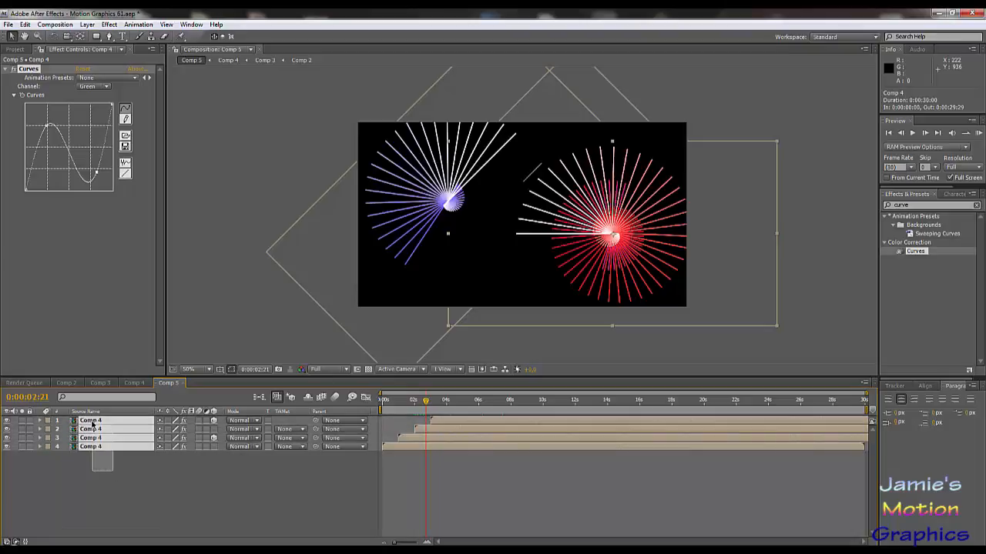
key("r")
scroll(154, 456, "down", 1)
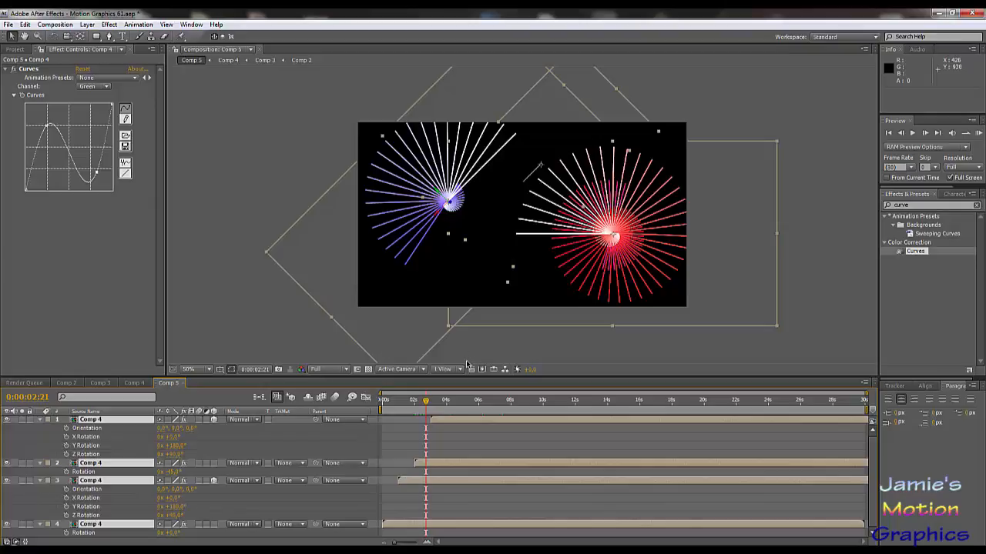
left_click_drag(427, 406, 439, 406)
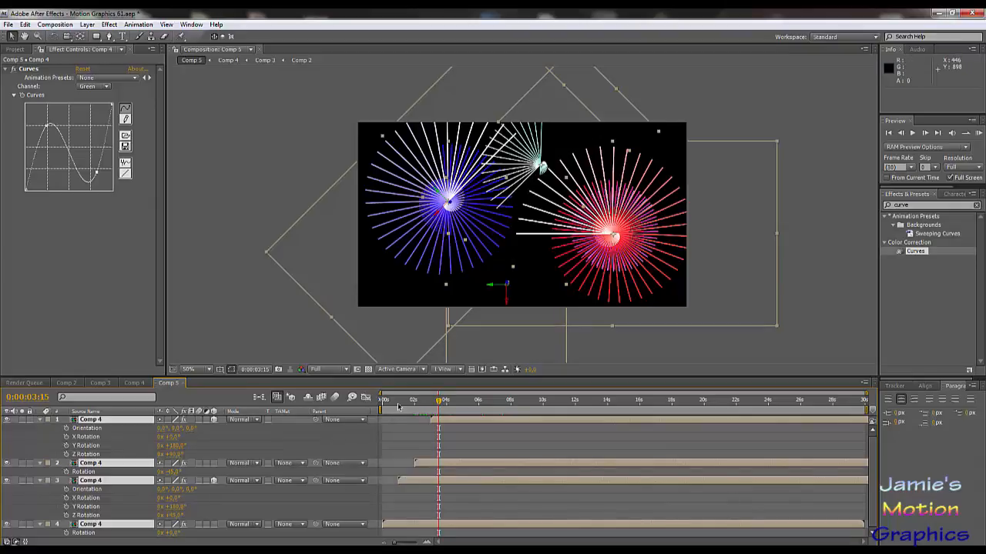
left_click_drag(397, 404, 431, 428)
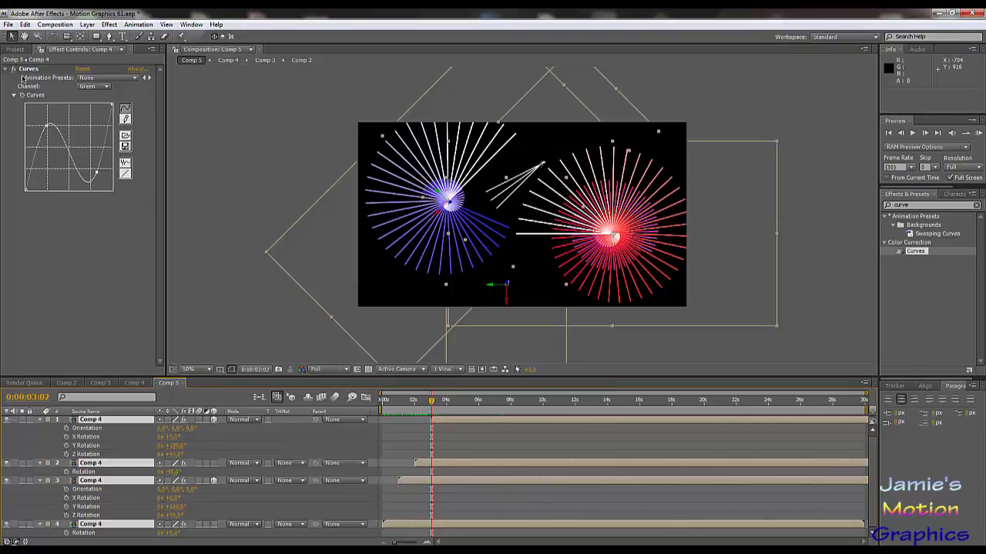
Create a new 1280 x 720 px composition with square pixels and a 30-second duration
left_click(9, 25)
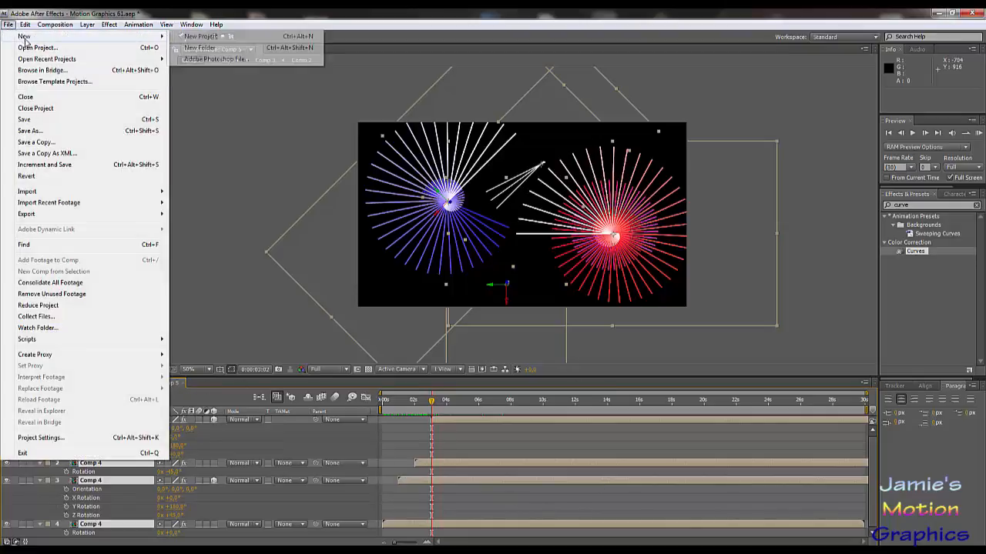
mouse_move(55, 28)
left_click(82, 51)
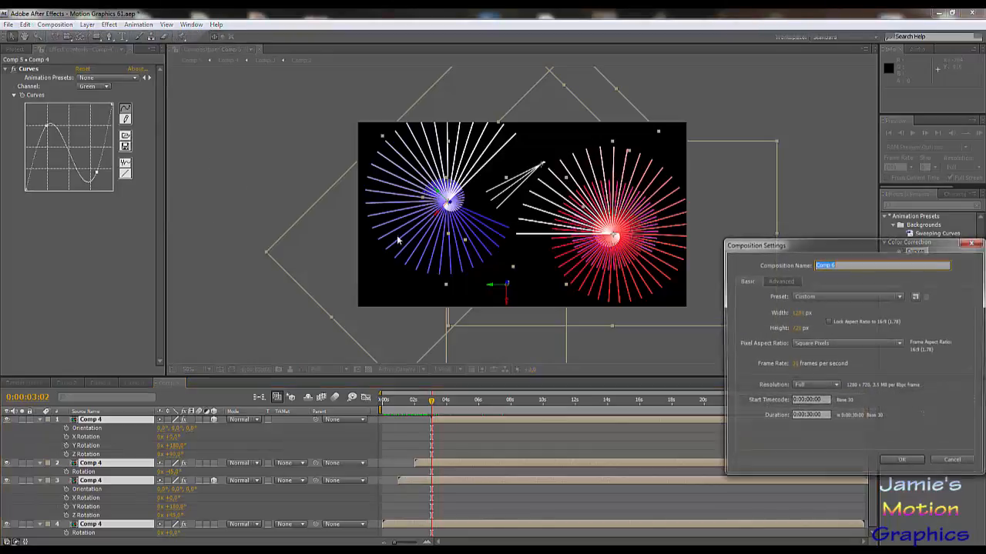
left_click(902, 462)
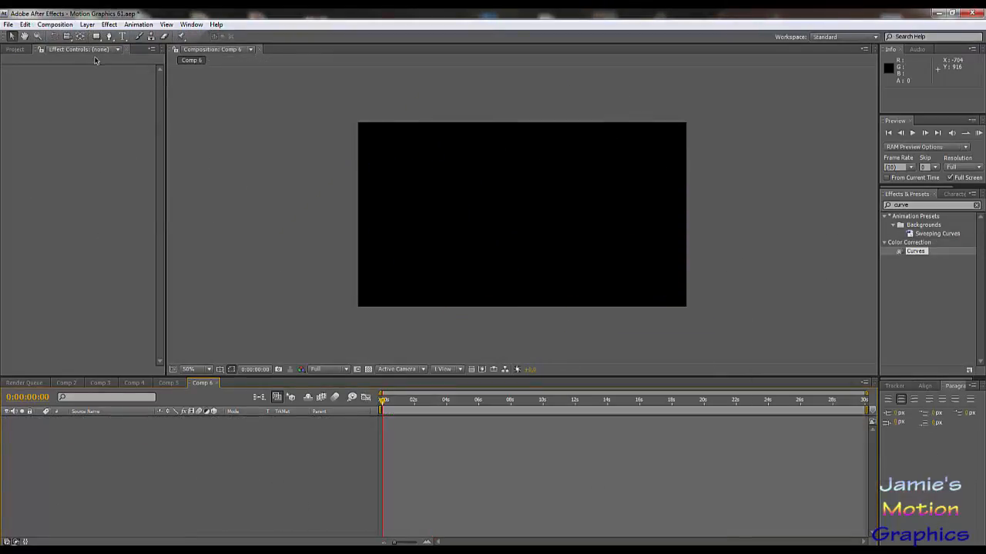
Add a white solid layer at the full composition size
left_click(90, 26)
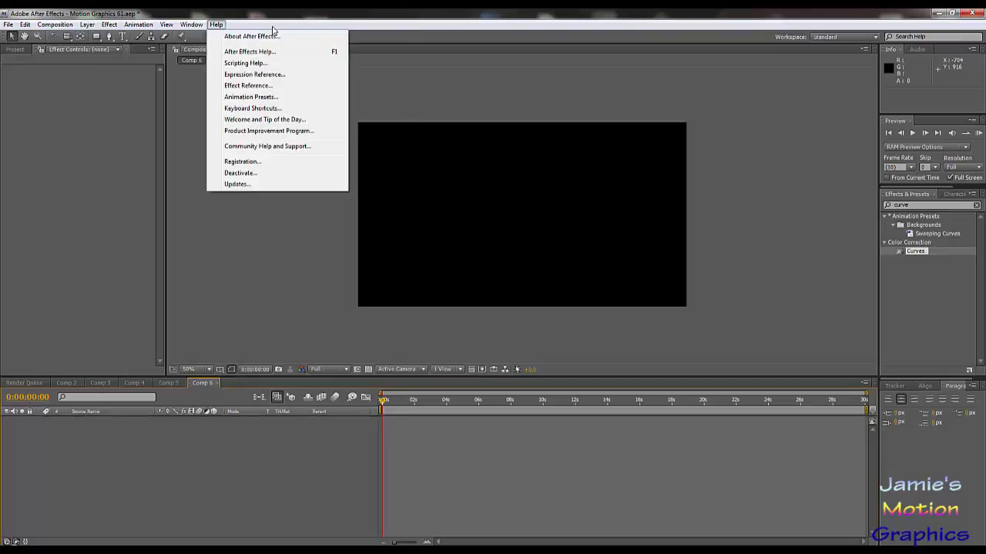
mouse_move(176, 36)
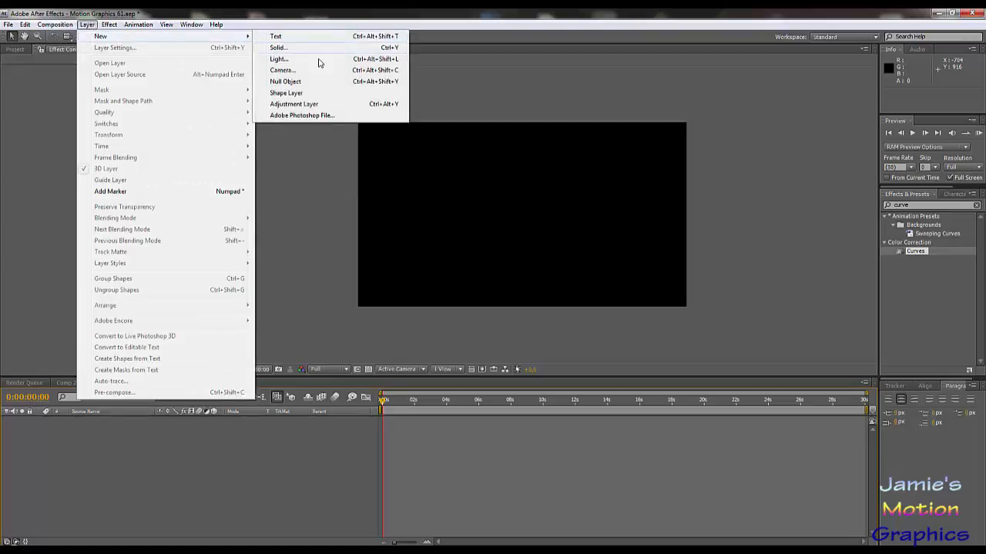
left_click(307, 48)
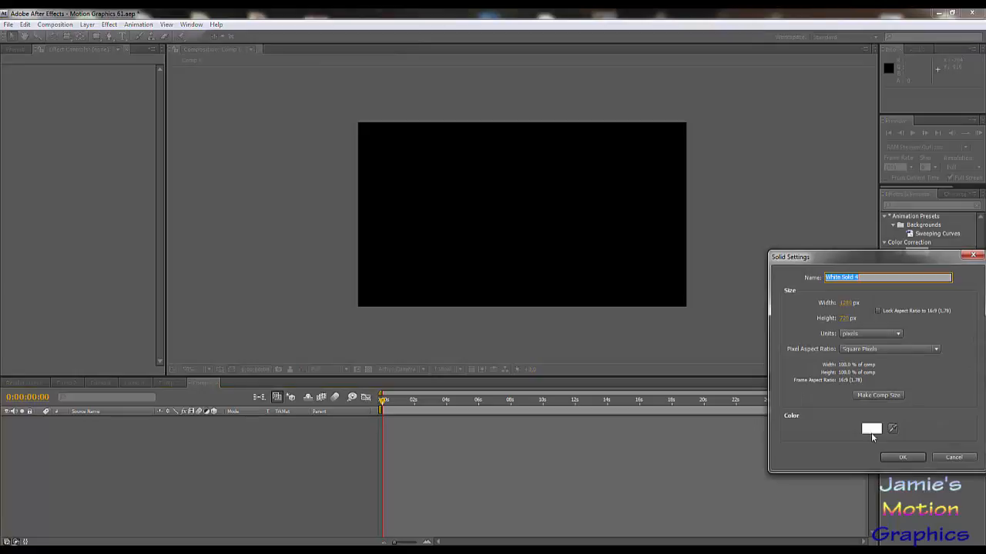
left_click(904, 457)
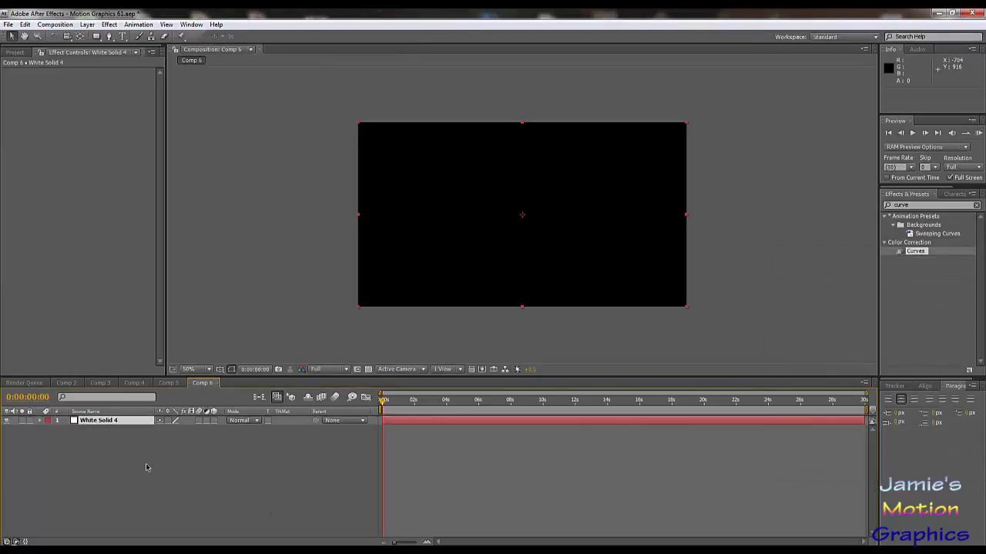
Clear the effects search and draw a thin horizontal rectangular mask about 466 x 6 px near the centre of the white solid
left_click_drag(914, 205, 851, 197)
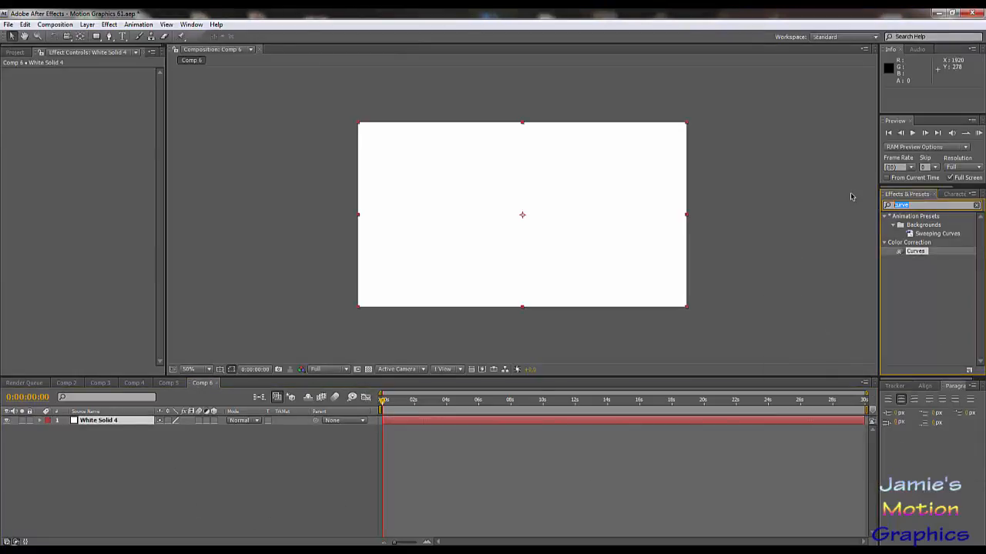
key("BackSpace")
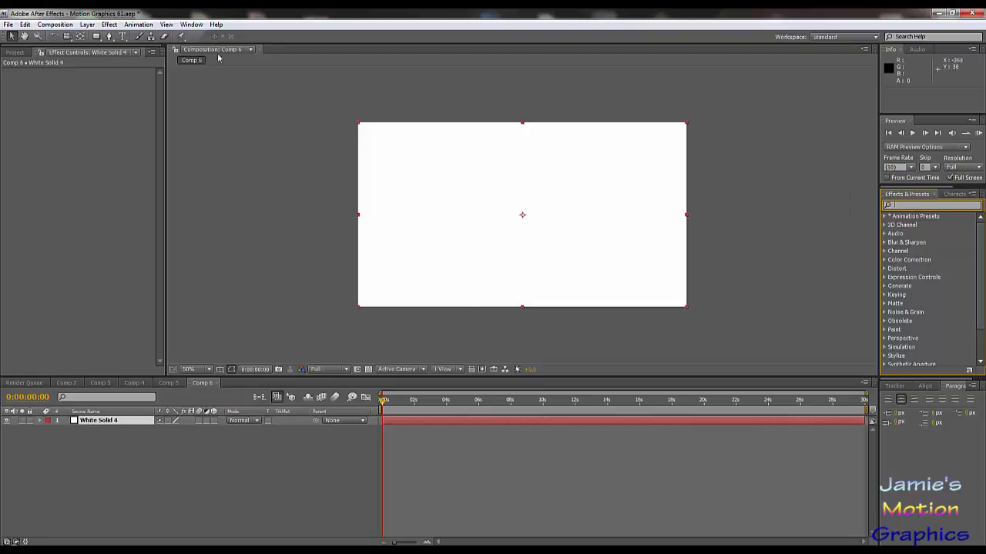
left_click(97, 36)
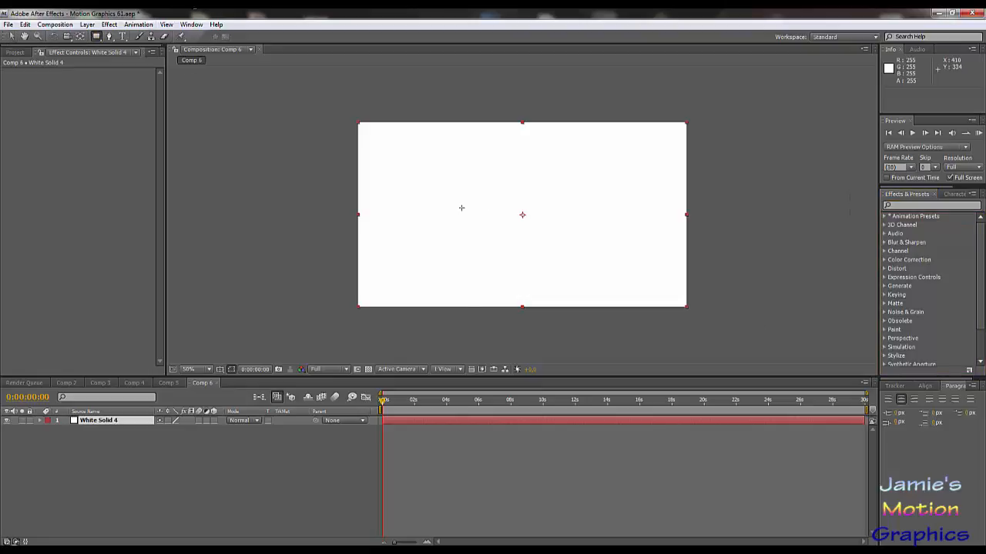
left_click_drag(459, 209, 579, 213)
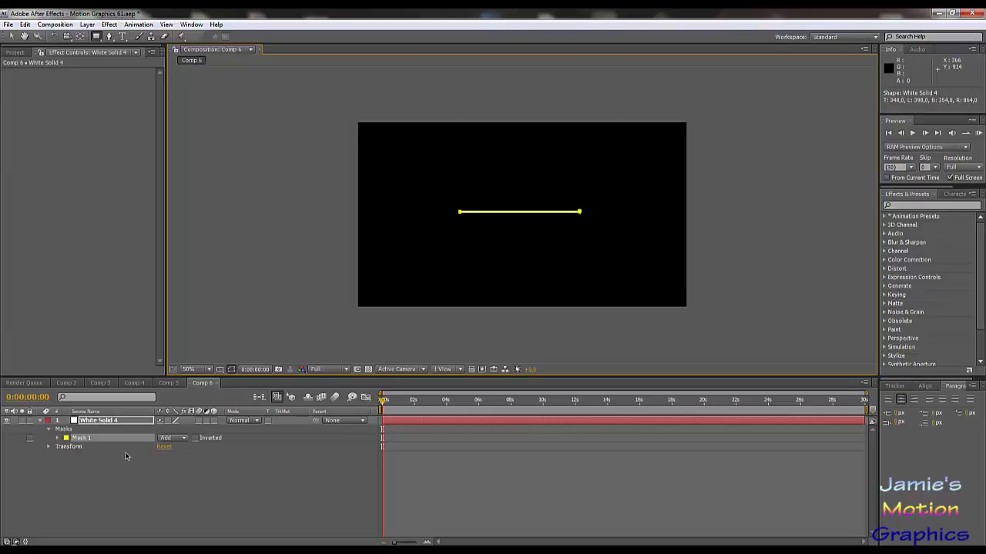
Set the mask shape's bounding box to top 345, bottom 350, left 400 and right 800 px
left_click(57, 439)
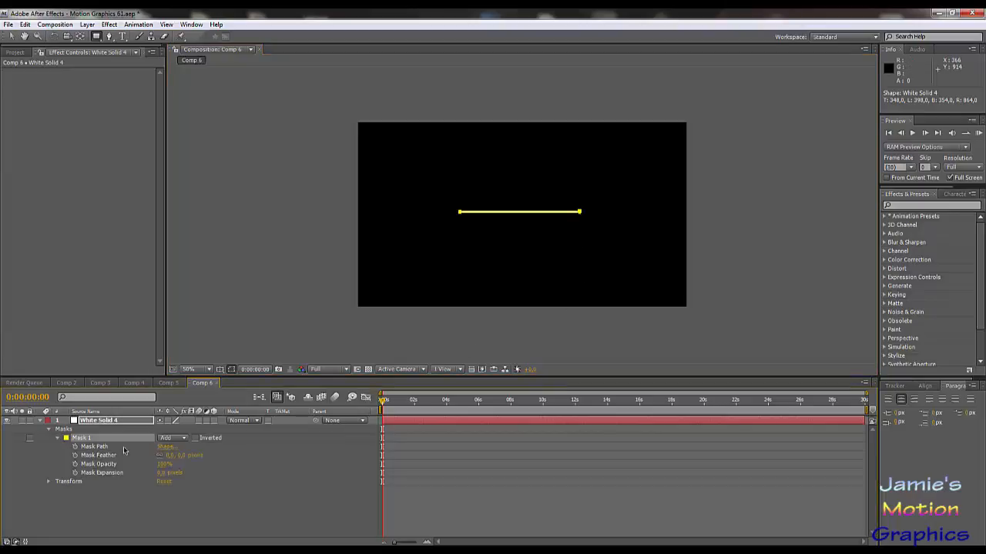
left_click(164, 446)
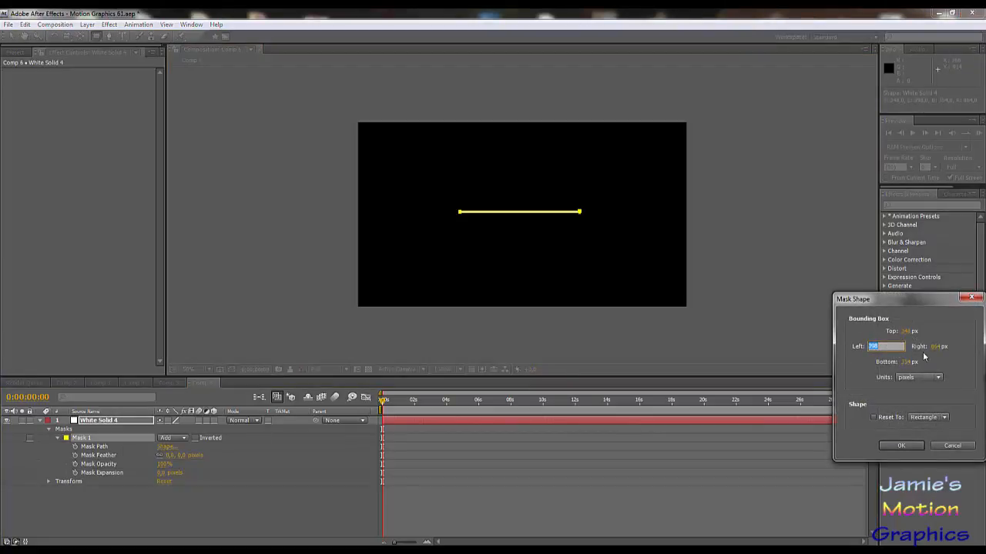
left_click(905, 332)
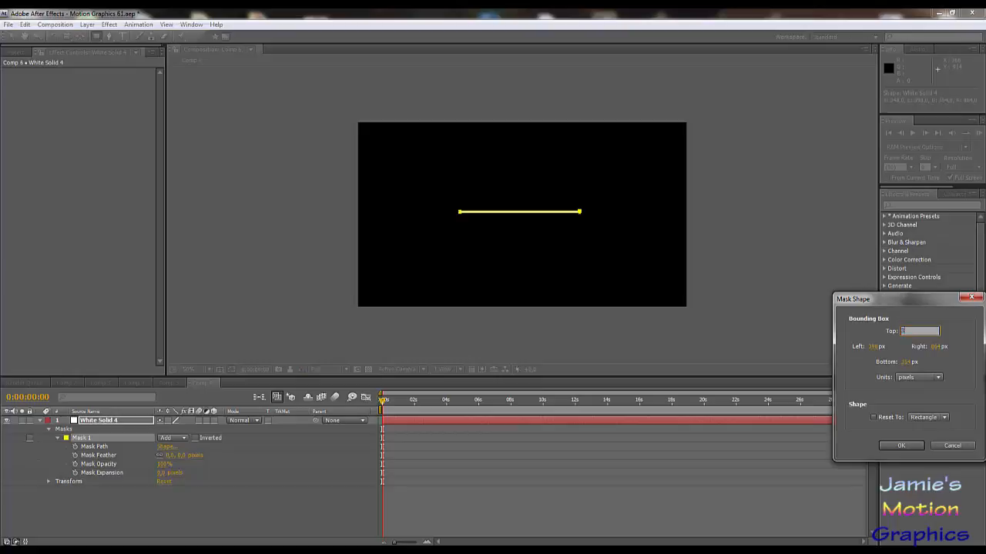
key("Tab")
key("Tab")
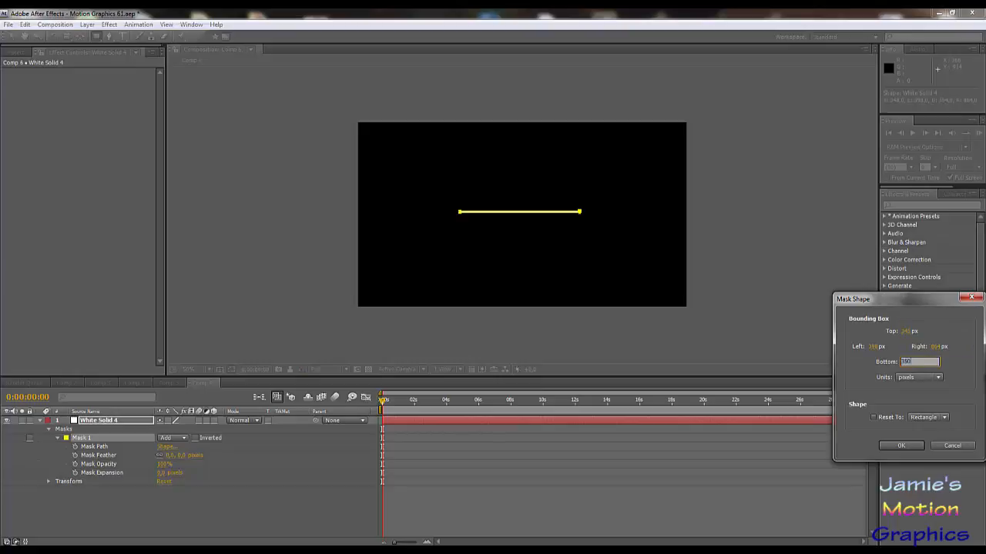
left_click(876, 346)
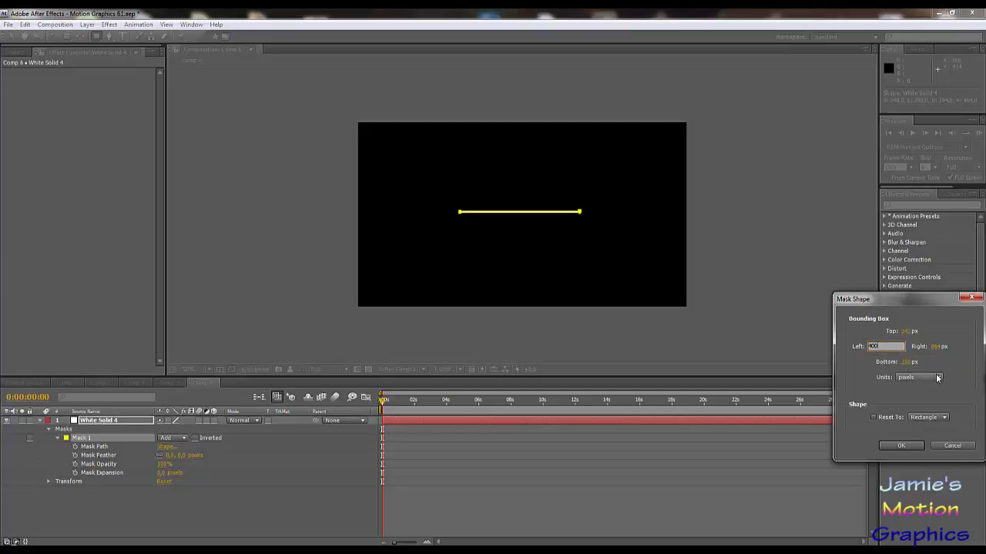
key("Tab")
key("Tab")
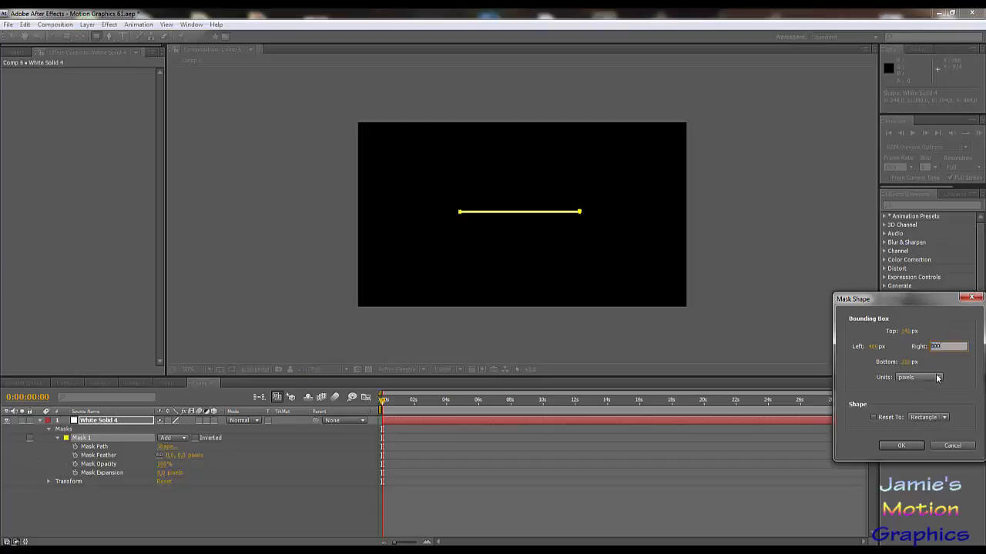
key("Return")
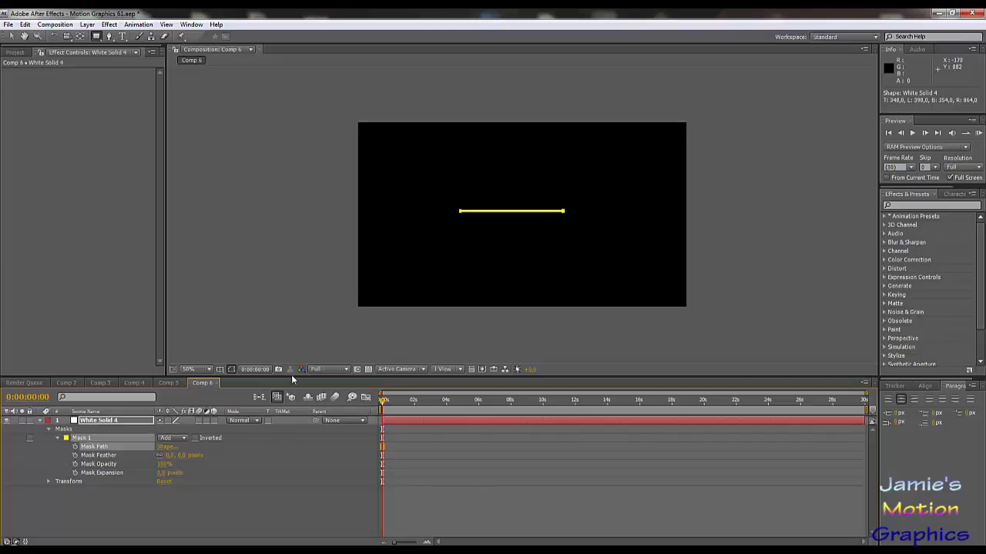
Add an Anchor Point keyframe to the white solid at 0 seconds and move the current time to 0:00:07:12
left_click(115, 423)
key("a")
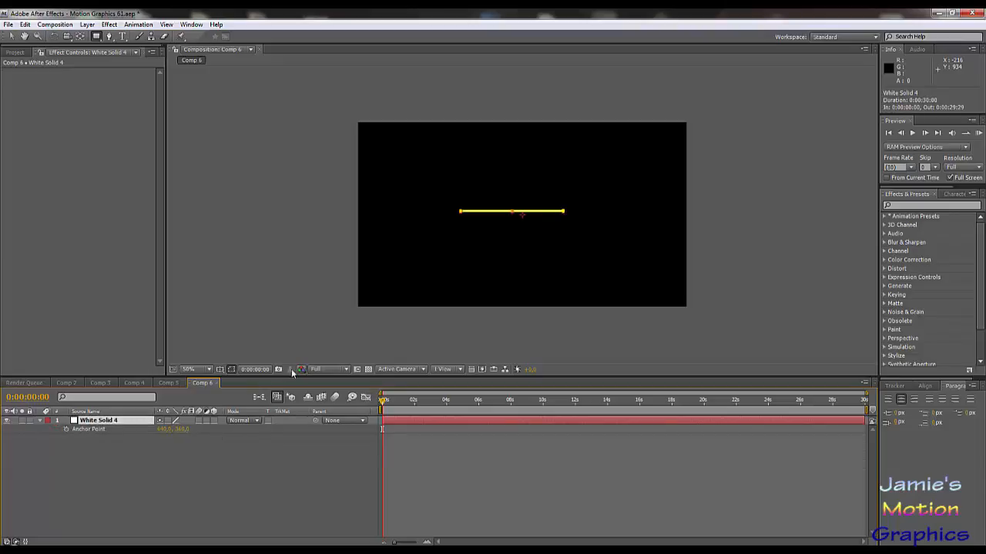
left_click(66, 429)
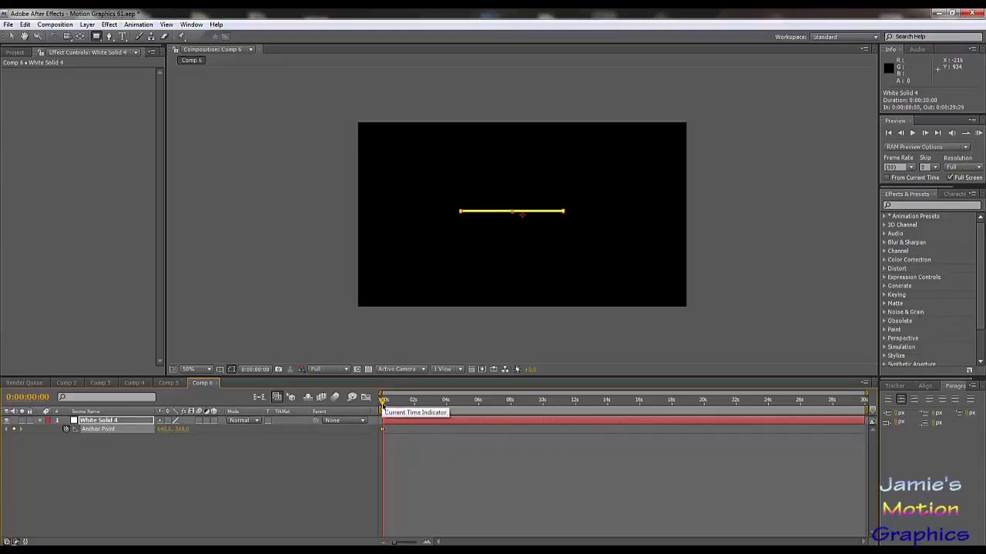
left_click_drag(382, 404, 502, 409)
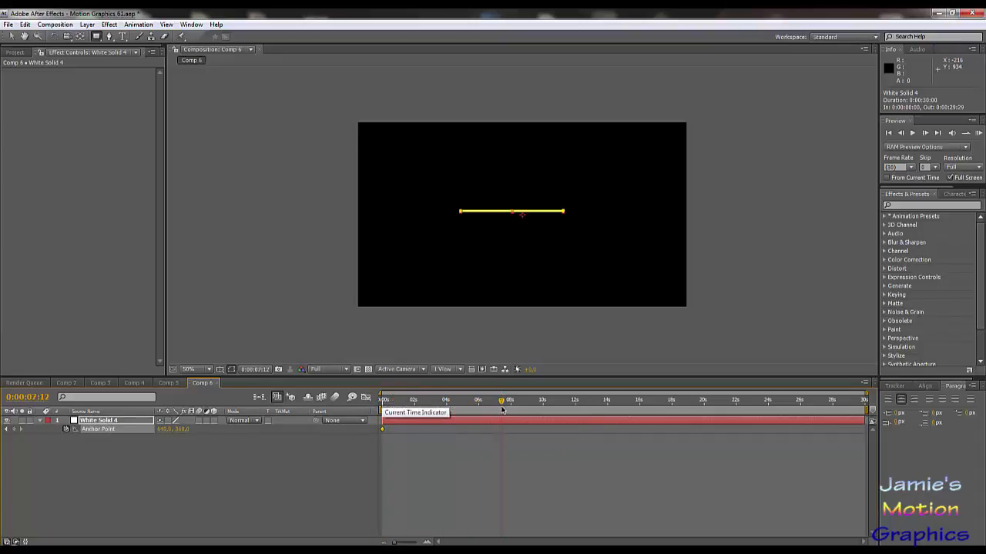
Shift the entire path of Mask 1 slightly right and down in the frame, keeping its size, and select the Anchor Point property
scroll(532, 212, "up", 1)
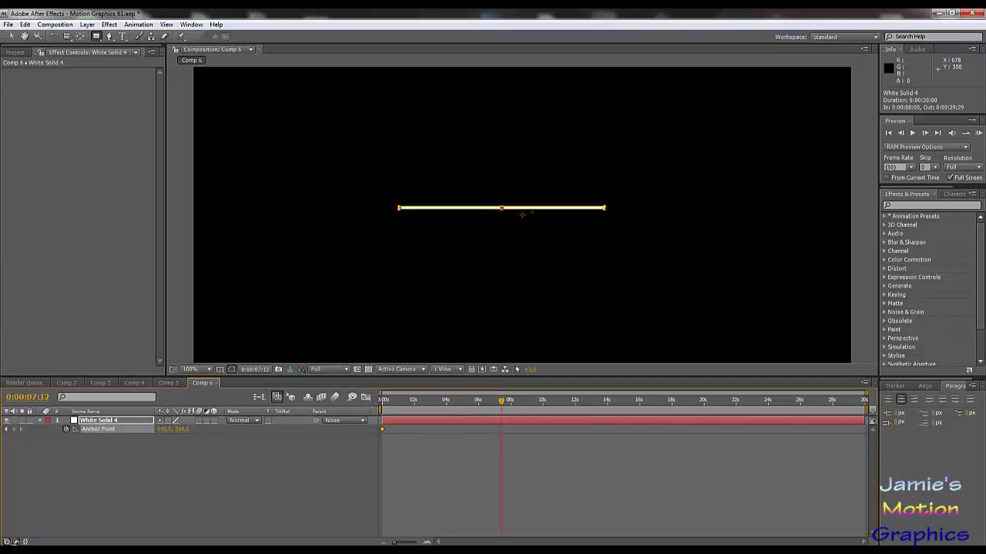
scroll(522, 215, "up", 4)
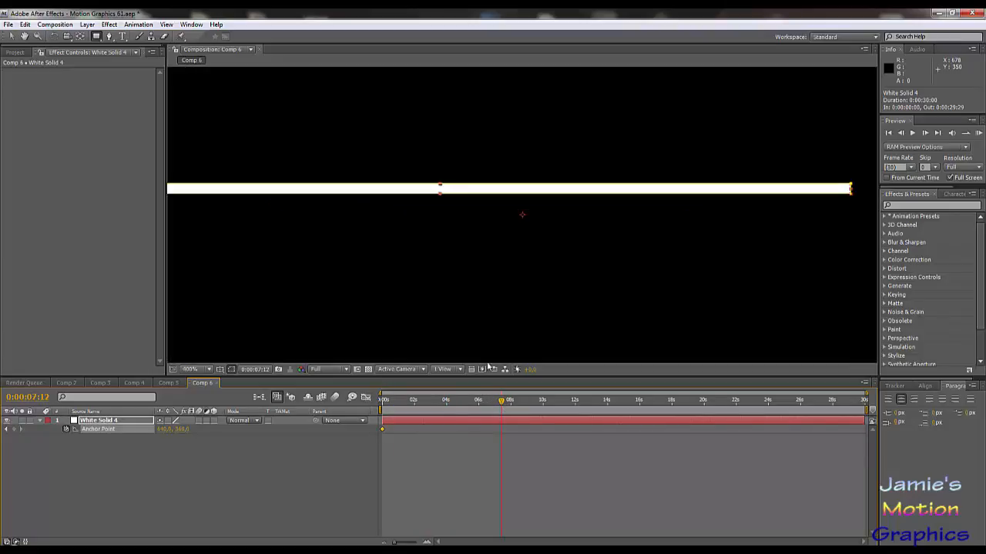
scroll(476, 298, "down", 1)
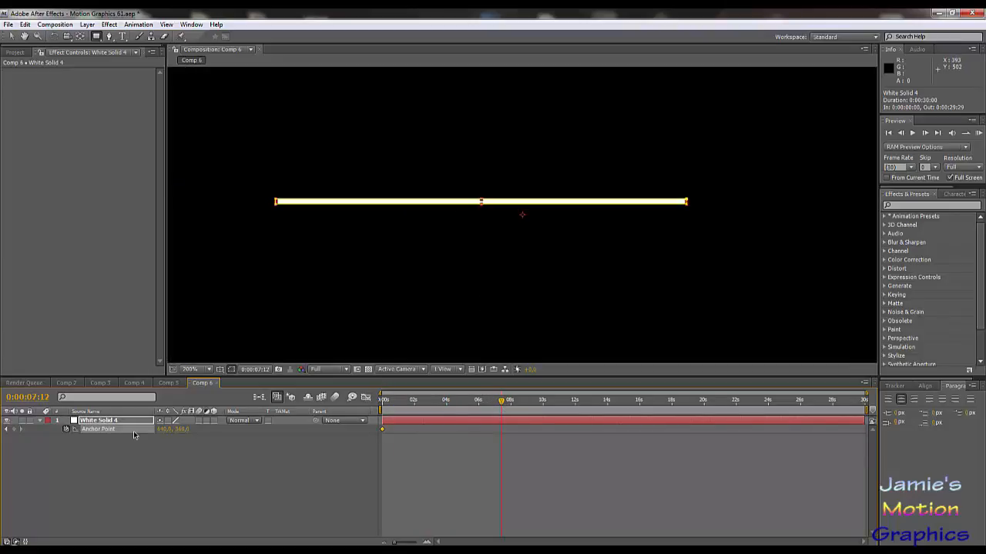
left_click(42, 422)
left_click(41, 422)
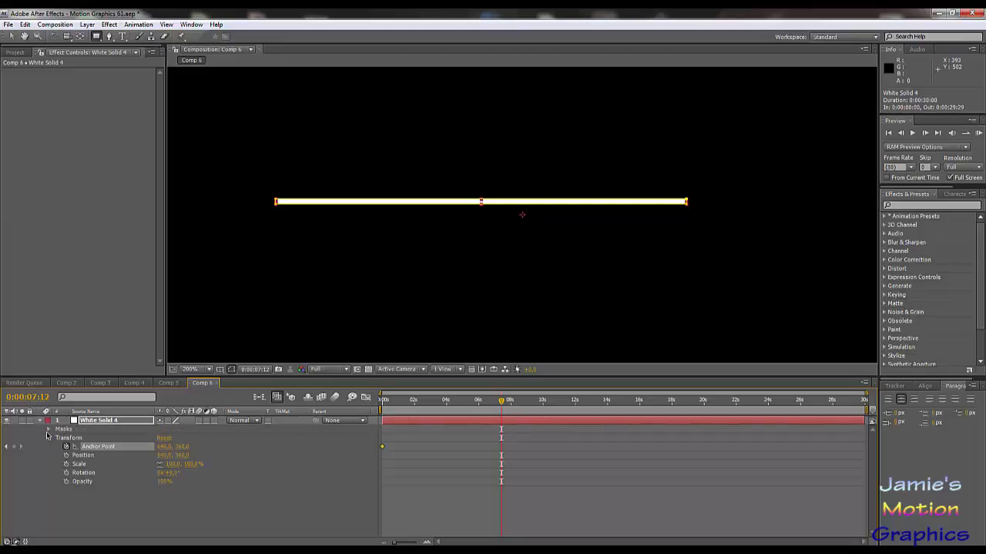
left_click(47, 434)
left_click(49, 429)
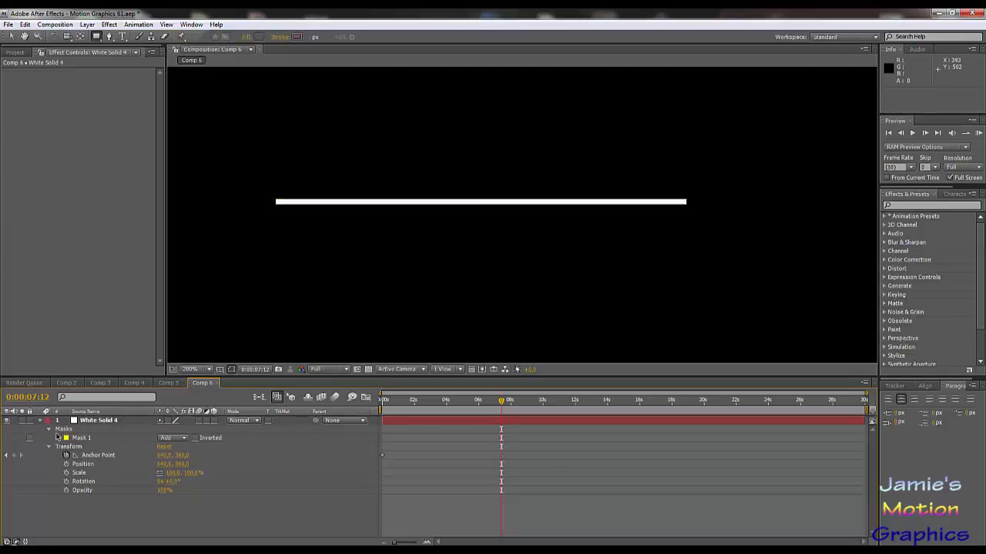
left_click(86, 438)
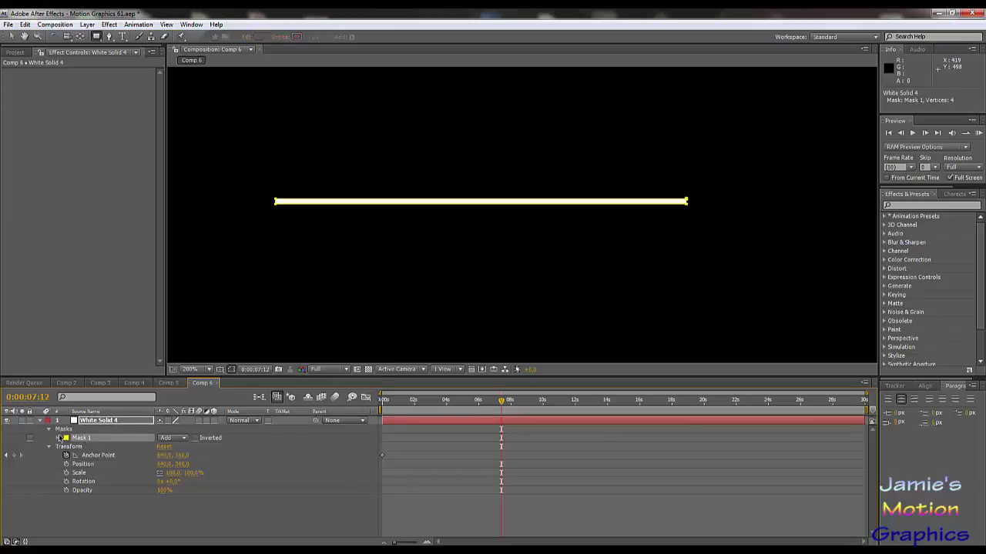
left_click(58, 438)
left_click(94, 447)
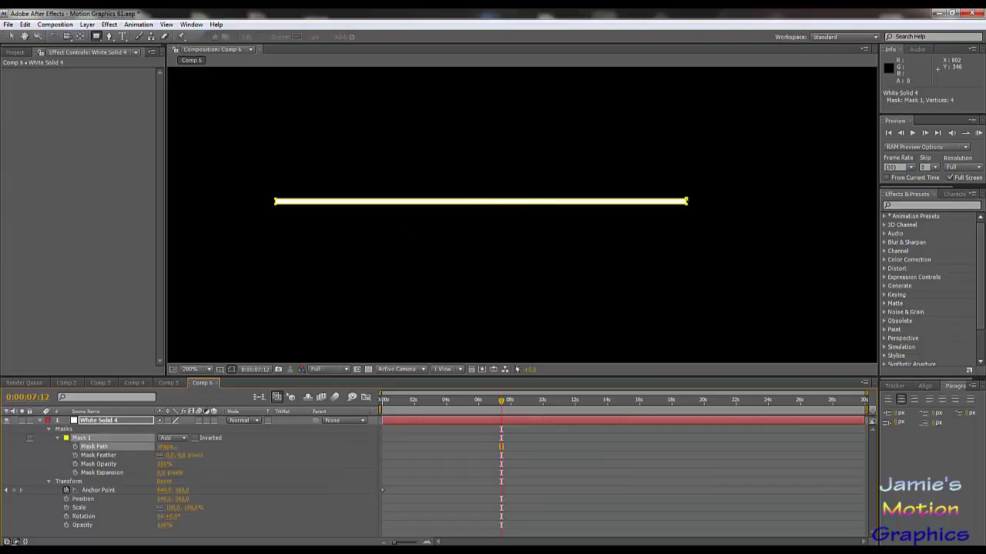
left_click(11, 37)
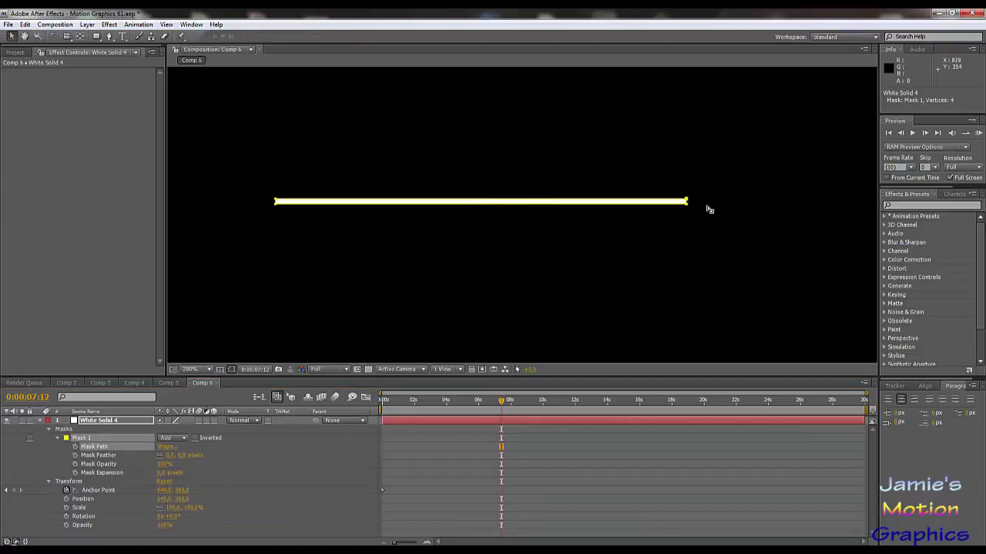
left_click_drag(688, 202, 717, 229)
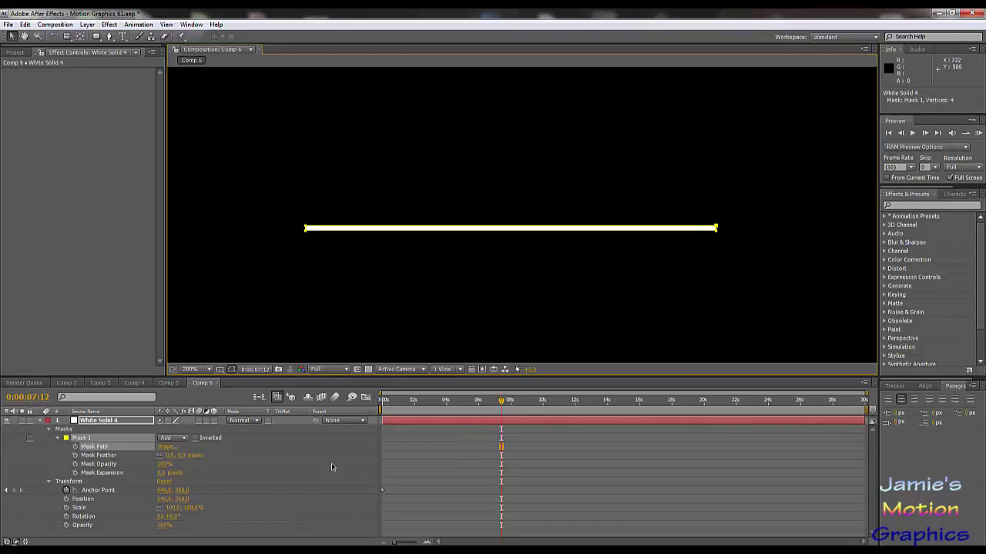
left_click(91, 491)
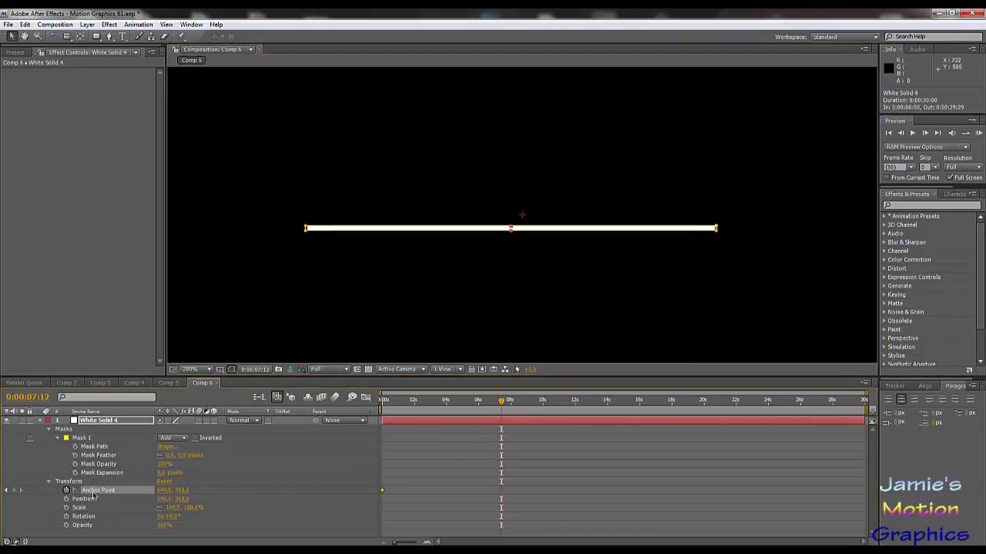
left_click(95, 447)
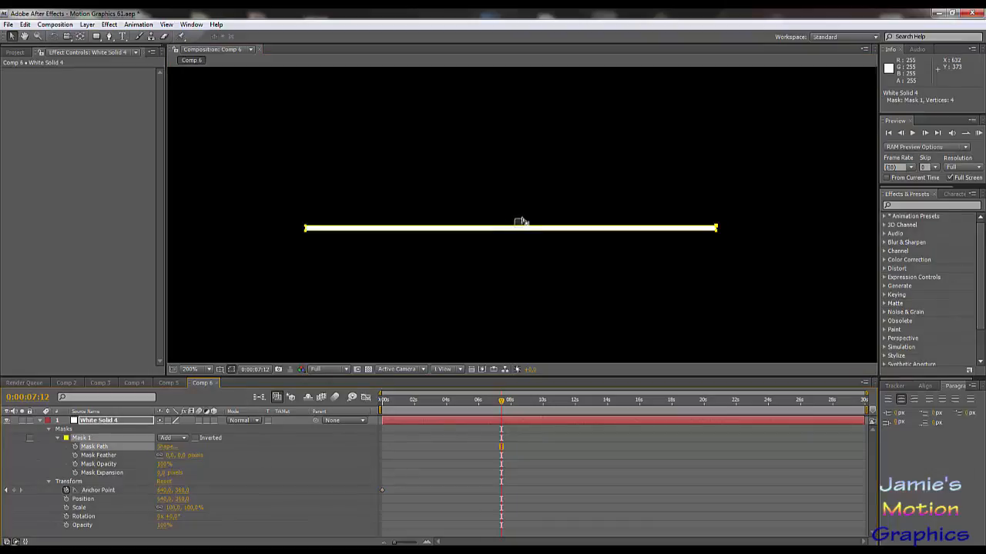
left_click(522, 223)
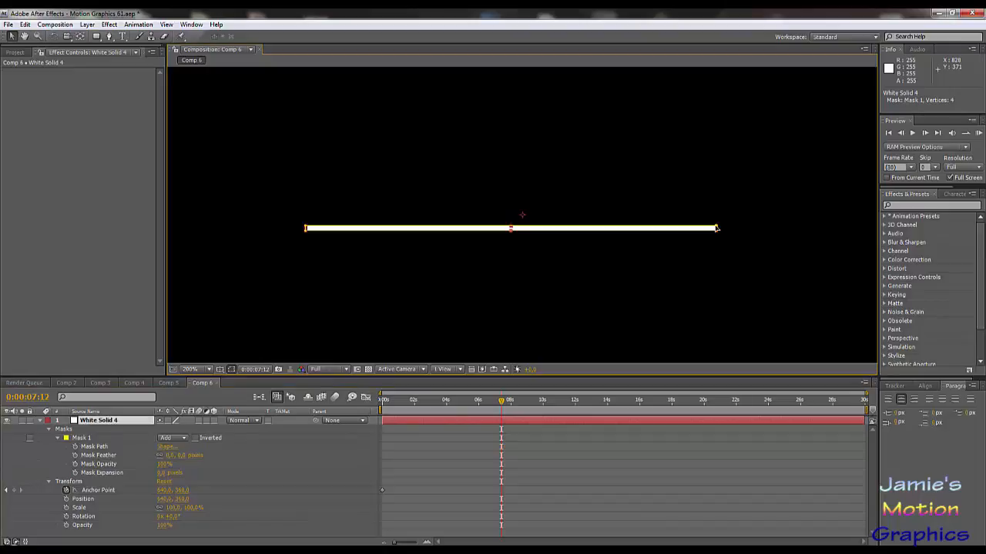
left_click_drag(717, 228, 716, 214)
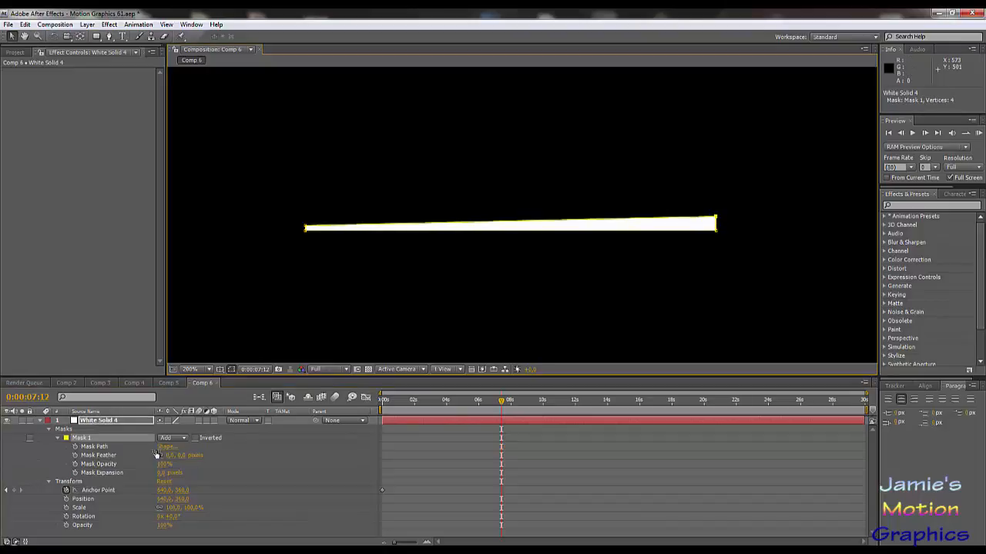
key("ctrl+z")
Move the entire path of Mask 1 up and slightly right, keeping its shape, so it sits just above the layer's anchor point
left_click(93, 446)
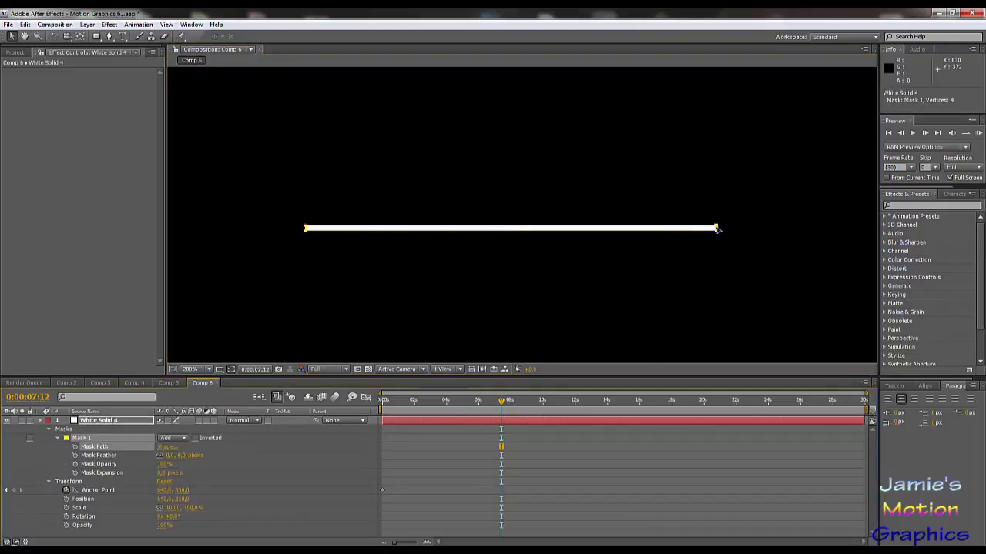
left_click_drag(716, 228, 720, 209)
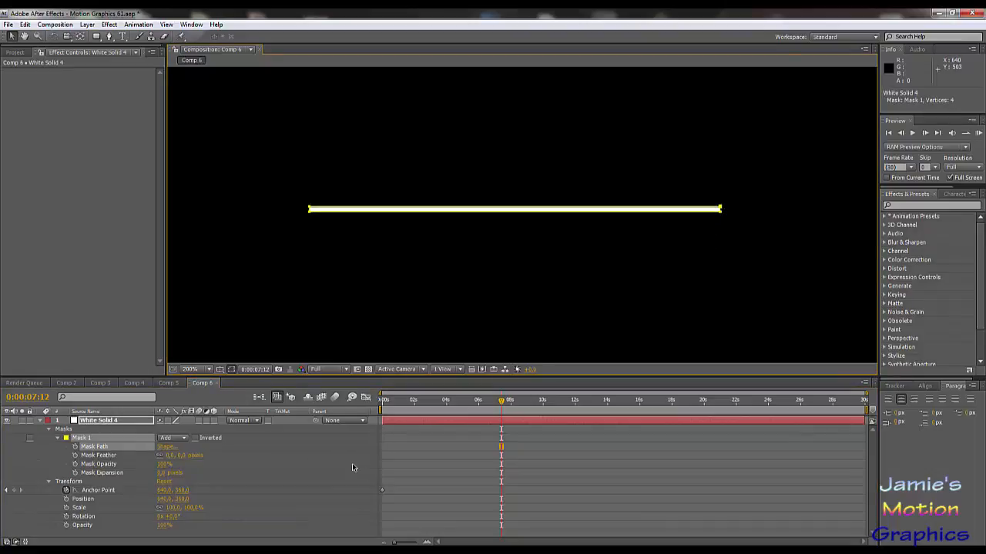
left_click(337, 481)
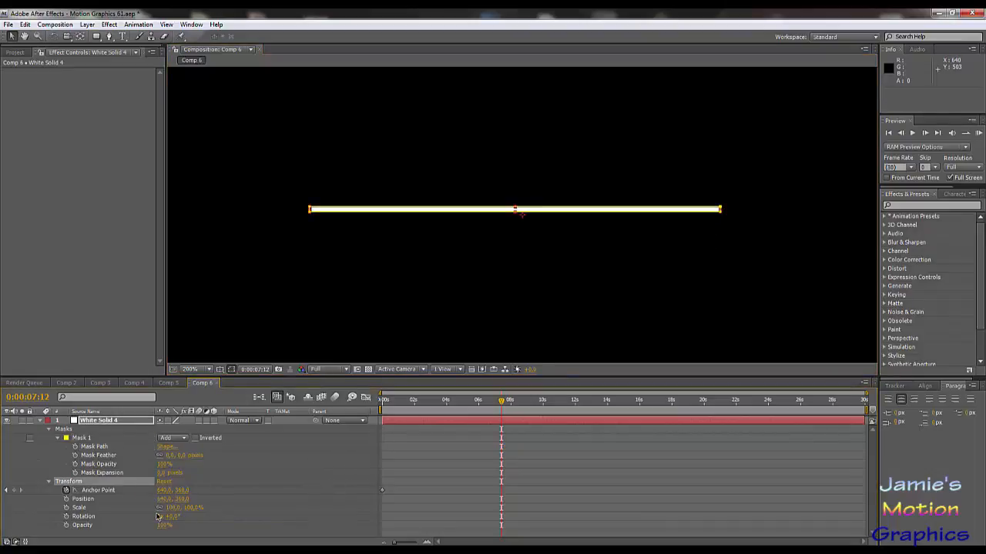
Set the X value of the white solid's Anchor Point keyframe at 0 seconds to 804, near the line's right end
left_click(97, 491)
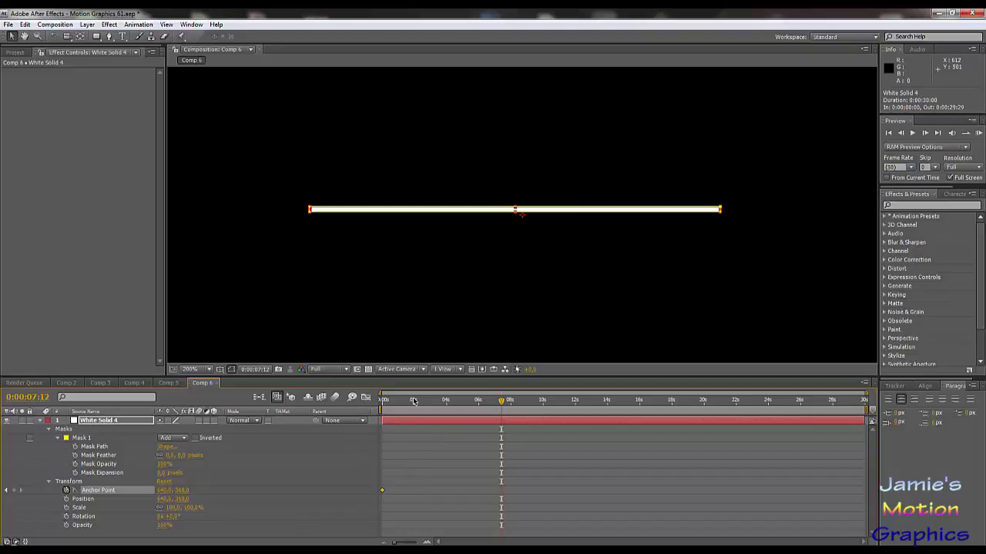
left_click_drag(414, 401, 379, 401)
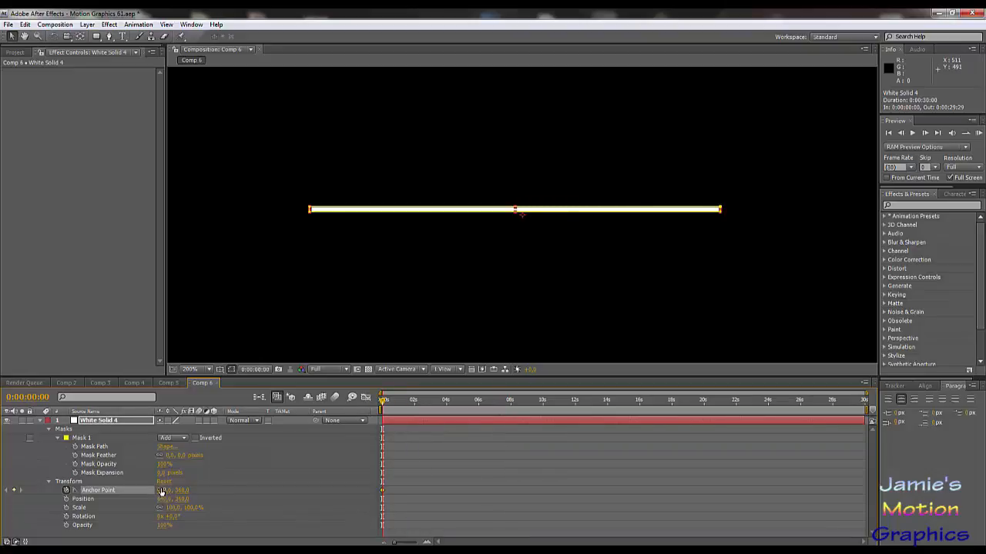
left_click_drag(160, 489, 260, 487)
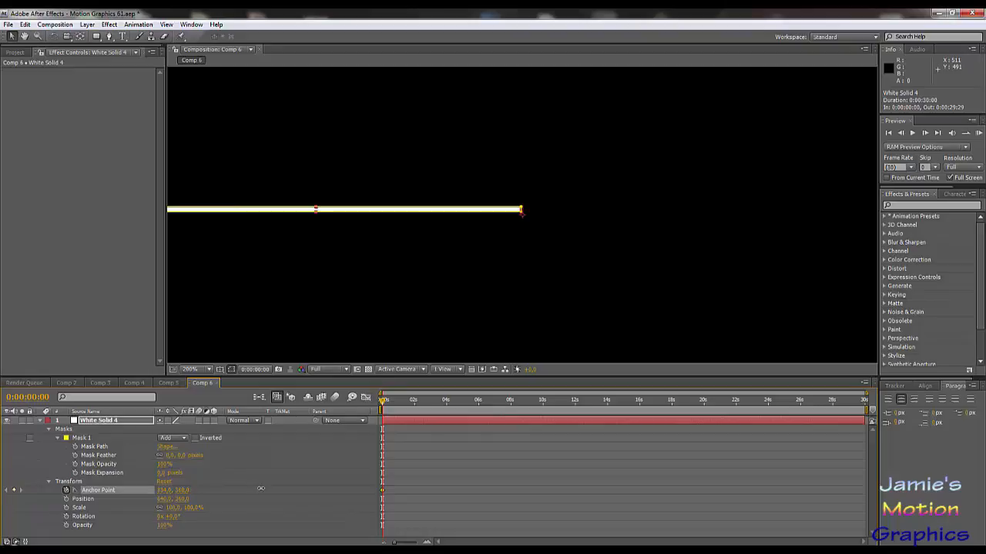
left_click_drag(179, 491, 174, 491)
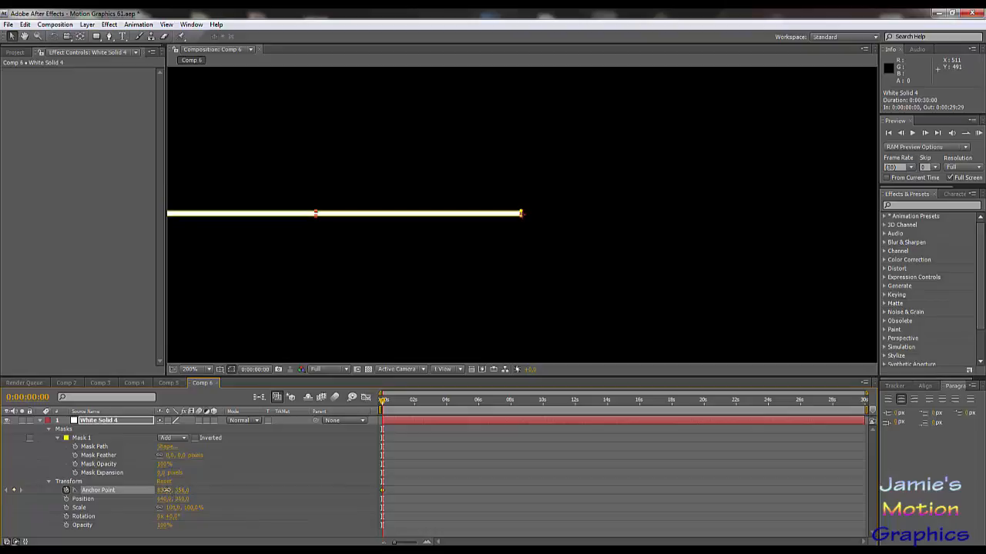
left_click_drag(165, 489, 151, 490)
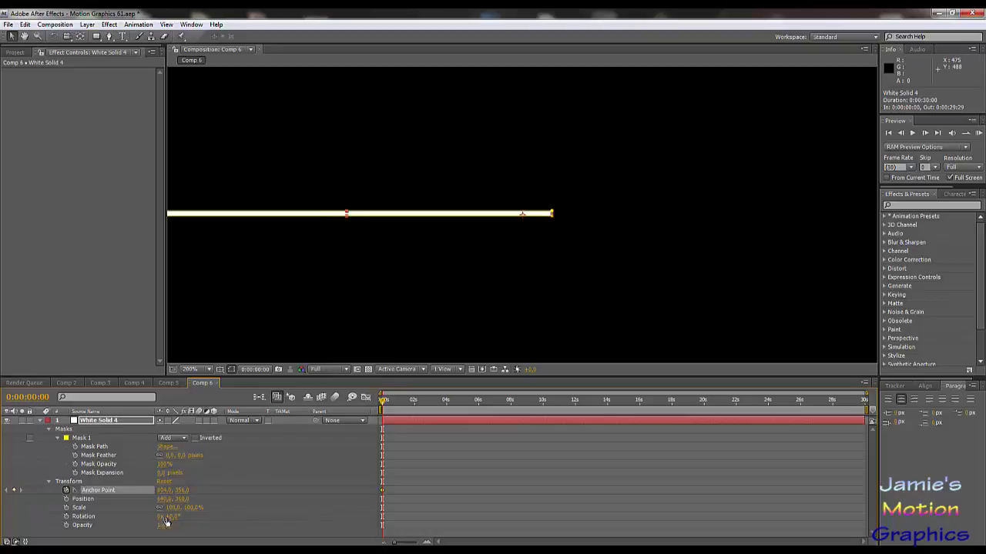
Set the Y value of the white solid's Anchor Point at 0 seconds to 355 so the line is vertically centred on it
left_click_drag(182, 490, 181, 489)
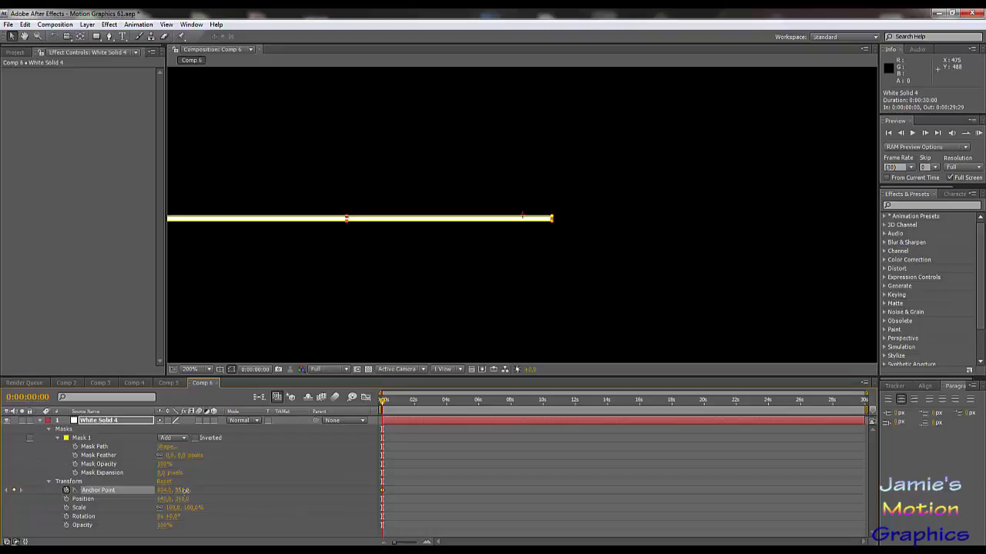
left_click(184, 491)
type("350")
key("Return")
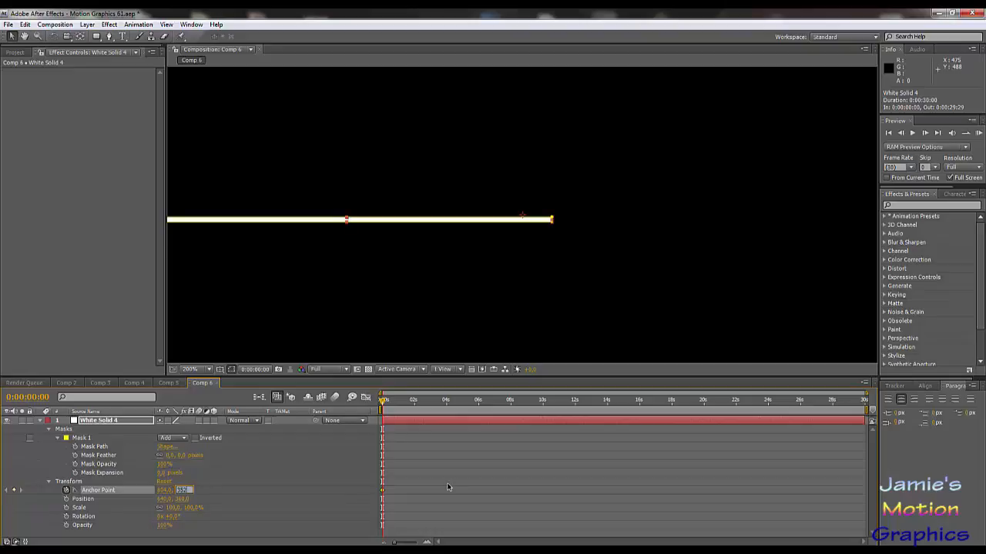
type("352")
key("Return")
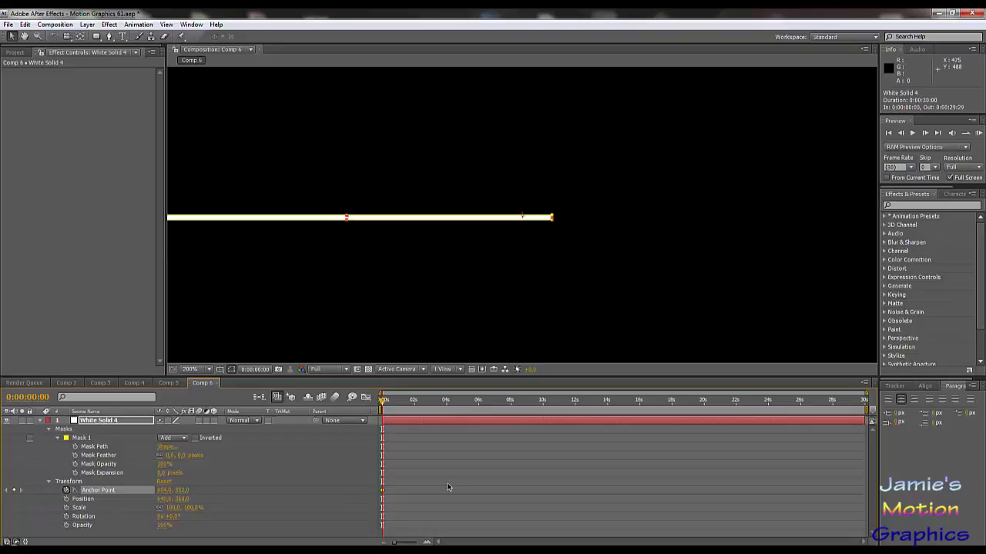
left_click(183, 490)
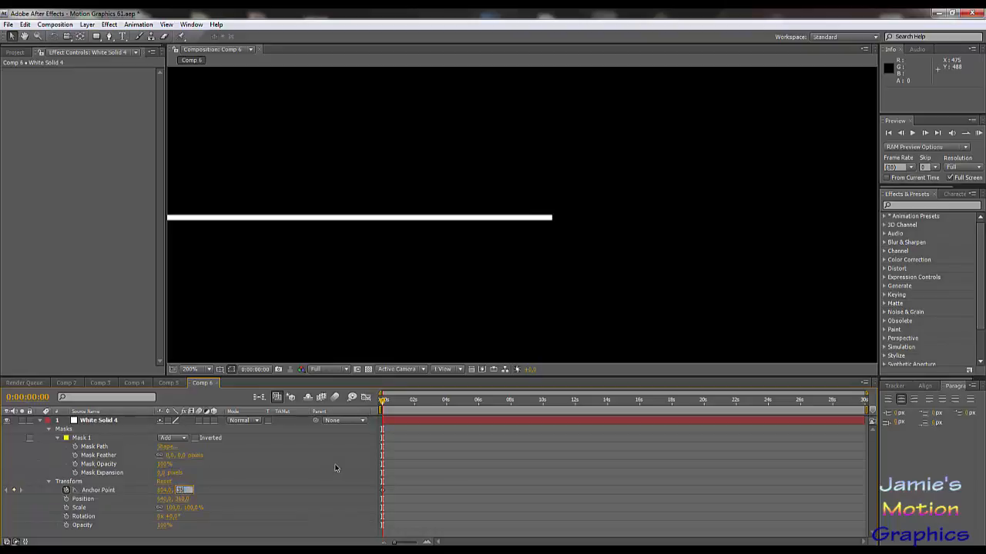
type("355")
key("Return")
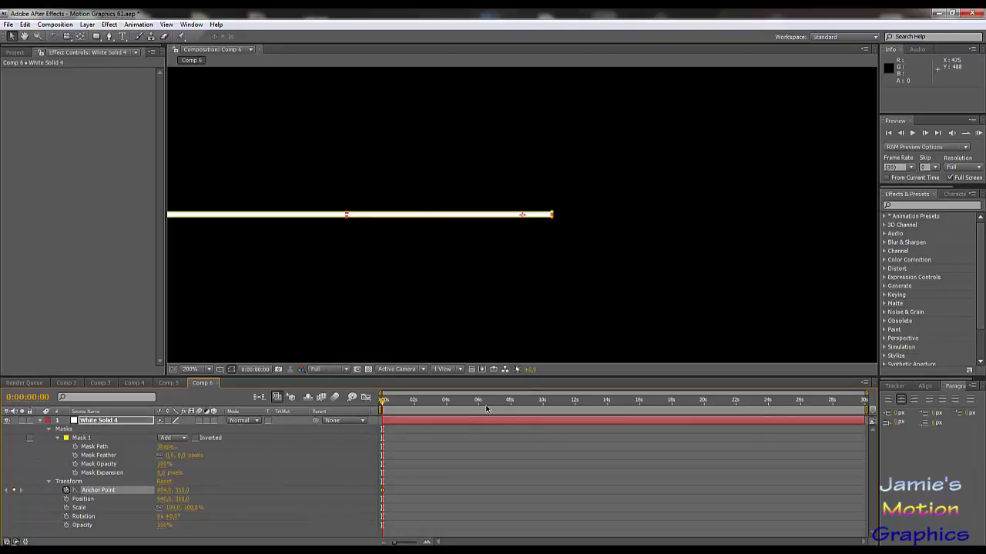
Set the white solid's Anchor Point to 464, 355 at 0:00:10:00 so the line travels right across the centre
left_click(542, 403)
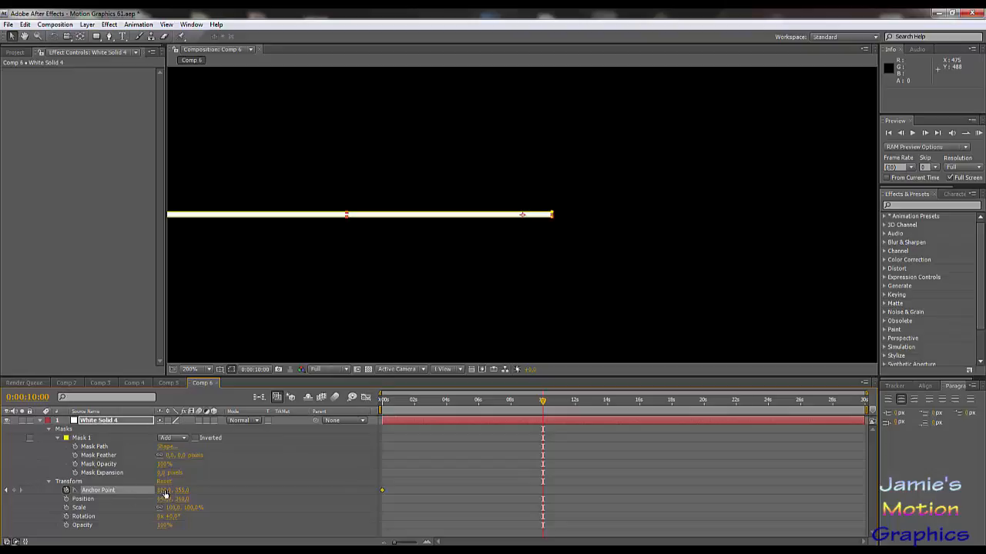
left_click_drag(164, 490, 37, 478)
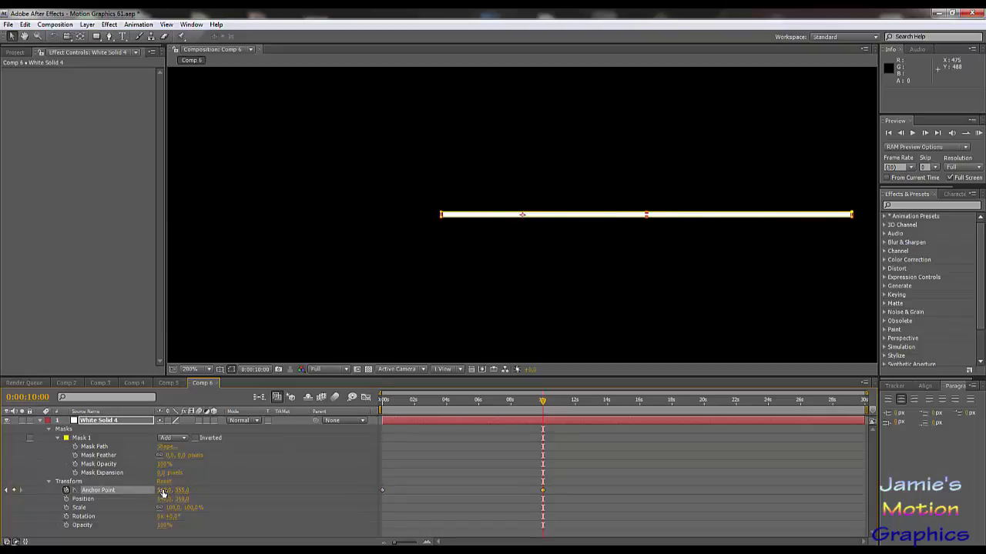
left_click_drag(162, 493, 141, 491)
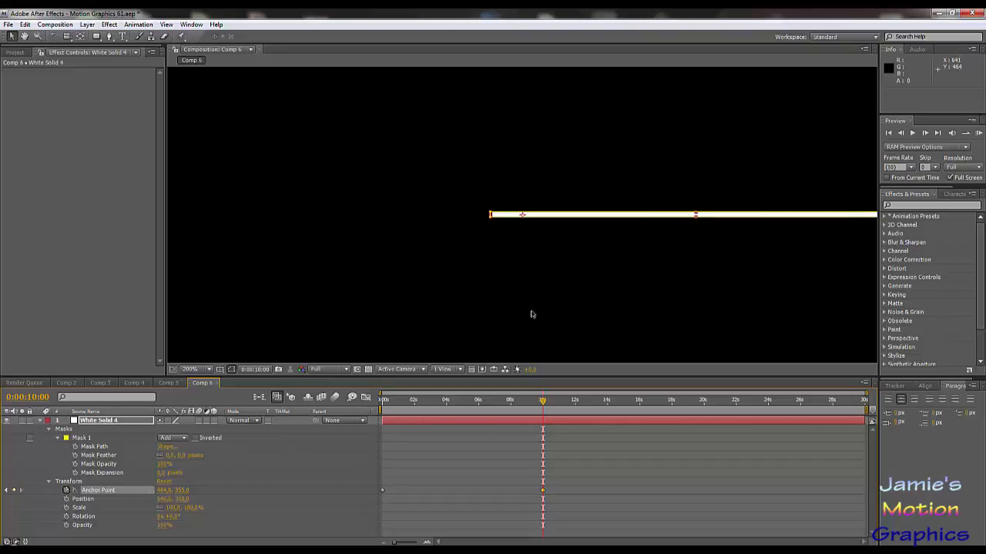
key("comma")
scroll(564, 258, "down", 3)
scroll(564, 258, "up", 2)
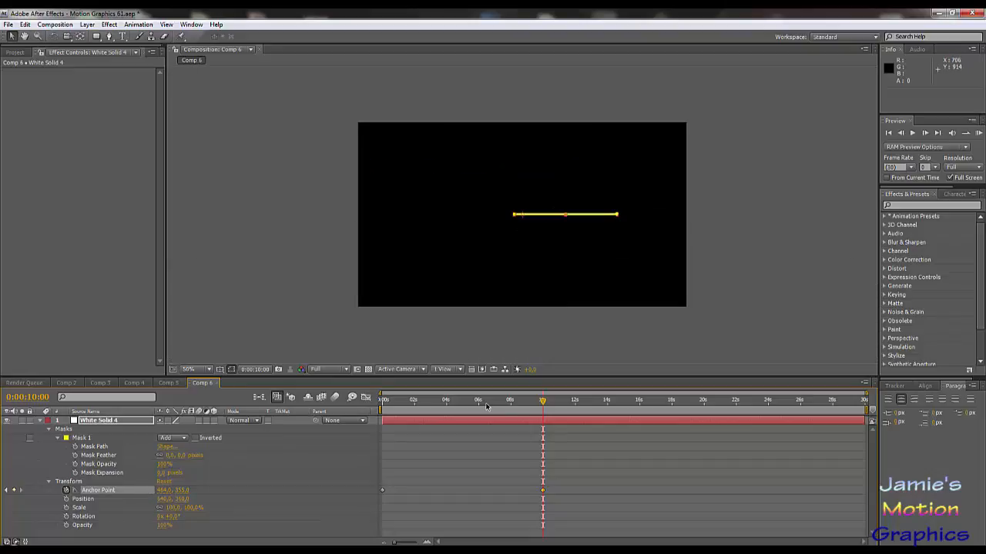
Create the 1280 x 720, 30-second composition Comp 7 and add Comp 6 to it as a layer
left_click(62, 25)
left_click(77, 37)
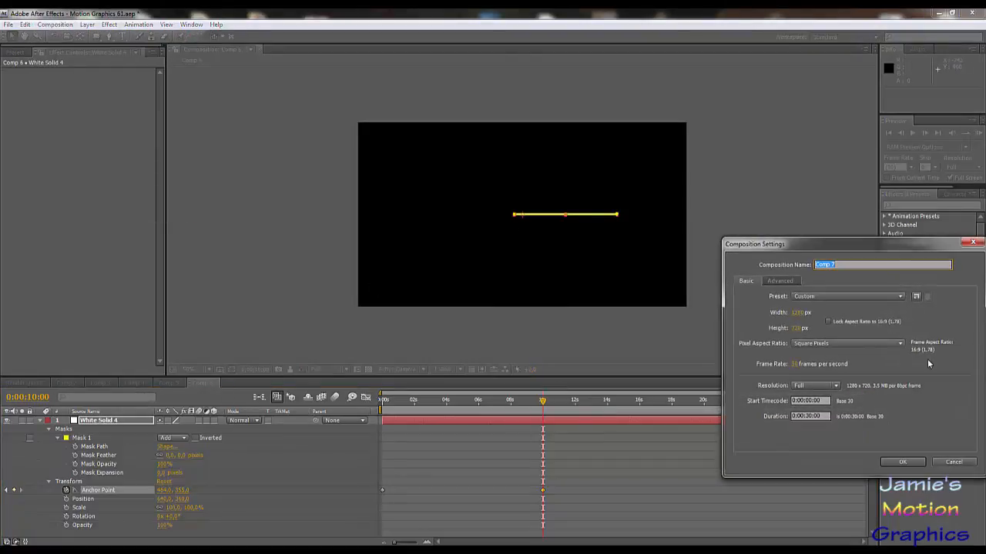
left_click(903, 460)
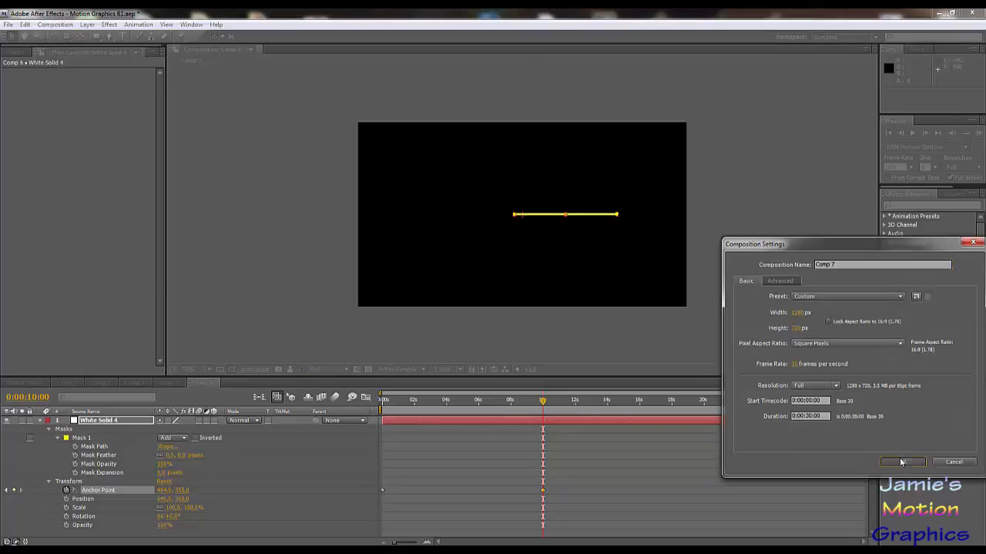
left_click(14, 49)
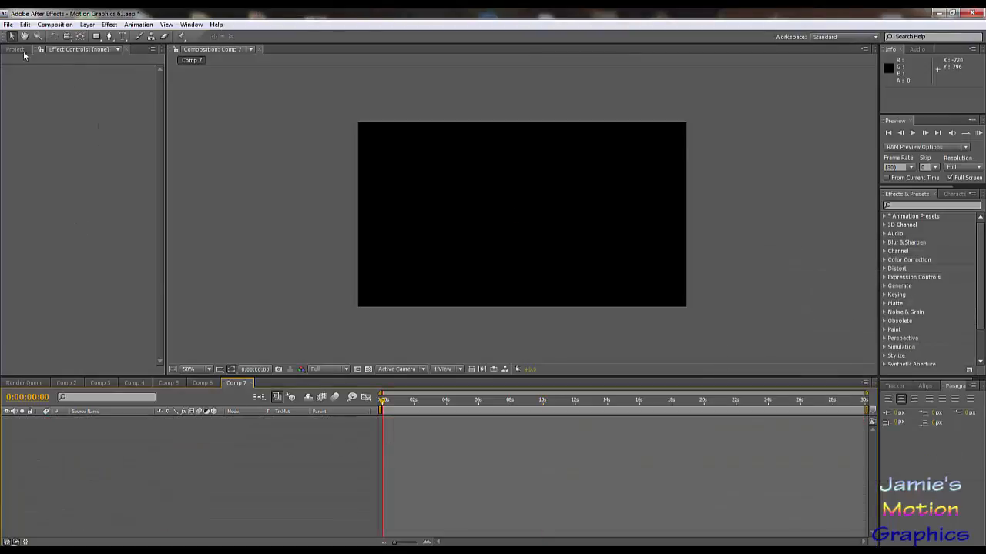
left_click(37, 180)
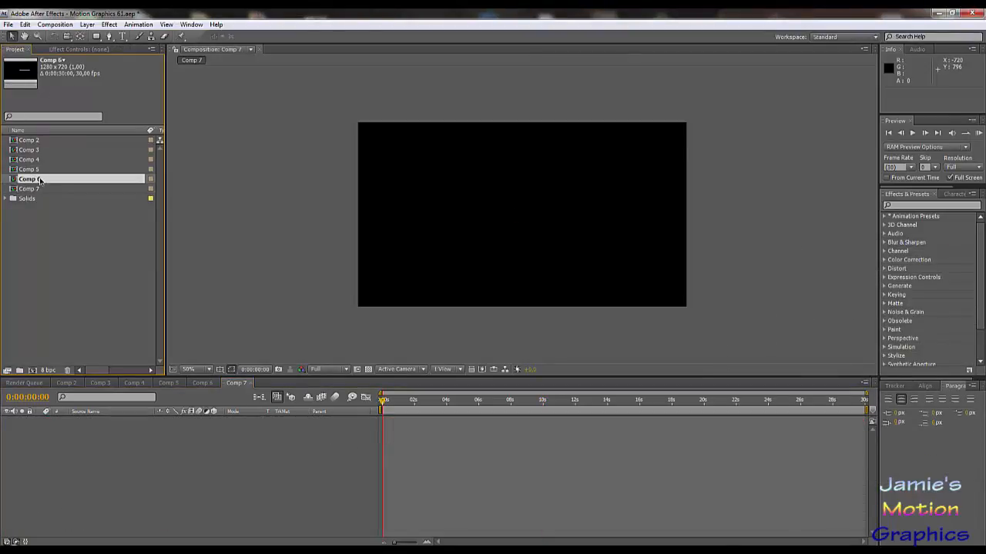
left_click_drag(40, 180, 108, 450)
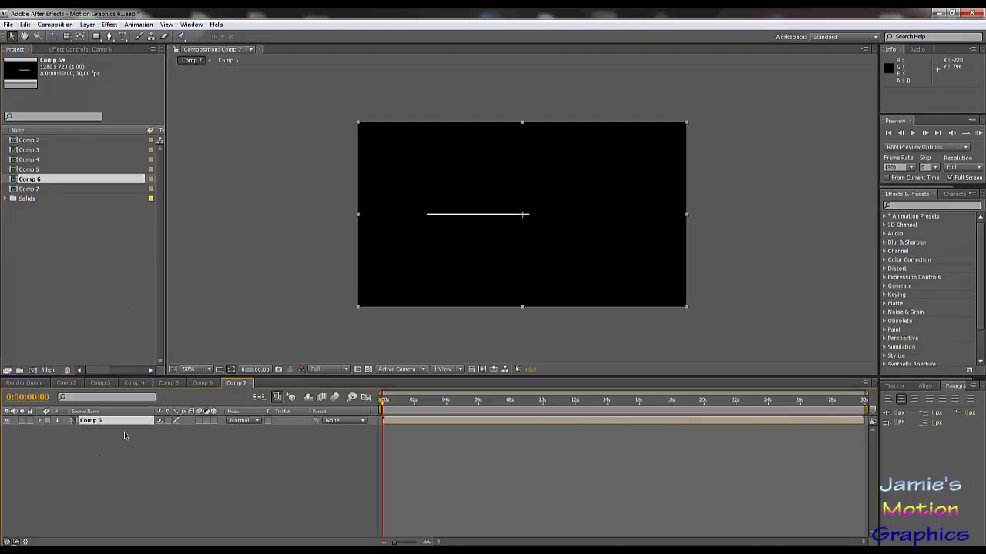
Show the Comp 6 layer's Rotation property and add a Rotation keyframe at 0:00:01:00
key("r")
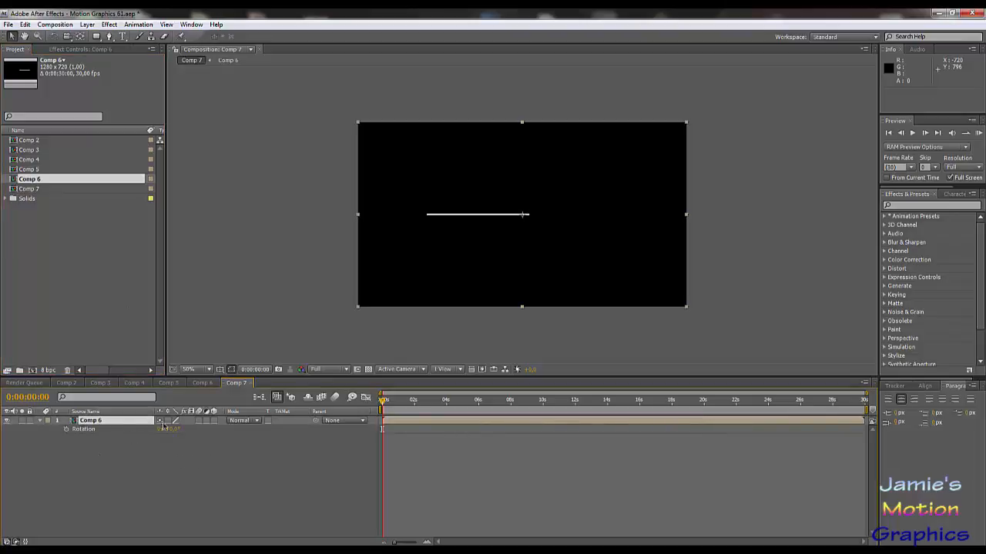
left_click(384, 401)
mouse_move(383, 401)
left_mouse_down()
mouse_move(401, 401)
mouse_move(384, 401)
mouse_move(397, 415)
mouse_move(377, 415)
left_mouse_up()
left_click(401, 401)
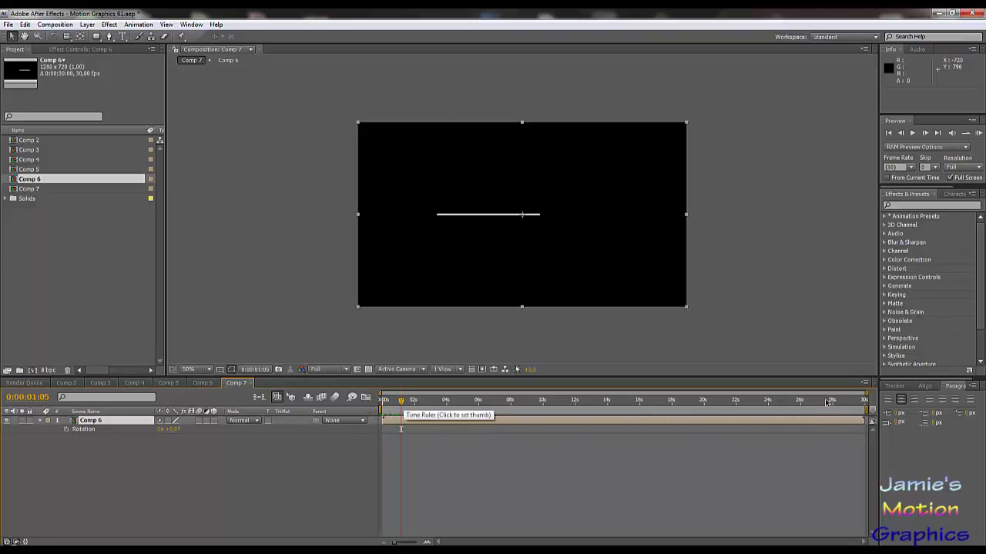
left_click_drag(866, 393, 419, 394)
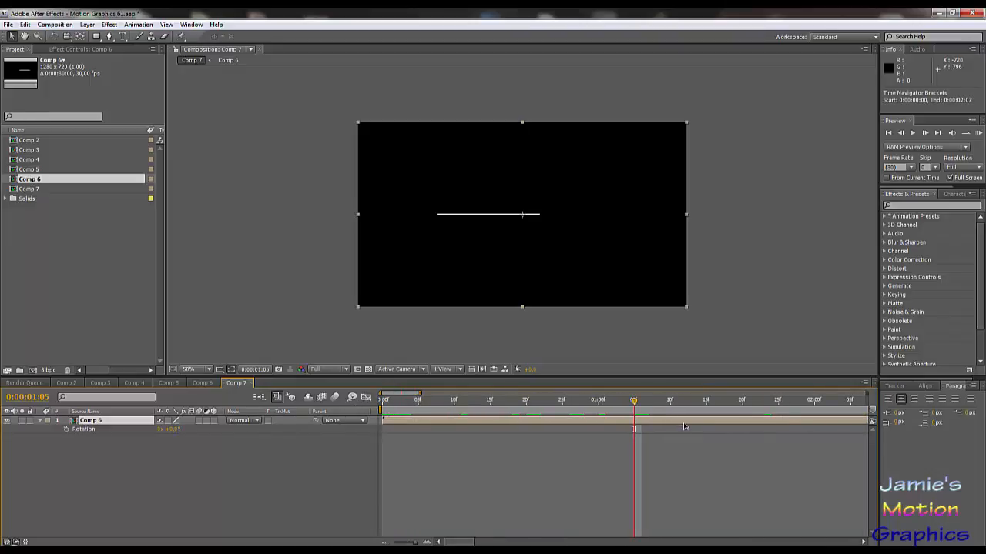
left_click(599, 404)
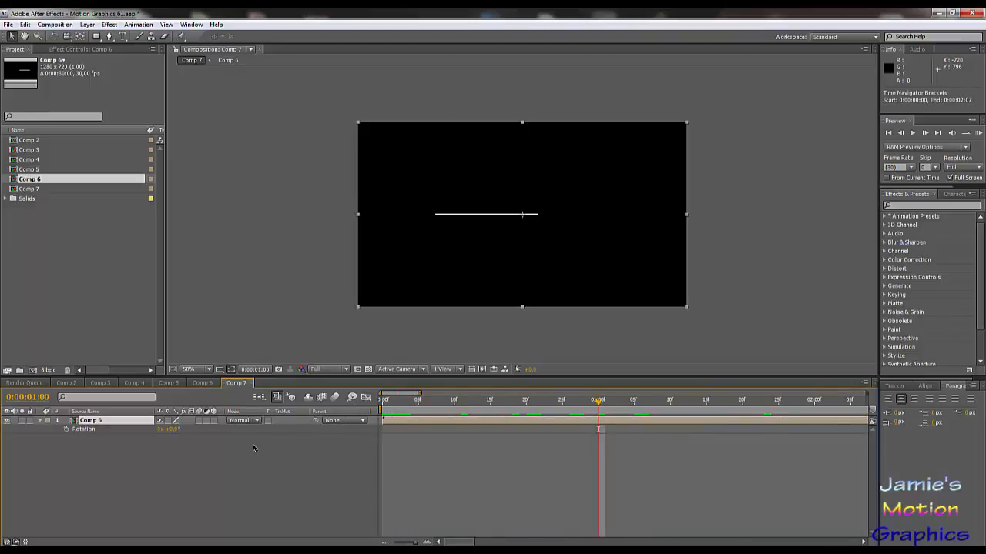
left_click(66, 429)
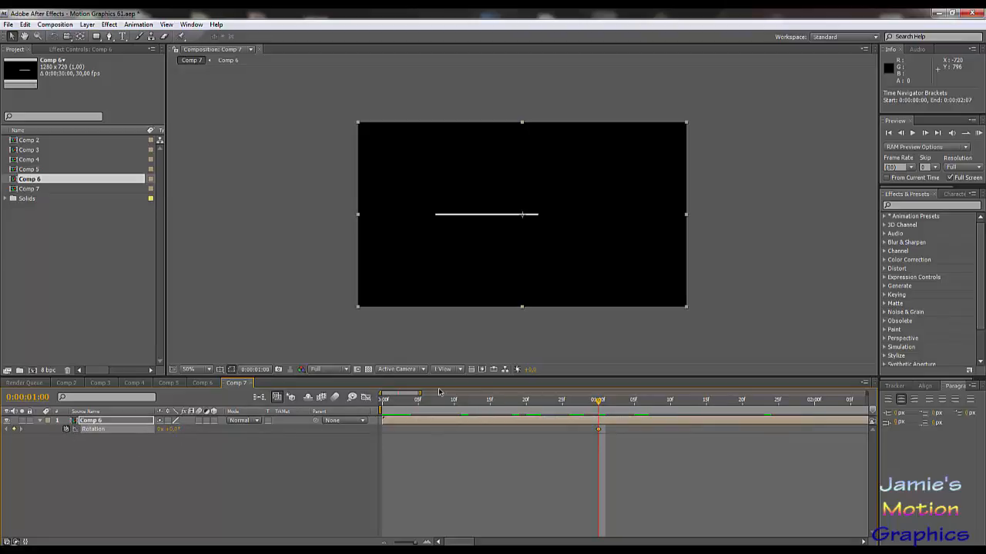
Set the Comp 6 layer's Rotation to 5 full revolutions at 0:00:10:00 and check the rotated line at 0:00:06:13
left_click_drag(412, 395, 639, 394)
left_click_drag(411, 415, 684, 415)
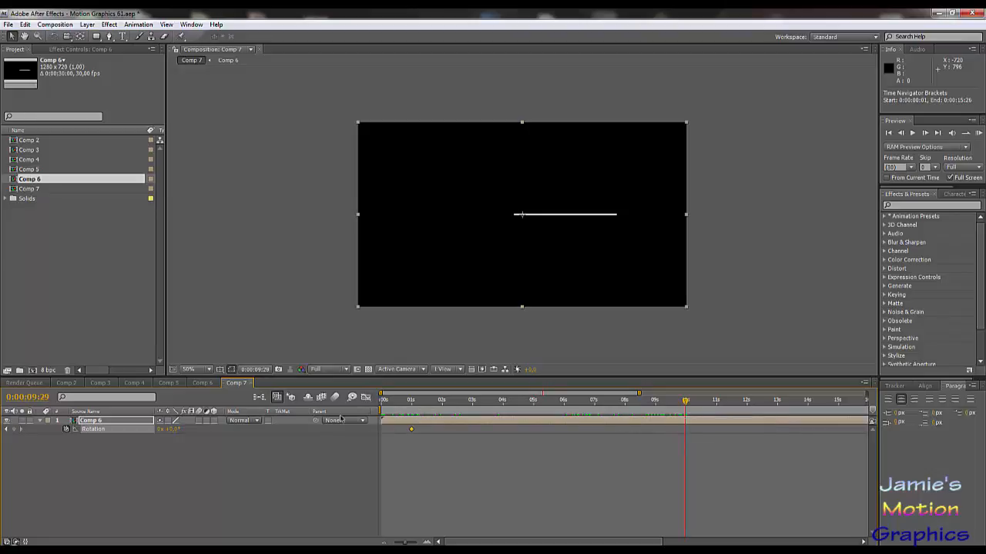
left_click_drag(43, 398, 45, 400)
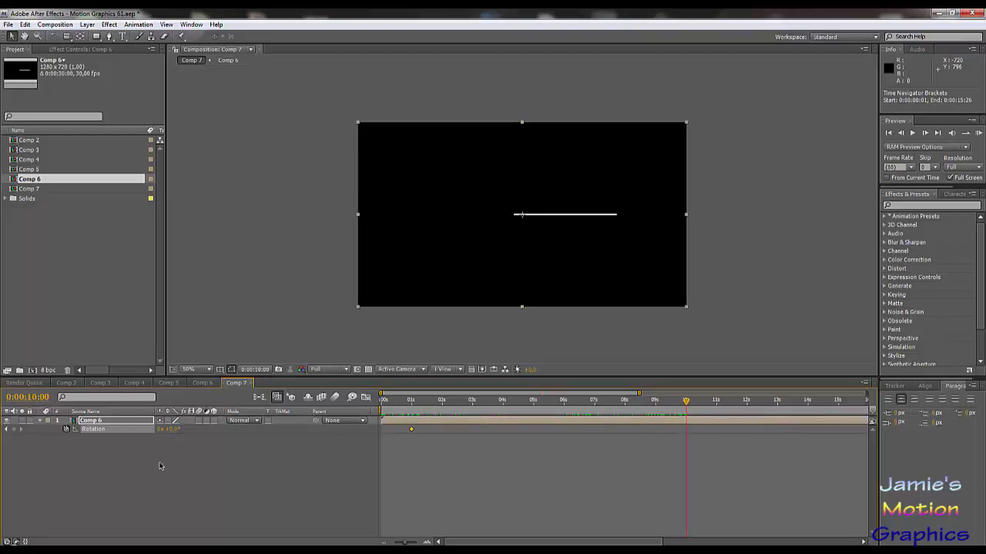
left_click(156, 432)
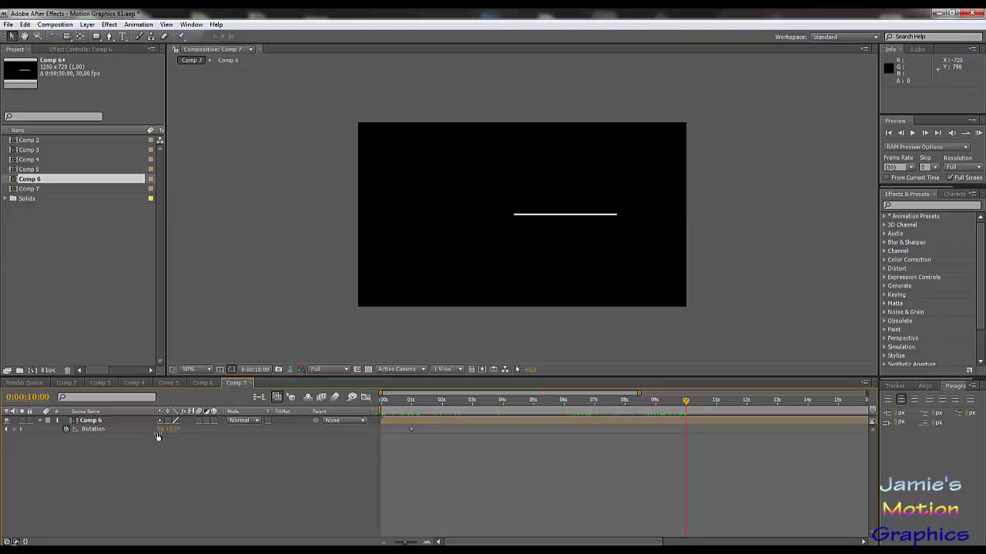
left_click(158, 431)
key("Return")
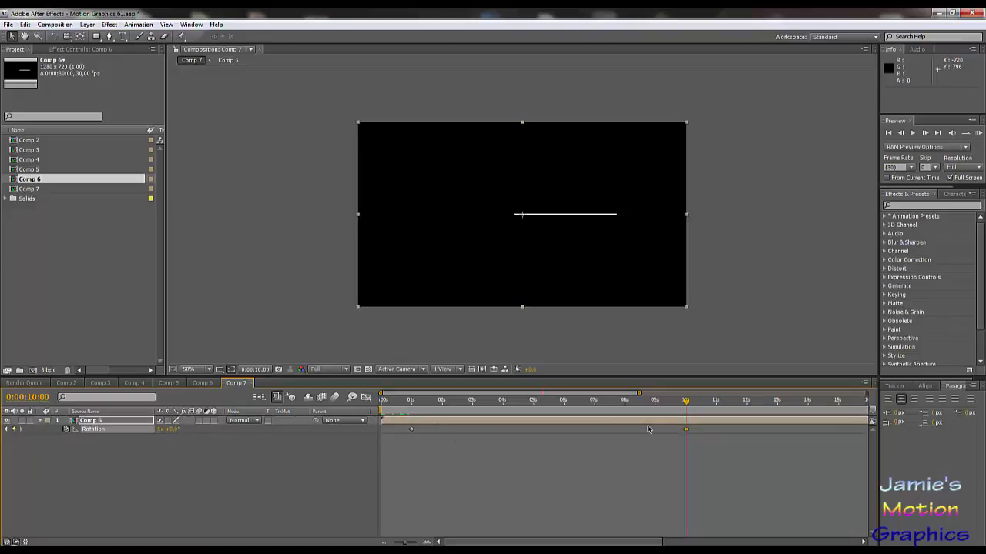
left_click(577, 408)
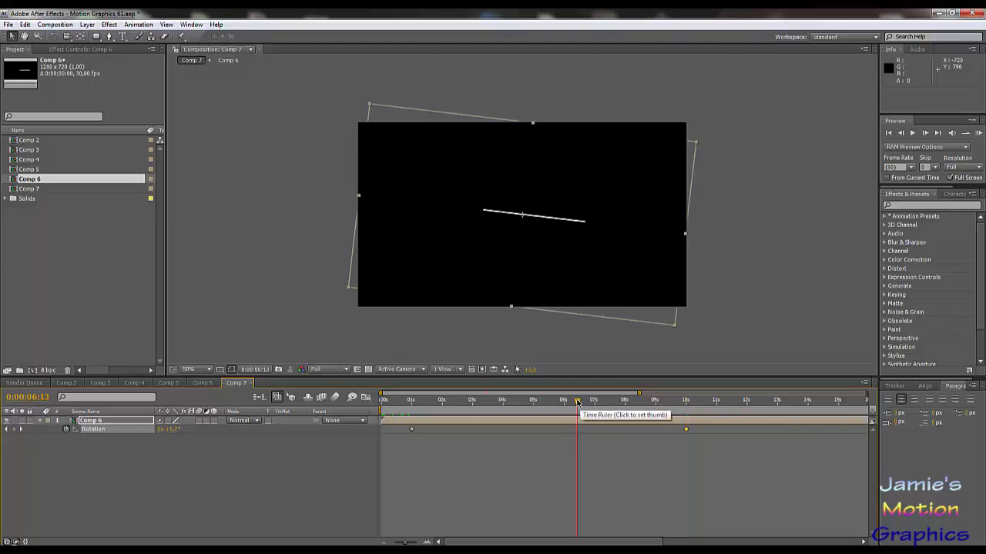
Add a Rotation keyframe of 3 full revolutions at 0:00:06:12 on the Comp 6 layer and move it to 0:00:04:17
left_click(614, 405)
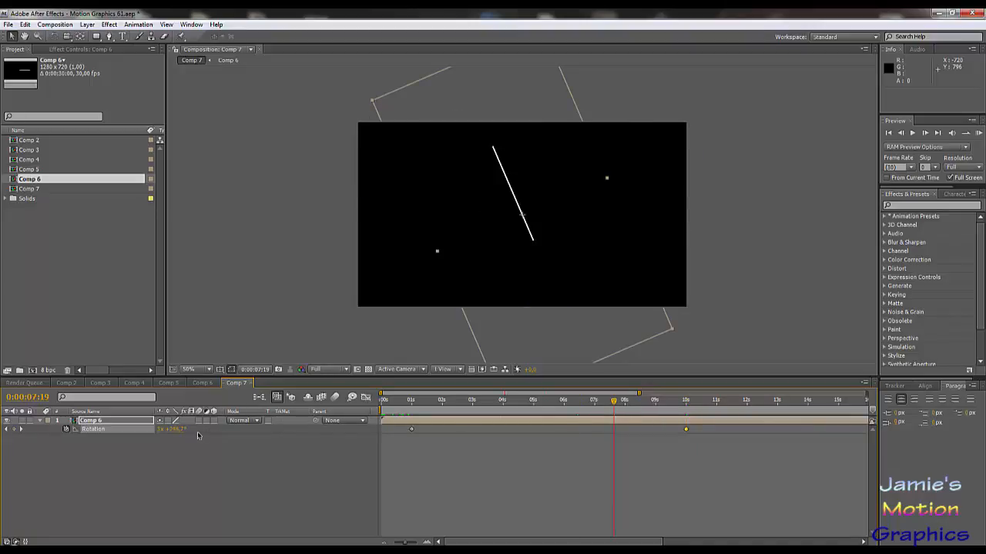
left_click(576, 403)
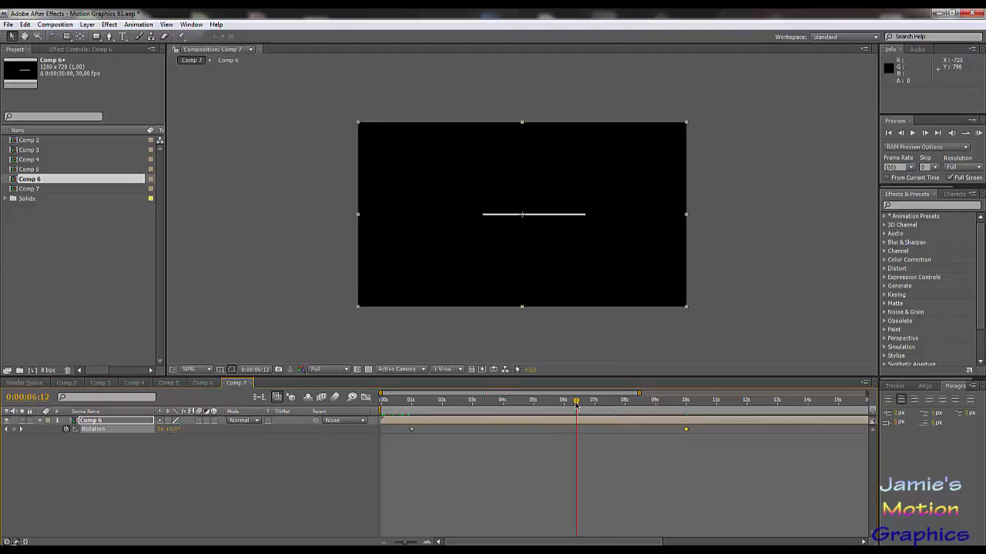
left_click_drag(576, 403, 576, 403)
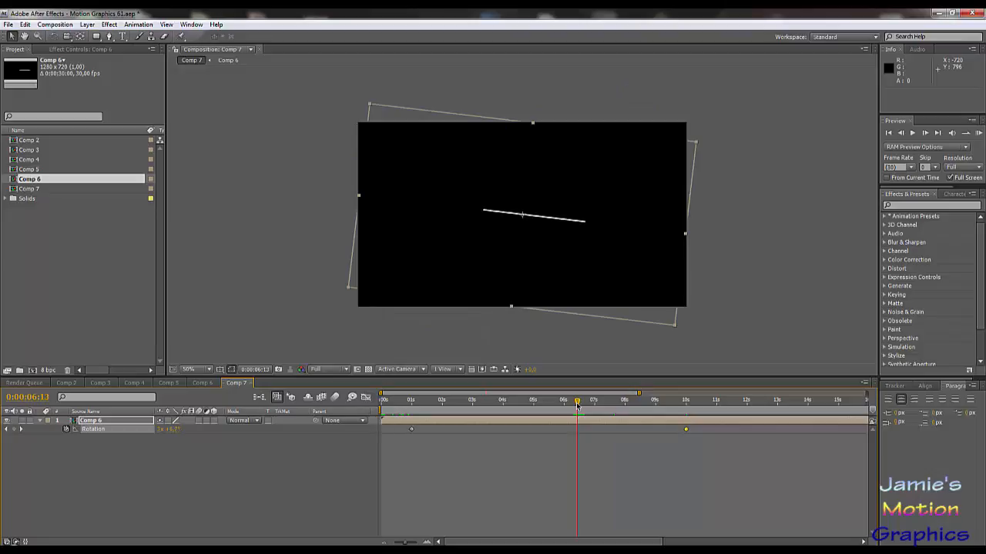
left_click_drag(577, 406, 576, 405)
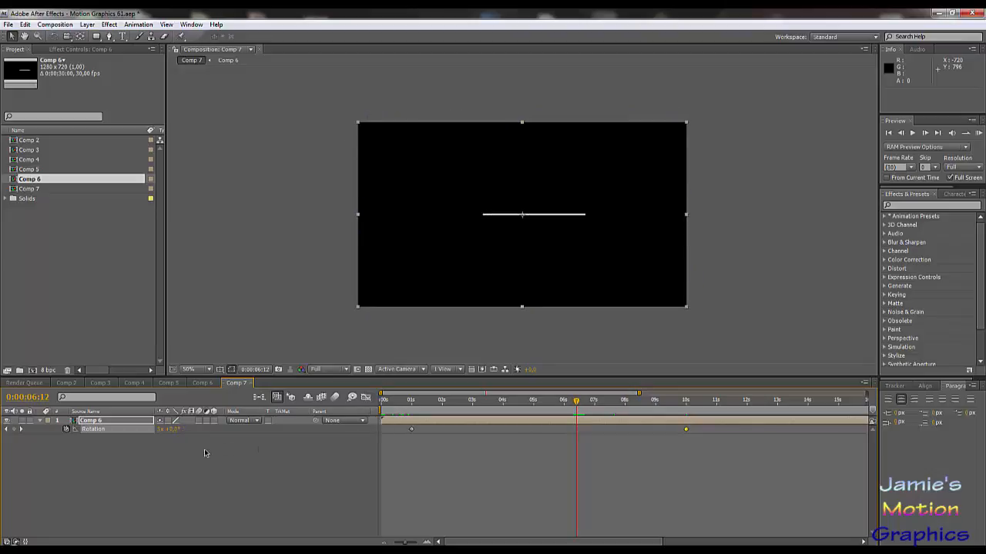
left_click(14, 430)
left_click_drag(577, 430, 521, 431)
mouse_move(453, 407)
left_mouse_down()
mouse_move(415, 408)
mouse_move(461, 421)
left_mouse_up()
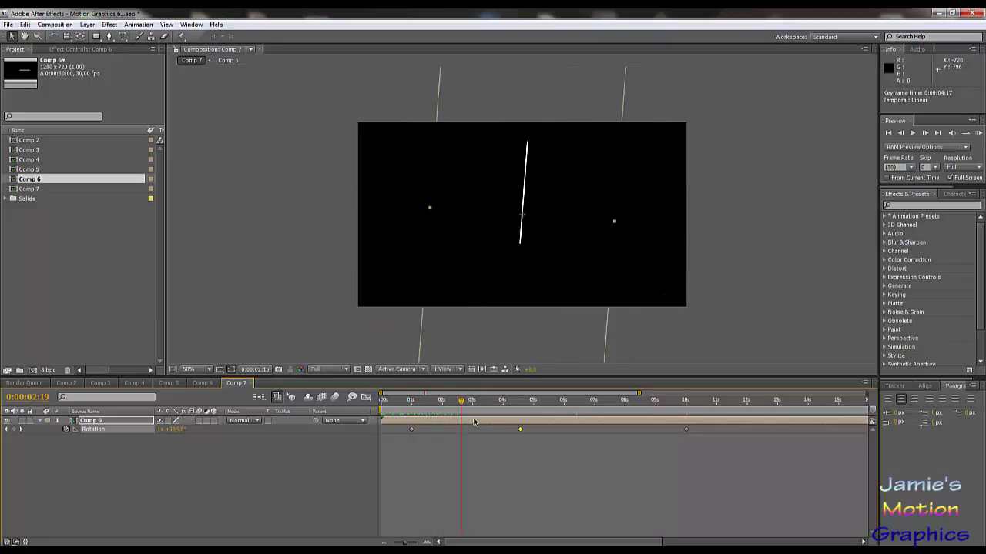
Apply Easy Ease to the Rotation keyframe at 0:00:04:17 and return the playhead to about one second
right_click(522, 432)
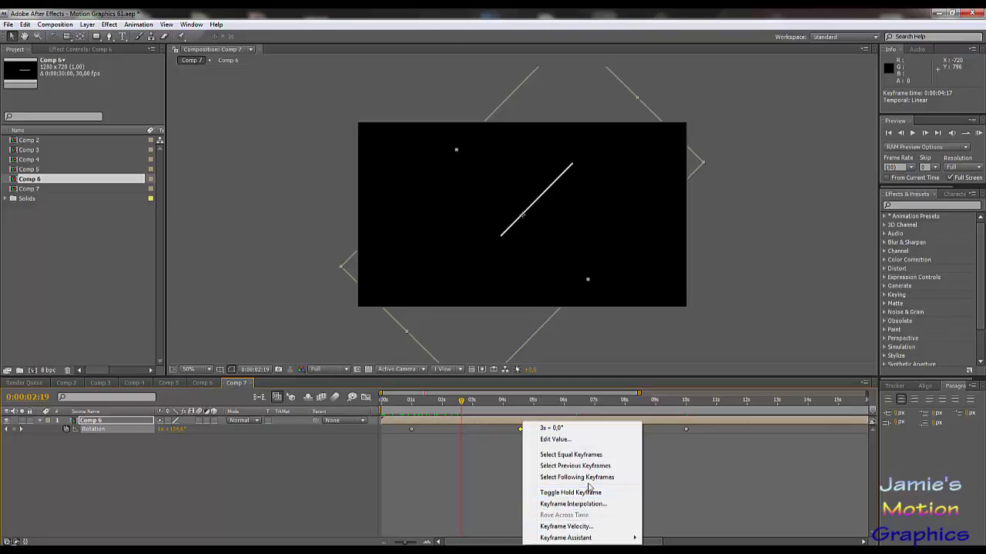
mouse_move(579, 537)
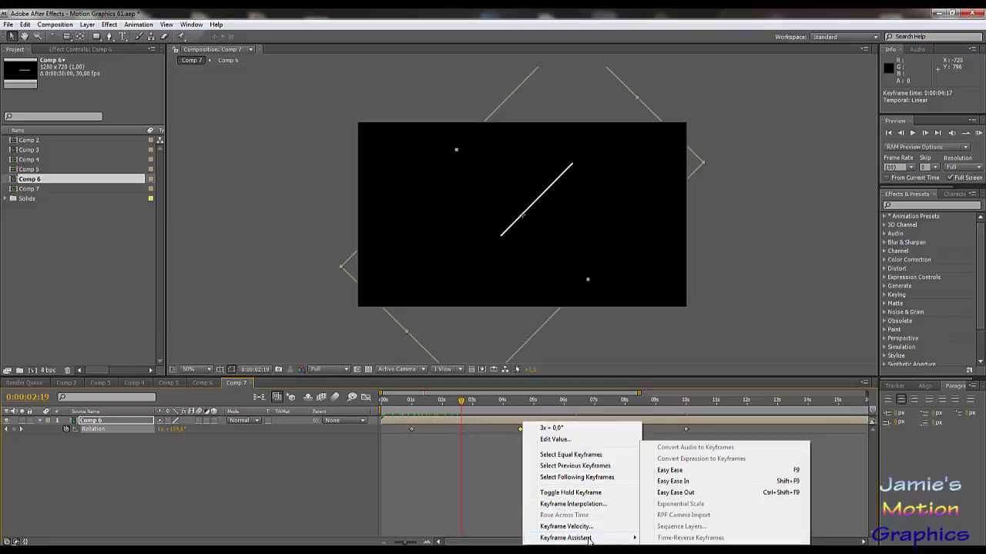
left_click(697, 482)
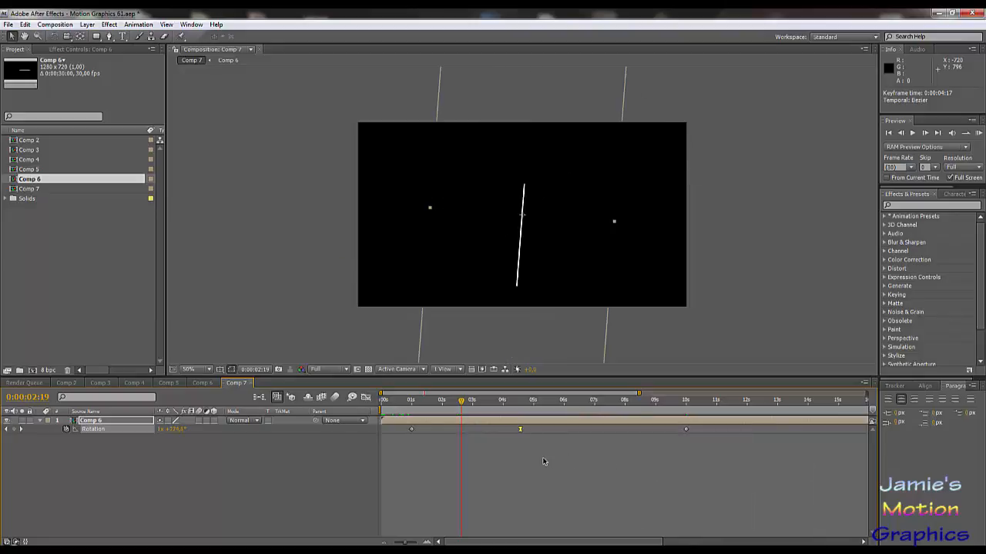
left_click_drag(462, 401, 412, 430)
left_click(273, 469)
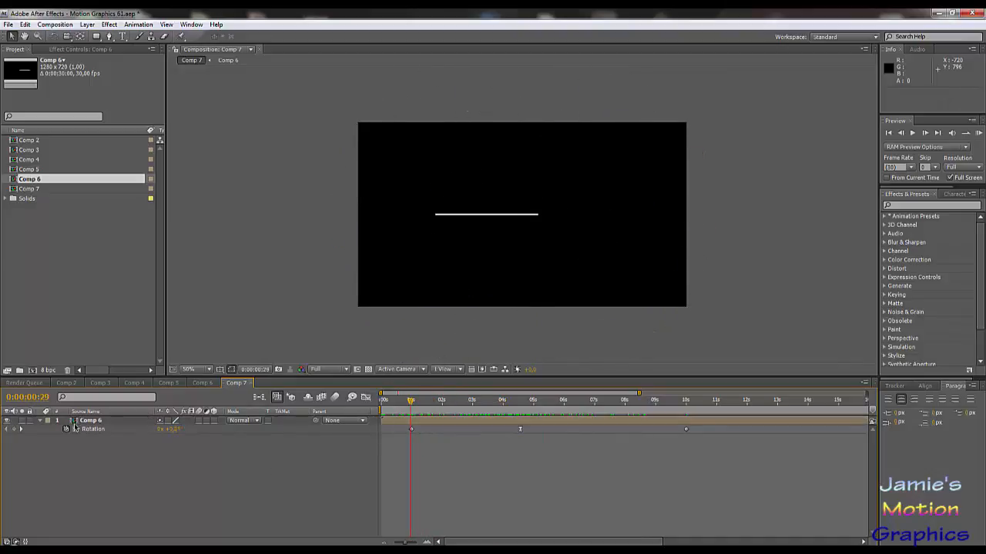
Find the Tint effect and apply it to the Comp 6 layer
left_click(77, 422)
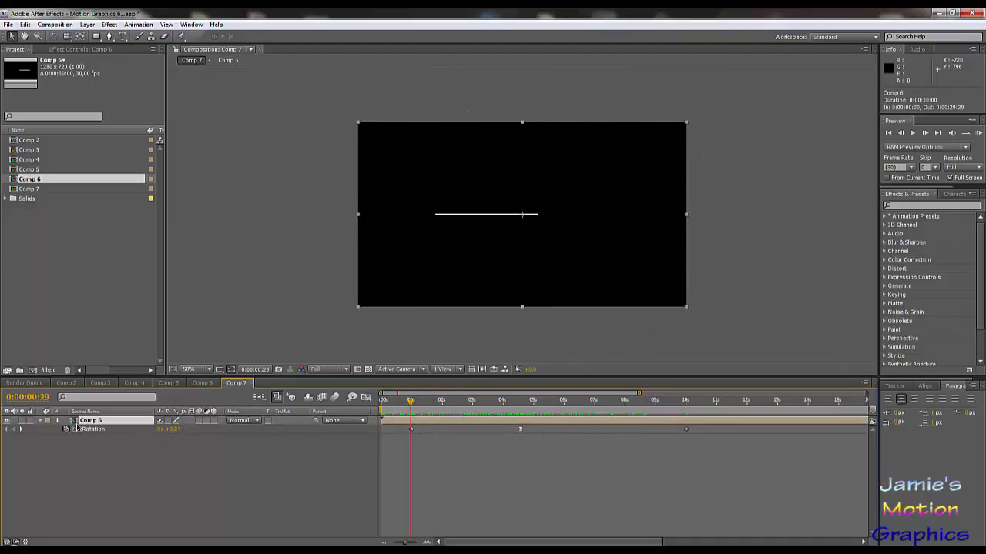
left_click(918, 206)
type("tint")
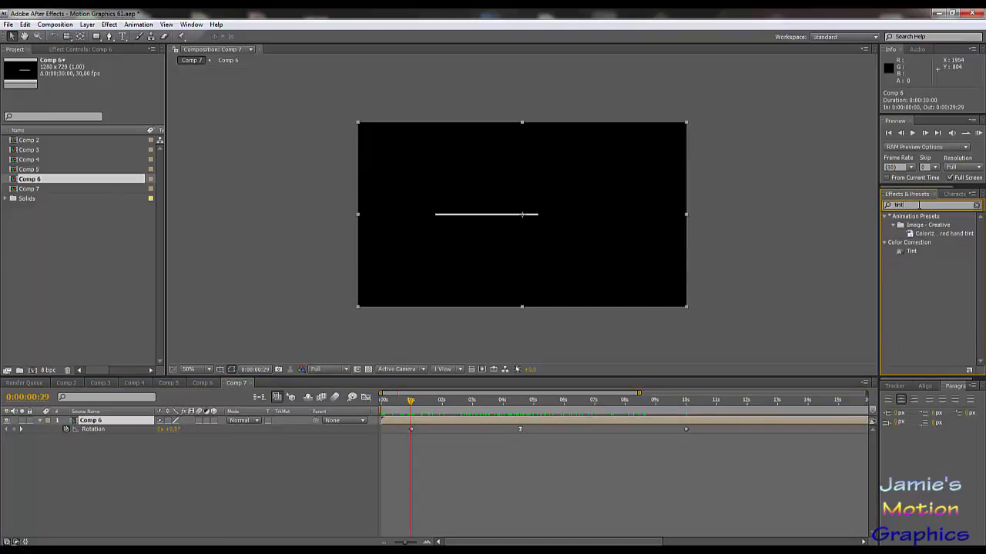
left_click_drag(911, 252, 99, 417)
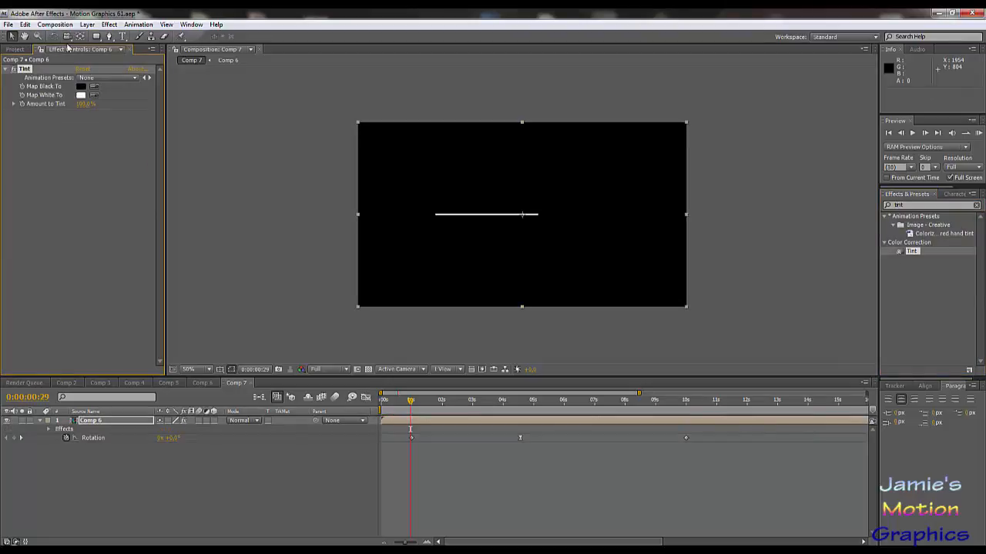
Try grey shades for the Tint effect's Map White To colour and return it to white
left_click(80, 94)
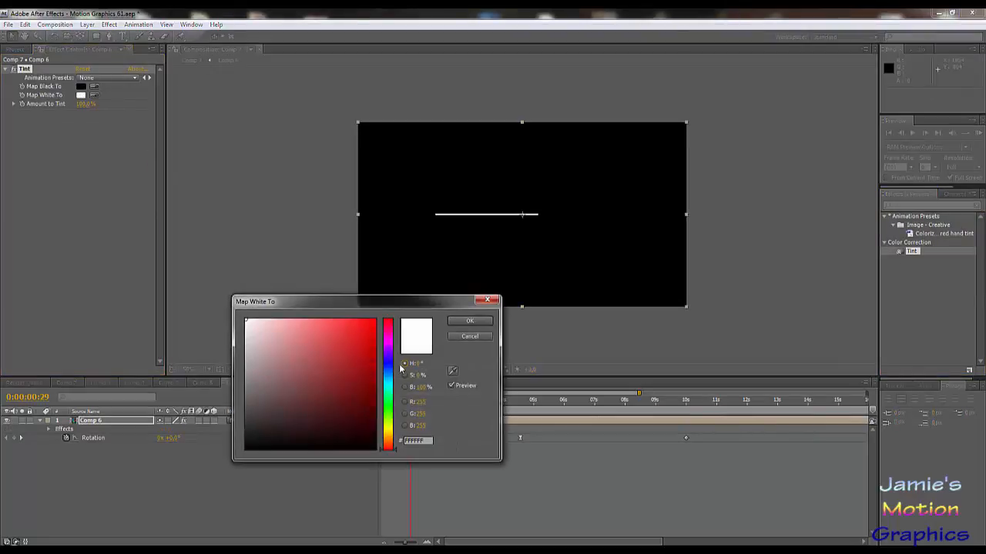
left_click_drag(333, 370, 187, 403)
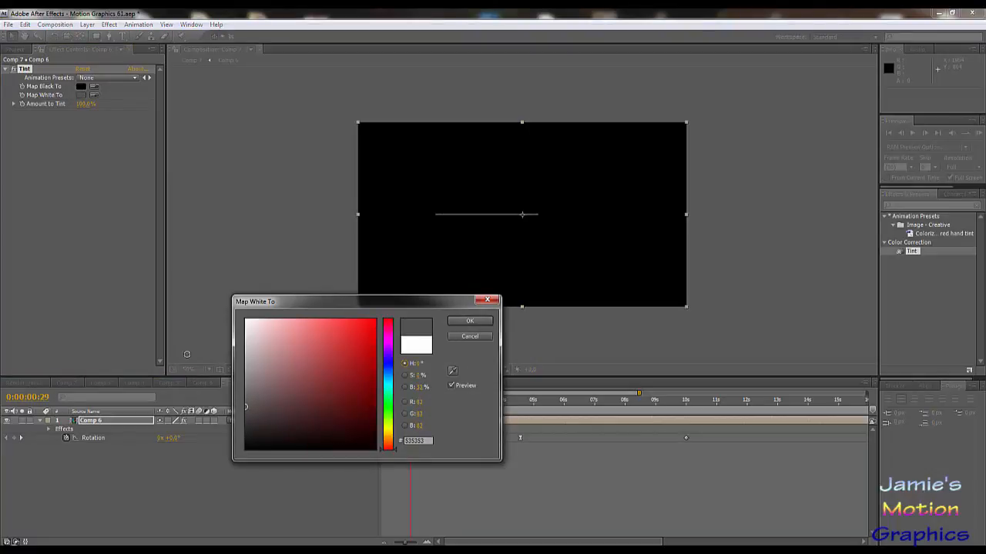
left_click_drag(186, 354, 143, 237)
left_click(468, 320)
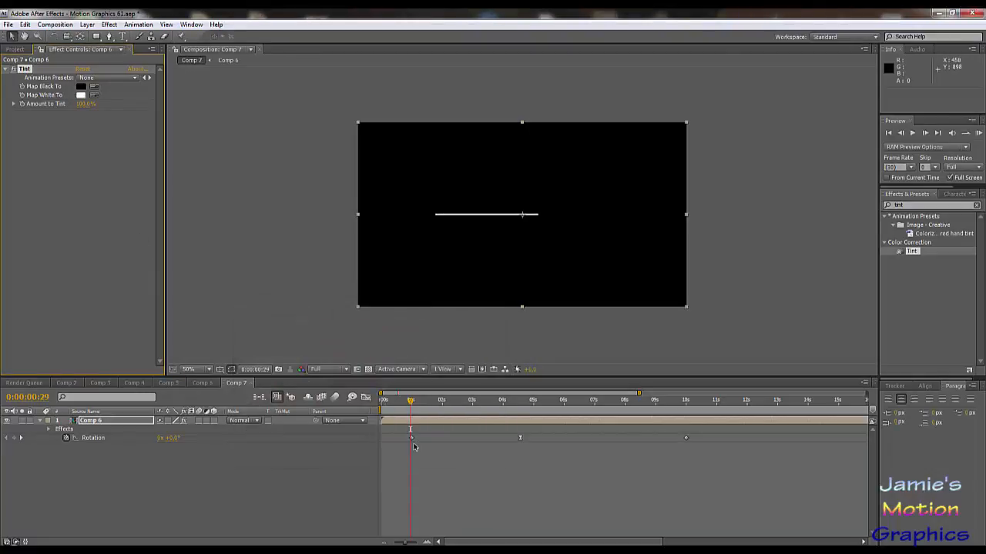
Start keyframing Tint's Map White To at 0:00:01:00 and set its colour to a light grey
left_click_drag(411, 402, 411, 407)
key("Page_Down")
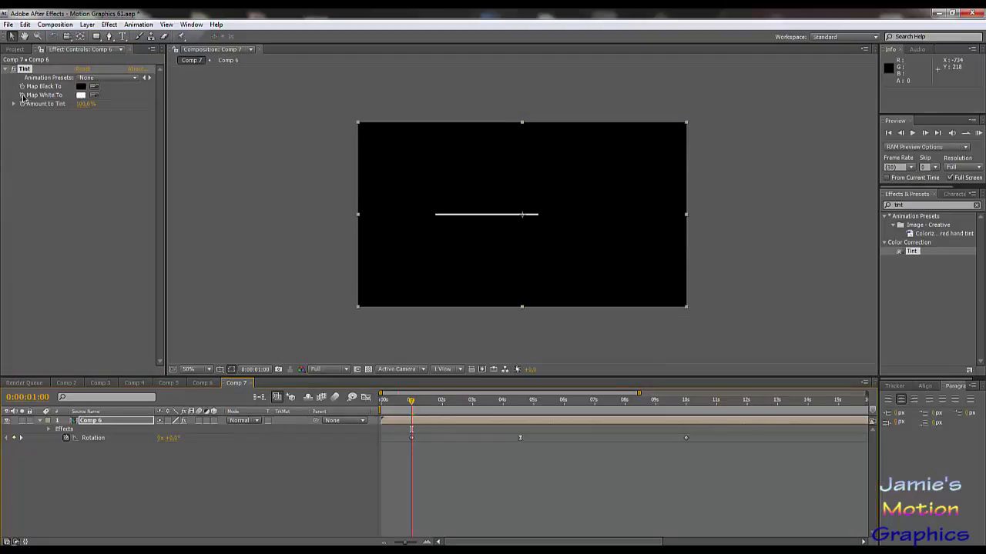
left_click(81, 94)
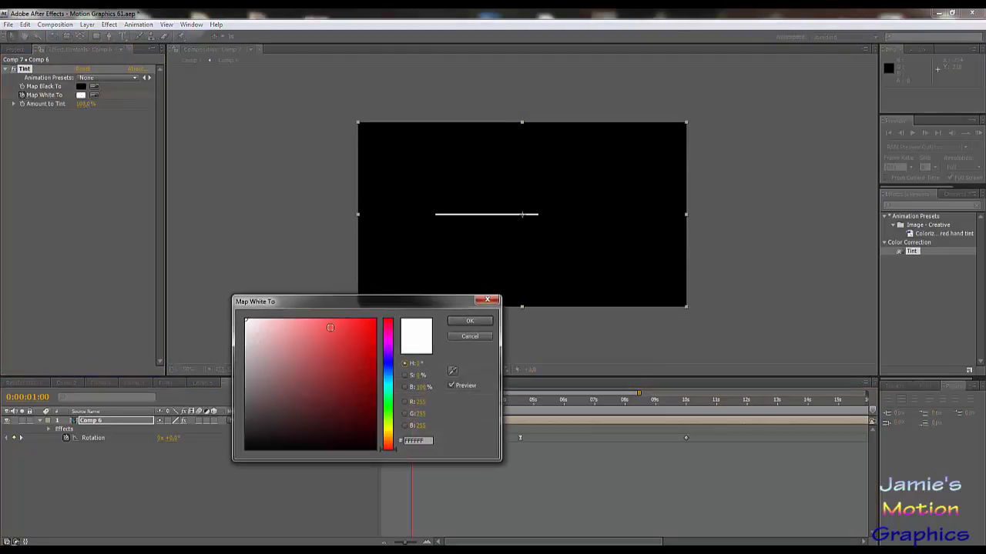
mouse_move(288, 344)
left_mouse_down()
mouse_move(239, 352)
mouse_move(224, 338)
left_mouse_up()
left_click(469, 321)
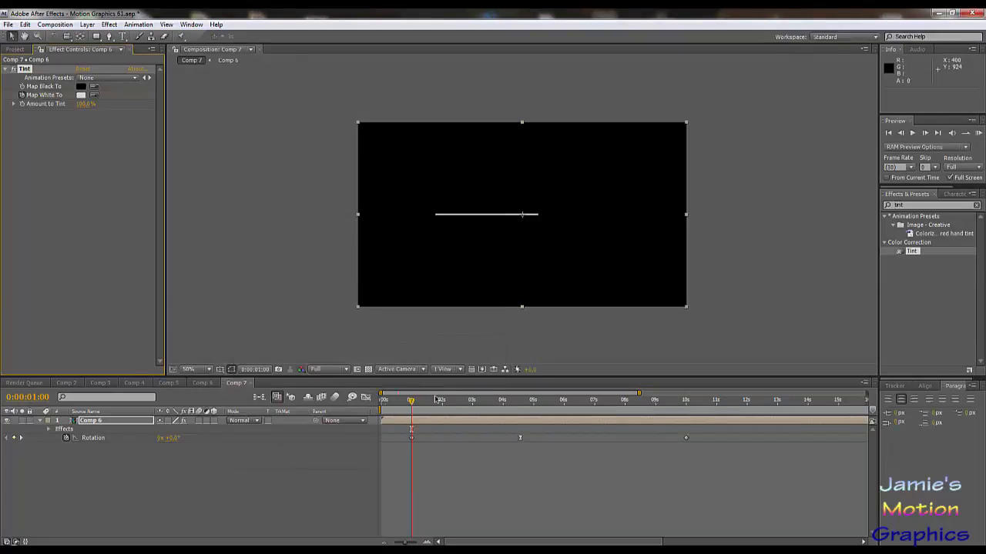
Reveal Tint's Map White To property in the timeline and add a light grey keyframe at 0:00:10:00
left_click_drag(429, 401, 693, 422)
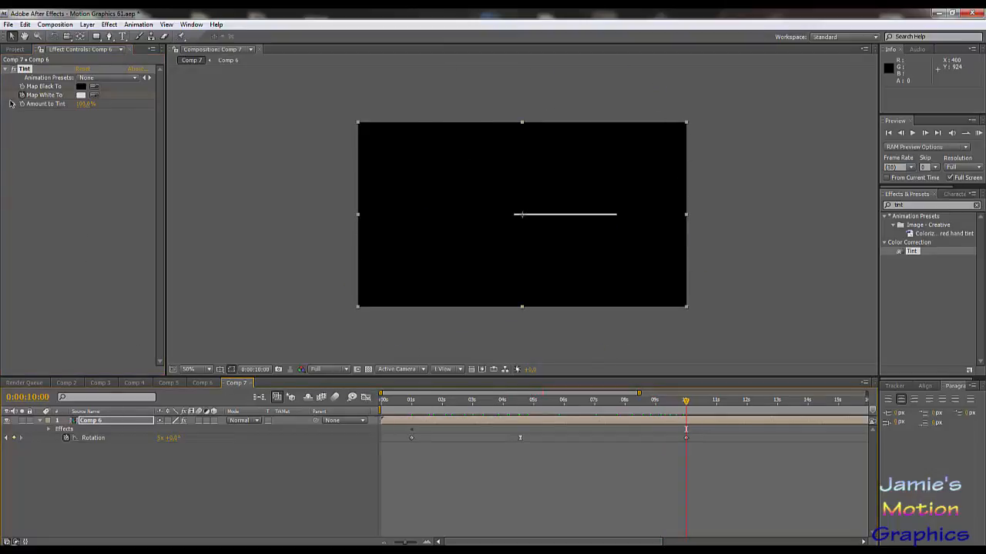
left_click(38, 431)
left_click(17, 438)
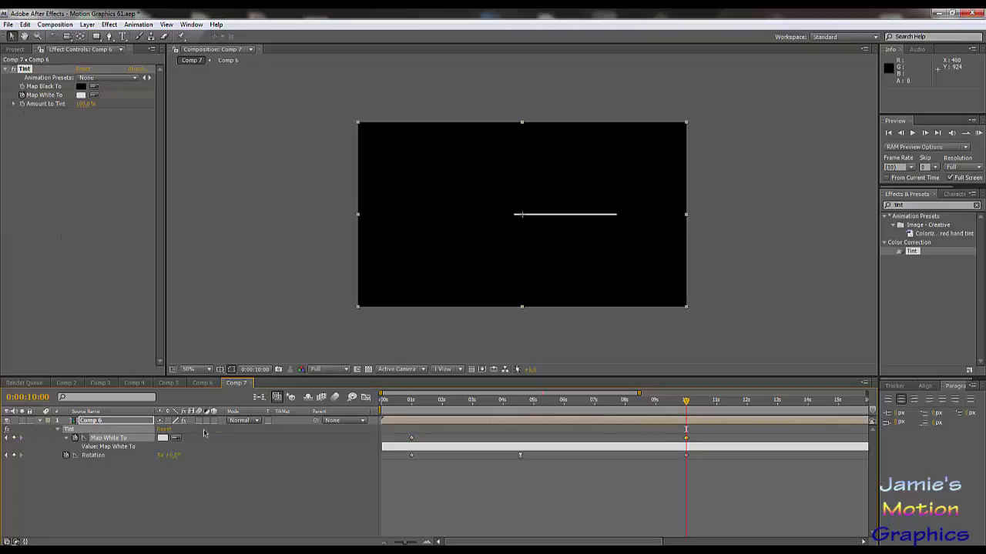
Set Tint's Map White To colour to a dark grey at 0:00:06:29
left_click_drag(630, 414, 594, 421)
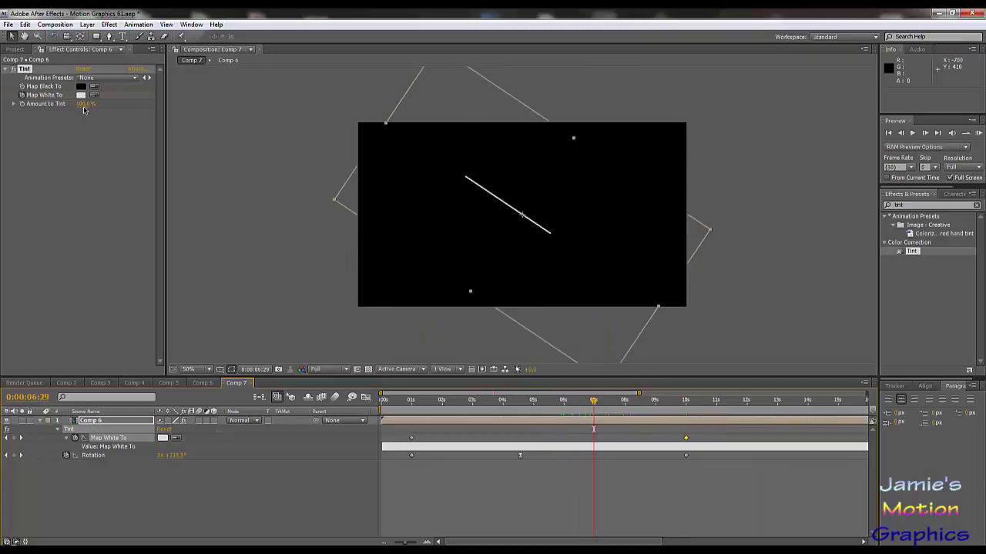
left_click(81, 95)
left_click_drag(255, 345, 231, 415)
left_click(469, 337)
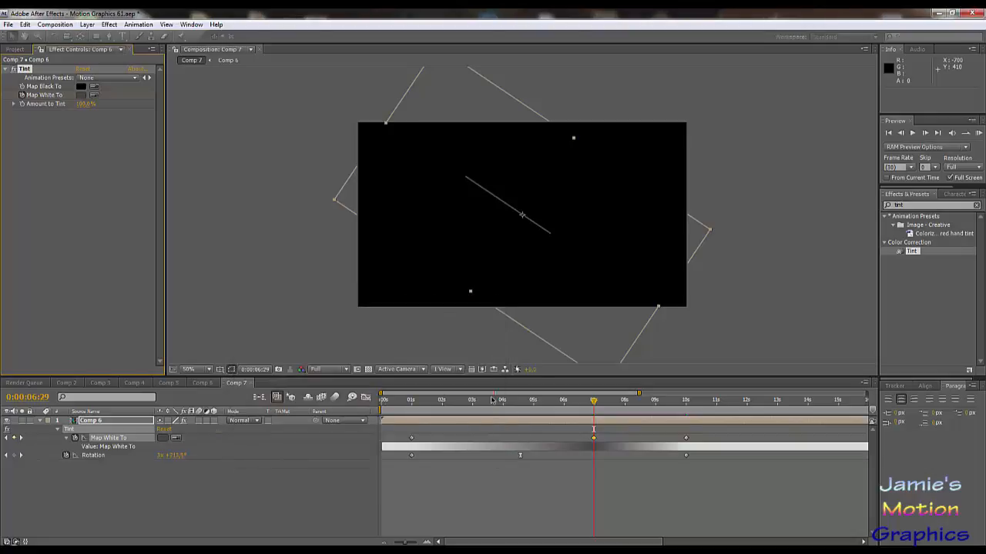
Set Tint's Map White To colour to dark grey 373737 at 0:00:02:23
left_click_drag(484, 401, 465, 406)
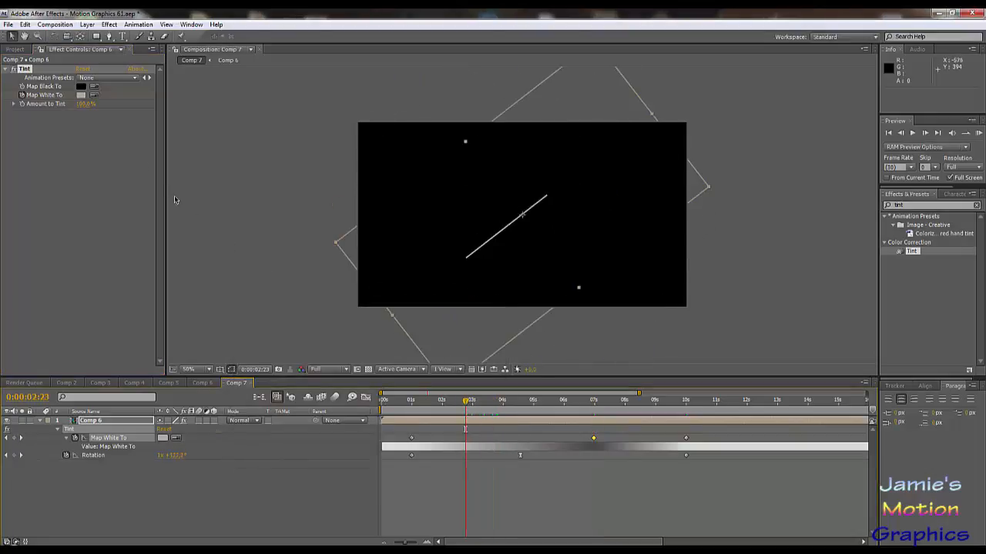
left_click(80, 95)
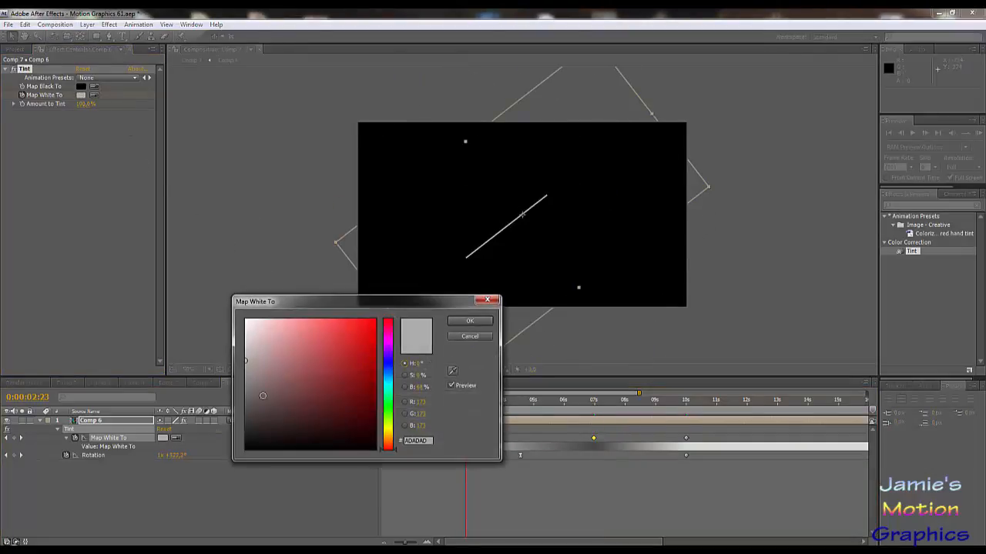
left_click_drag(259, 396, 244, 422)
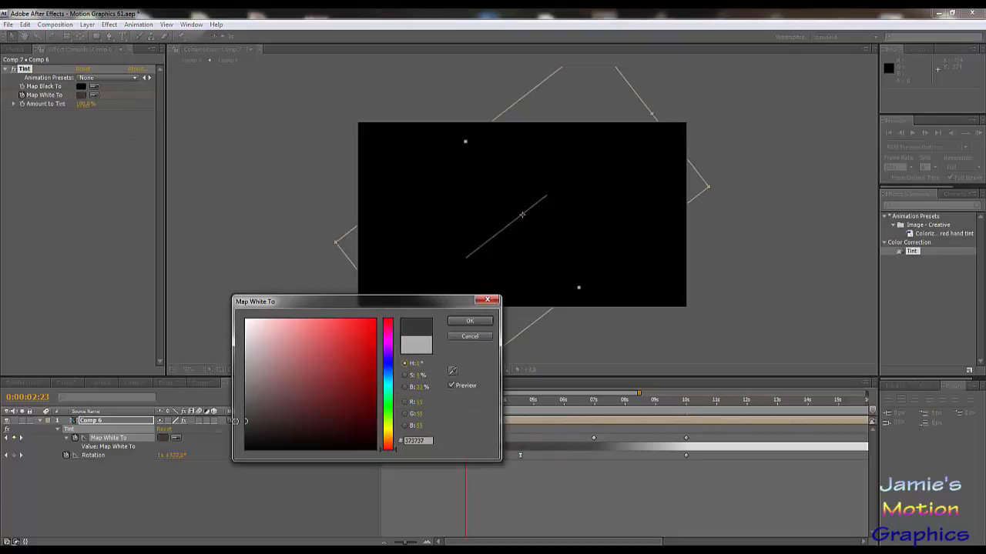
left_click(468, 321)
Set Tint's Map White To colour to a mid grey at 0:00:05:14
left_click_drag(519, 399, 547, 413)
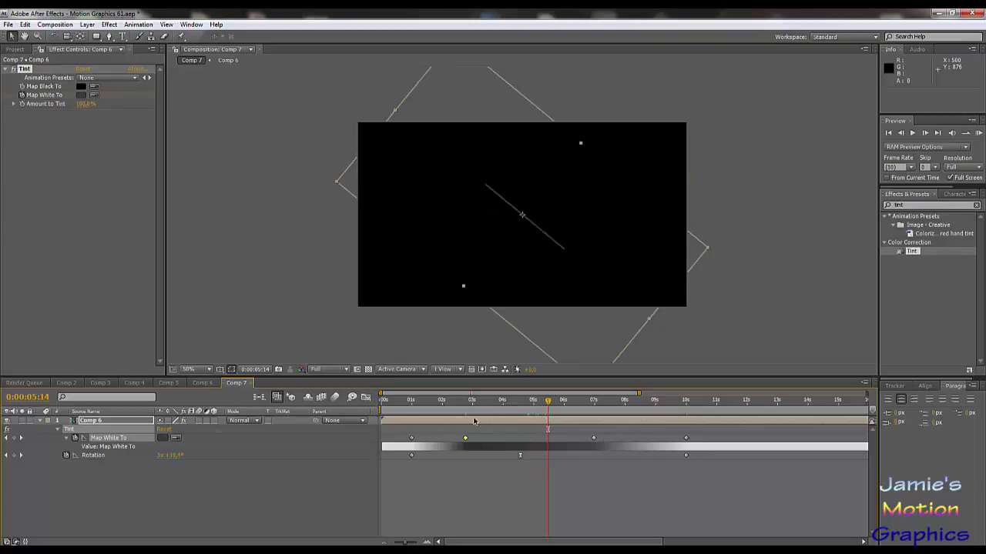
left_click(81, 94)
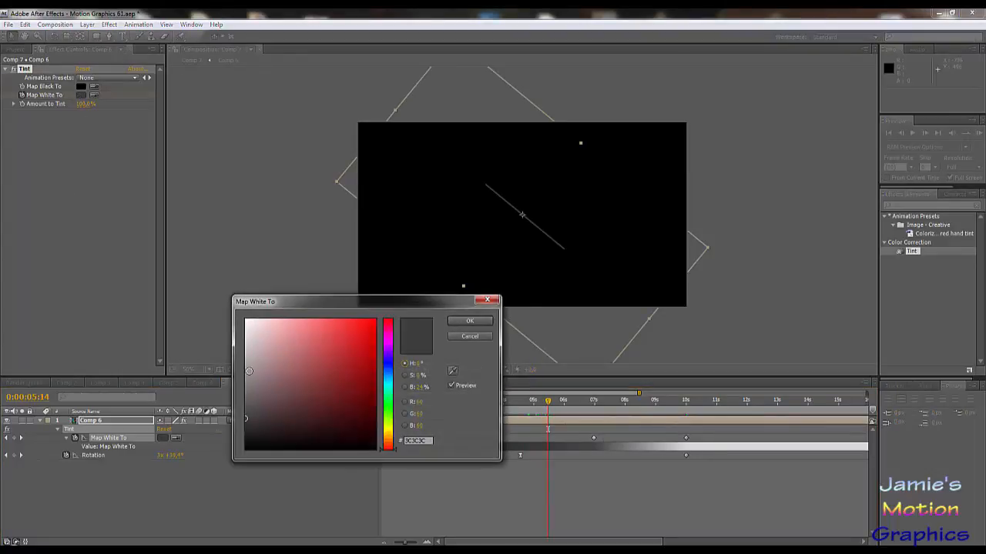
left_click(243, 371)
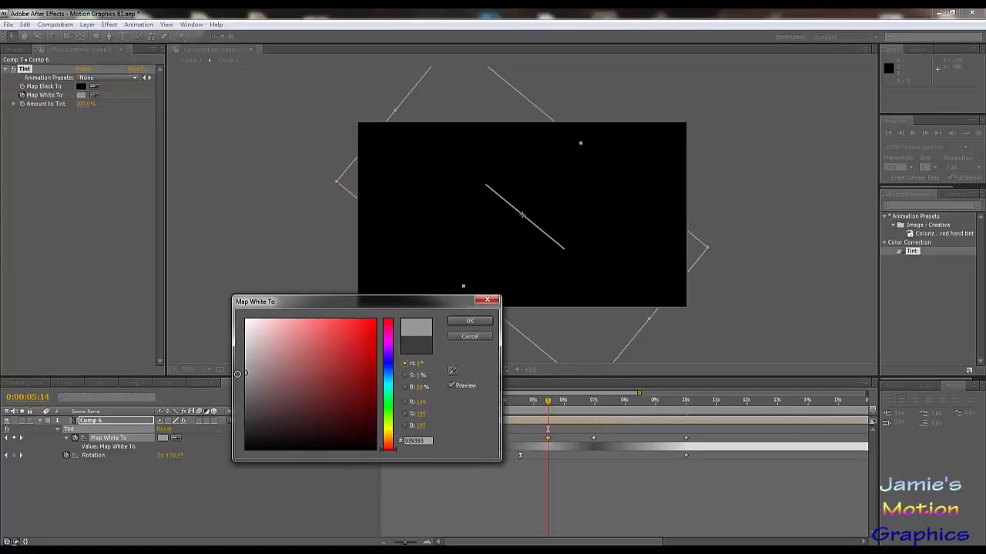
left_click(468, 321)
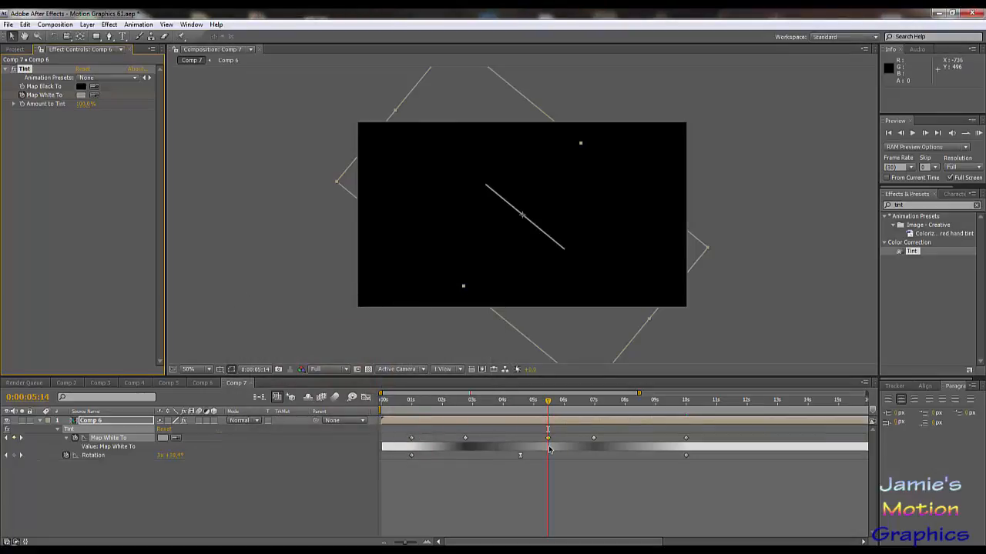
Apply Easy Ease to the Map White To keyframe at 0:00:02:23
left_click(465, 439)
right_click(465, 439)
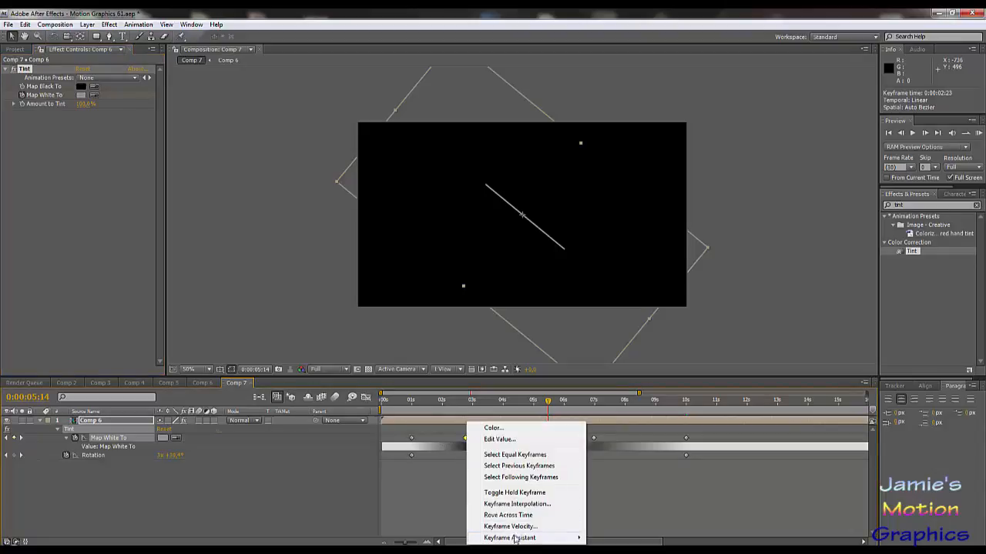
mouse_move(517, 539)
left_click(613, 480)
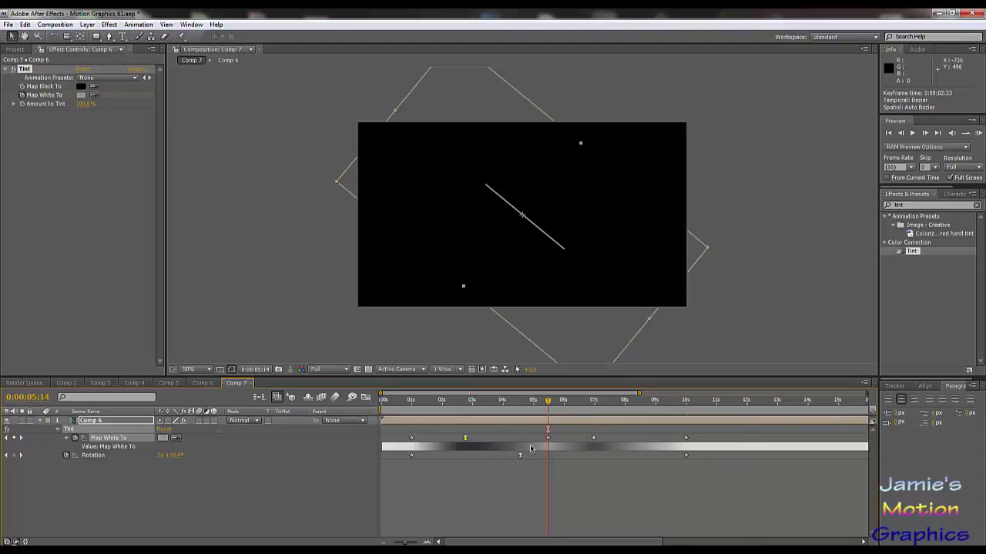
Move the Map White To keyframe at 0:00:06:29 to 0:00:06:25, apply Easy Ease Out to it and deselect everything
left_click(594, 439)
left_click_drag(595, 440, 591, 440)
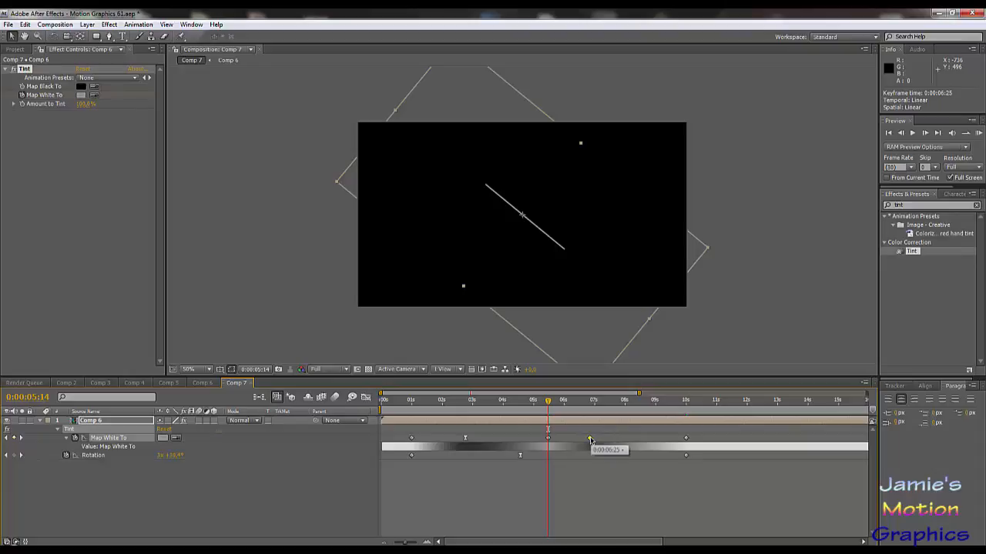
right_click(590, 439)
mouse_move(632, 539)
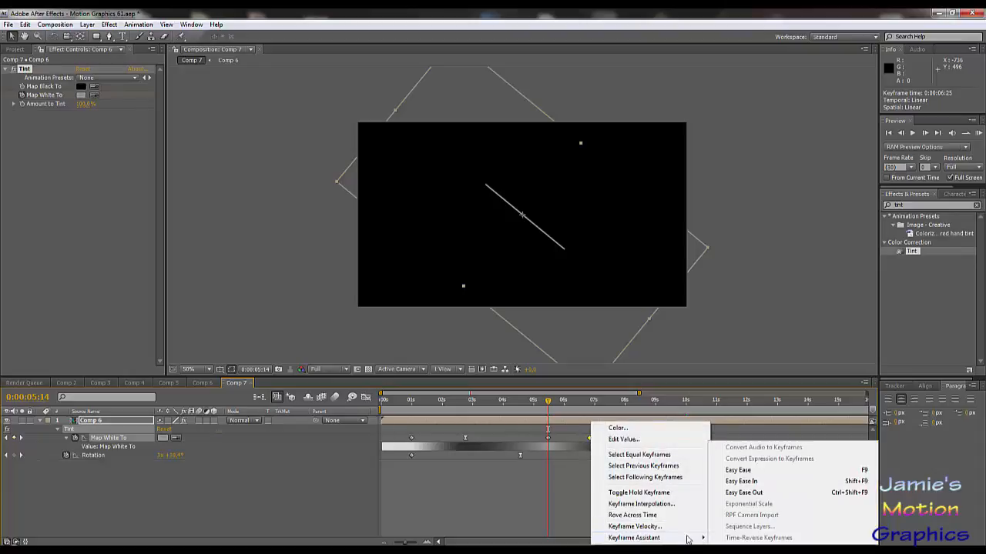
left_click(759, 493)
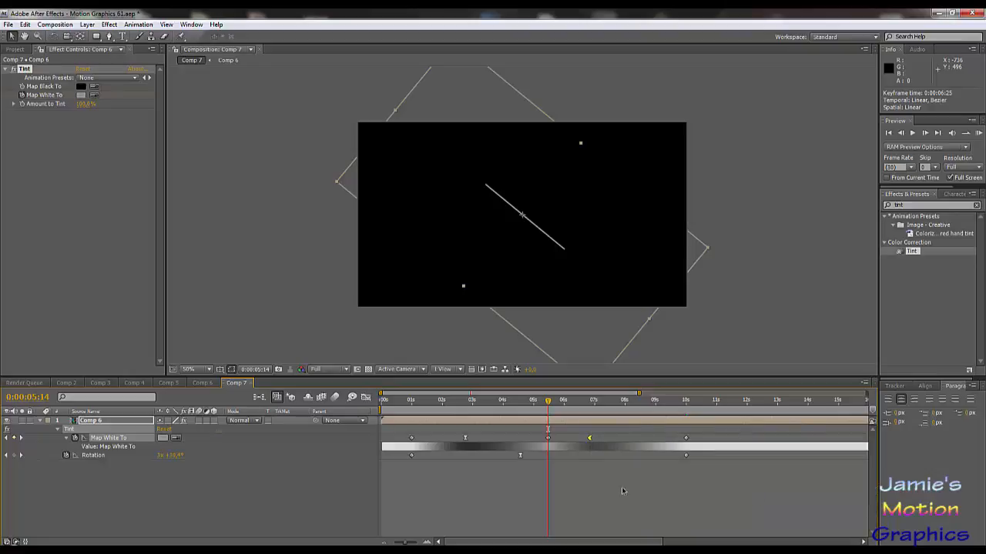
left_click(300, 503)
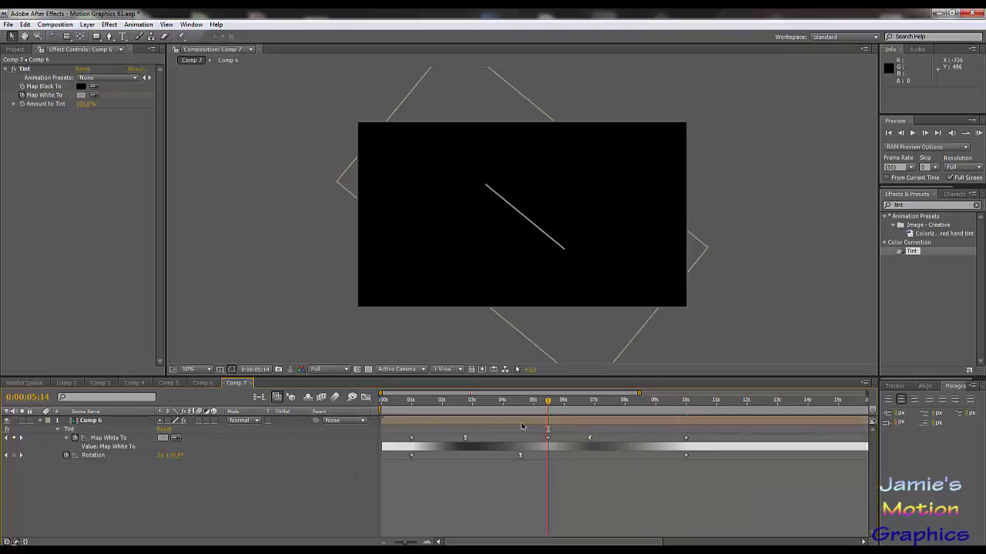
Check which properties are animated in Comp 3 and add a Scale keyframe to Comp 7's Comp 6 layer at 0:00:01:00
left_click_drag(453, 409, 685, 409)
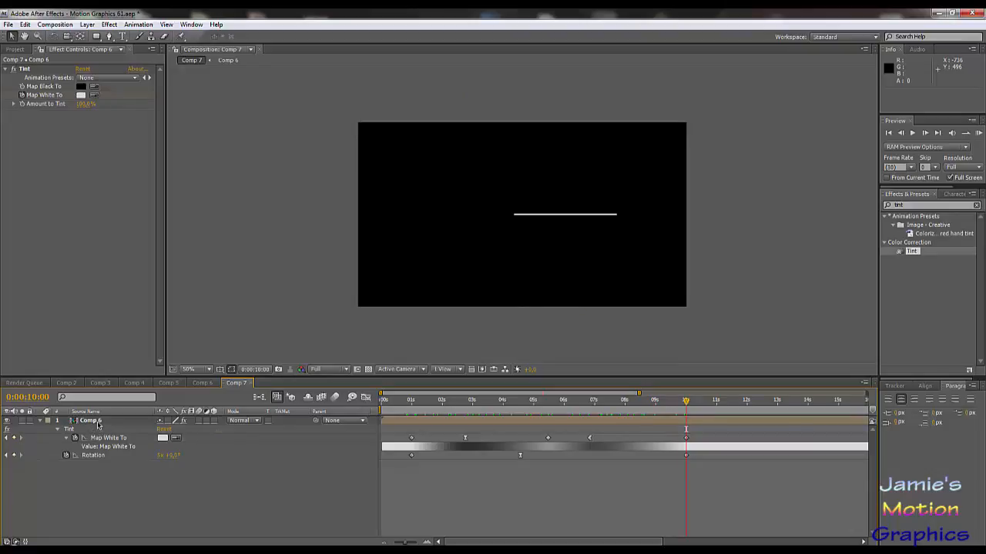
left_click(99, 426)
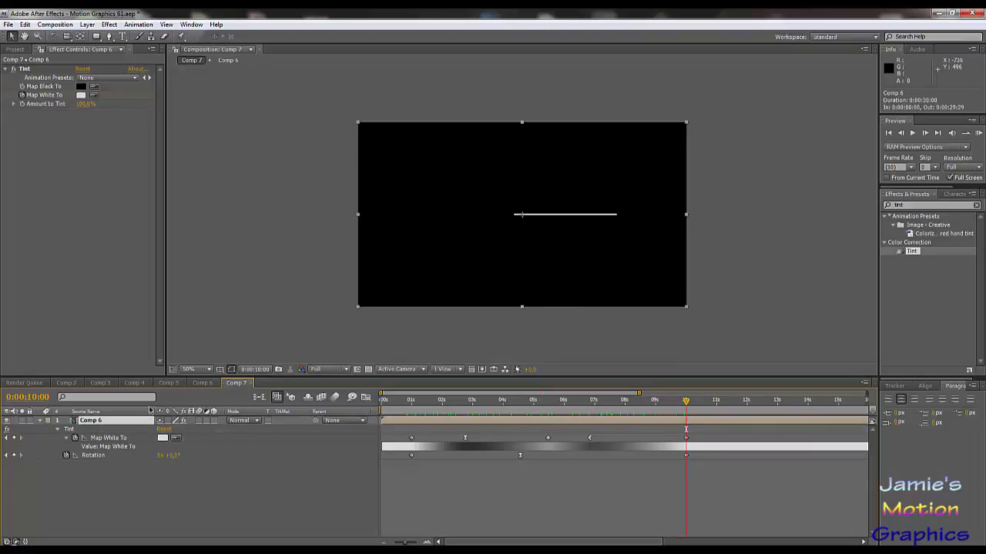
left_click(102, 384)
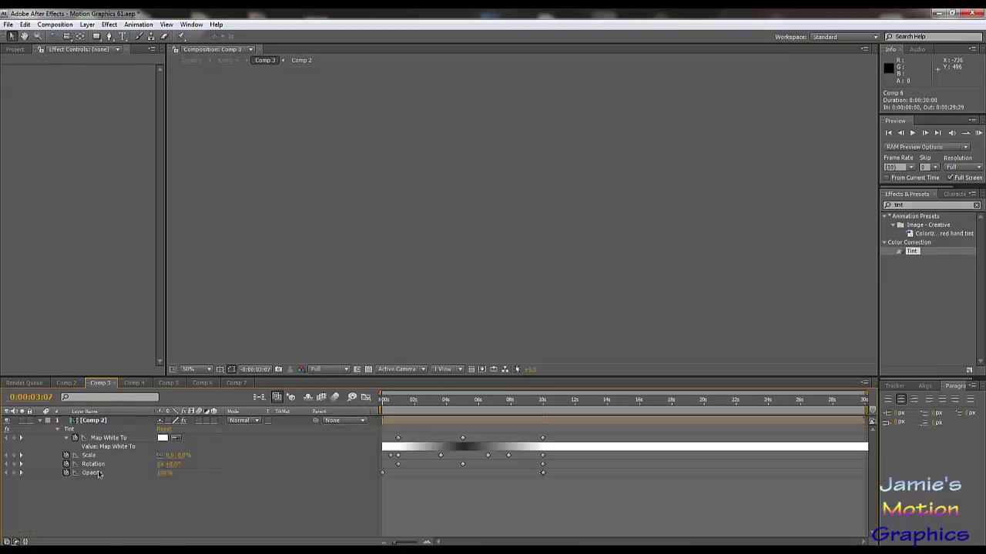
left_click(237, 382)
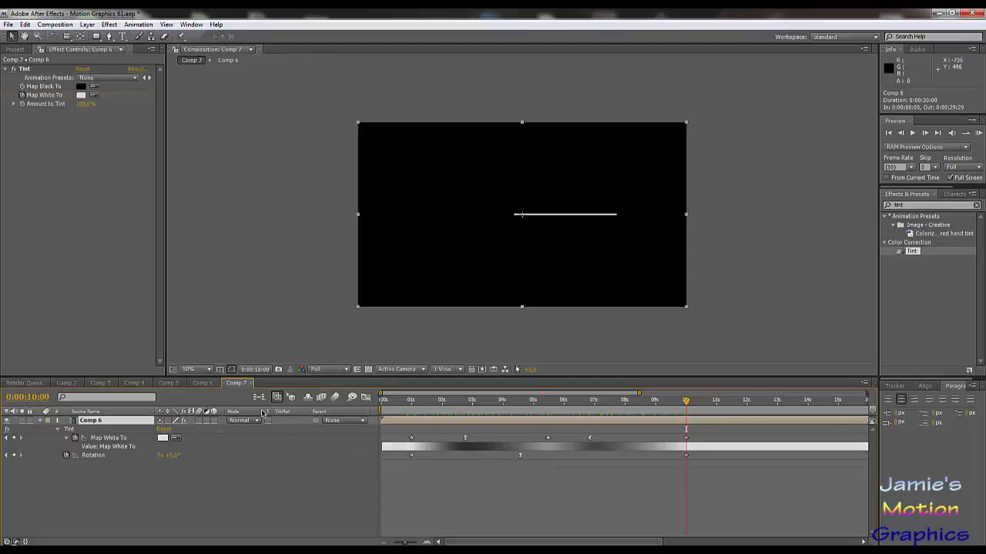
left_click(109, 428)
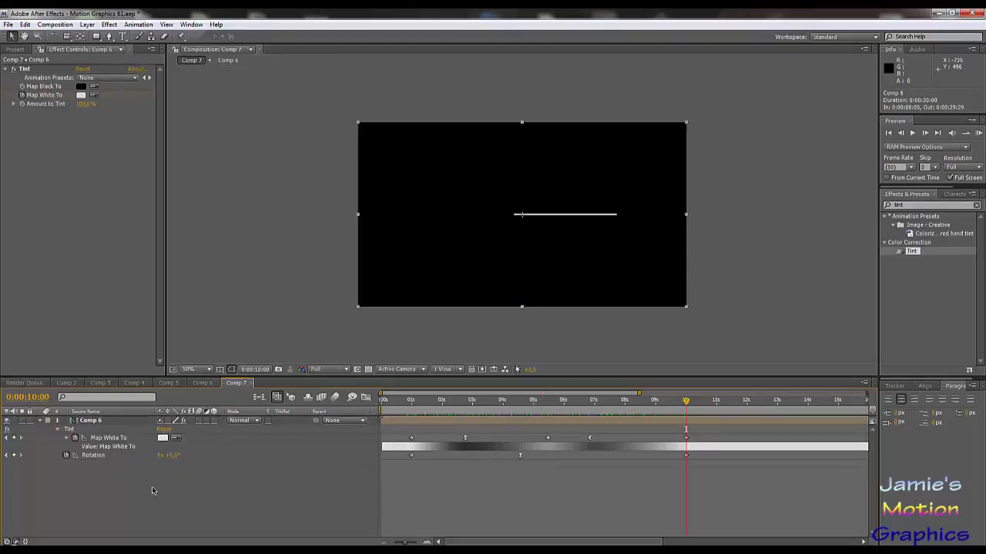
left_click(106, 421)
key("s")
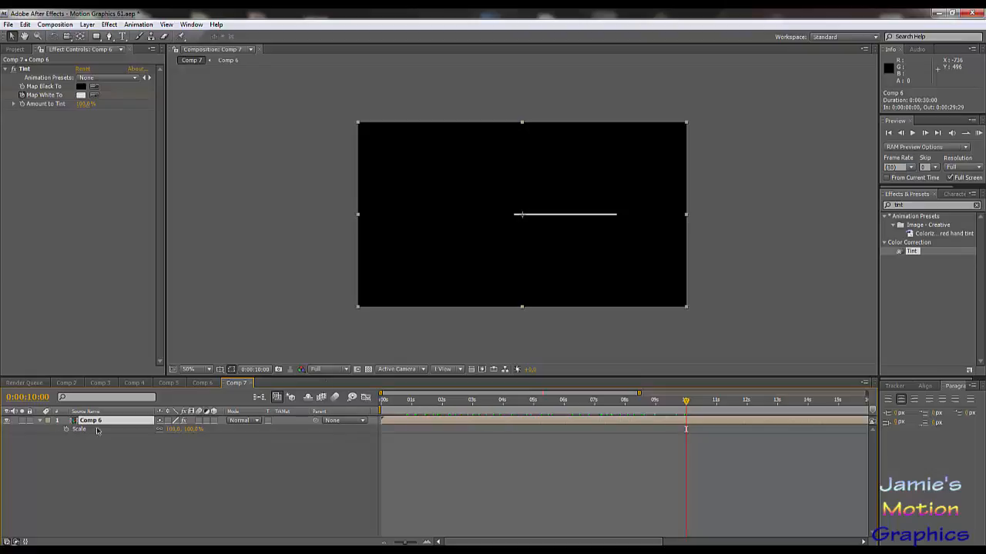
left_click(410, 407)
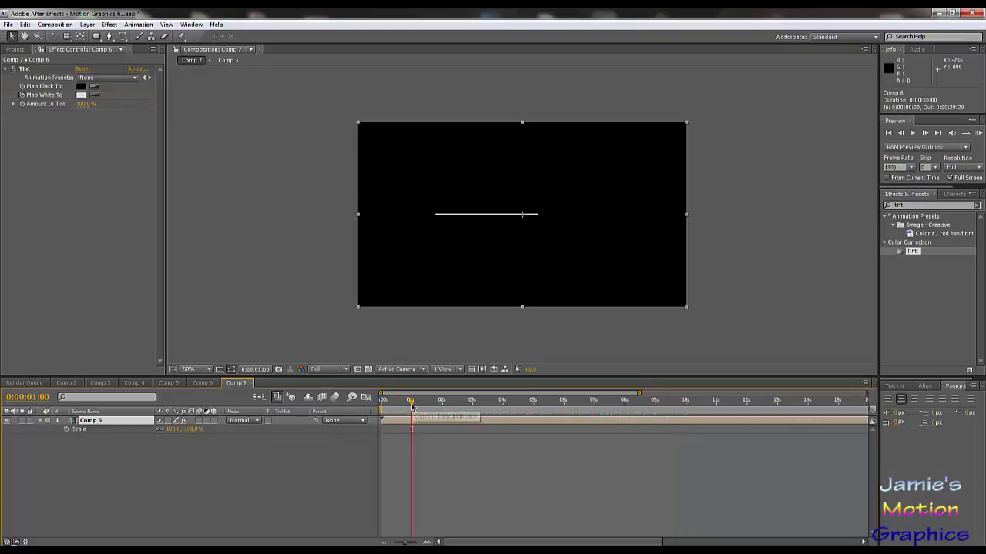
left_click(67, 428)
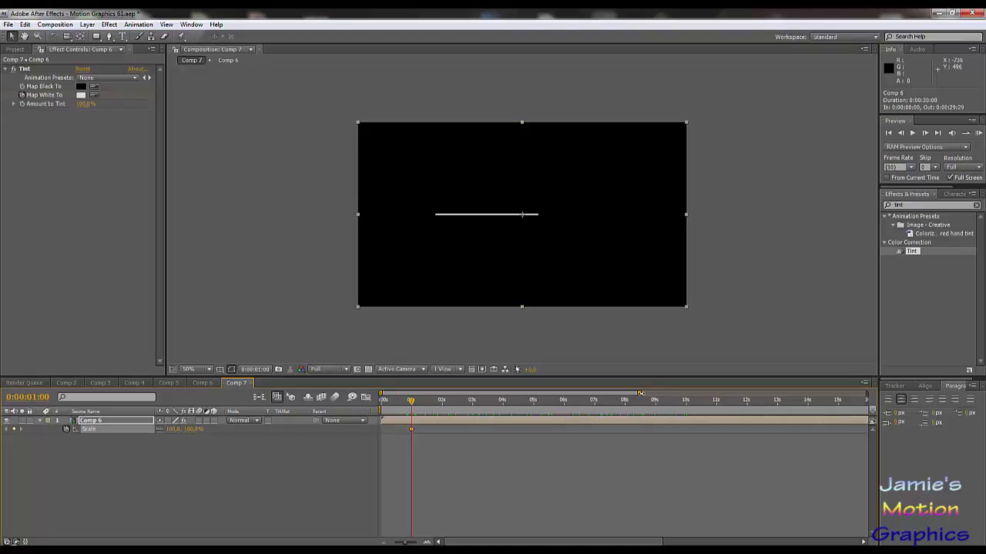
Add an end keyframe for the Comp 6 layer's Scale at 0:00:10:00, keeping the same value
left_click_drag(639, 394, 476, 401)
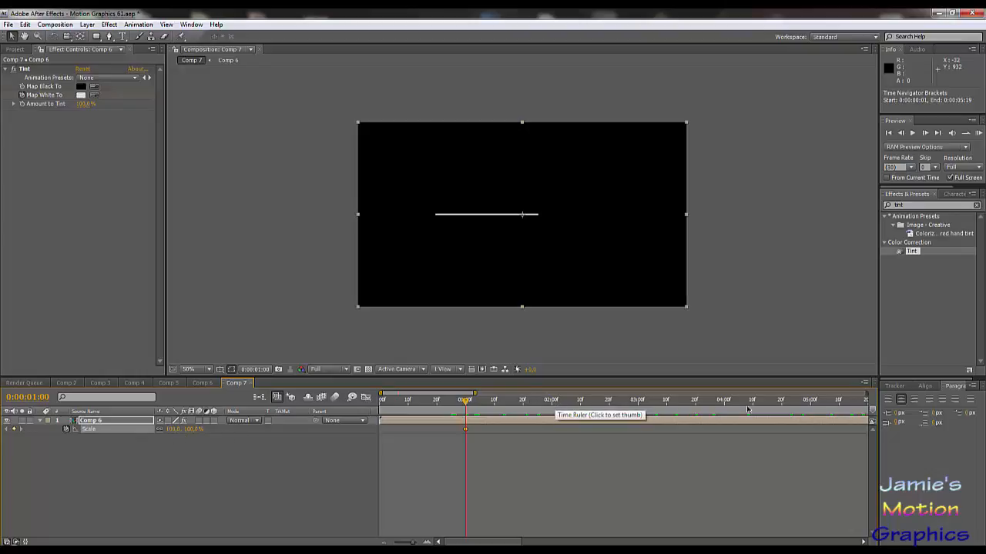
left_click(810, 402)
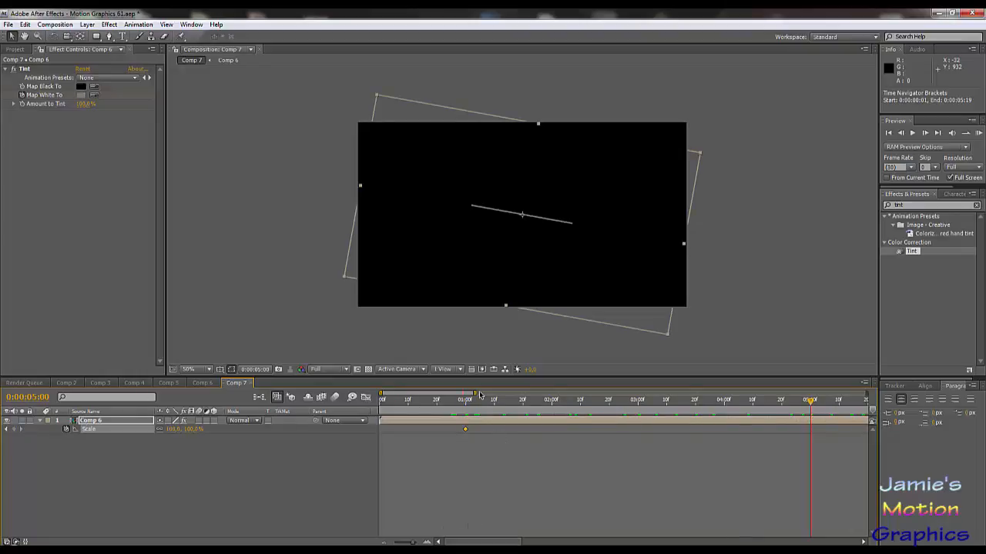
left_click_drag(475, 393, 563, 394)
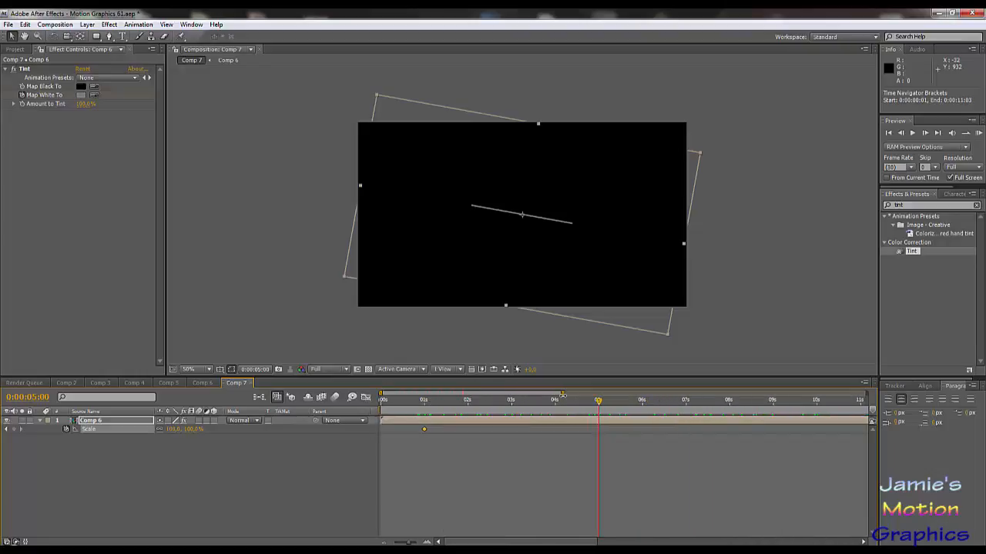
left_click(817, 404)
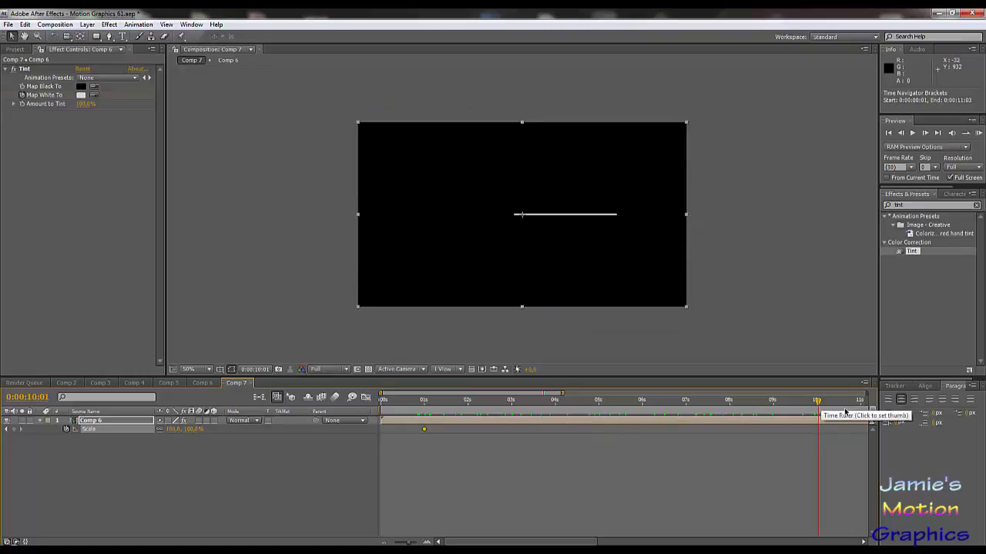
key("Page_Up")
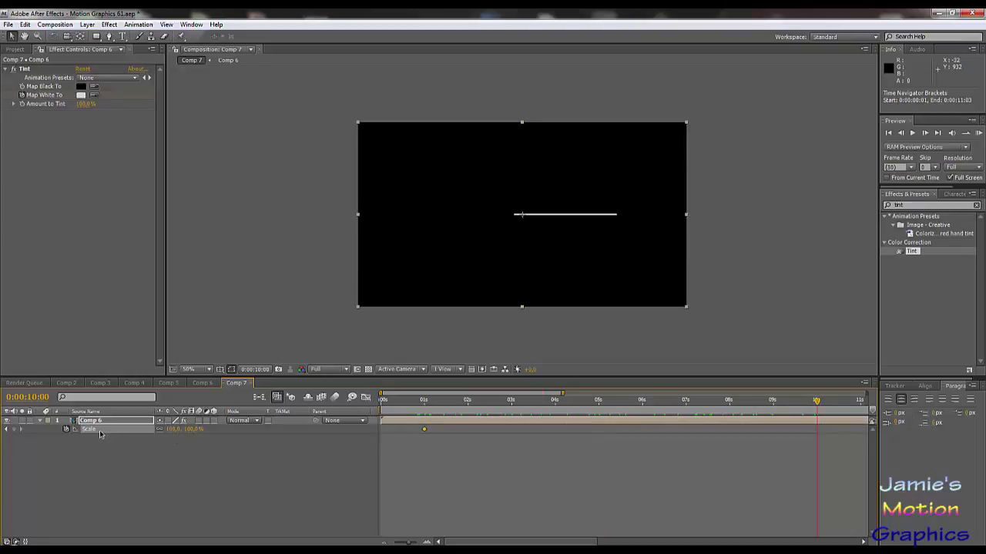
left_click(15, 430)
Add Comp 6 Scale keyframes of 78% at 0:00:07:11, another just before 0:00:04:00 and about 114% at 0:00:05:10, and preview the motion
left_click(701, 401)
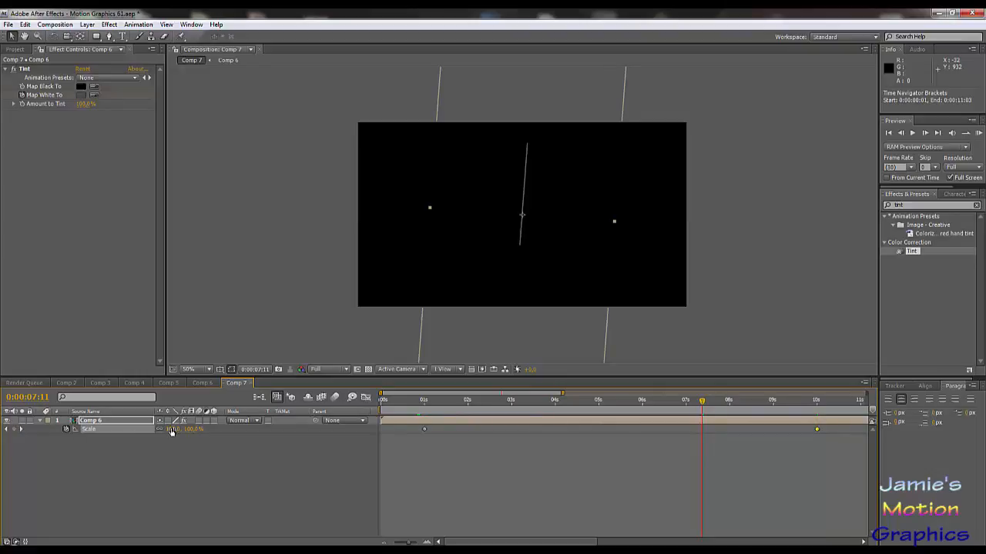
left_click_drag(171, 432, 162, 430)
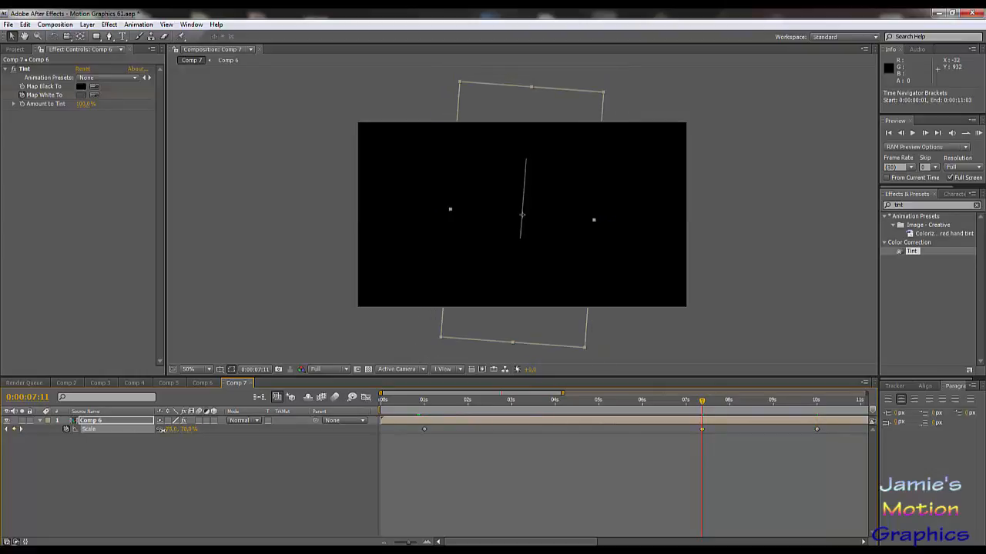
left_click(546, 403)
left_click_drag(187, 436, 208, 430)
left_click(613, 404)
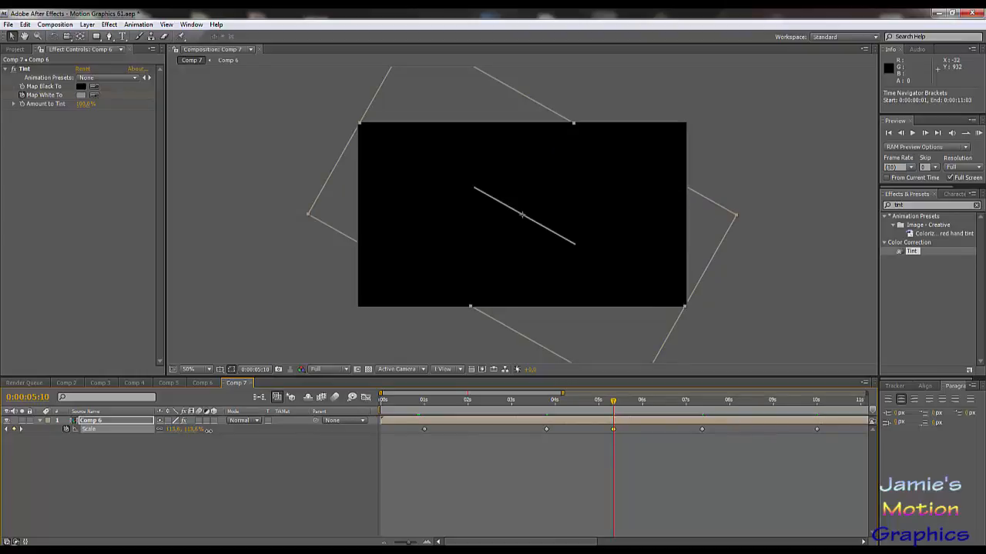
left_click_drag(588, 408, 823, 423)
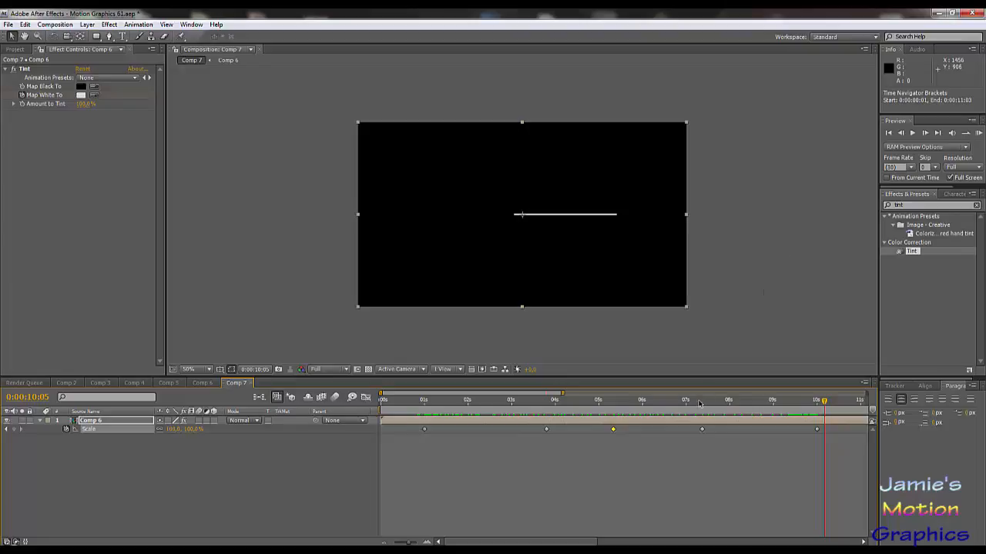
left_click_drag(580, 404, 327, 406)
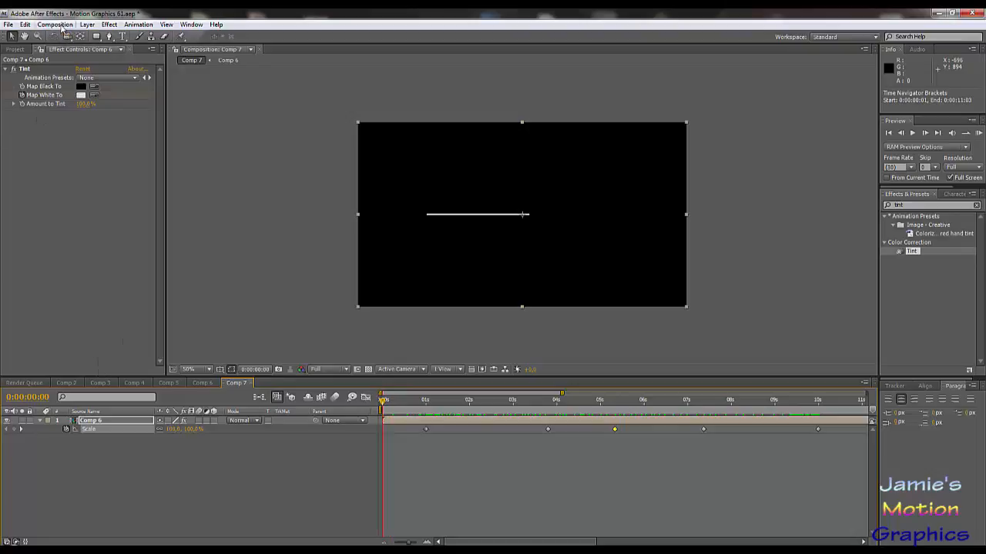
Create a new composition with the default settings and add Comp 7 to it as a layer
left_click(55, 24)
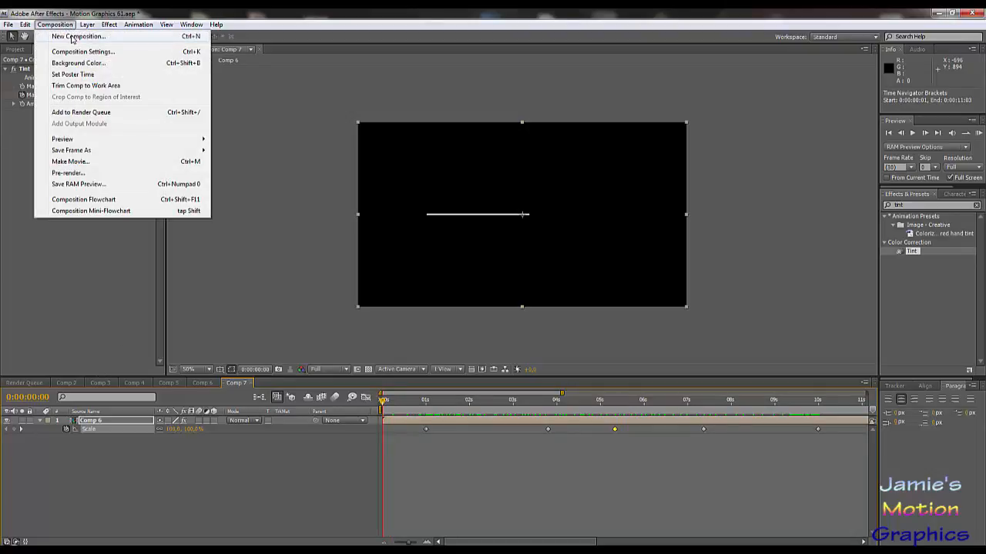
left_click(71, 50)
left_click(897, 461)
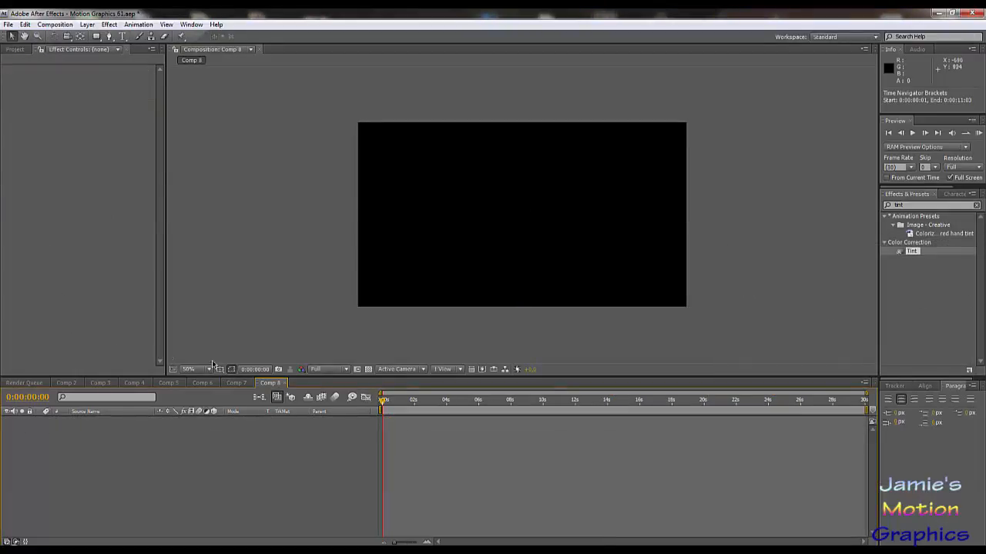
left_click(19, 50)
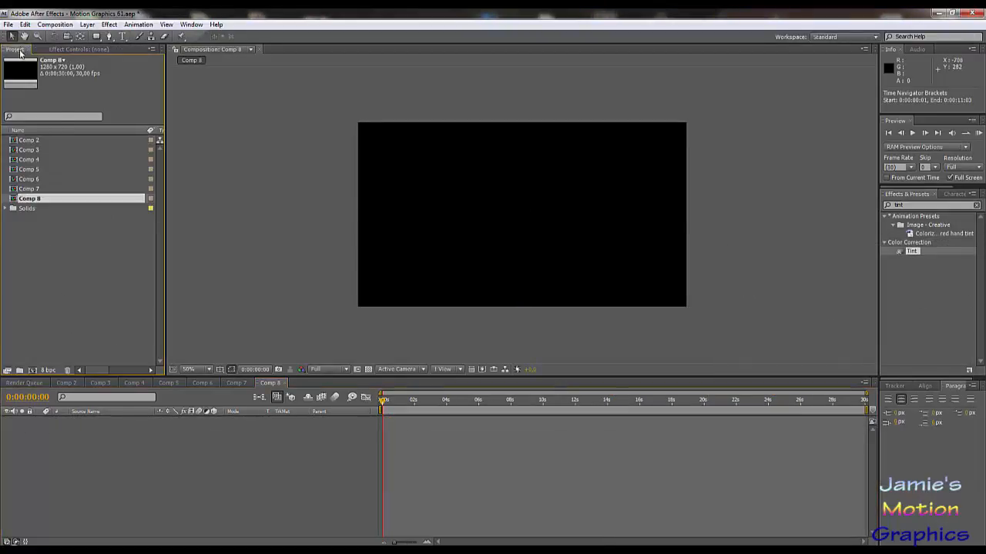
left_click(37, 190)
left_click_drag(142, 476, 141, 486)
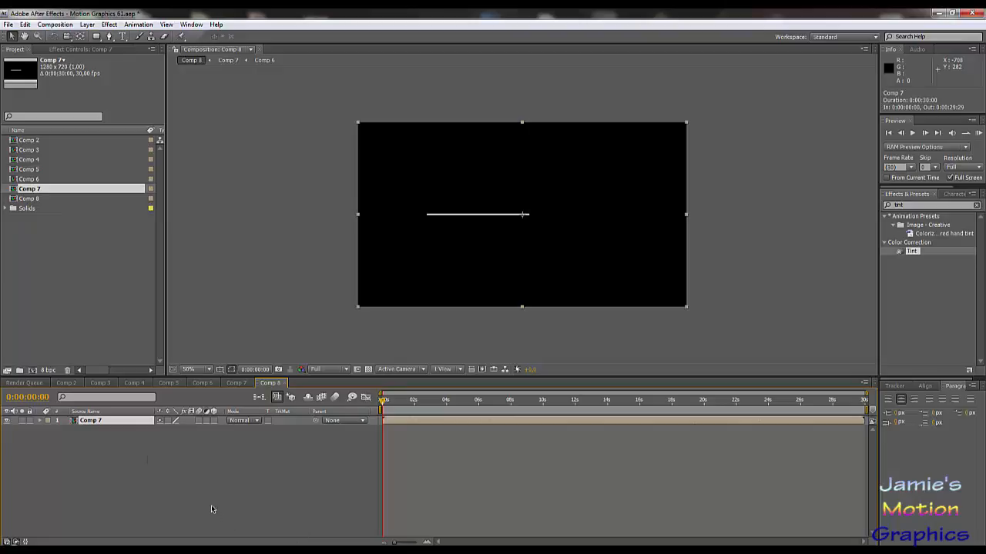
Duplicate the Comp 7 layer and shift the upper copy one frame later in time
key("ctrl+d")
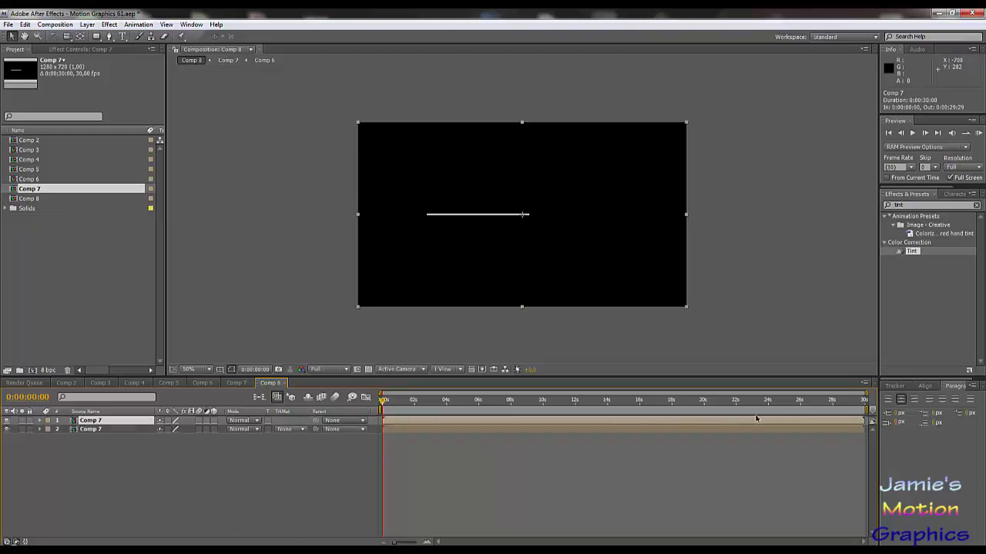
left_click_drag(866, 393, 411, 421)
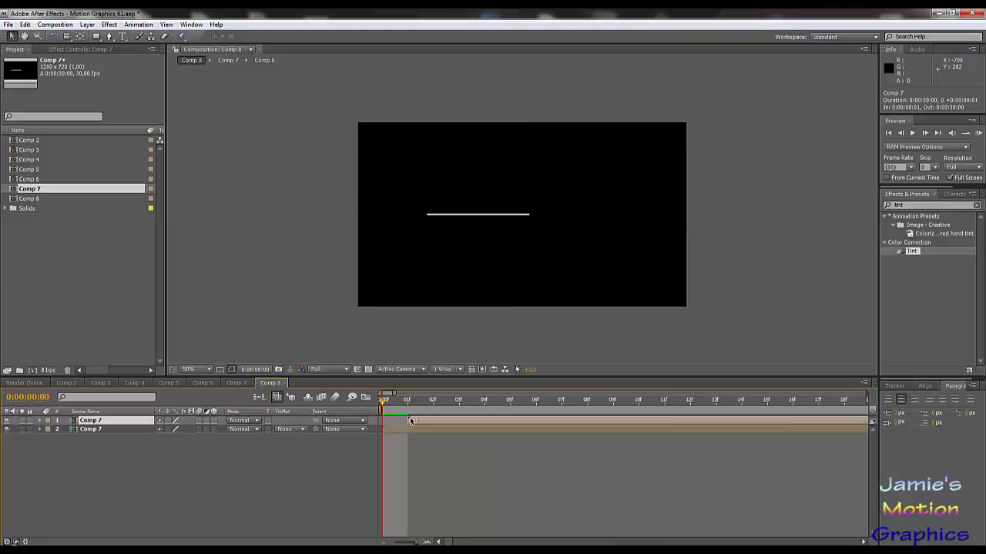
left_click(426, 440)
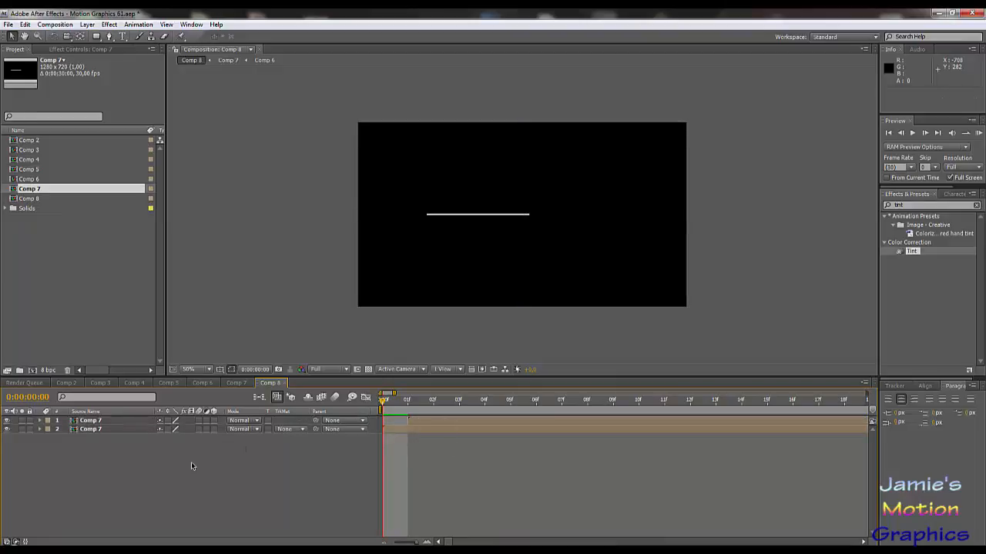
Duplicate both Comp 7 layers, stack the copies on top and shift them two frames later
left_click(94, 430)
key("ctrl+a")
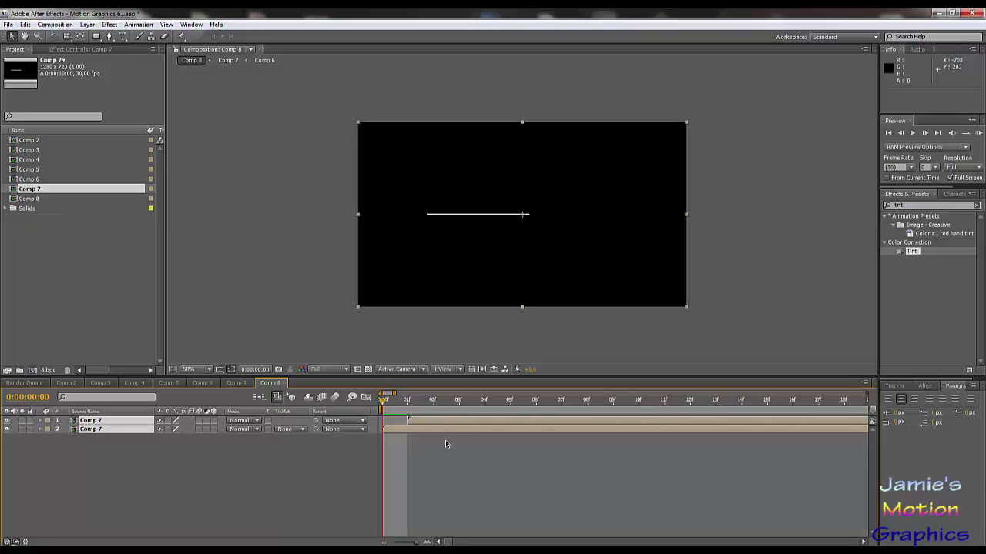
key("ctrl+d")
left_click_drag(130, 441, 133, 427)
left_click_drag(407, 430, 453, 435)
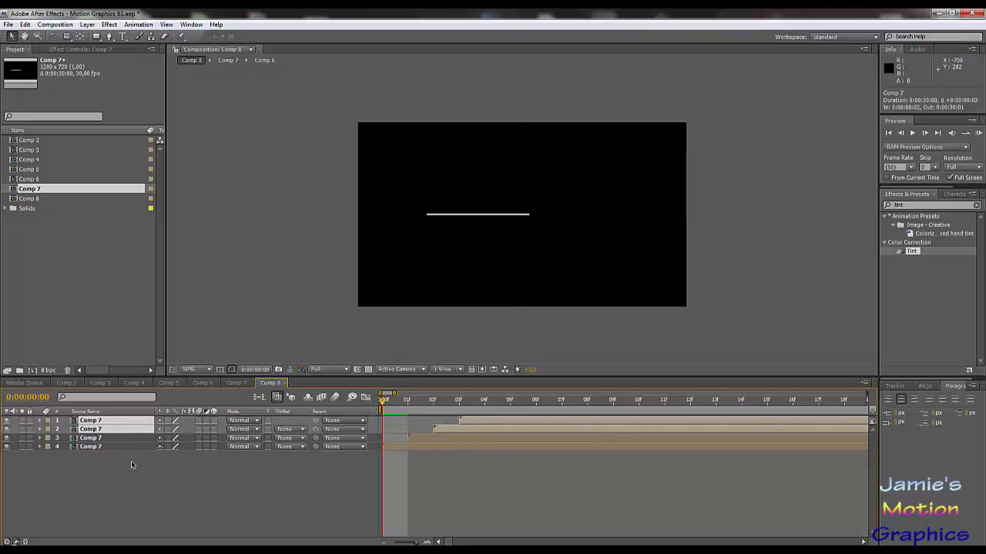
Duplicate all four Comp 7 layers, stack the copies on top and shift them four frames later
key("ctrl+a")
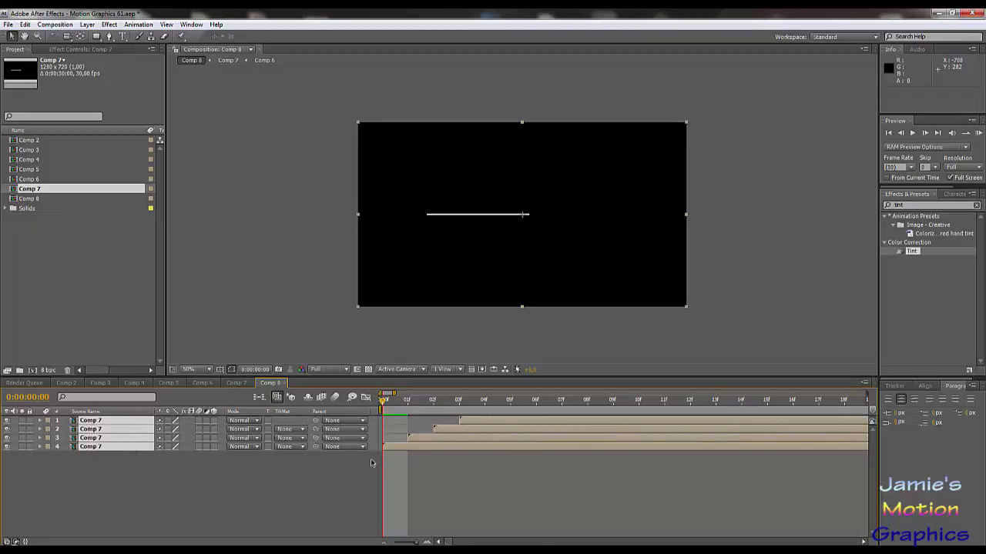
key("ctrl+d")
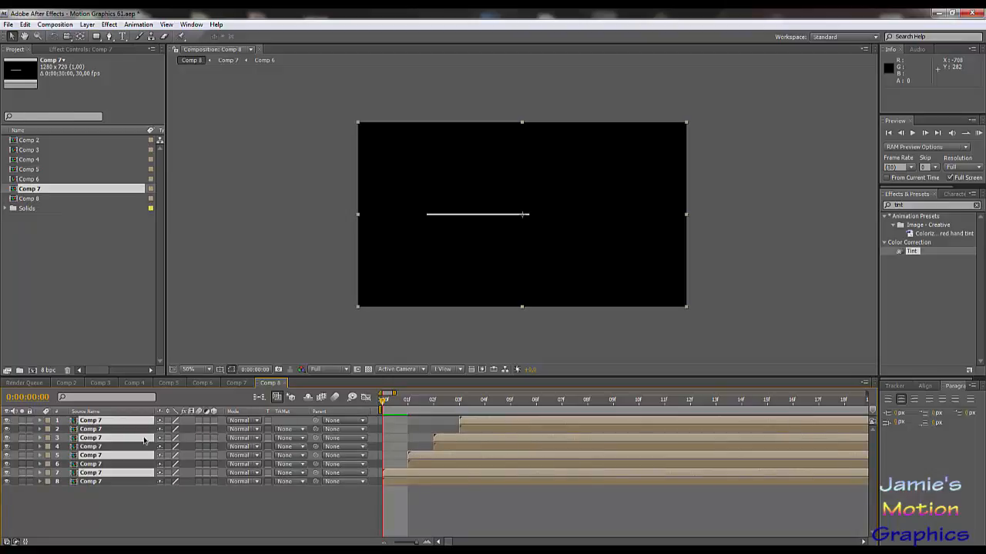
left_click_drag(143, 438, 159, 425)
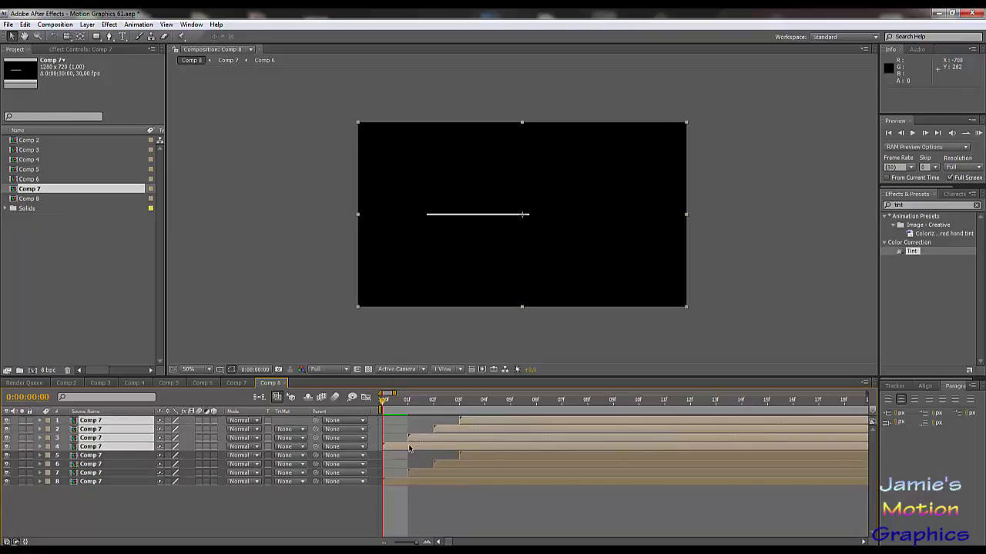
left_click_drag(409, 448, 513, 453)
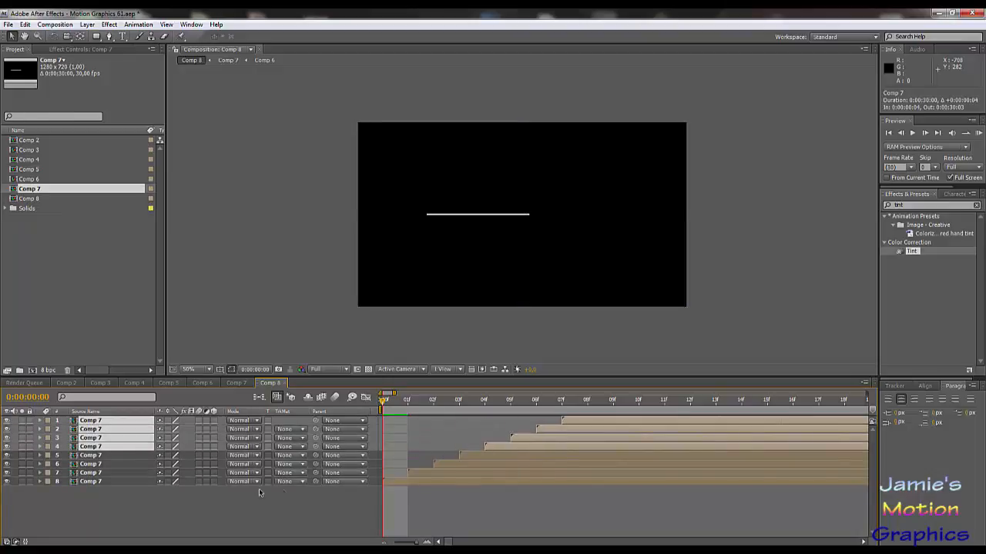
Duplicate the four uppermost Comp 7 layers, bring the copies to the top of the stack and shift them another four frames later
key("ctrl+d")
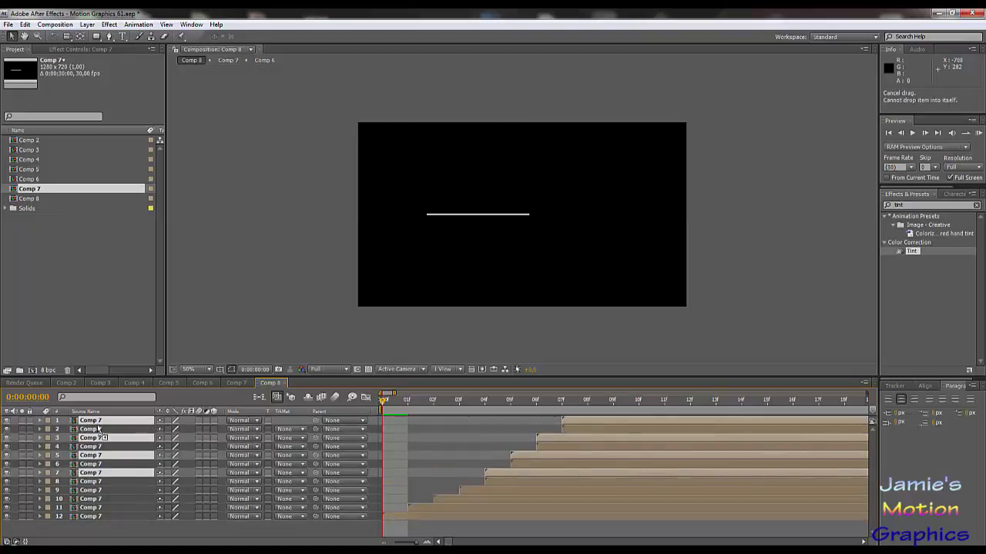
key("ctrl+shift+bracketright")
left_click_drag(502, 457, 606, 454)
Duplicate all twelve Comp 7 layers, stack the copies on top and shift them twelve frames later
key("ctrl+a")
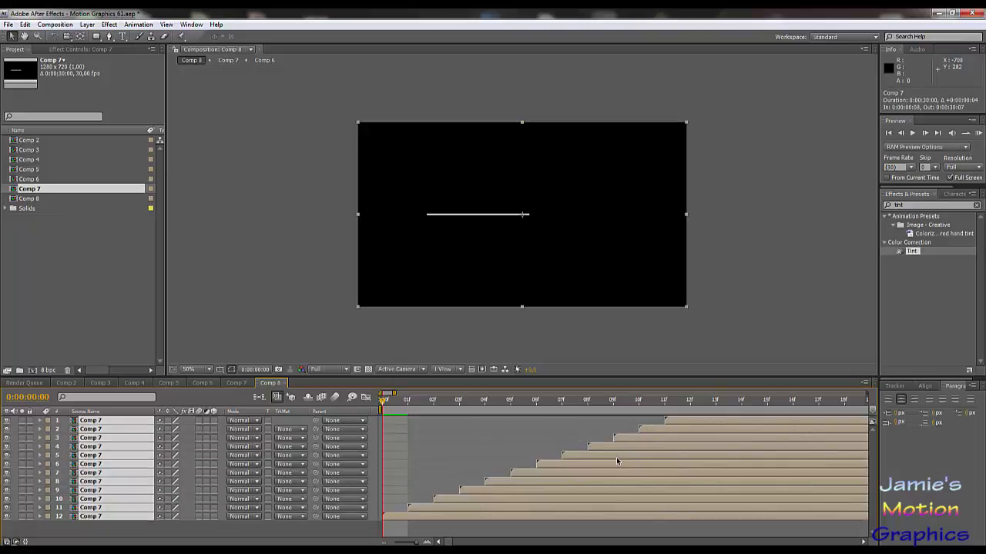
key("ctrl+d")
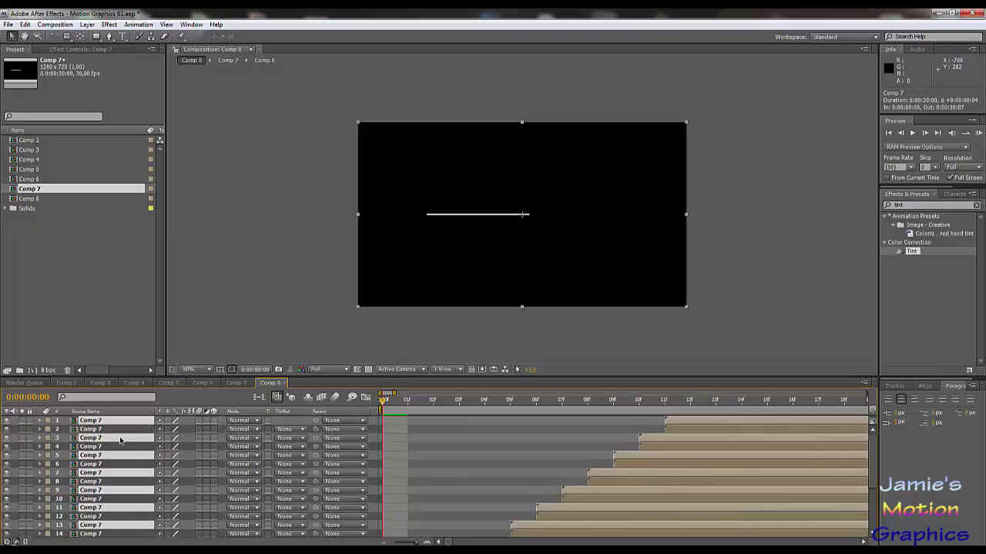
left_click_drag(121, 441, 125, 427)
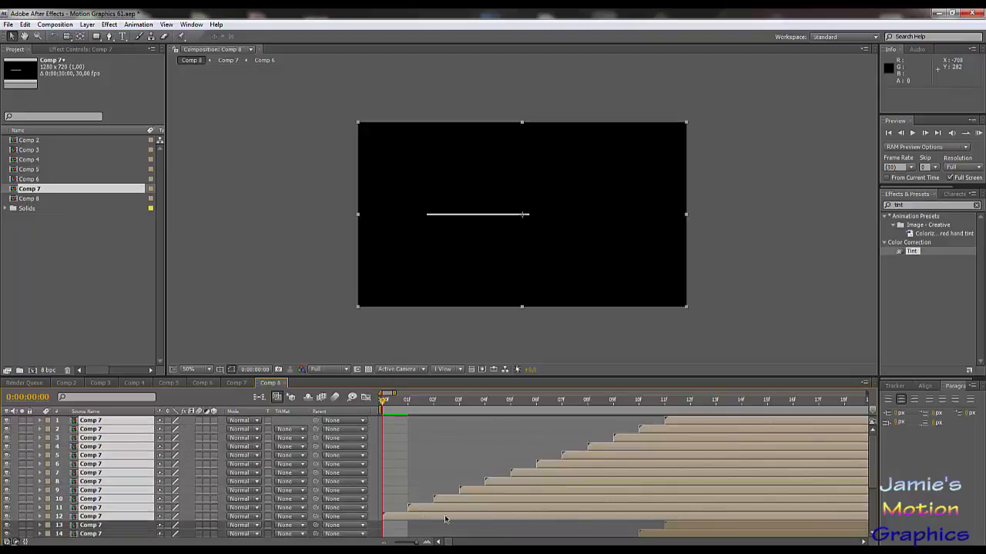
left_click_drag(406, 520, 713, 526)
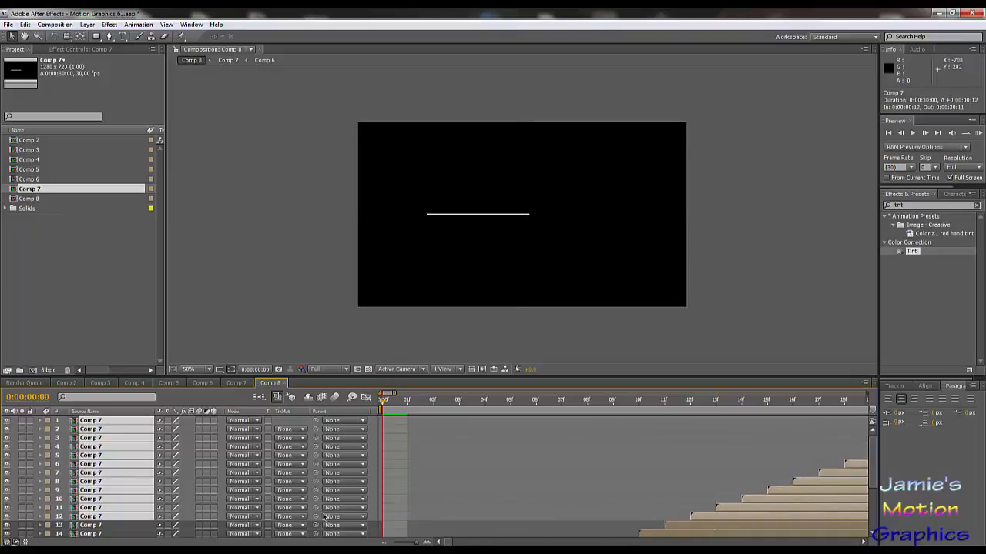
Duplicate all 24 Comp 7 layers, stack the copies on top and shift them 24 frames later
key("ctrl+a")
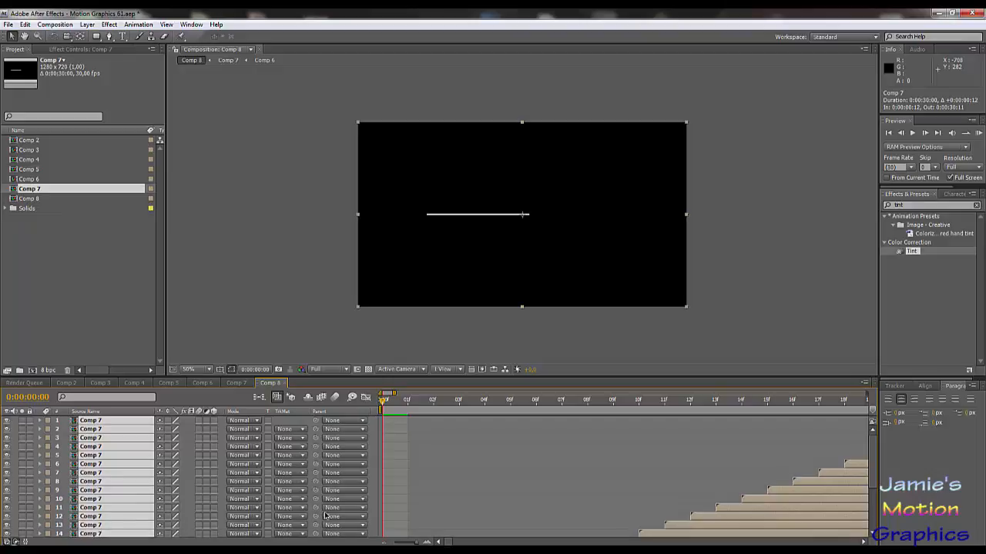
key("ctrl+d")
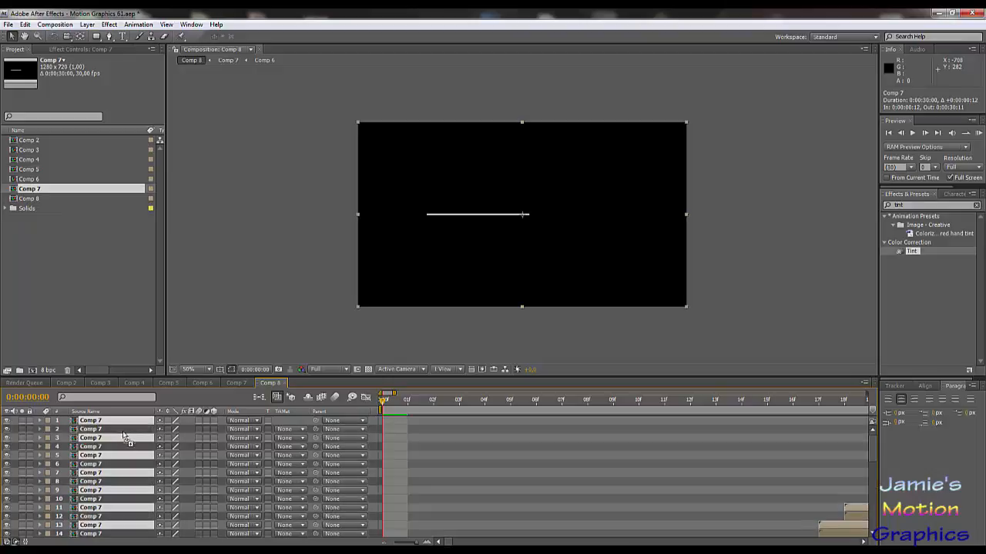
key("ctrl+a")
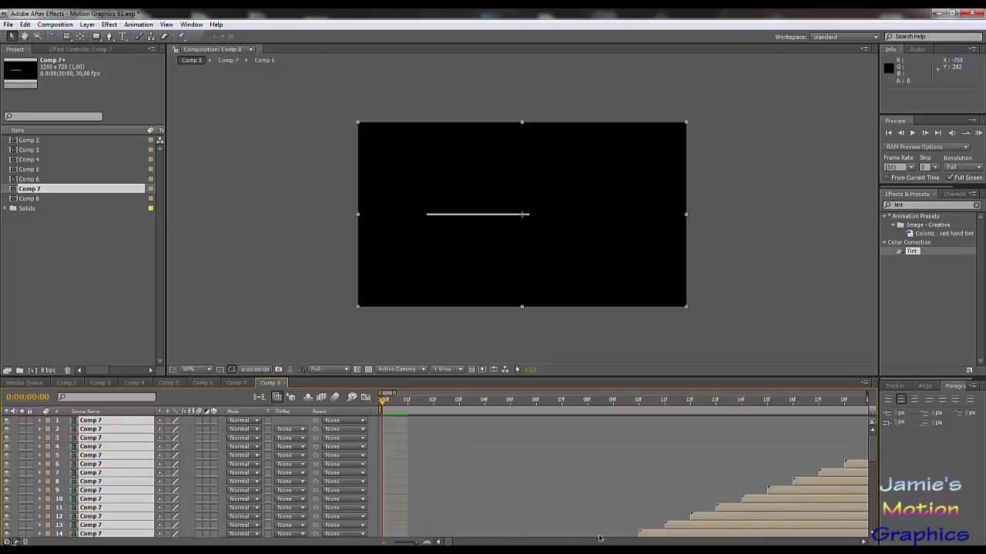
scroll(626, 516, "down", 5)
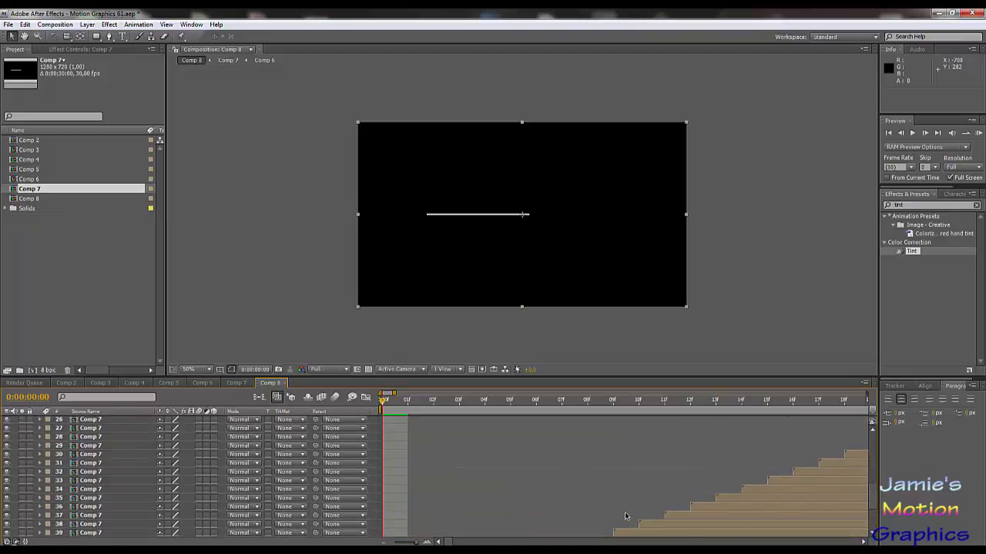
scroll(562, 504, "up", 2)
left_click_drag(393, 459, 818, 481)
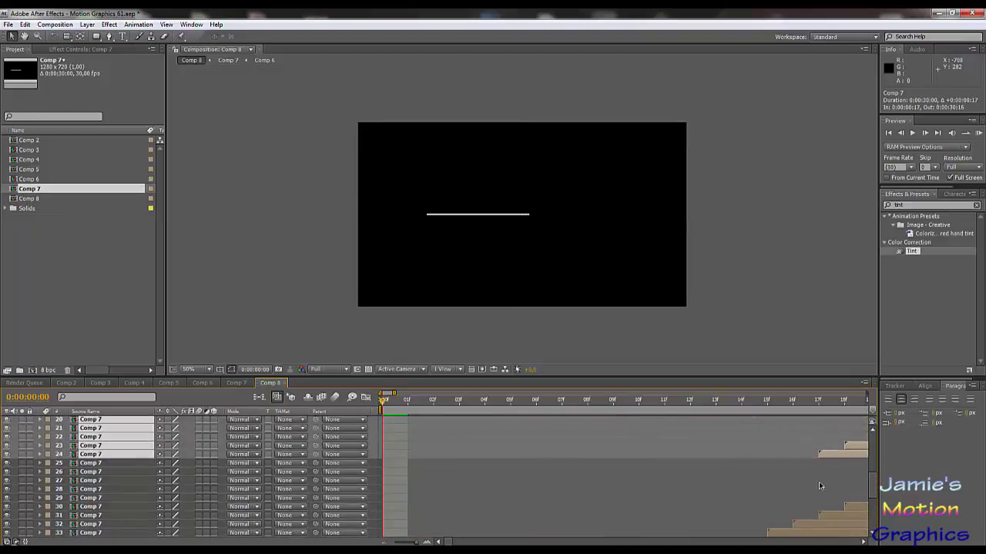
left_click_drag(451, 542, 458, 542)
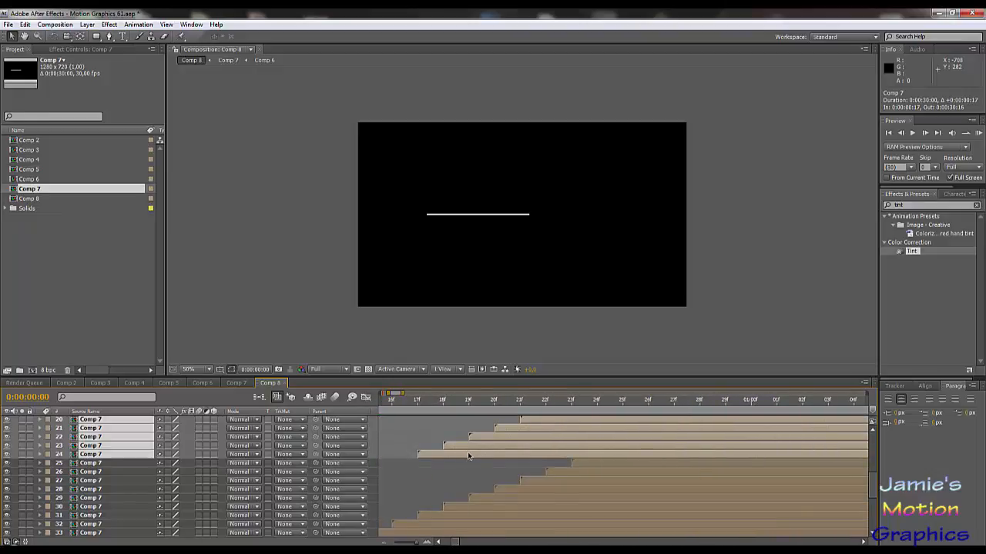
left_click_drag(467, 455, 629, 455)
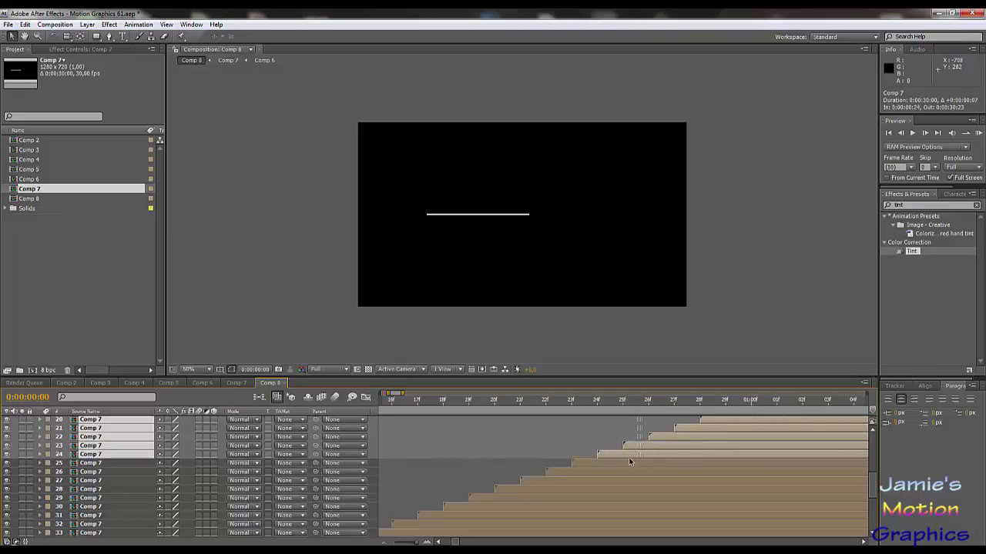
Duplicate all 48 Comp 7 layers, stack the copies on top and shift them so the lowest copy starts at 0:00:01:18
left_click_drag(401, 394, 416, 393)
key("ctrl+a")
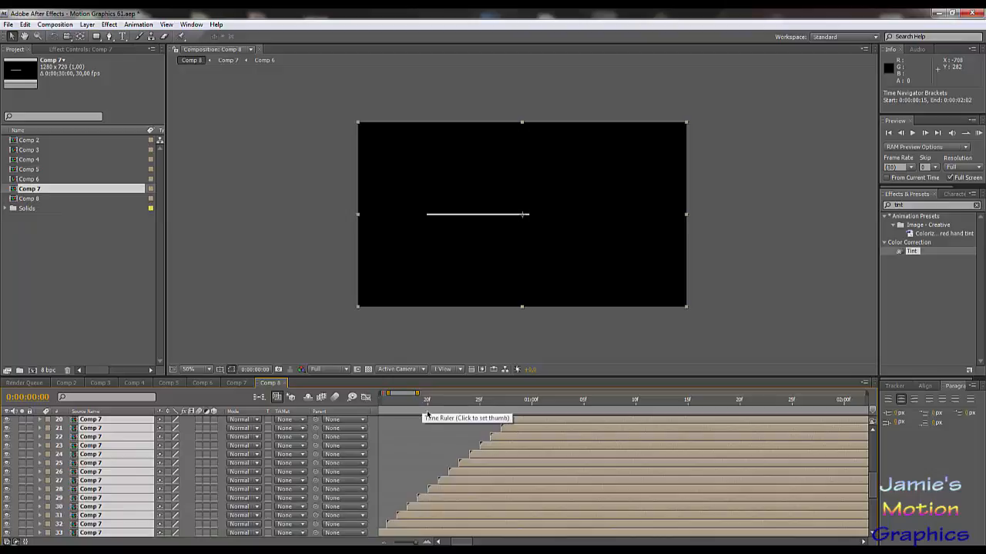
scroll(401, 449, "up", 6)
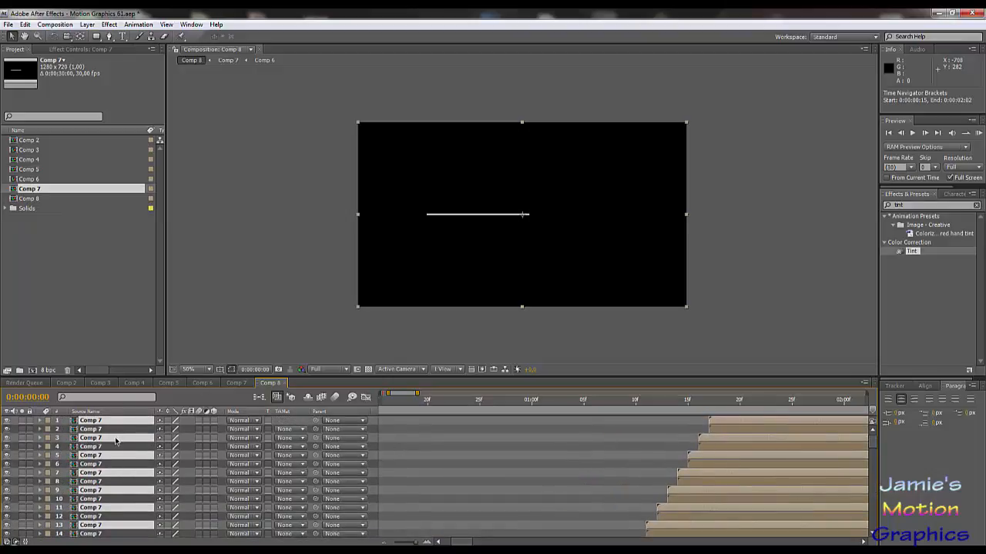
left_click_drag(116, 441, 120, 428)
scroll(726, 476, "down", 10)
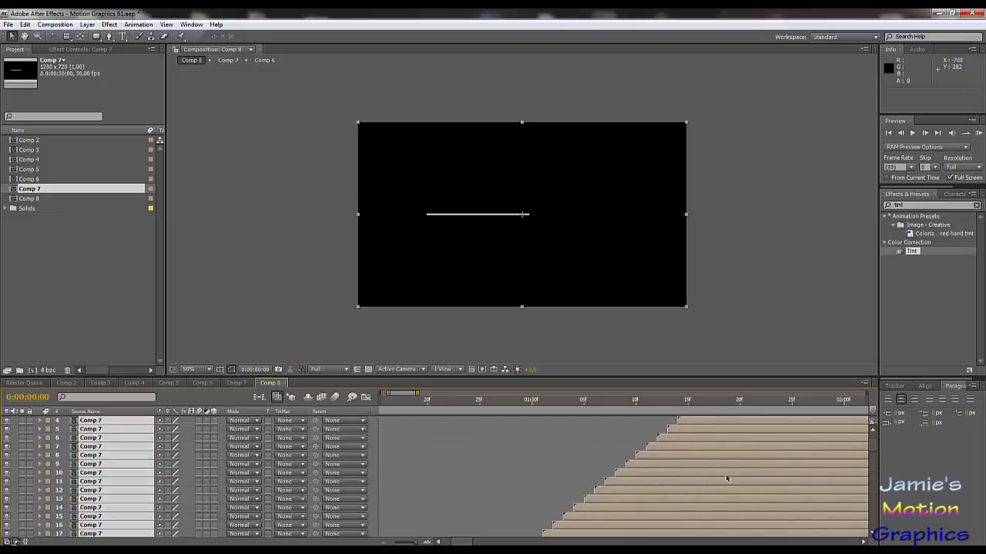
left_click_drag(447, 467, 714, 459)
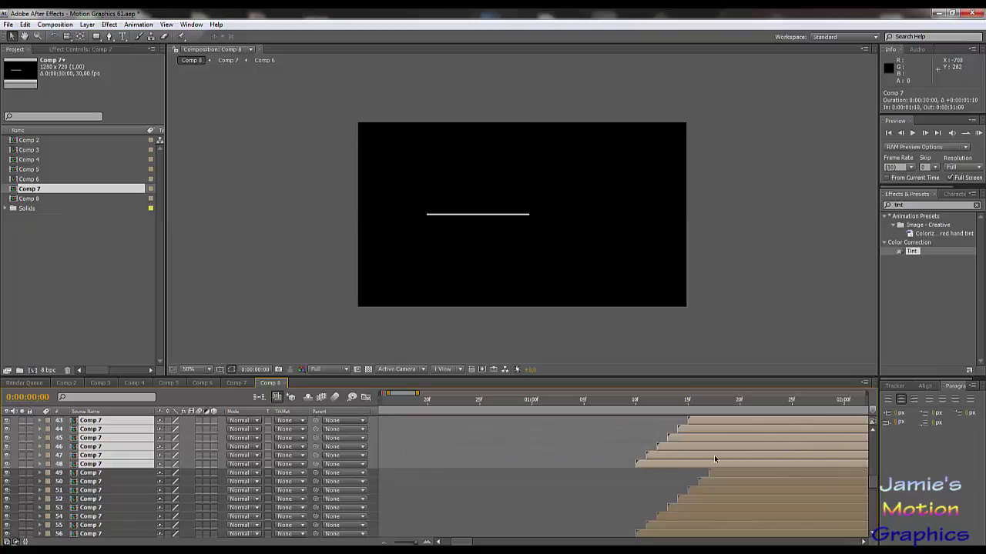
left_click_drag(652, 467, 734, 471)
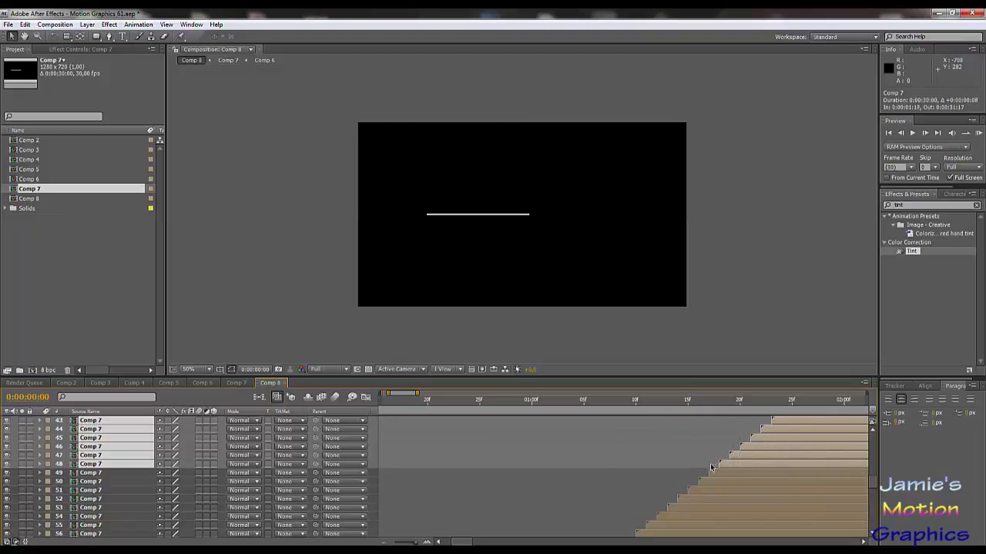
left_click_drag(871, 476, 873, 438)
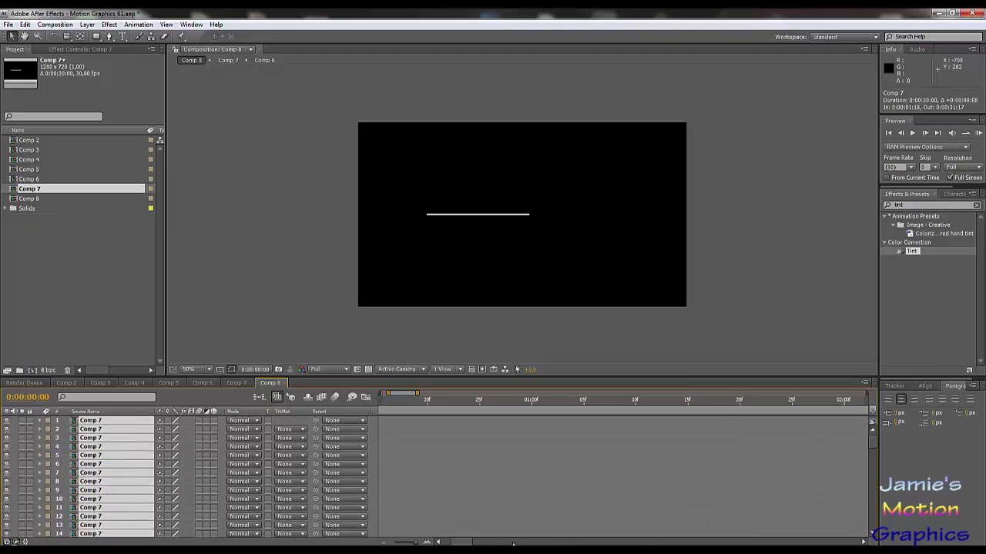
left_click_drag(466, 542, 493, 542)
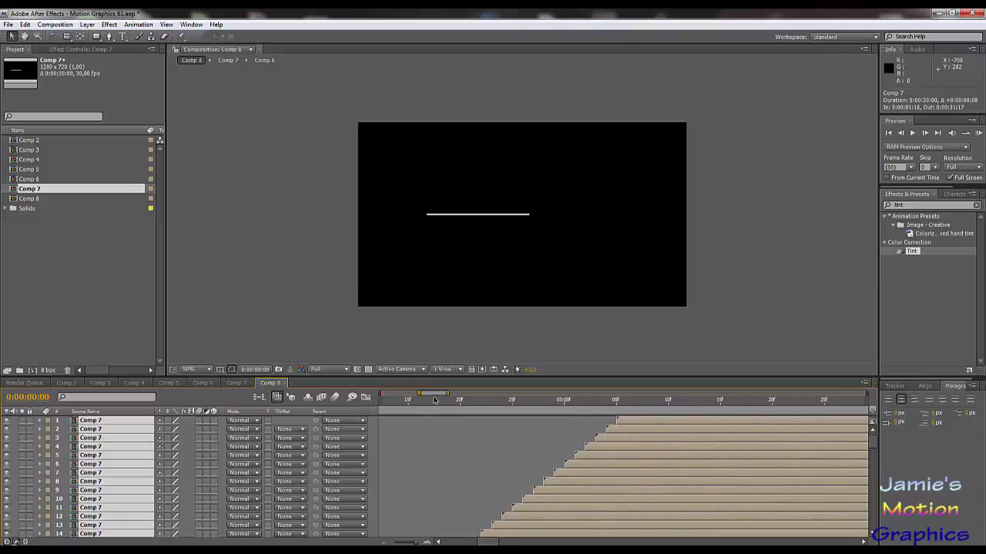
left_click(411, 456)
Create a new composition with the default settings and add Comp 8 to it as a layer
left_click(103, 307)
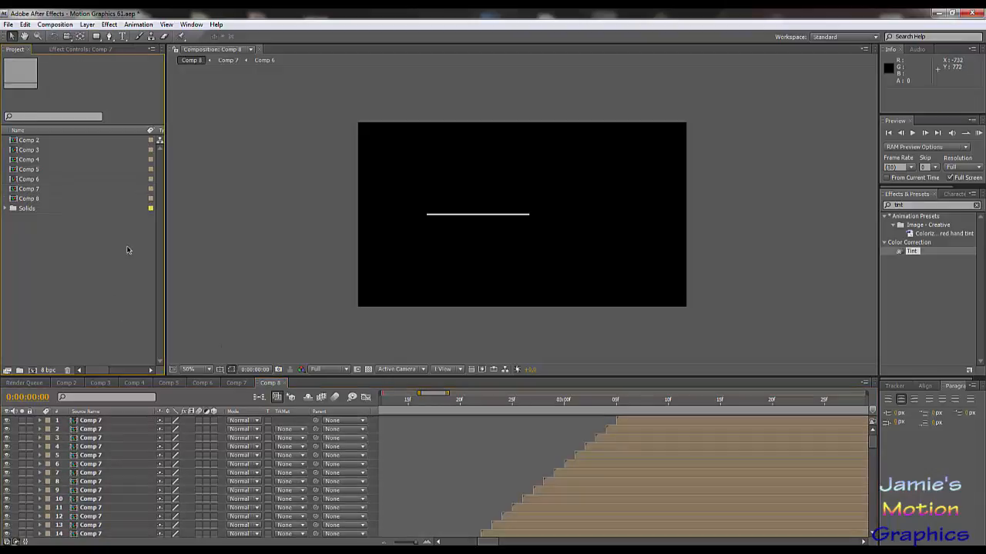
left_click(55, 25)
left_click(80, 36)
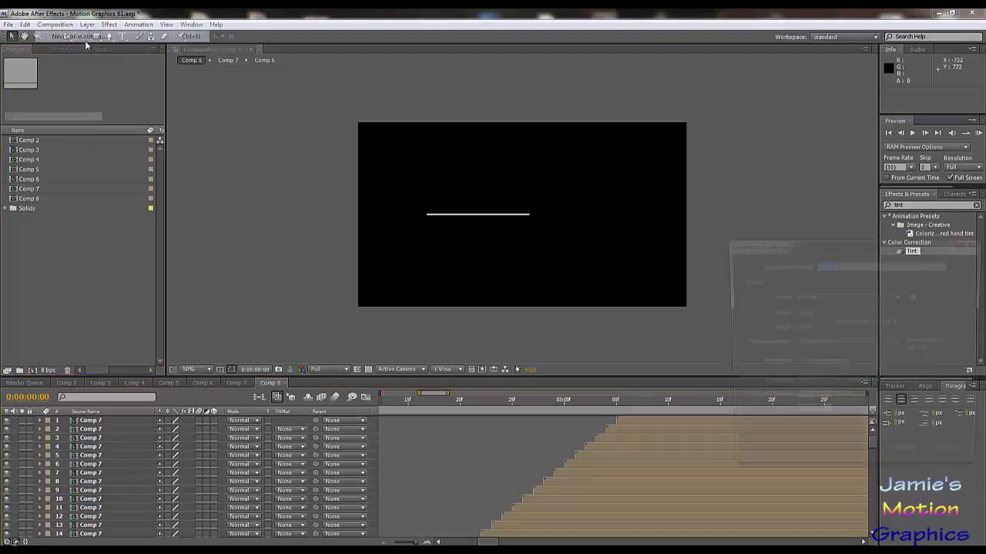
left_click(897, 462)
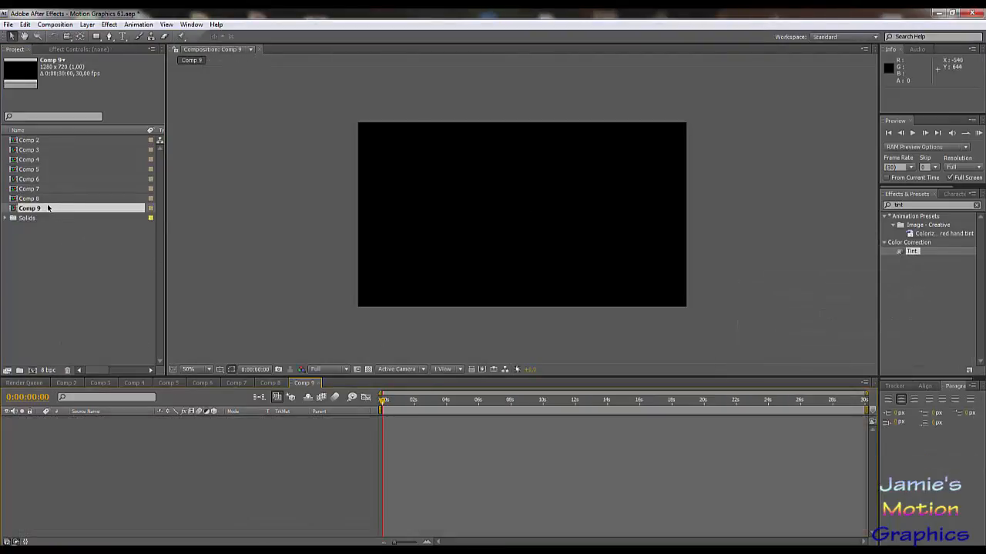
left_click_drag(43, 198, 111, 444)
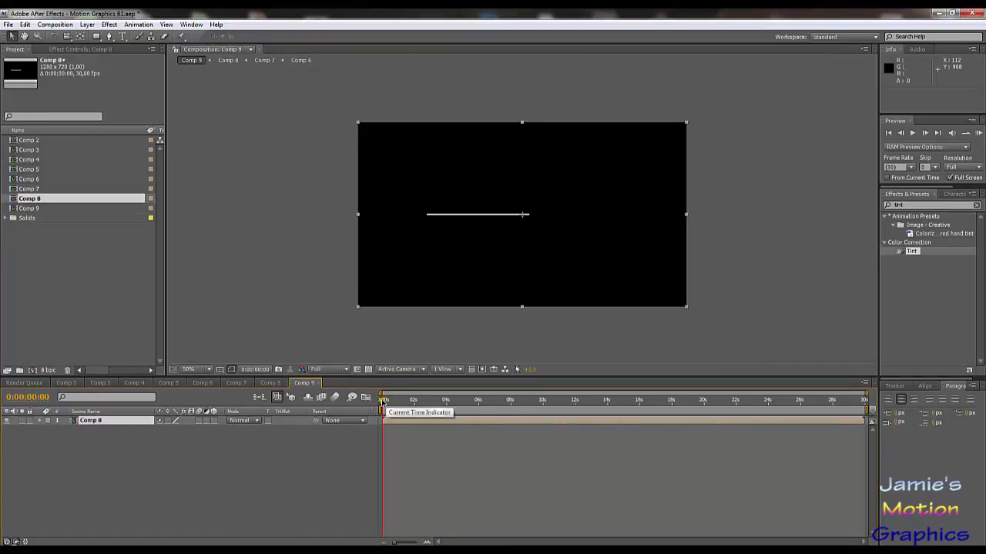
Scrub the new composition between its start and about ten seconds to examine how the staggered lines form and collapse the burst
left_click_drag(389, 403, 426, 407)
left_click(455, 407)
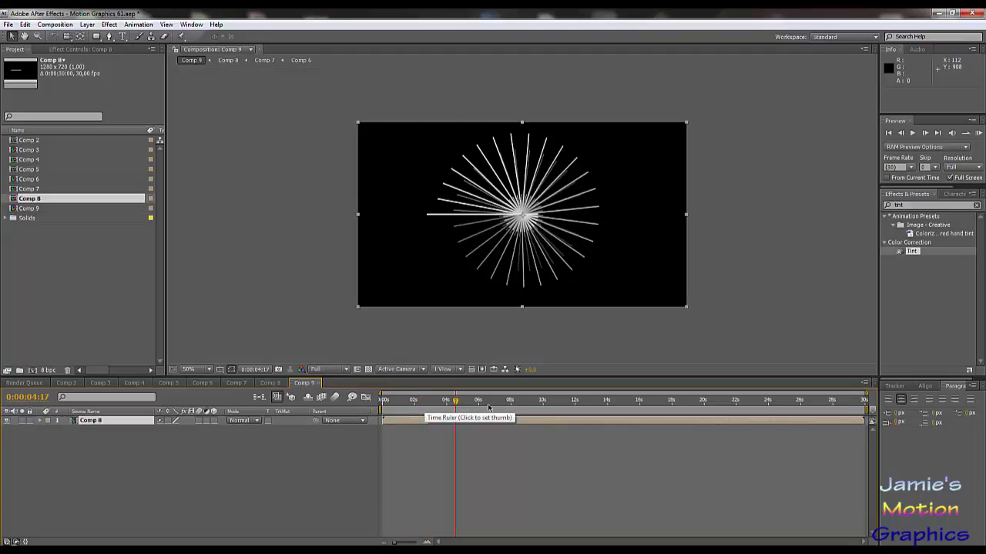
left_click(491, 408)
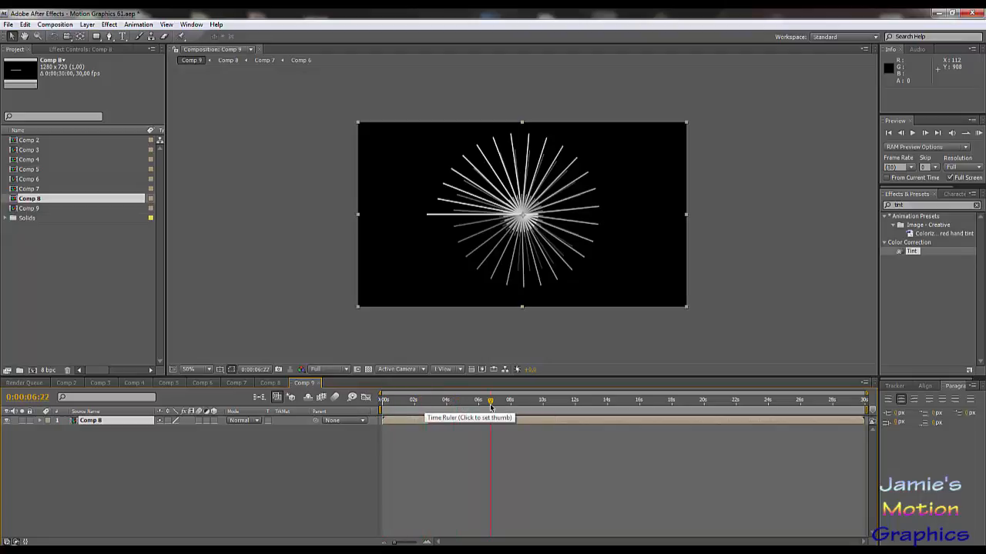
left_click(539, 406)
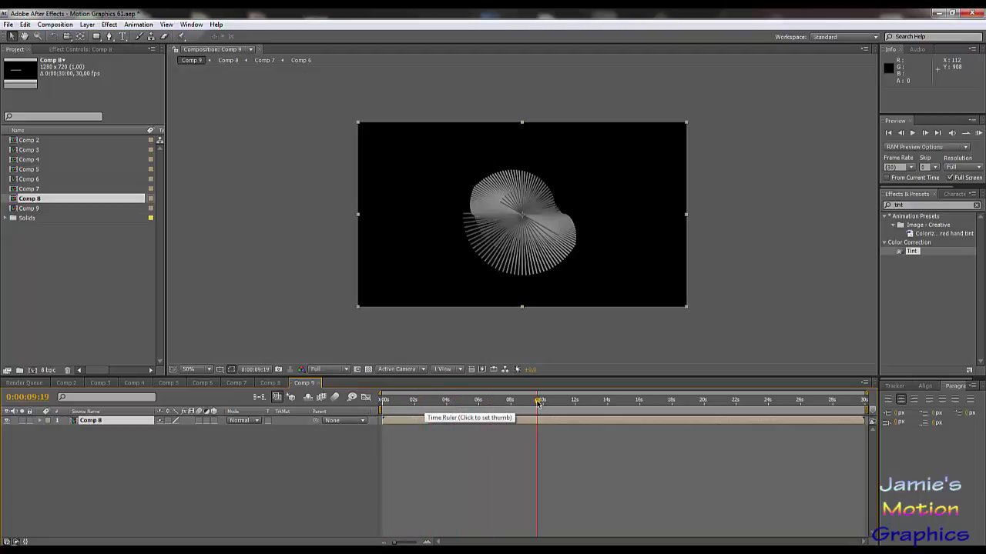
left_click(430, 408)
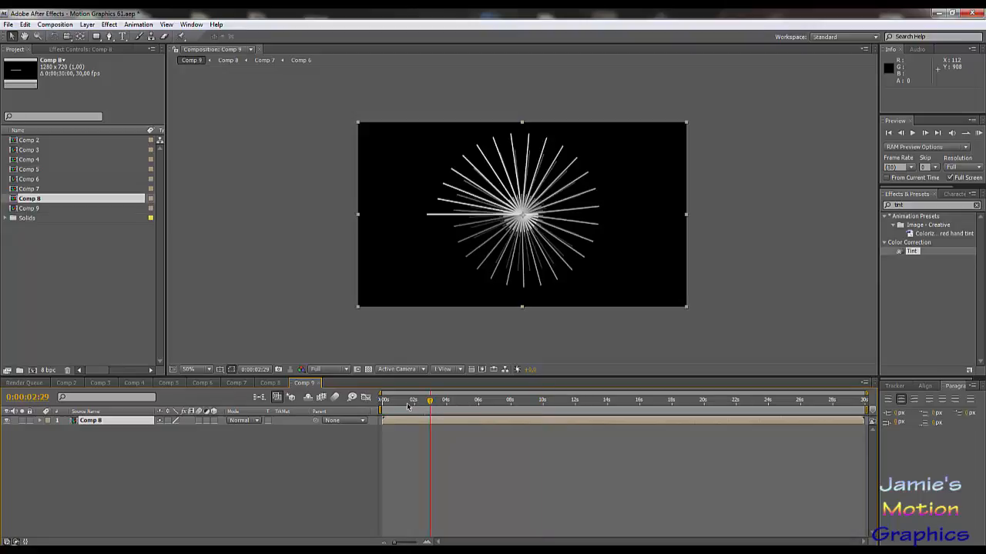
left_click(408, 406)
left_click(422, 407)
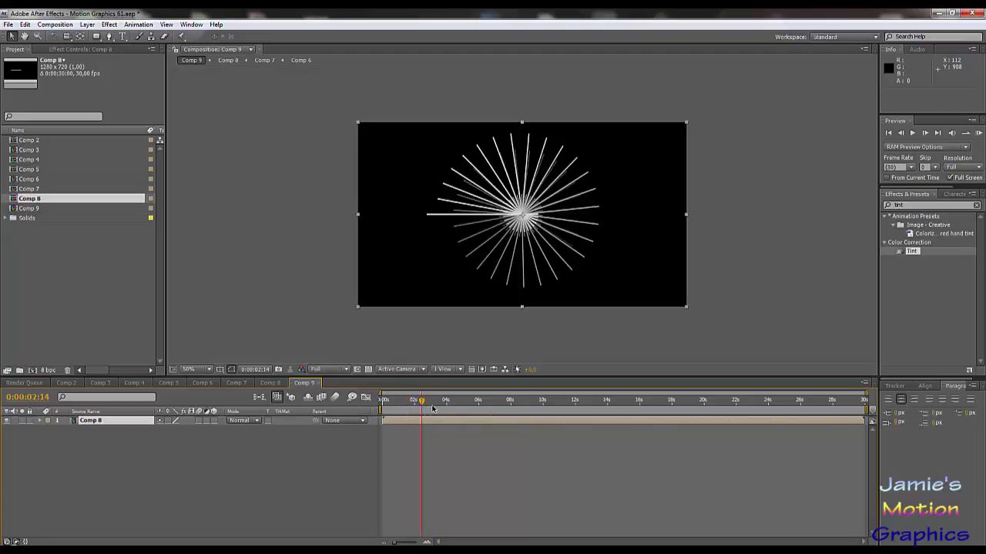
left_click(434, 407)
left_click(449, 407)
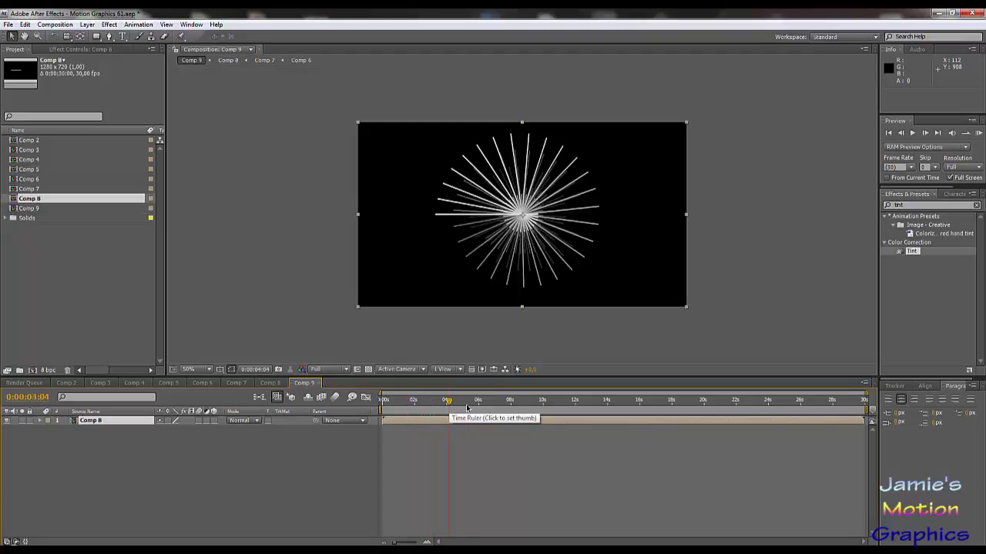
left_click(467, 408)
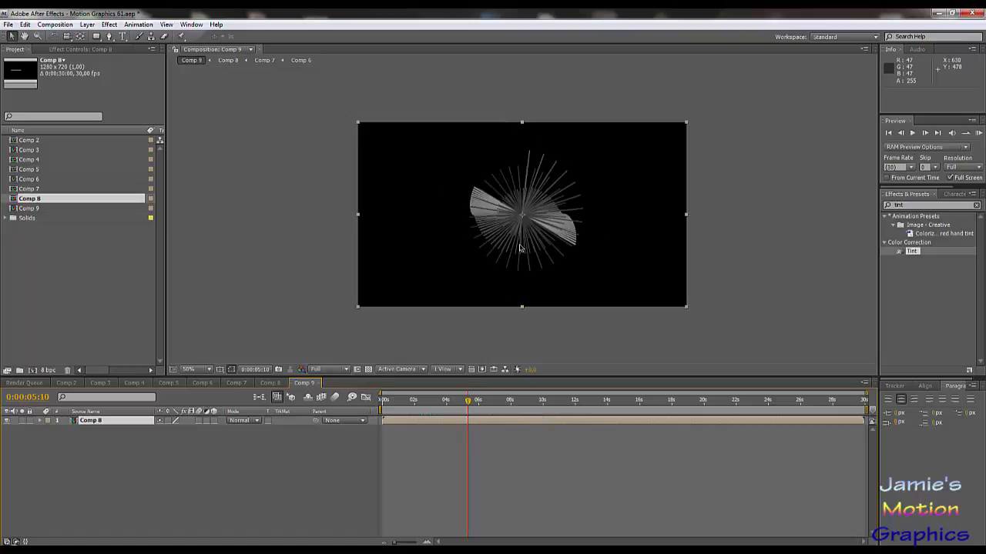
left_click(429, 403)
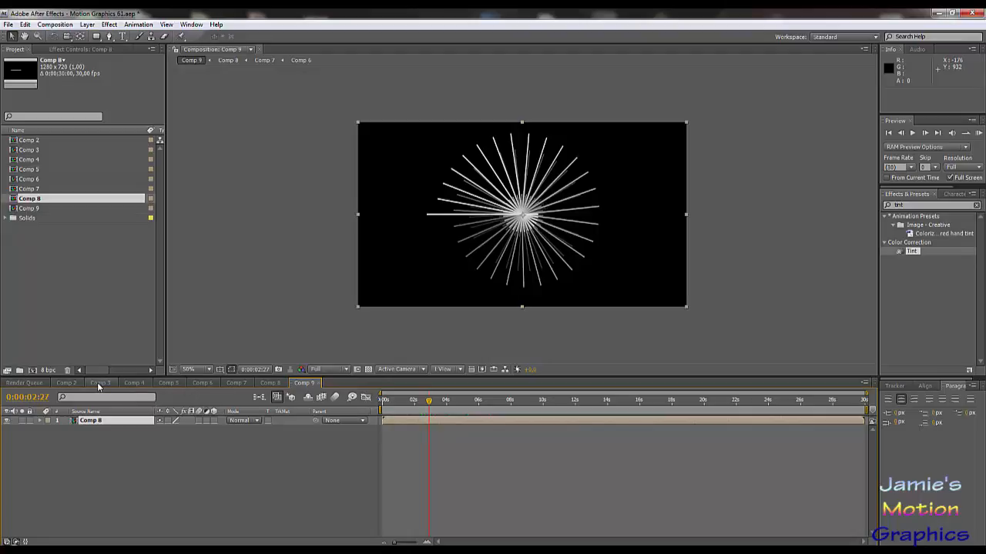
Inspect the rotation keyframes of the Comp 6 layer in Comp 7 and return to Comp 9 to view its first eight seconds
left_click(199, 383)
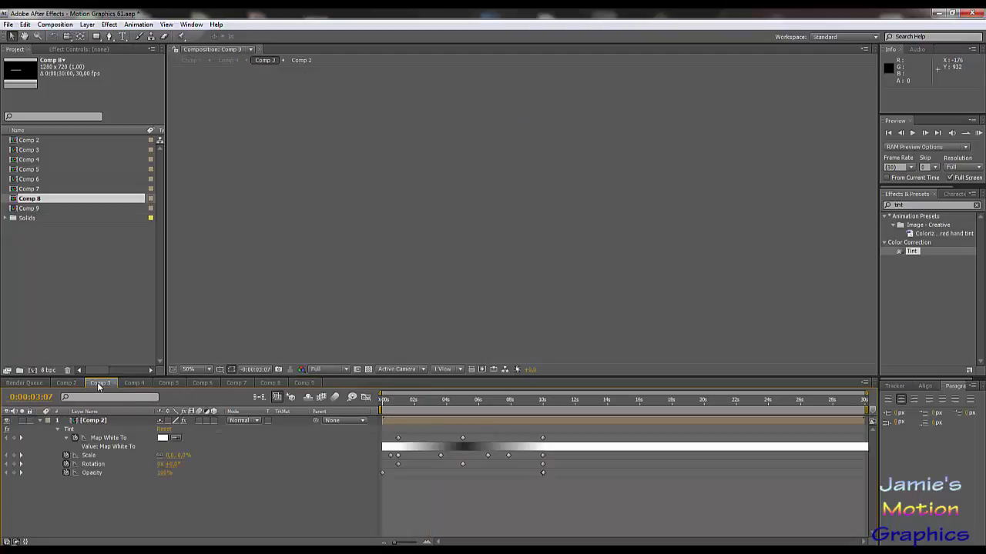
left_click(230, 384)
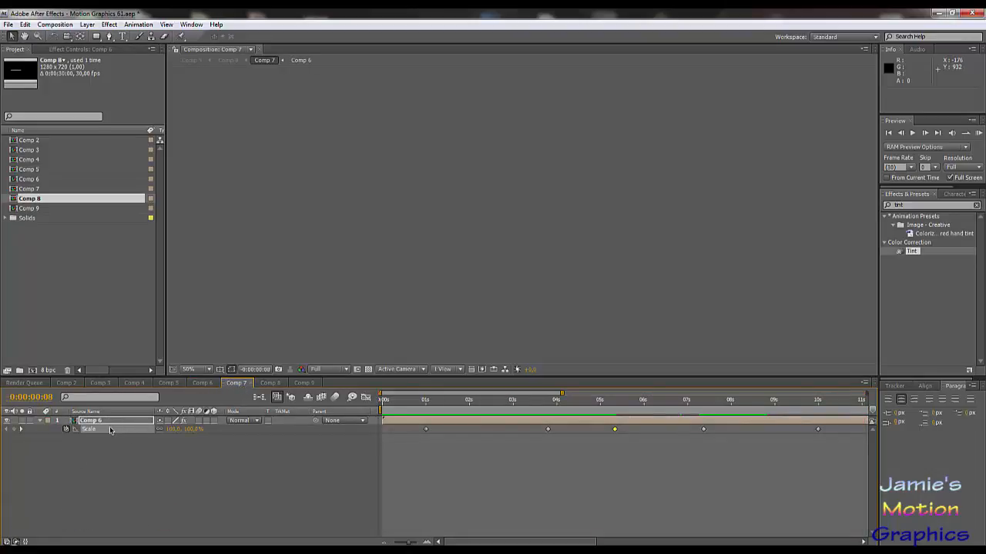
key("r")
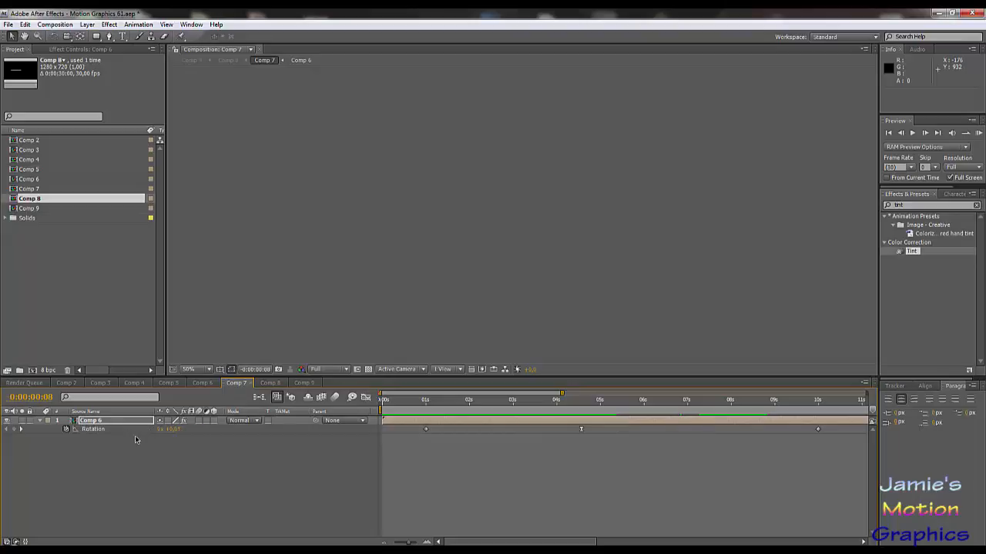
left_click_drag(439, 405, 510, 431)
left_click(302, 382)
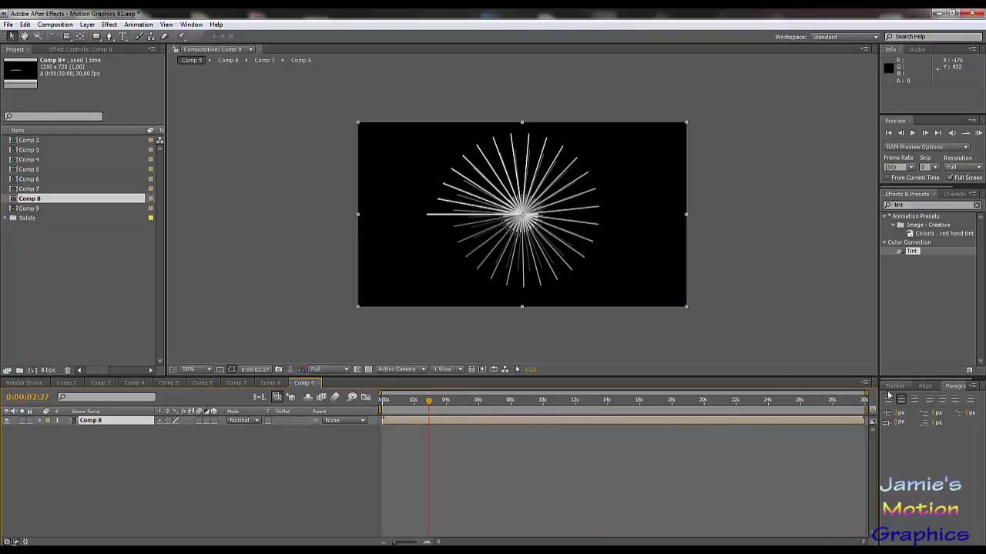
left_click_drag(865, 393, 498, 414)
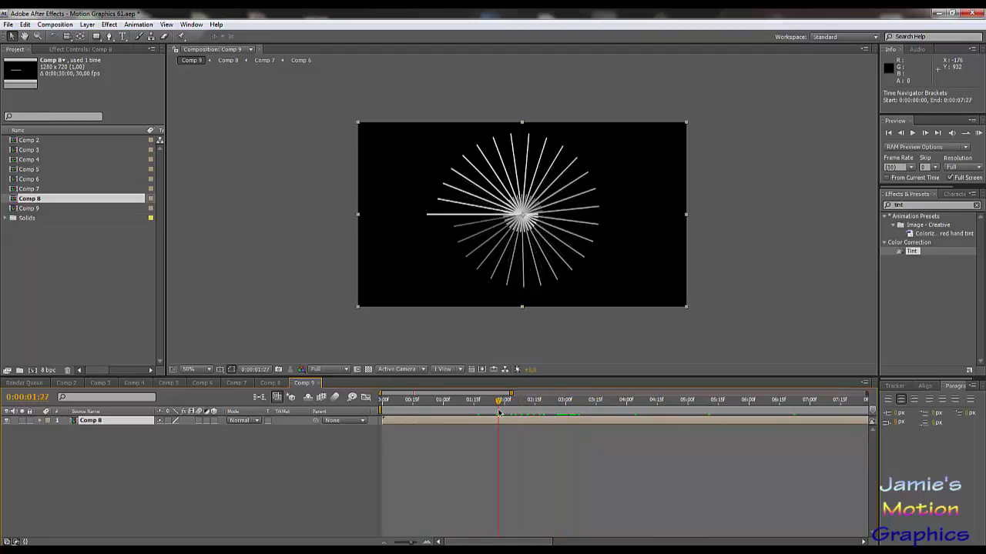
Examine the Comp 6 layer's rotation keyframes in Comp 7, scrubbing the motion around 0:00:03:20
left_click(232, 384)
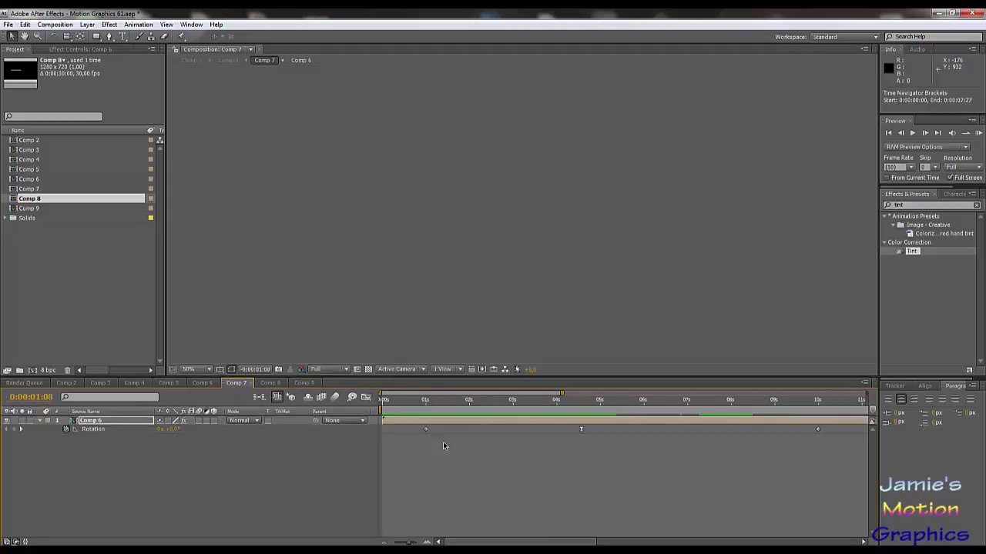
left_click(106, 430)
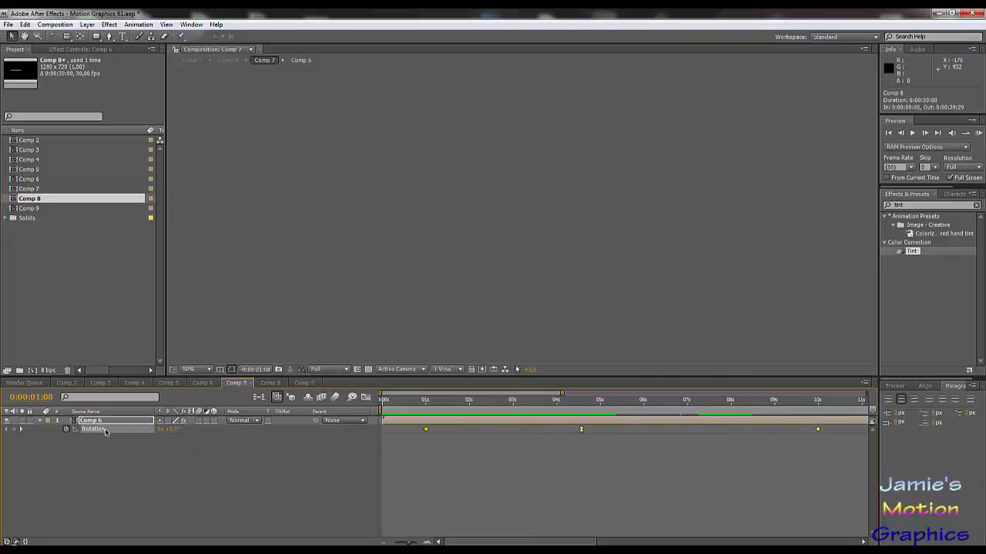
left_click(534, 401)
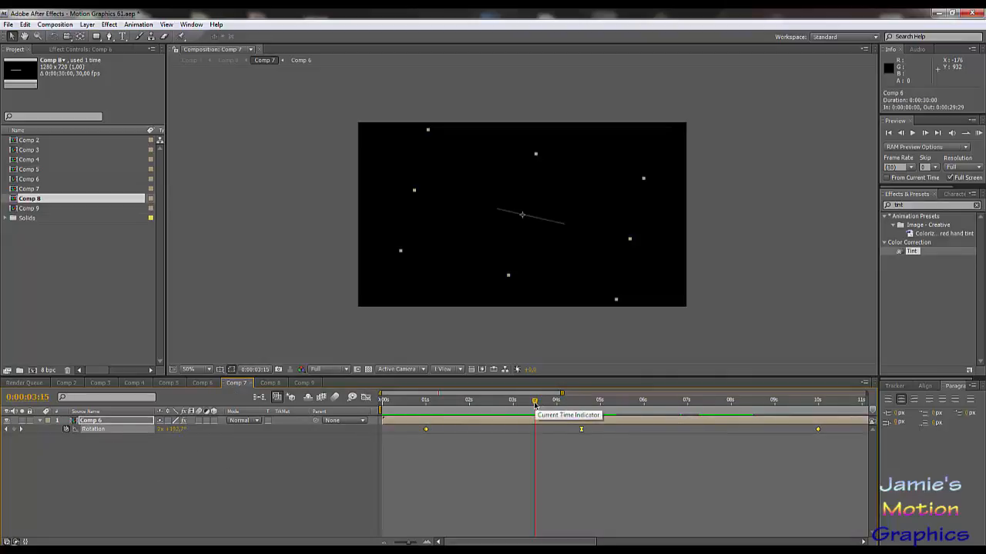
left_click_drag(534, 403, 579, 432)
mouse_move(540, 404)
left_mouse_down()
mouse_move(502, 408)
mouse_move(542, 416)
left_mouse_up()
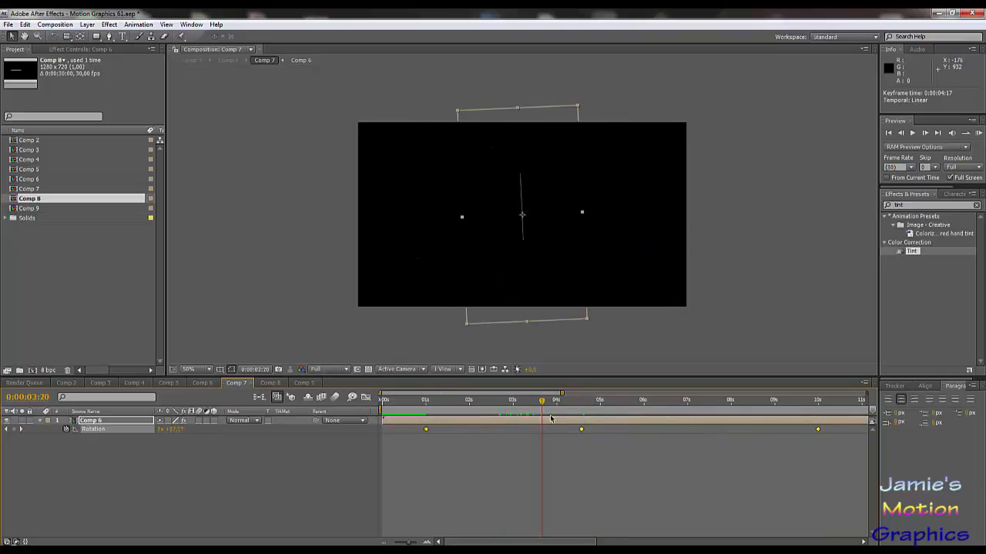
Compare Comp 8 with Comp 9 and scrub Comp 9 from its start to about 0:00:06:18 to examine the burst's growth and collapse
left_click(320, 385)
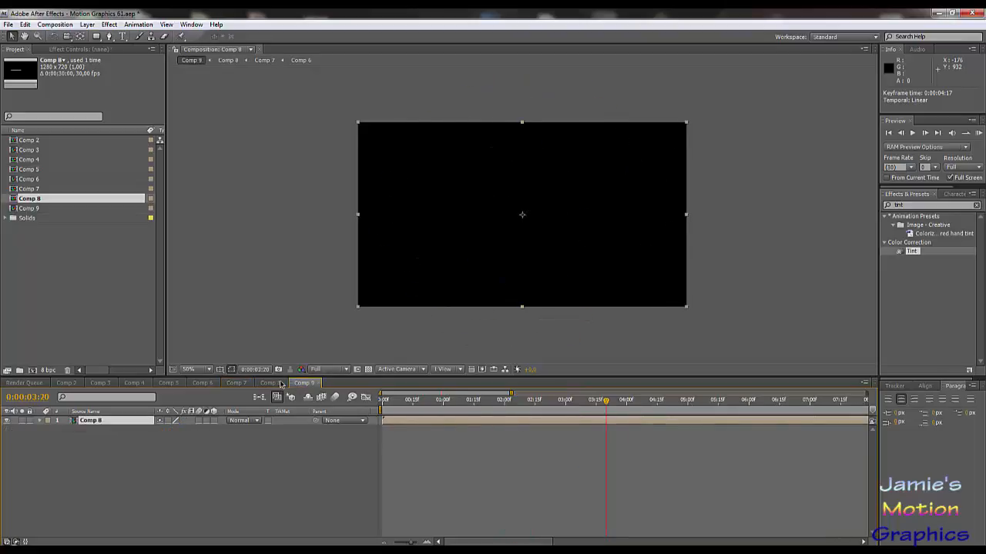
left_click(271, 384)
left_click(303, 383)
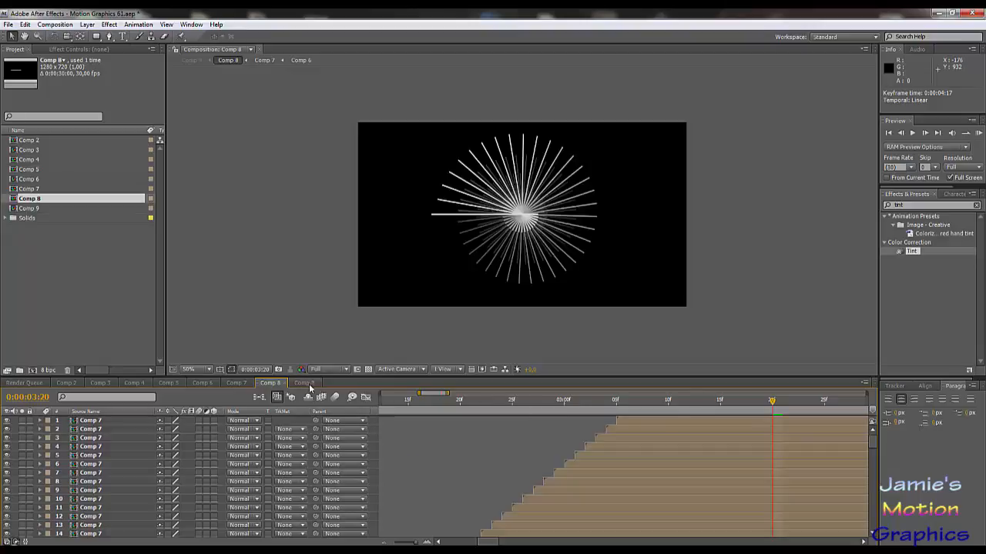
left_click_drag(550, 404, 423, 442)
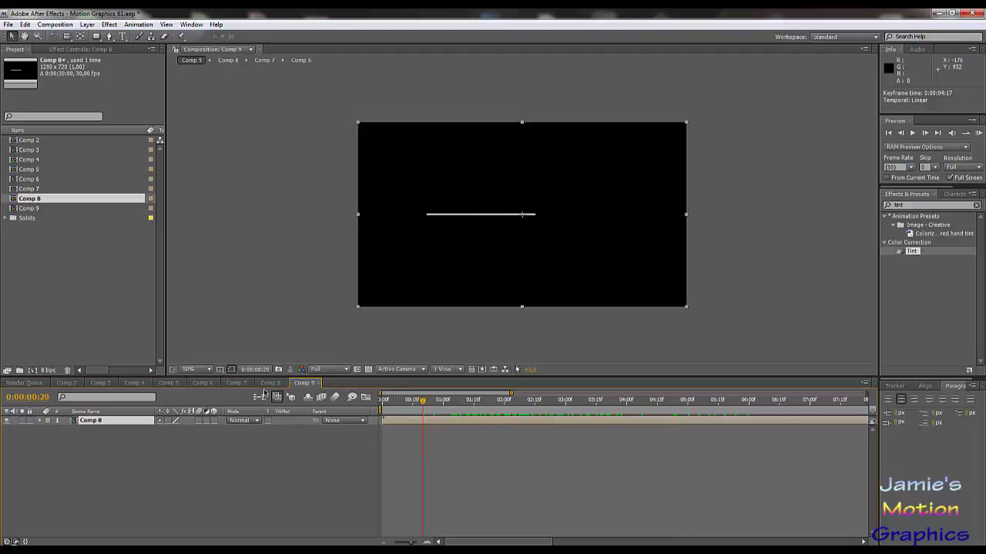
left_click_drag(412, 405, 567, 440)
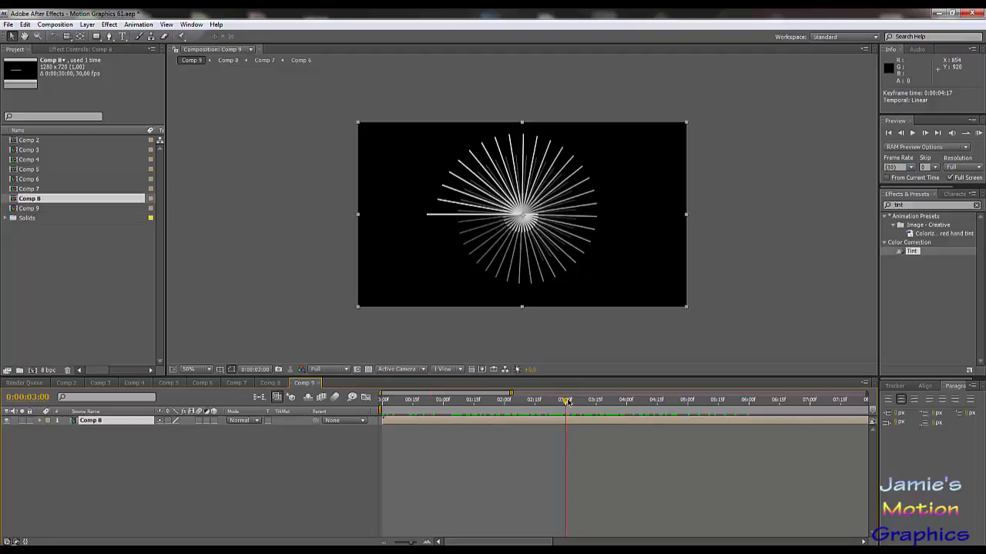
left_click_drag(566, 401, 649, 417)
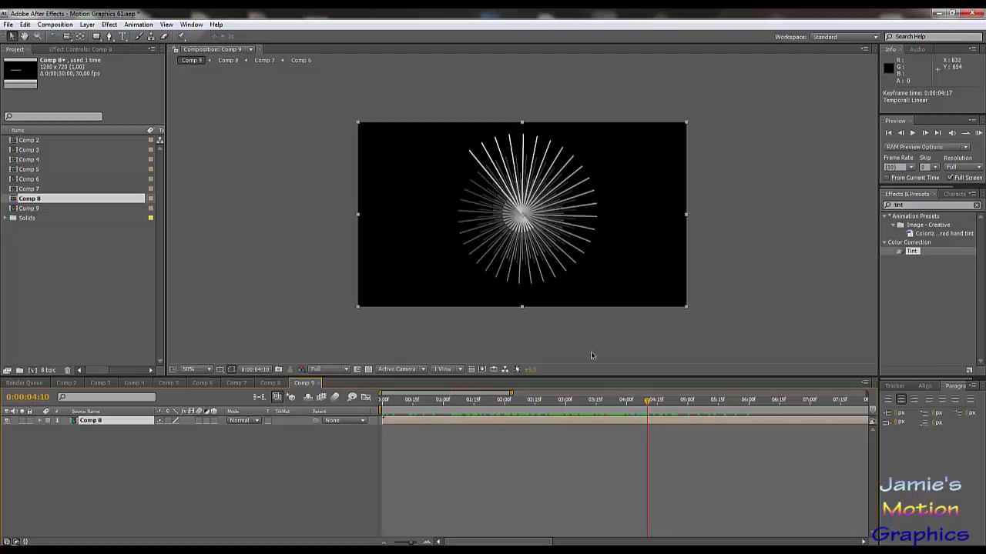
key("space")
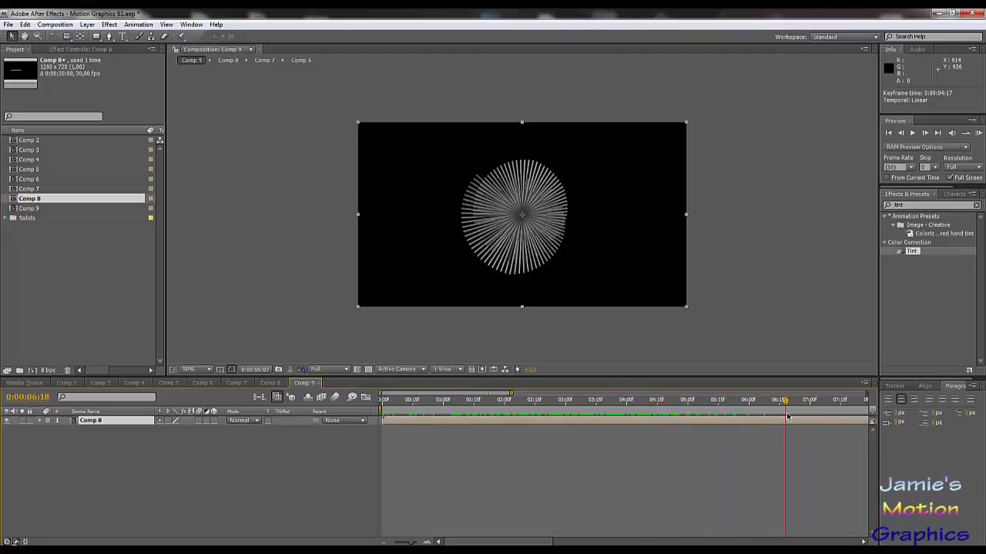
left_click_drag(761, 416, 682, 421)
left_click_drag(600, 422, 335, 431)
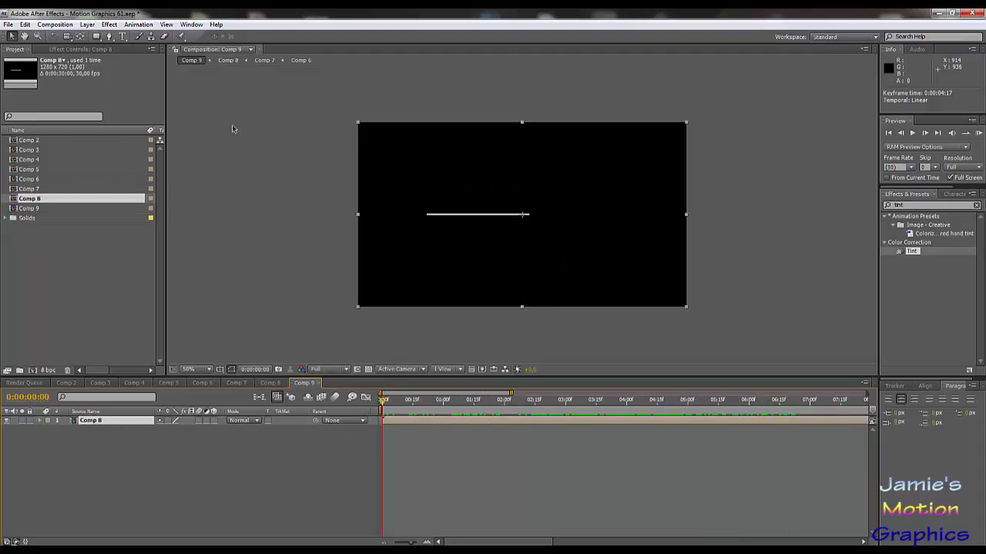
Apply the Curves effect to the Comp 8 layer in Comp 9 and go to 0:00:03:26
left_click(907, 205)
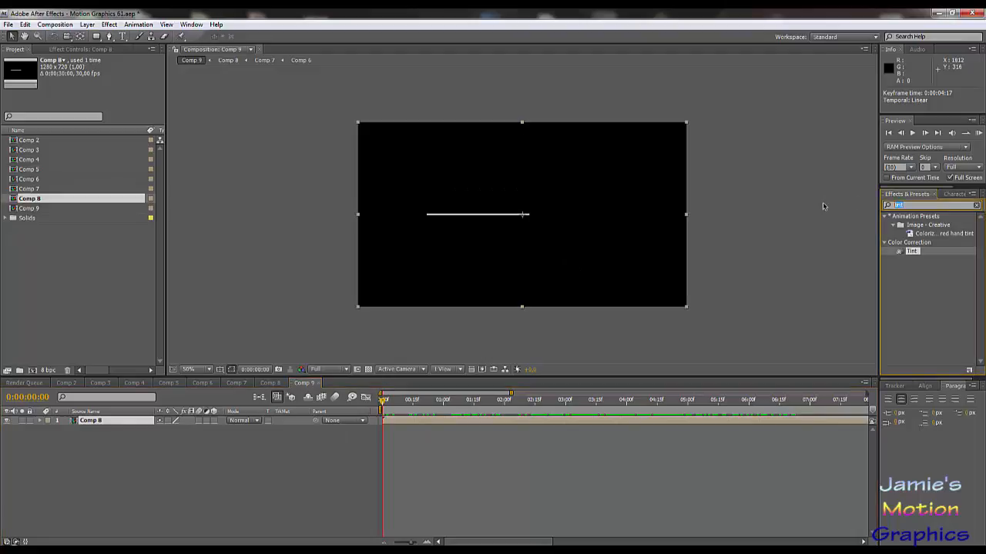
type("curves")
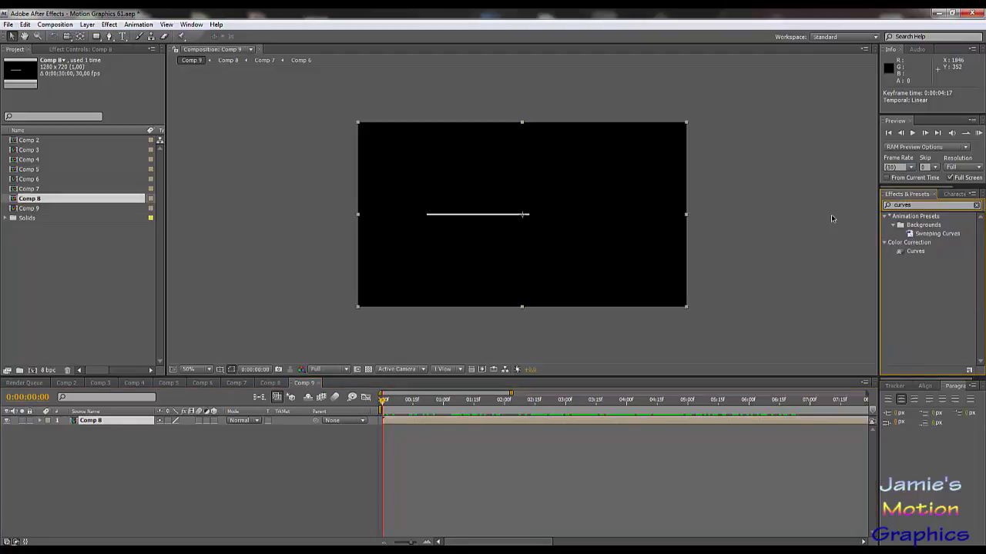
left_click_drag(915, 252, 100, 421)
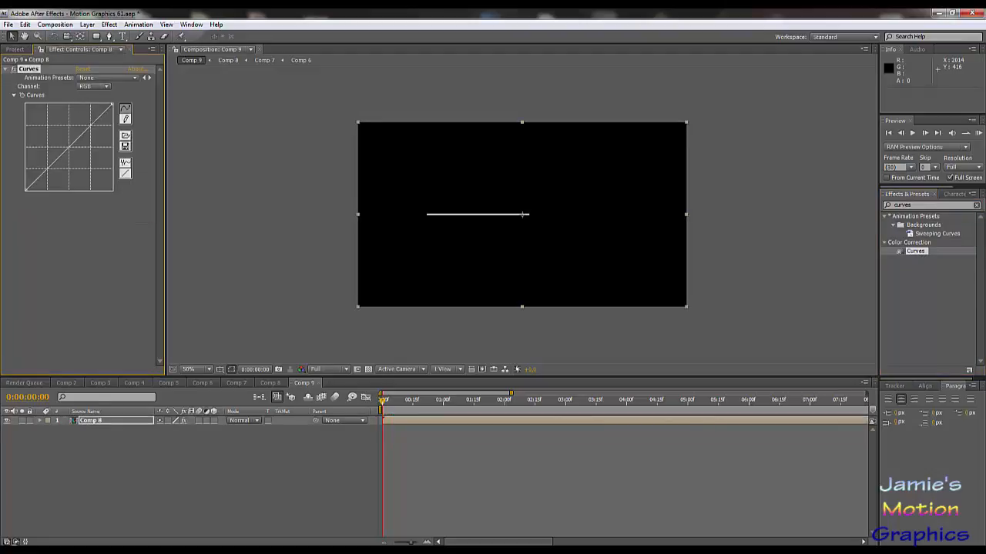
left_click(473, 400)
left_click(494, 400)
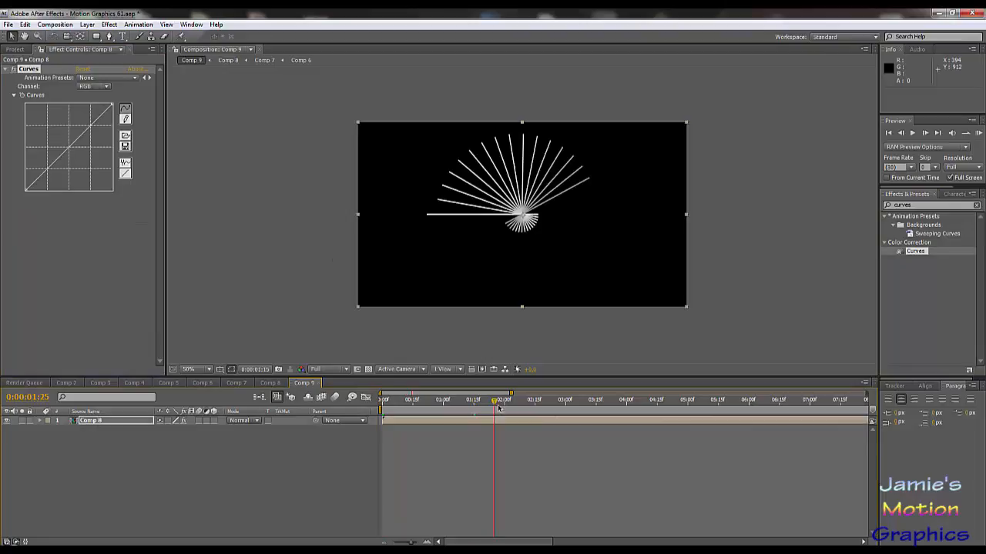
left_click_drag(541, 407, 618, 404)
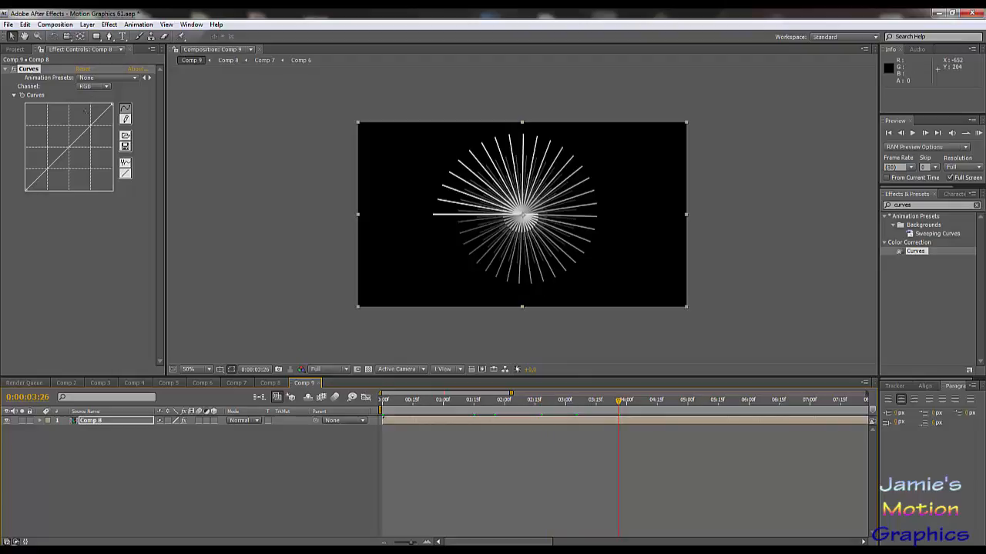
Shape the RGB curve with a raised point in the shadows and a lowered point in the highlights
left_click_drag(47, 168, 39, 155)
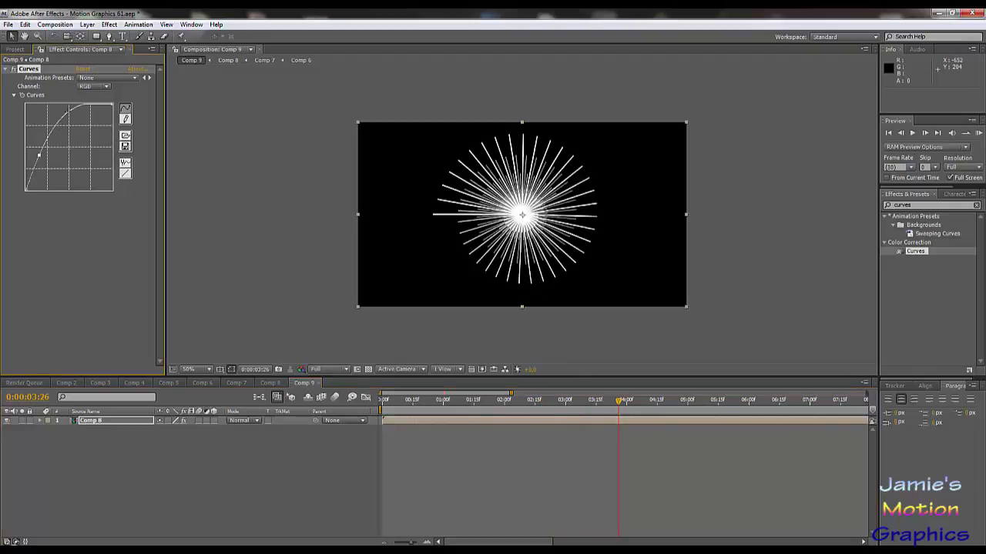
left_click_drag(80, 112, 85, 133)
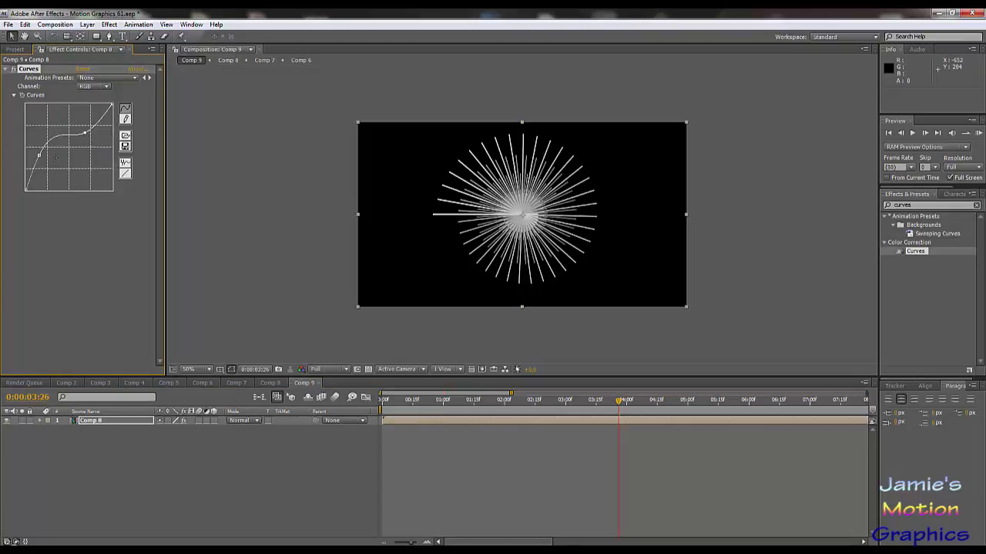
left_click_drag(39, 155, 41, 159)
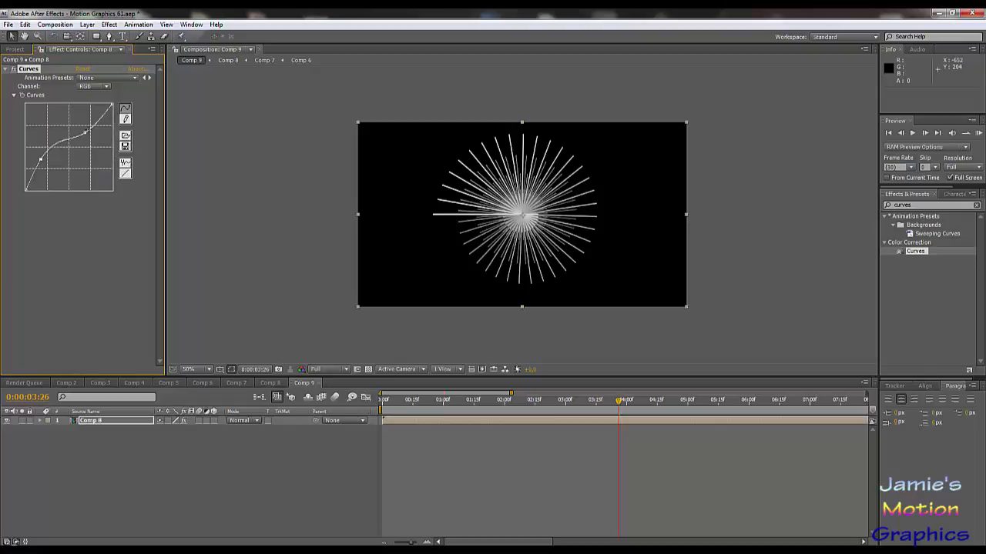
left_click_drag(84, 134, 54, 136)
Bow the Red channel curve upward with one point in the lower midtones
left_click(93, 87)
left_click(108, 101)
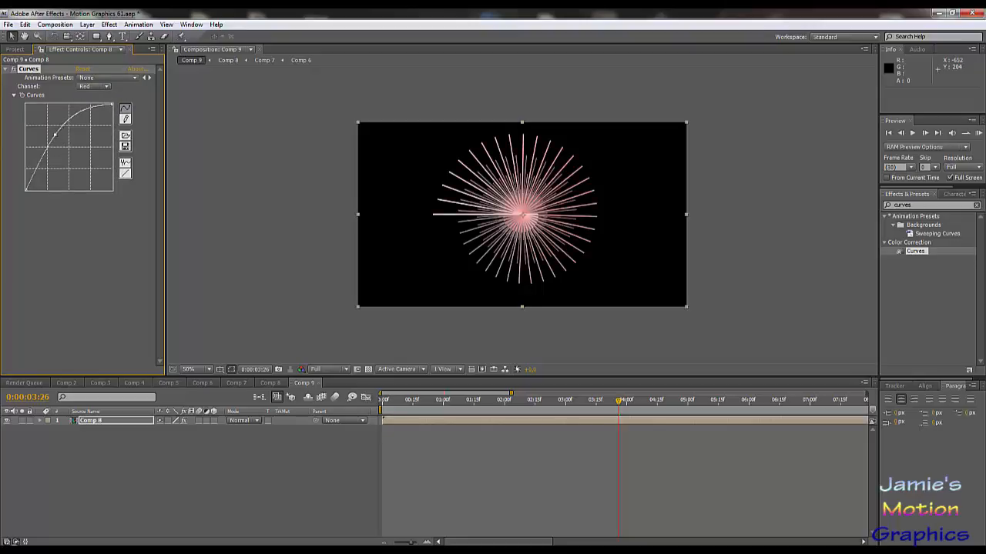
left_click_drag(55, 135, 53, 138)
Bend the Green channel curve into an S shape with raised highlights and lowered shadows
left_click(94, 86)
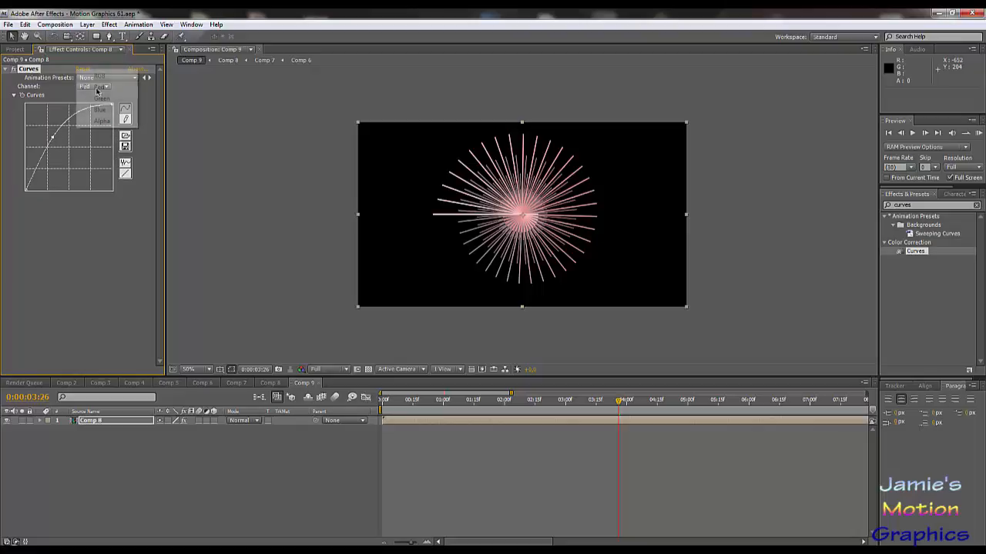
left_click(99, 94)
left_click_drag(87, 129, 82, 122)
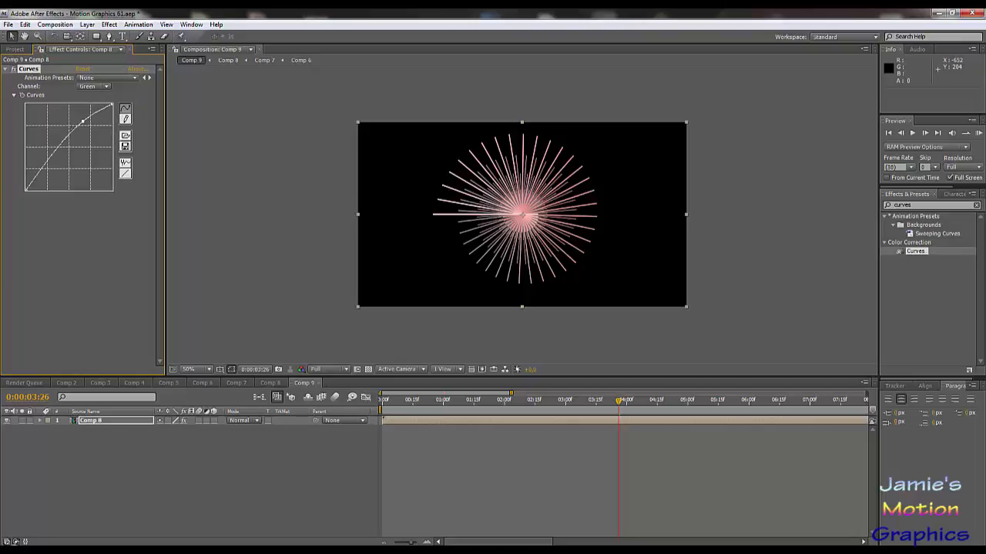
left_click_drag(52, 154, 55, 174)
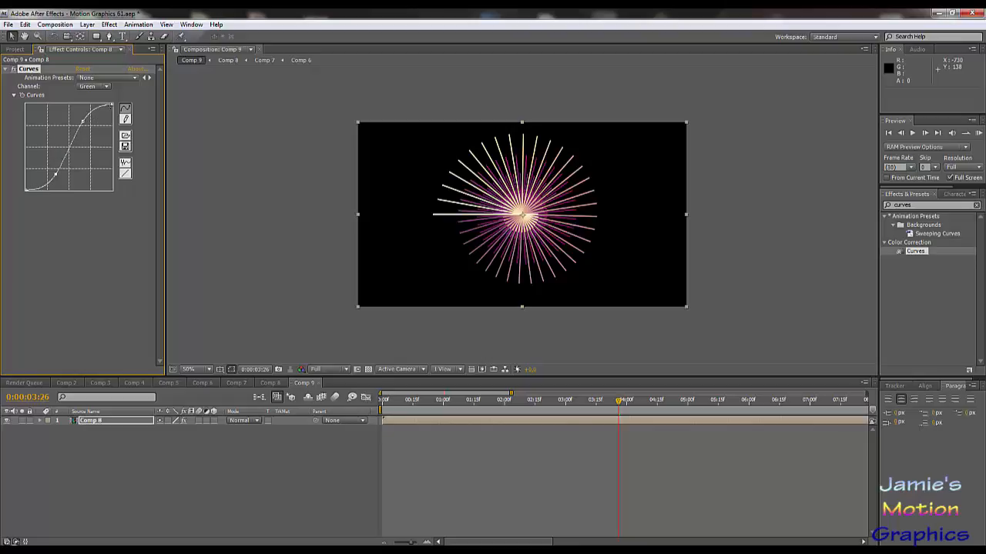
Shape the Blue channel curve with a steep peak in the shadows and a drop to zero through the midtones
left_click(98, 88)
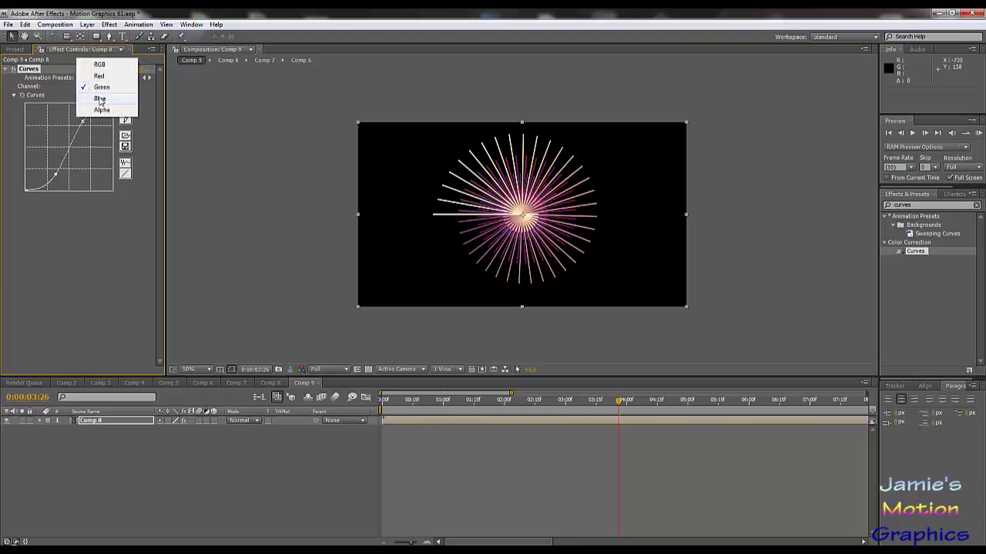
left_click(100, 98)
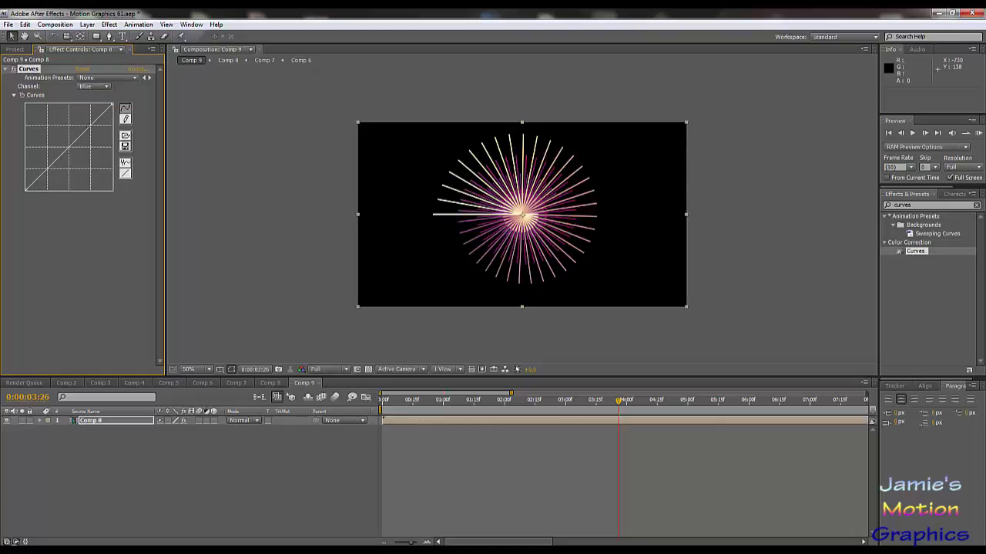
left_click_drag(91, 124, 54, 129)
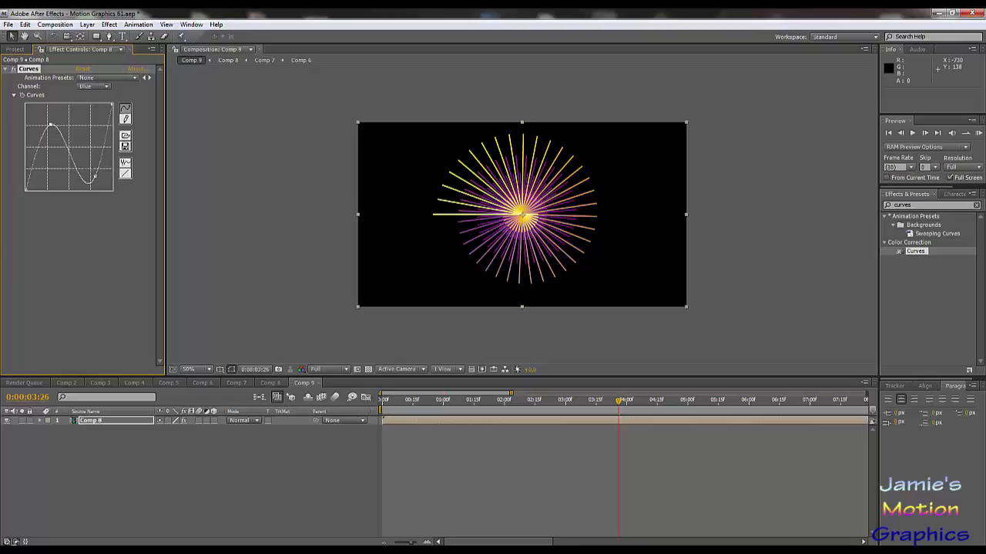
left_click_drag(95, 176, 96, 176)
left_click_drag(99, 175, 57, 179)
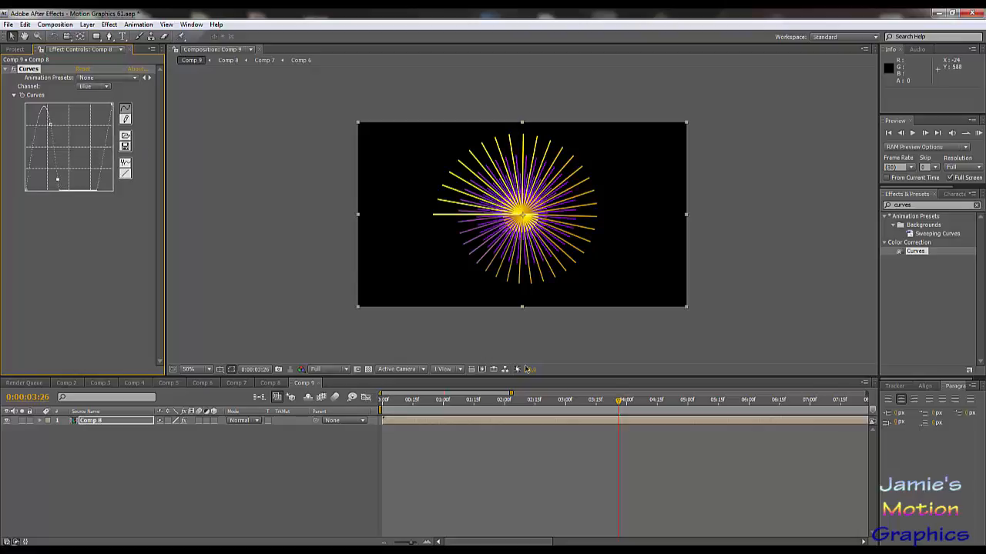
Check the colours at 0:00:06:11 and remove both points from the RGB curve to make it a straight diagonal
left_click_drag(588, 402, 771, 413)
left_click(90, 86)
left_click(93, 90)
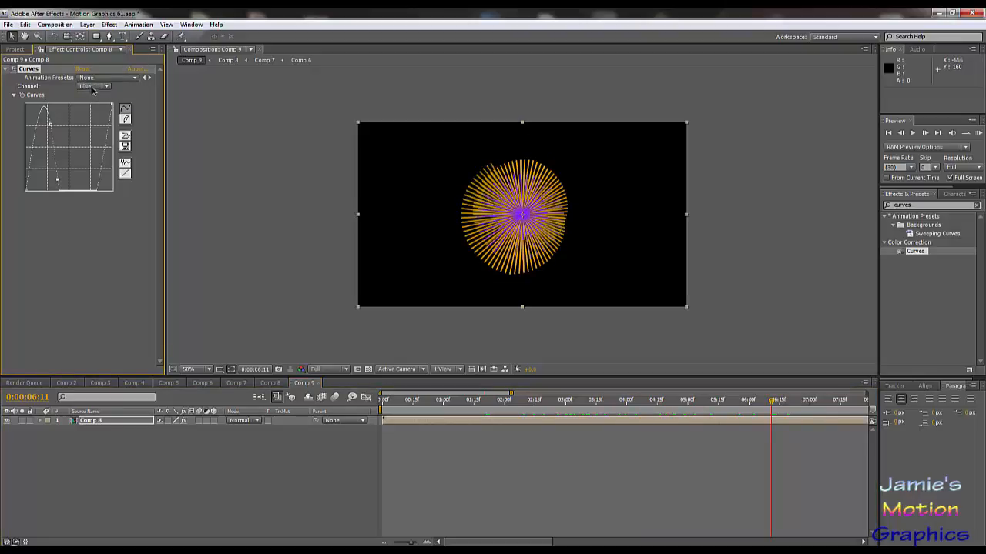
left_click(92, 89)
left_click(95, 51)
left_click_drag(40, 158, 33, 191)
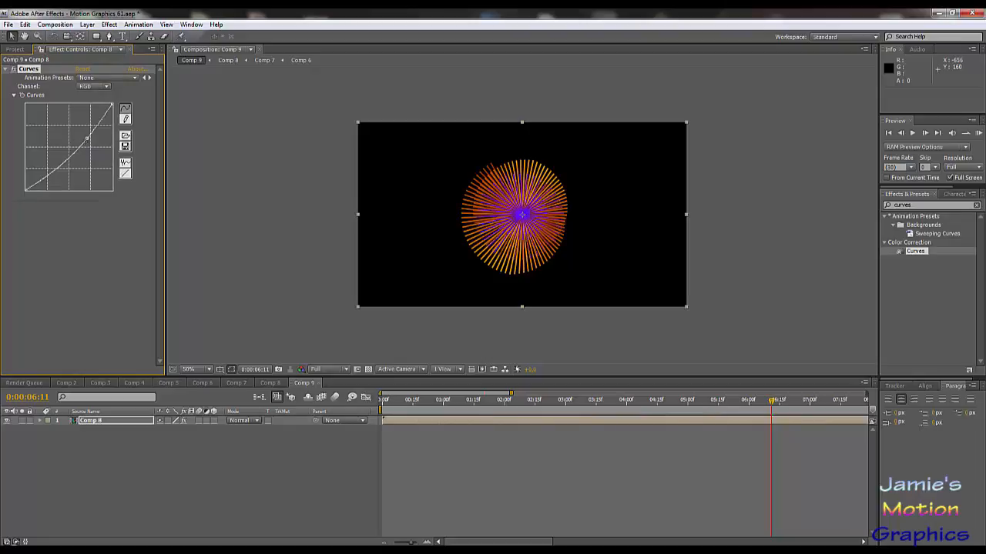
left_click_drag(87, 139, 121, 90)
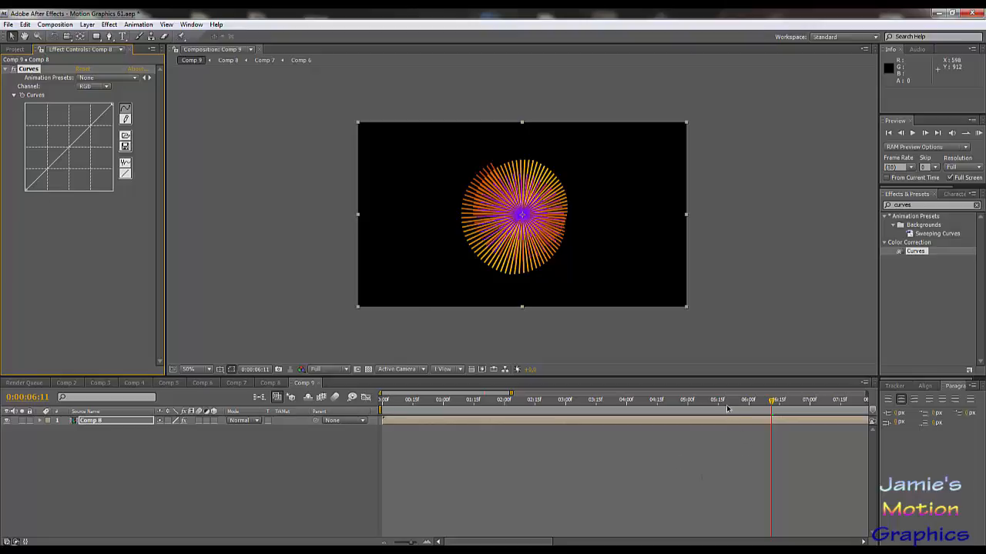
Move the Comp 8 layer to position 253, 441 while viewing the burst at 0:00:04:14
left_click_drag(727, 409, 628, 409)
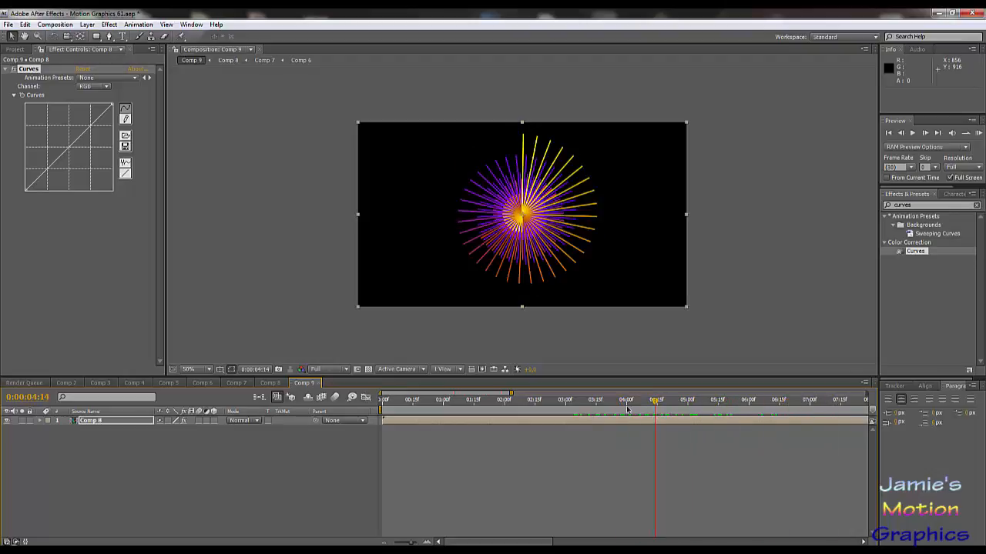
left_click(99, 422)
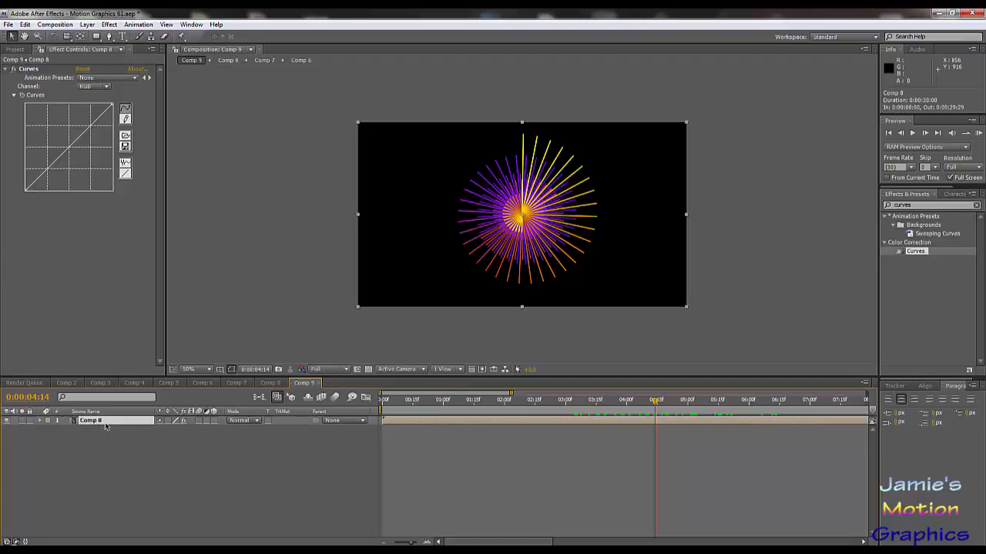
key("p")
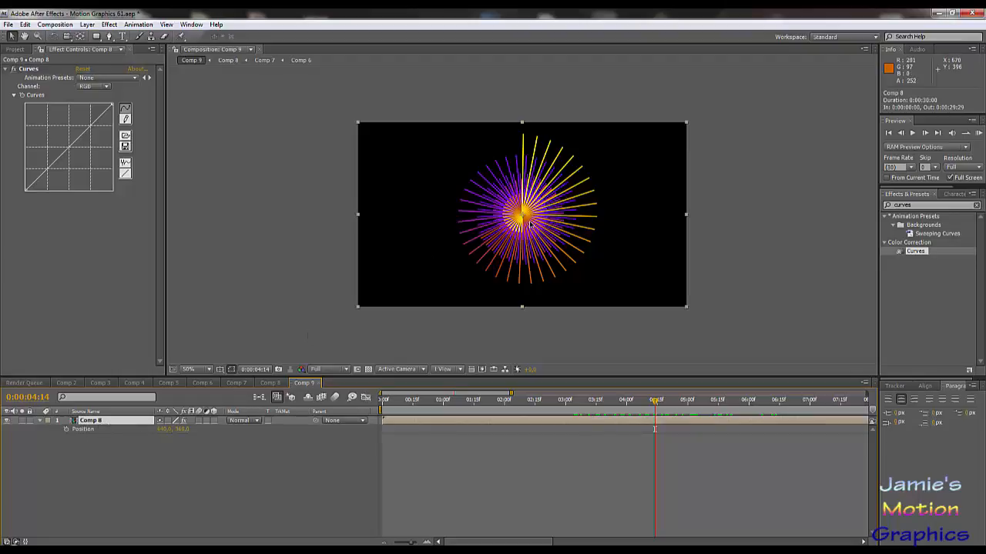
left_click_drag(170, 427, 226, 422)
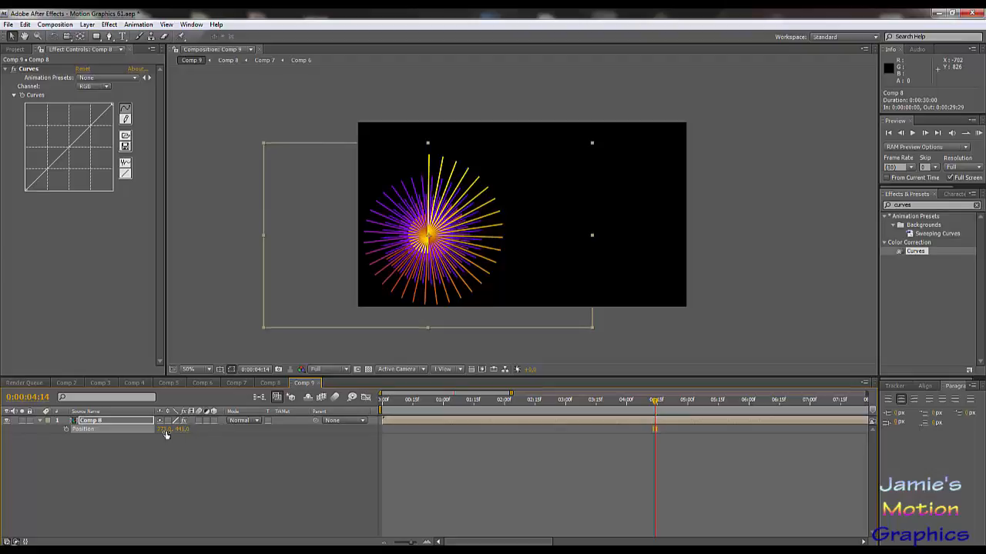
left_click_drag(164, 430, 165, 432)
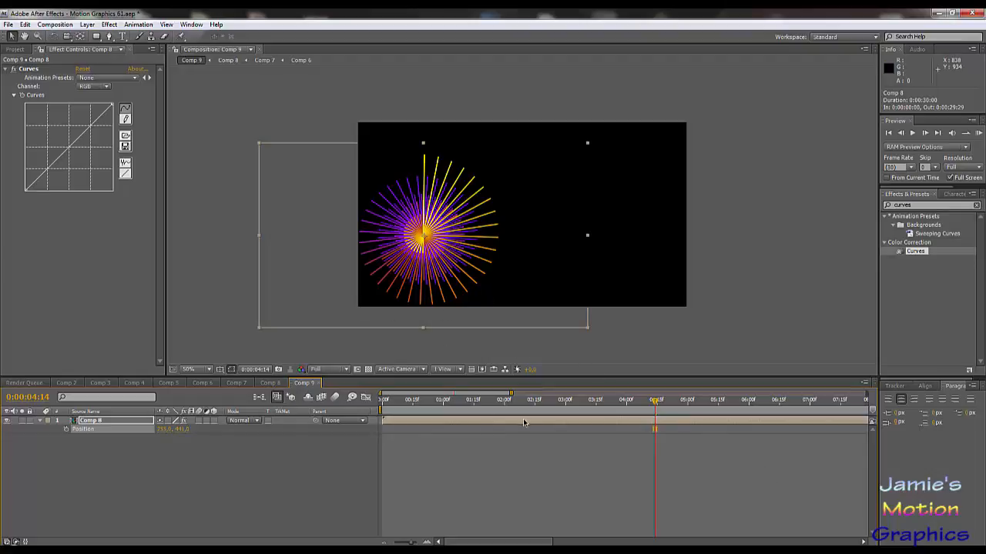
Duplicate the Comp 8 layer in Comp 9 and shift the copy to start at 1 second
left_click(115, 421)
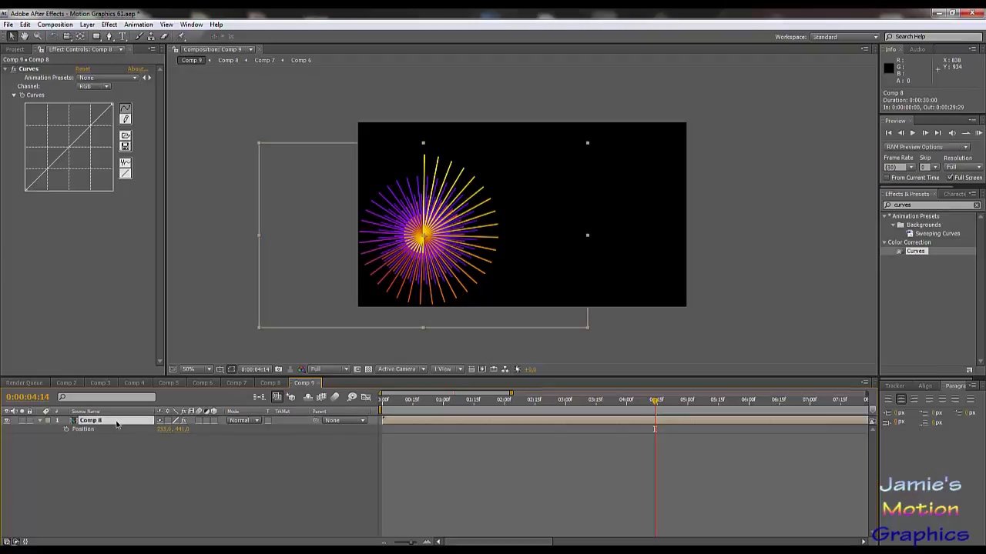
key("ctrl+d")
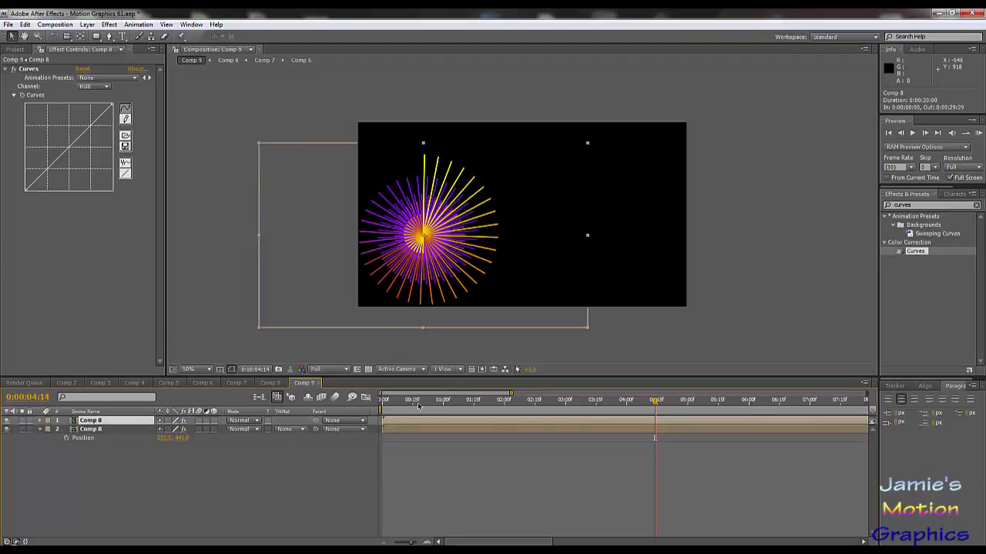
left_click_drag(408, 423, 465, 427)
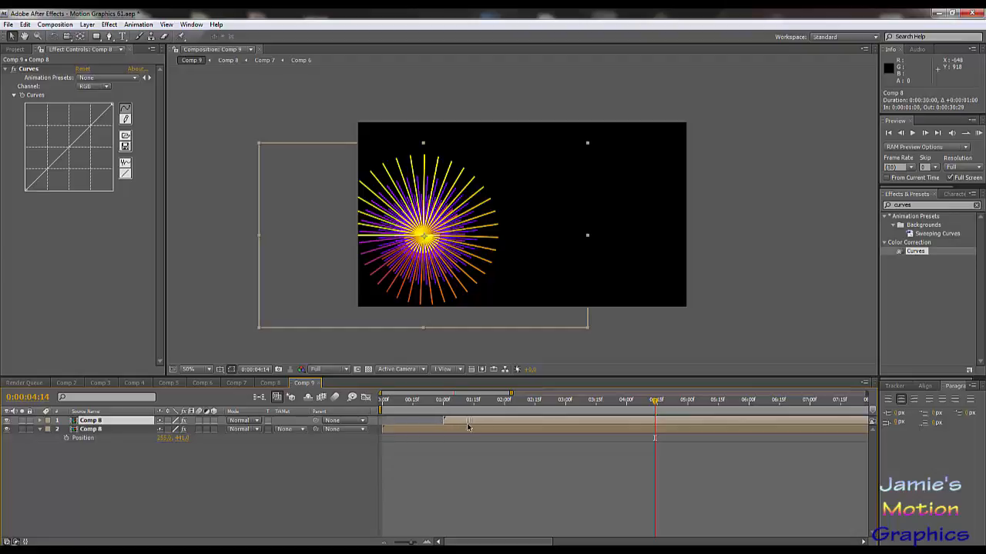
Reset the Curves effect on the duplicated Comp 8 layer and set its position to 1043, 232
left_click(89, 71)
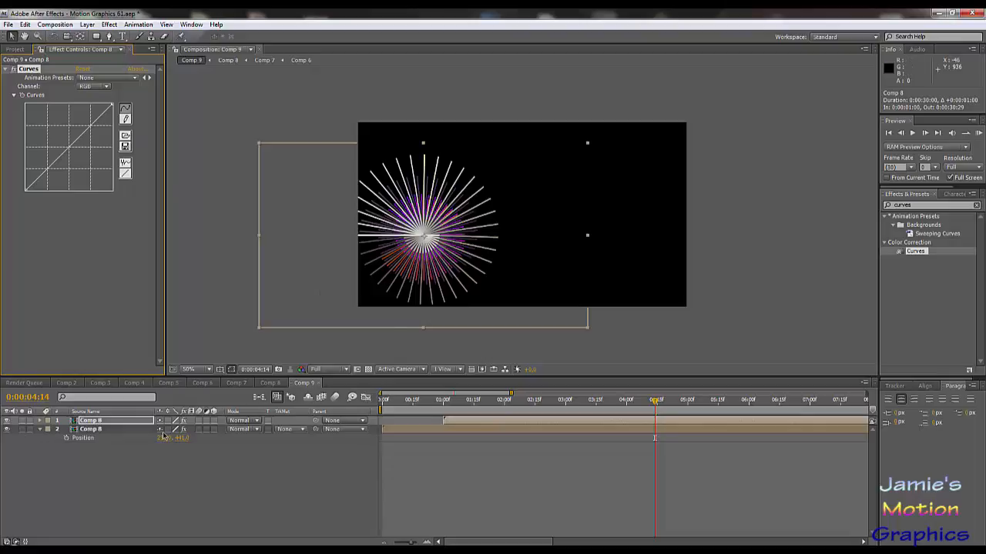
key("p")
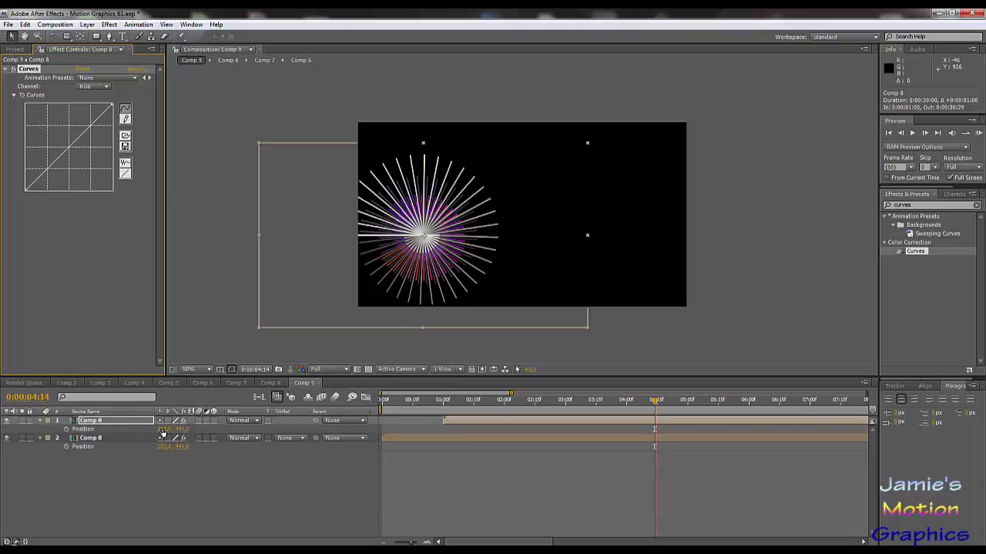
left_click_drag(164, 429, 422, 414)
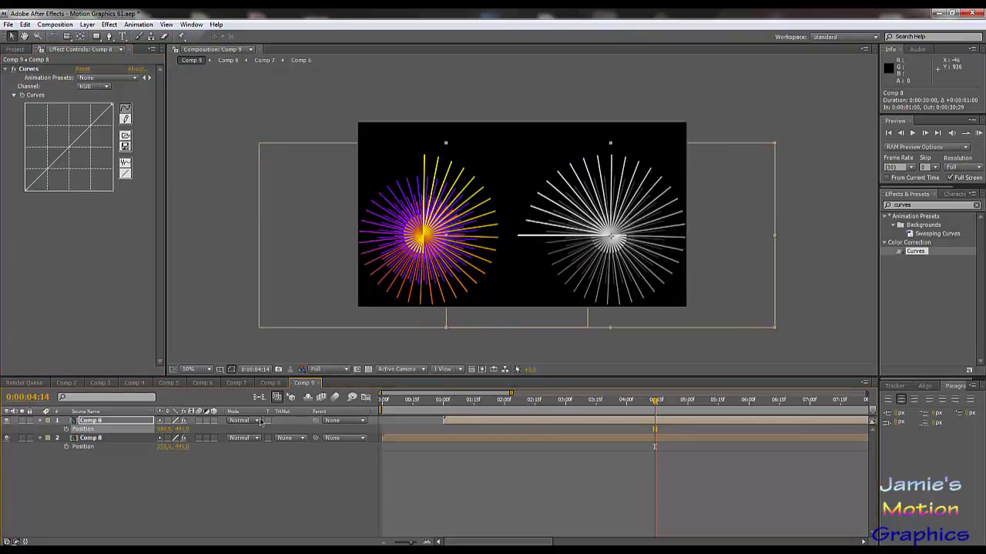
left_click_drag(190, 431, 102, 405)
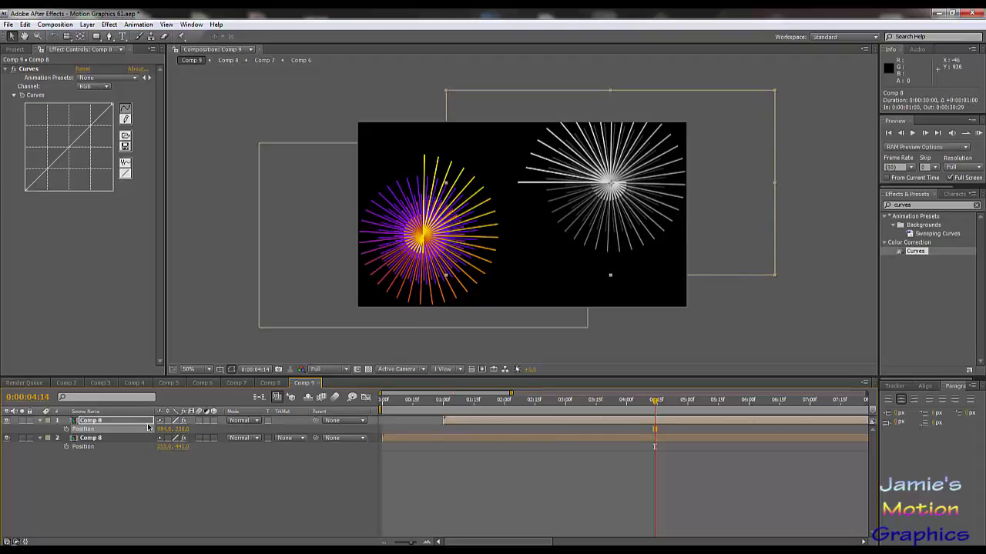
mouse_move(182, 431)
left_mouse_down()
mouse_move(166, 432)
mouse_move(190, 431)
left_mouse_up()
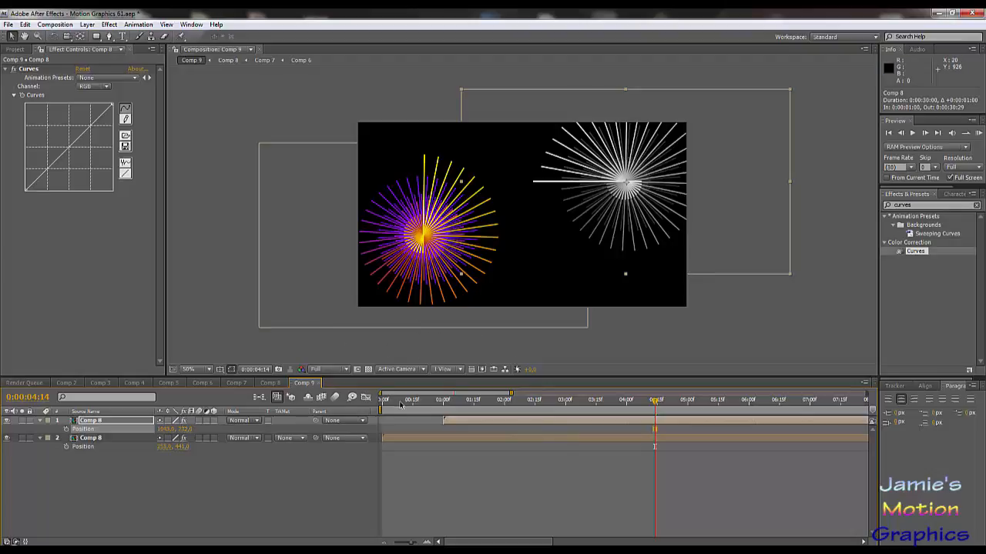
Bow the duplicate's Green channel curve upward with one point raised in the shadows
left_click(89, 87)
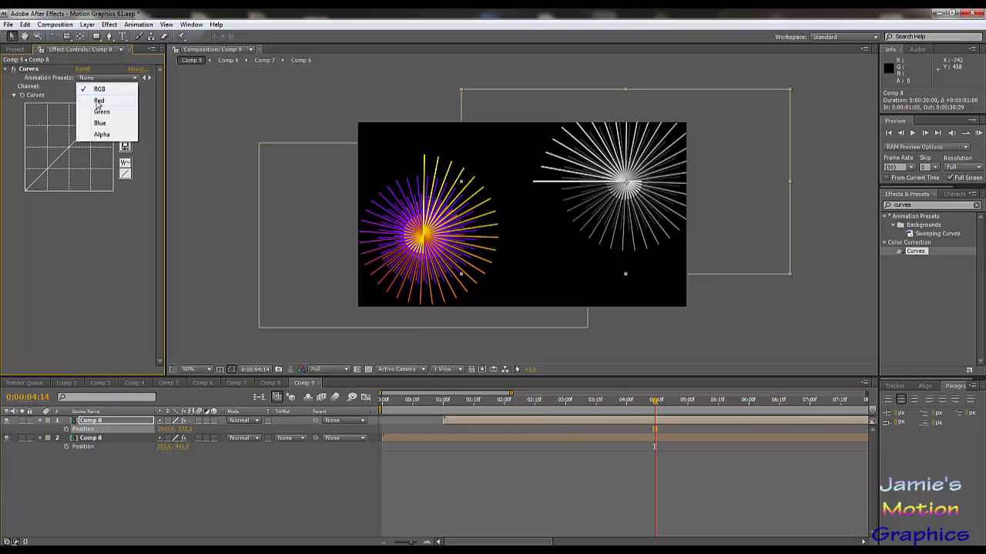
left_click(99, 112)
mouse_move(63, 154)
left_mouse_down()
mouse_move(61, 133)
mouse_move(48, 147)
left_mouse_up()
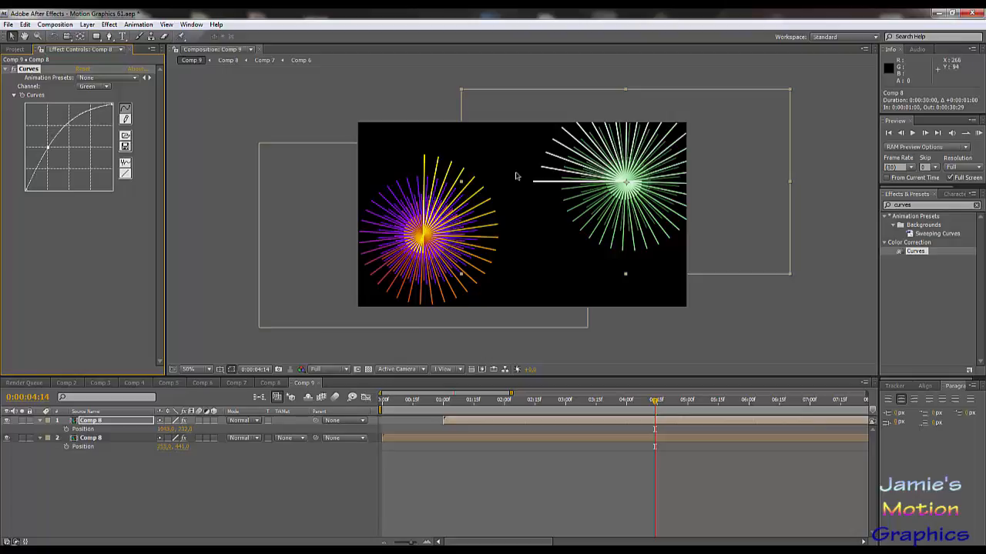
Bow the Blue and Red channel curves downward, each with one point lowered just above the midtones
left_click(104, 90)
left_click(98, 101)
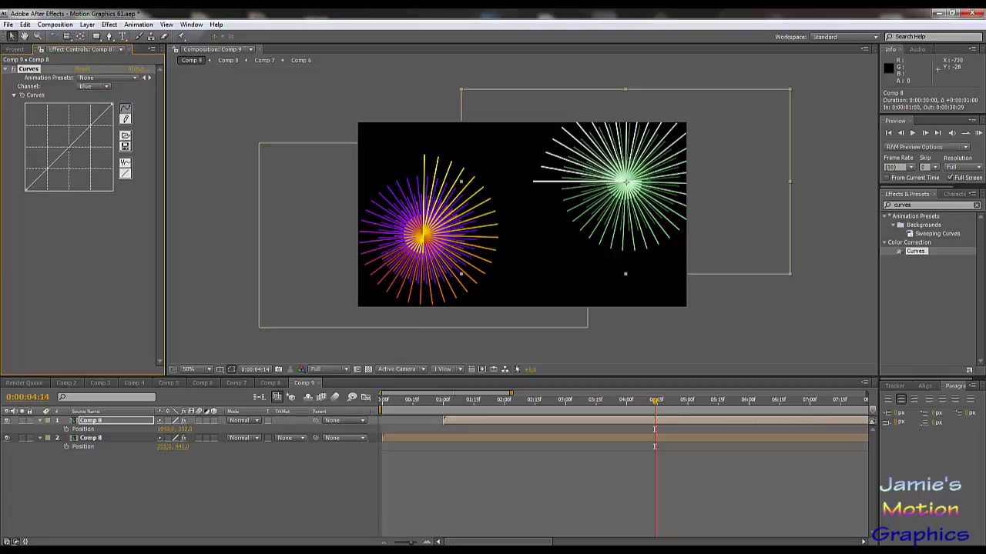
left_click_drag(71, 147, 79, 159)
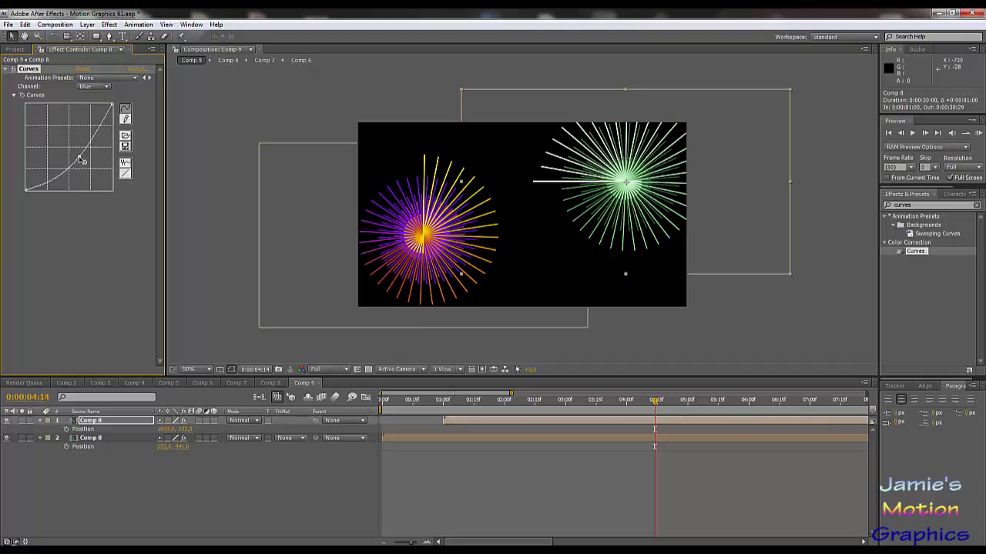
left_click(88, 88)
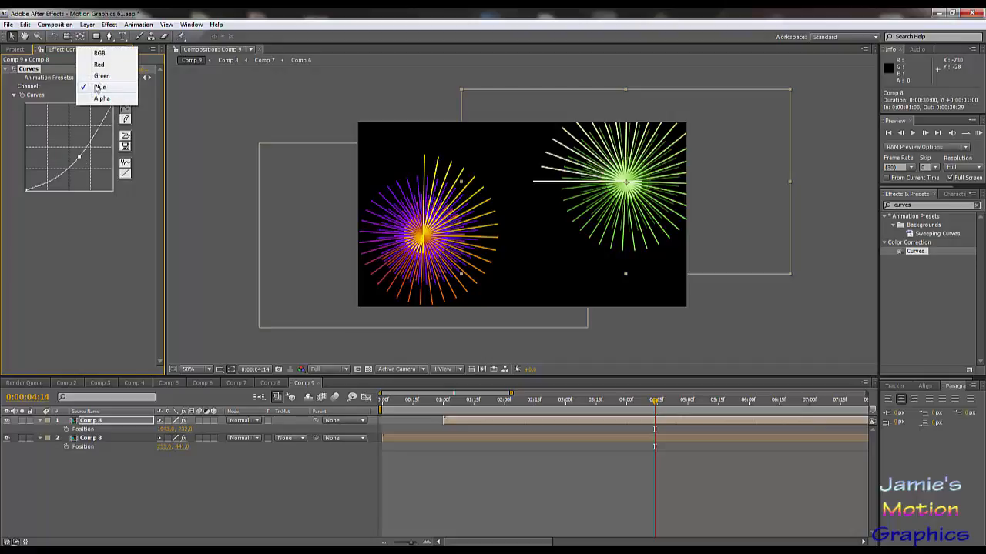
left_click(99, 67)
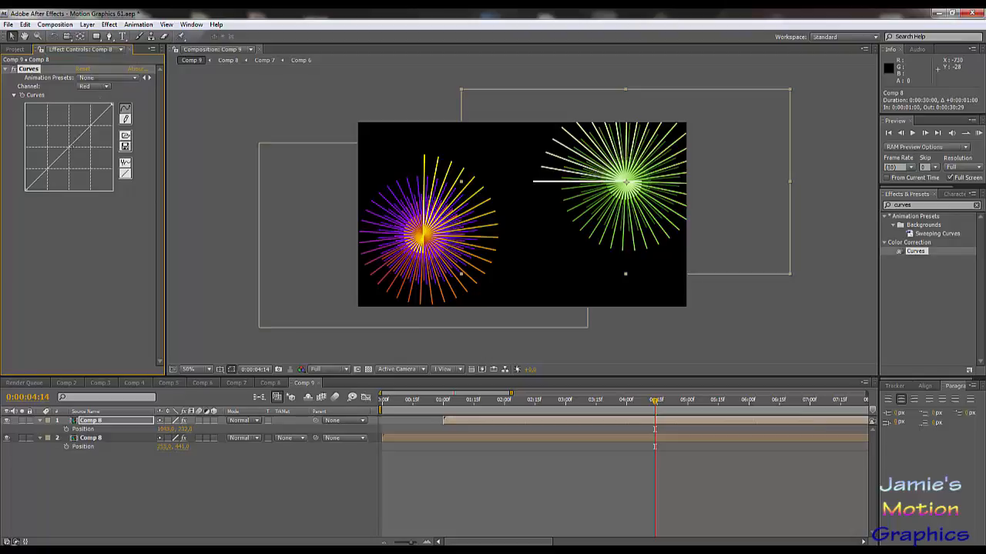
left_click_drag(60, 156, 80, 160)
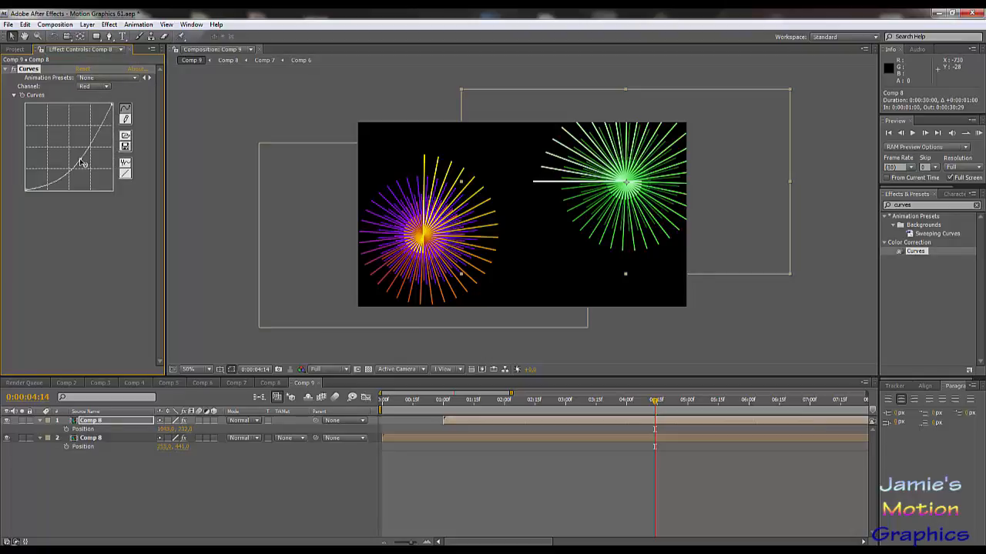
Reshape the Blue channel curve into a wave with a high peak in the shadows and a deep dip in the highlights
left_click(96, 87)
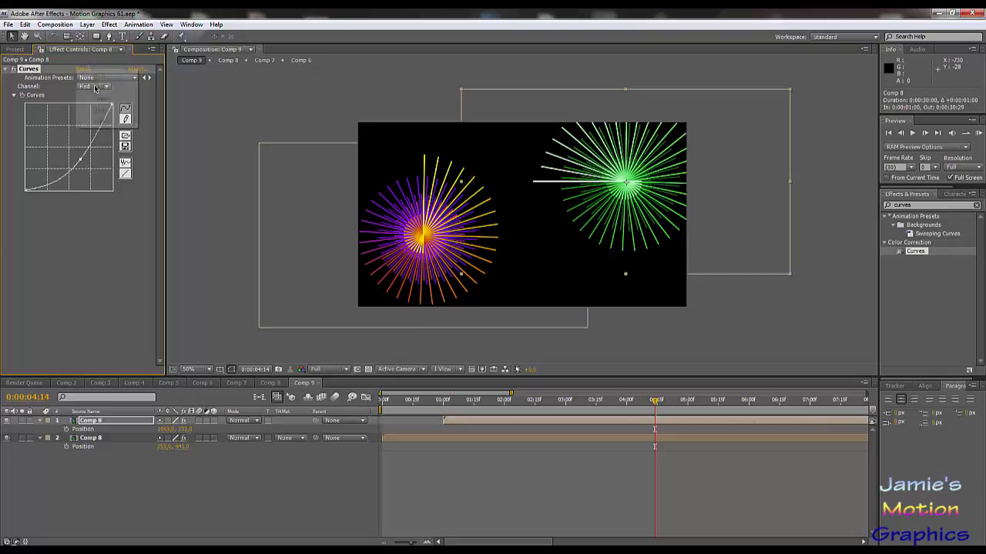
left_click(100, 109)
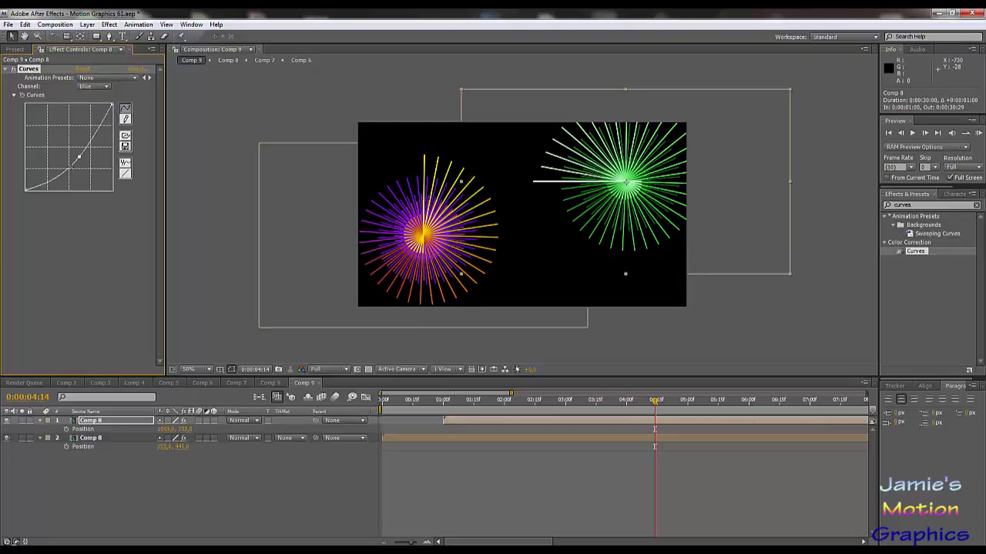
left_click_drag(65, 170, 43, 126)
left_click_drag(79, 156, 93, 181)
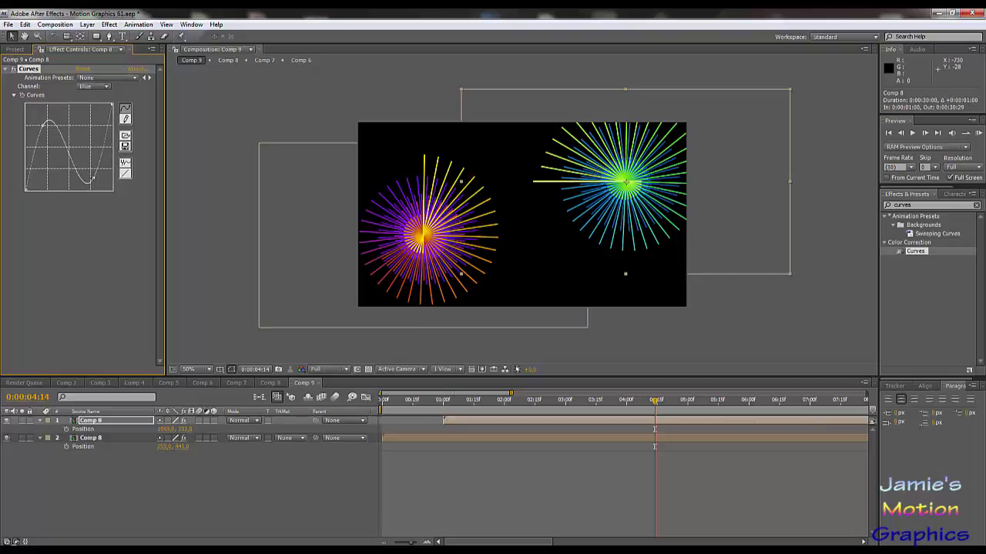
Reshape the Red channel curve with flat shadows, a steep peak at the midtones and a dip in the highlights
left_click(87, 90)
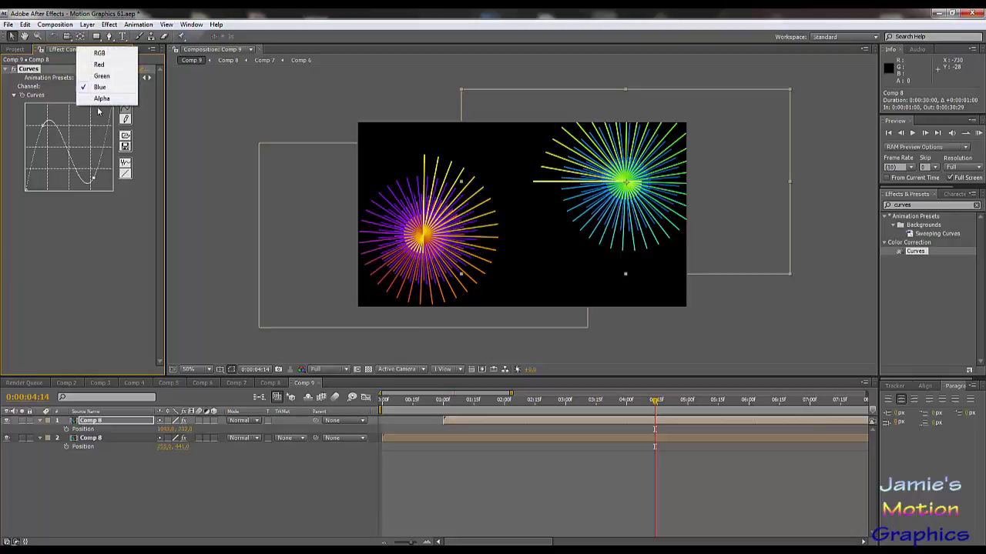
left_click(102, 62)
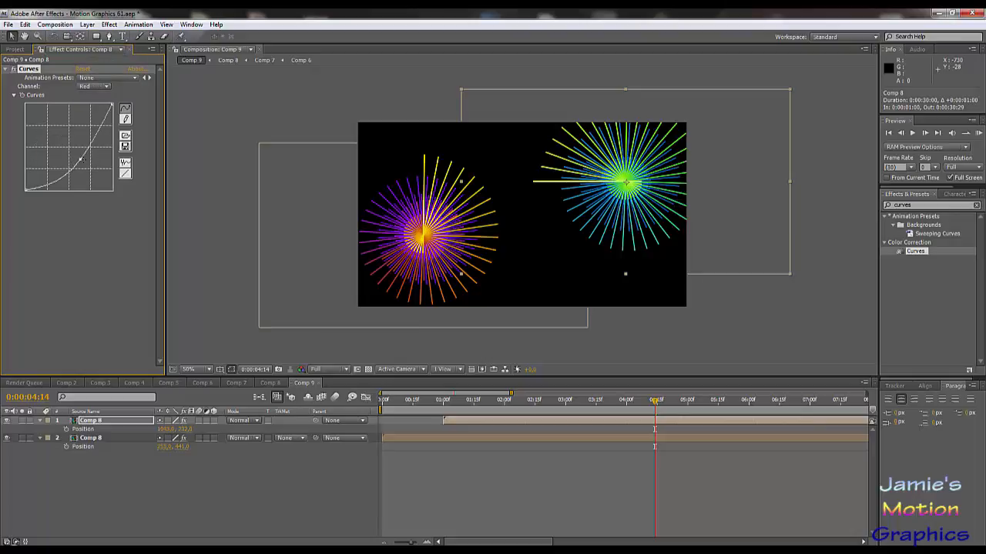
mouse_move(80, 159)
left_mouse_down()
mouse_move(92, 157)
mouse_move(70, 171)
mouse_move(69, 119)
left_mouse_up()
left_click_drag(37, 157, 80, 158)
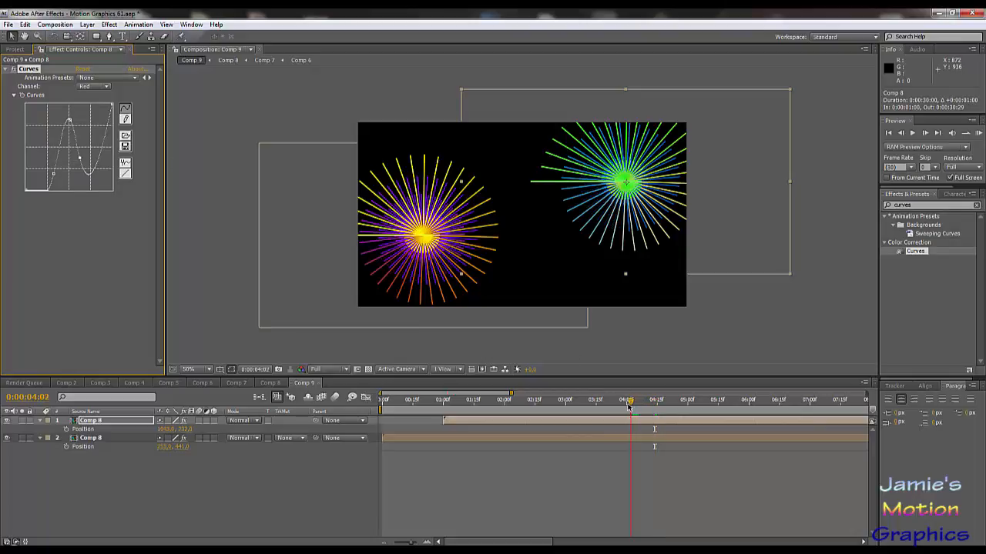
Check both bursts' colours between about 3 and 7 seconds and lower the Red curve's midtone peak slightly
left_click_drag(637, 400, 599, 400)
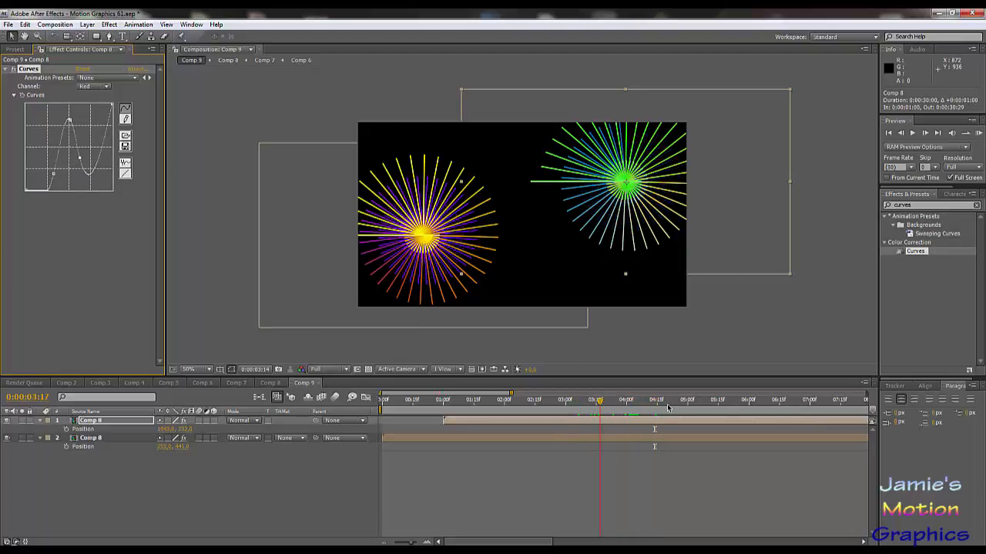
left_click_drag(667, 408, 733, 408)
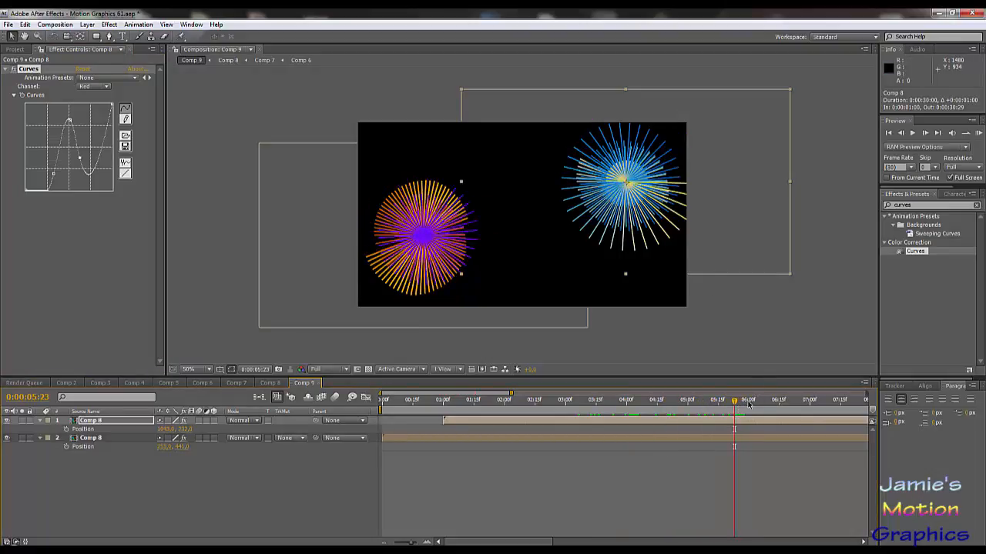
left_click_drag(736, 406, 817, 407)
left_click_drag(886, 414, 701, 414)
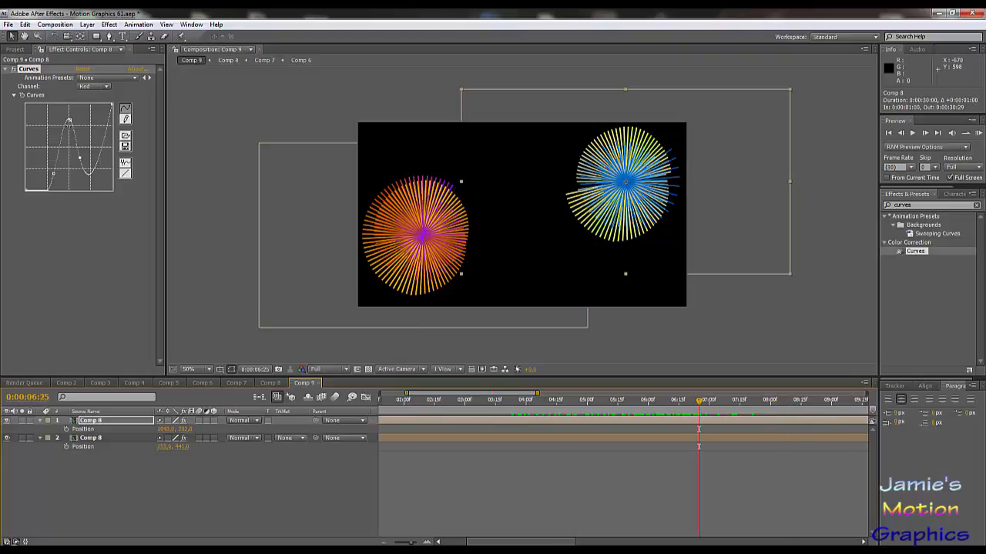
left_click_drag(70, 120, 68, 134)
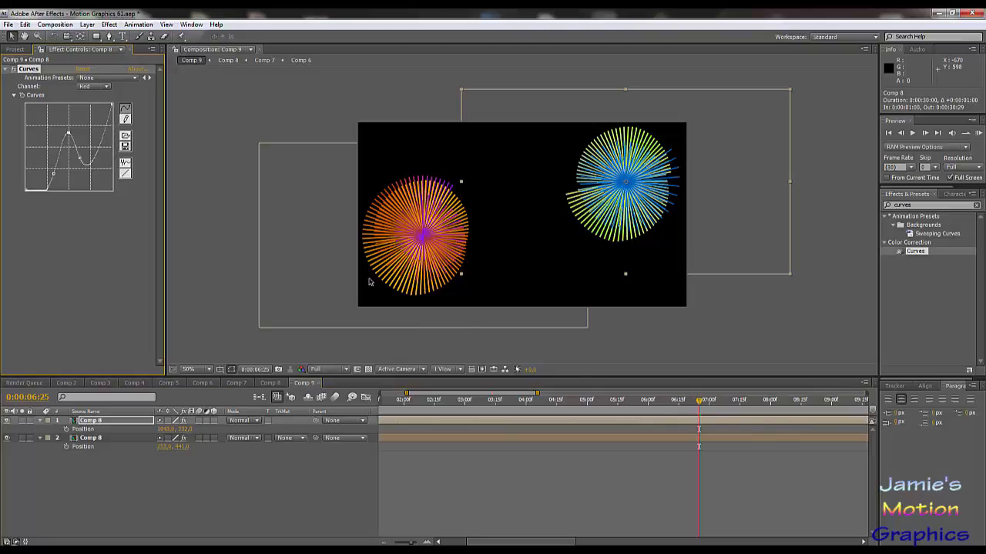
left_click_drag(674, 406, 606, 406)
left_click(698, 401)
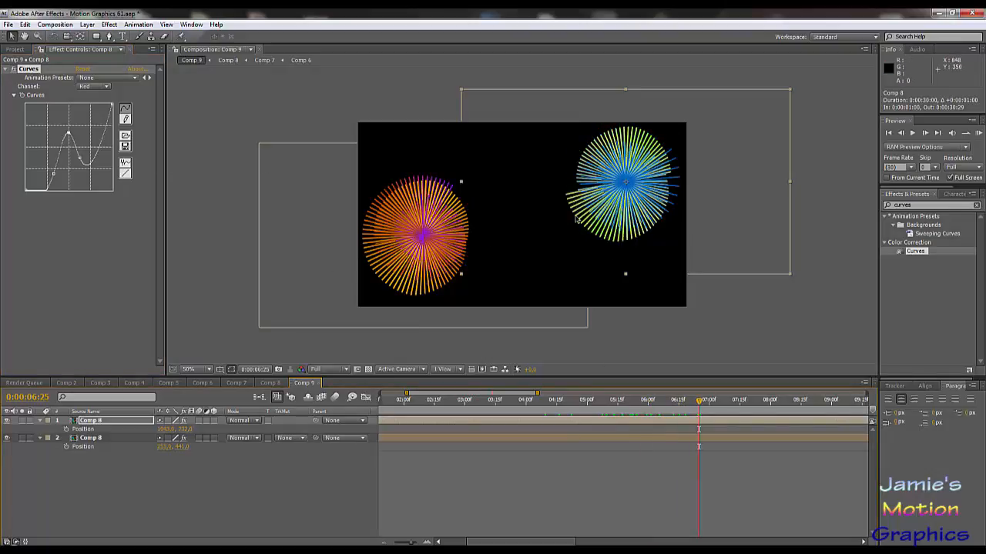
Duplicate the upper Comp 8 layer and reset the Curves effect on the new copy
left_click(105, 429)
left_click(101, 421)
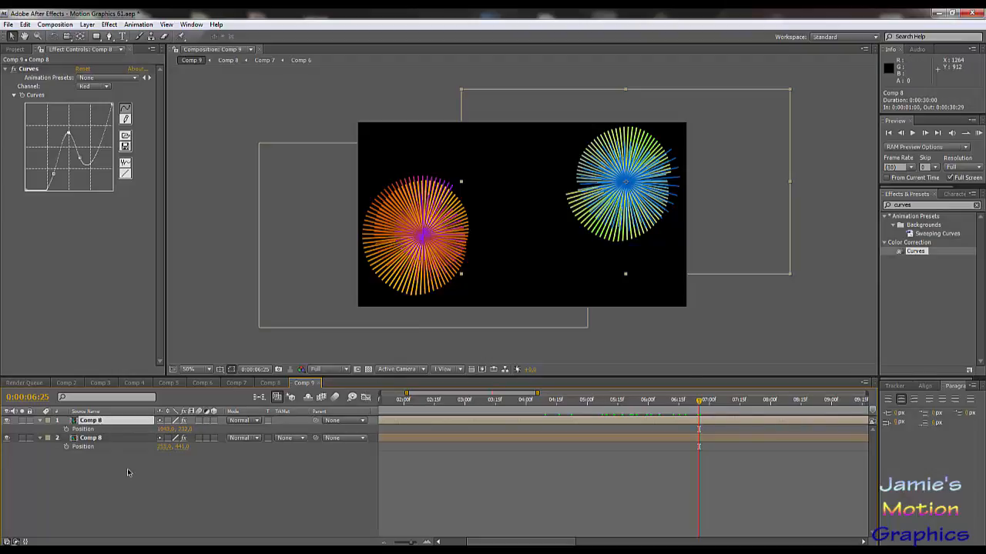
key("ctrl+d")
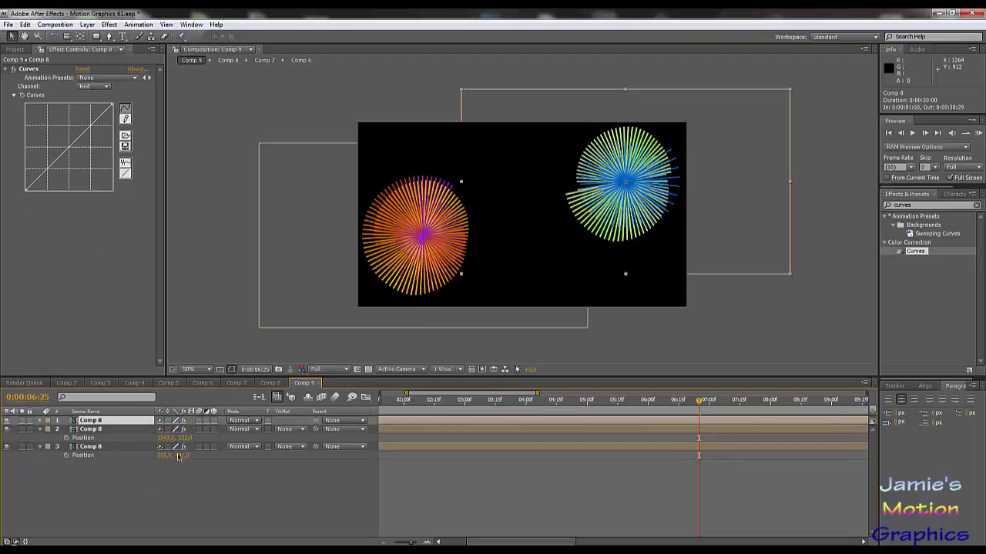
left_click(140, 477)
left_click(100, 423)
left_click(83, 70)
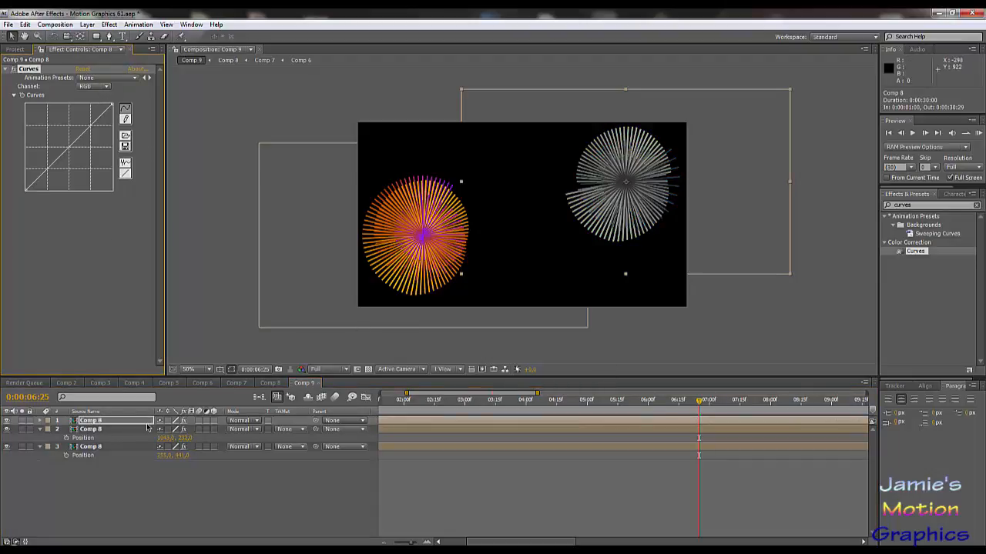
Set the new Comp 8 copy's position to 622, 169 and its scale to 76%
key("p")
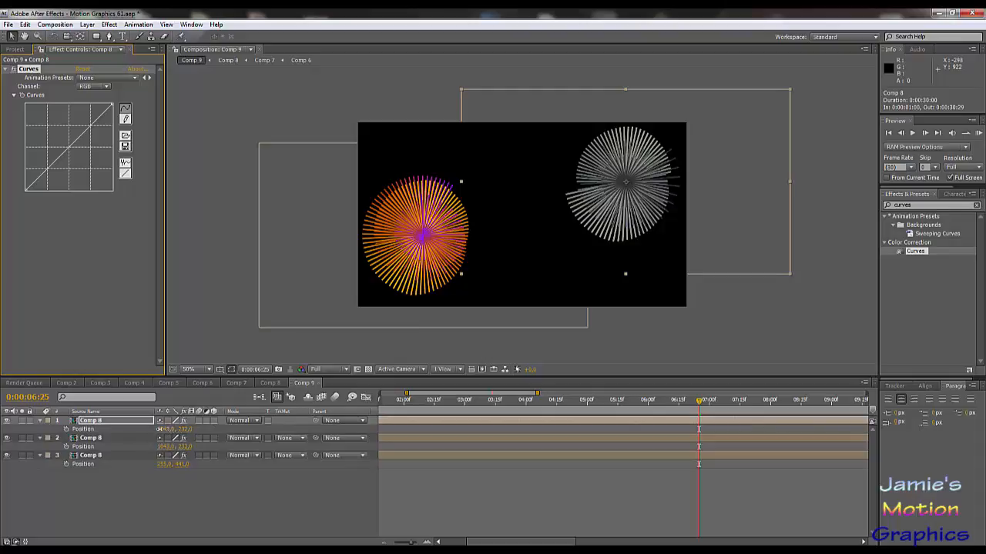
left_click_drag(165, 429, 96, 429)
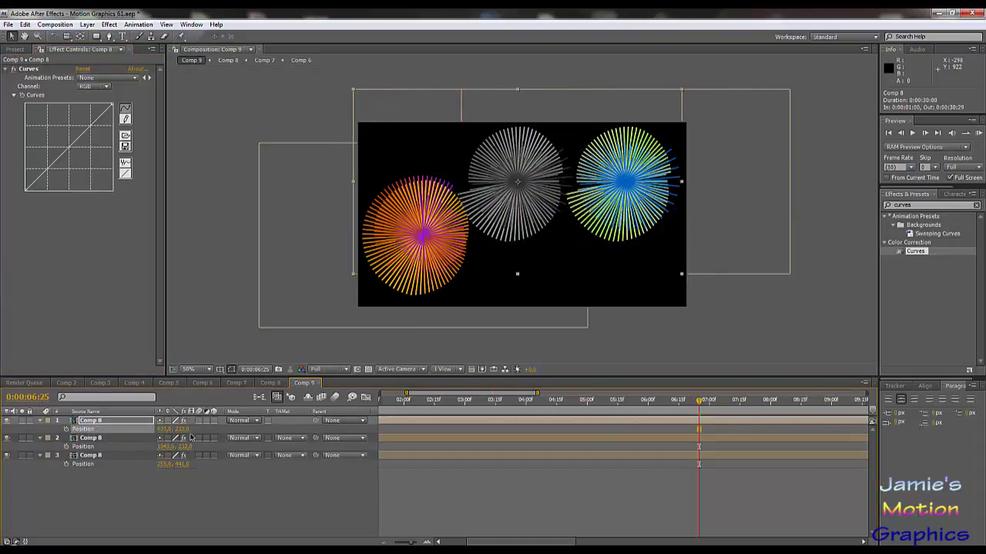
left_click_drag(182, 428, 155, 429)
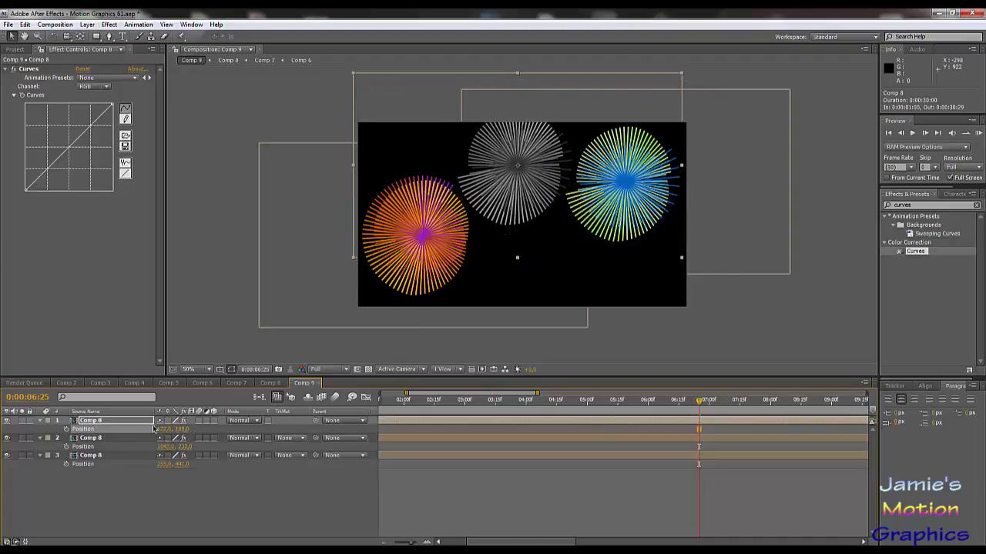
key("s")
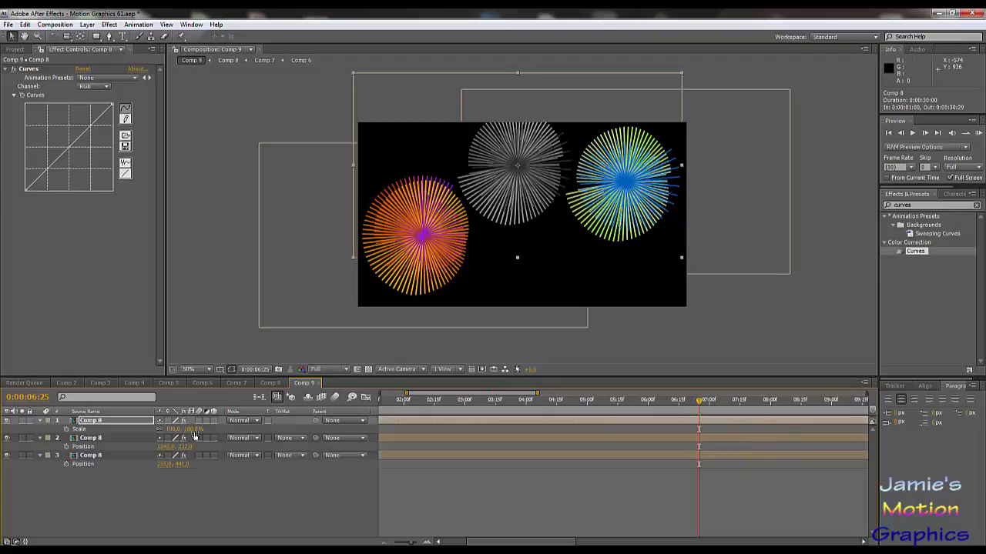
left_click_drag(189, 429, 163, 429)
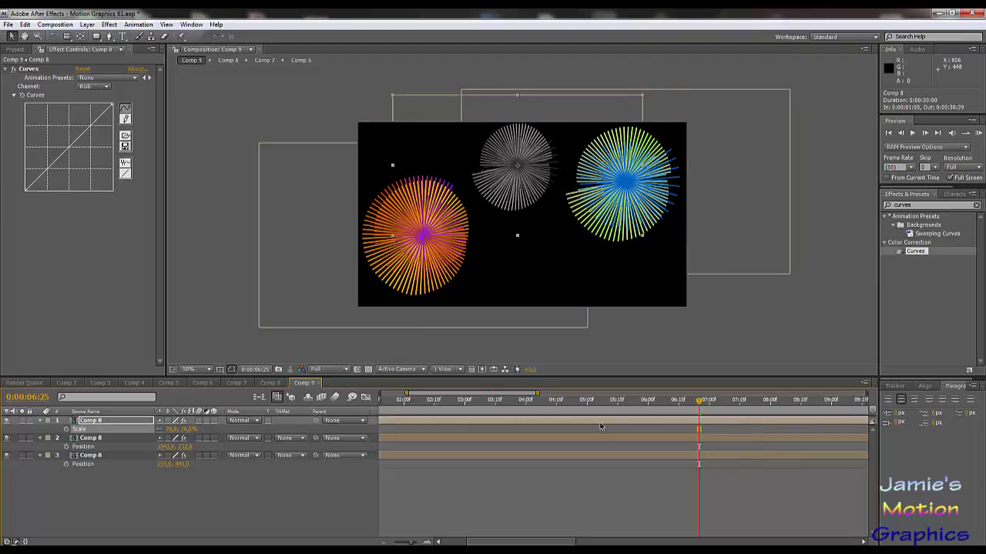
left_click_drag(531, 537, 508, 538)
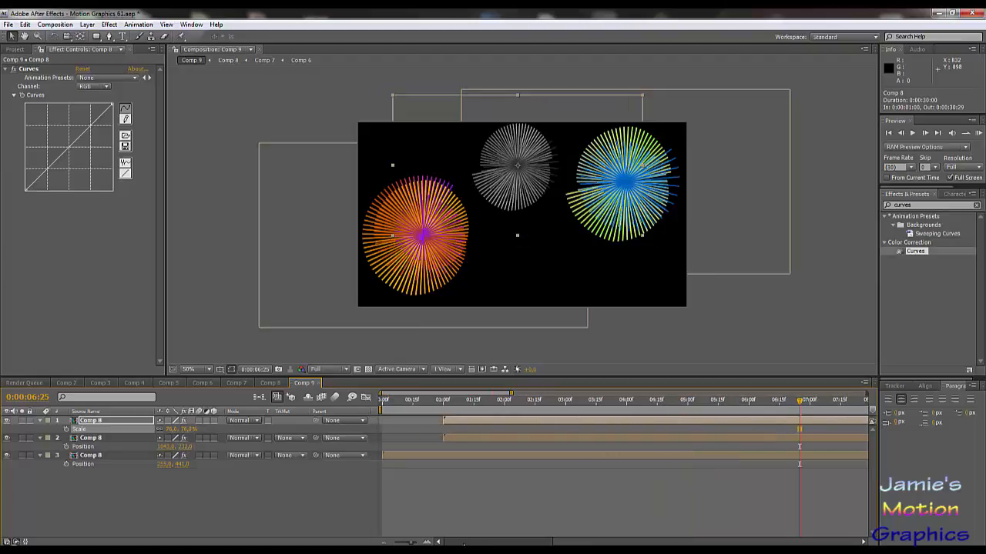
Start the new, topmost Comp 8 layer at 2 seconds and check its burst up to about 6:17
left_click_drag(459, 422, 522, 419)
left_click(505, 408)
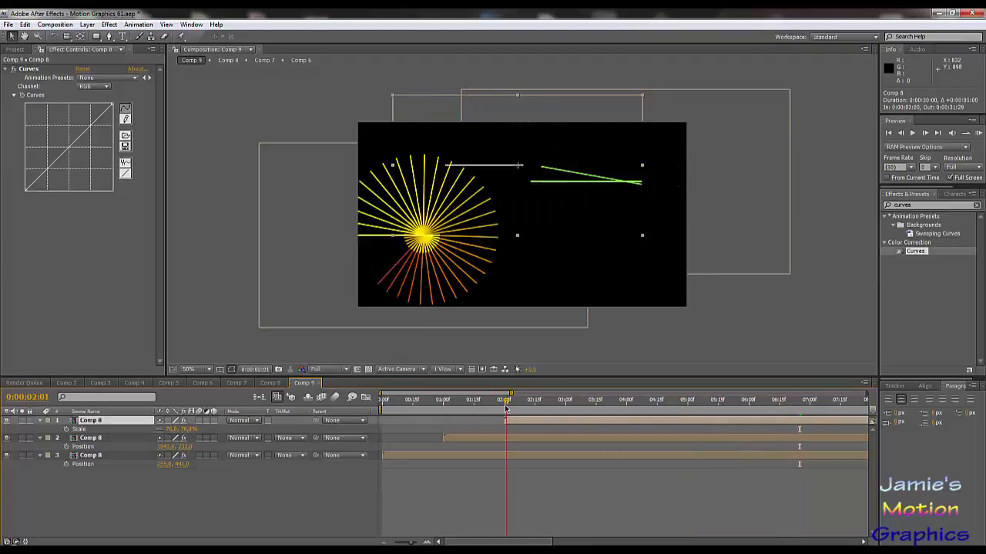
key("Page_Up")
left_click_drag(606, 403, 784, 408)
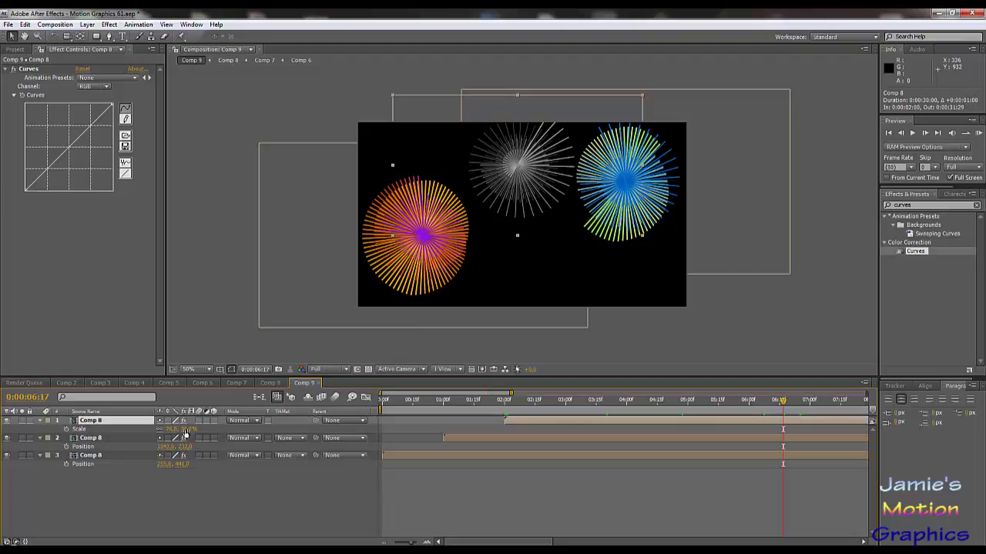
Reshape the new copy's RGB curve with a steep rise in the shadows and a deep dip in the highlights
left_click(90, 89)
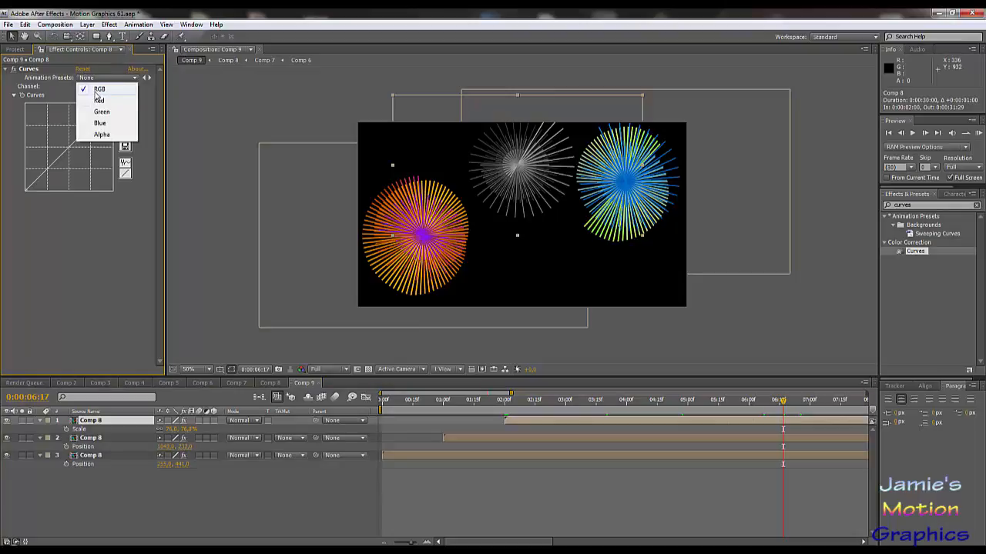
left_click(57, 215)
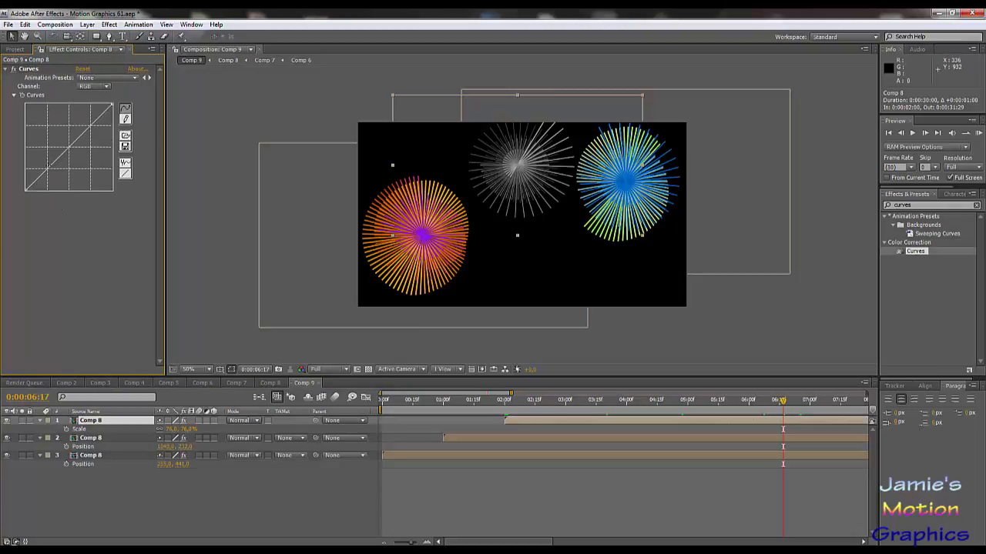
left_click_drag(53, 164, 38, 137)
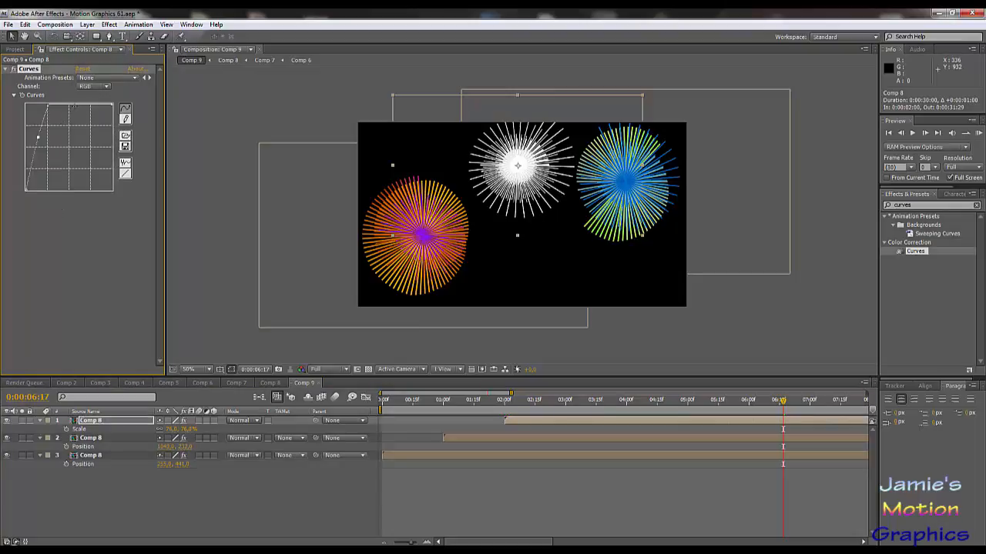
left_click_drag(74, 106, 93, 172)
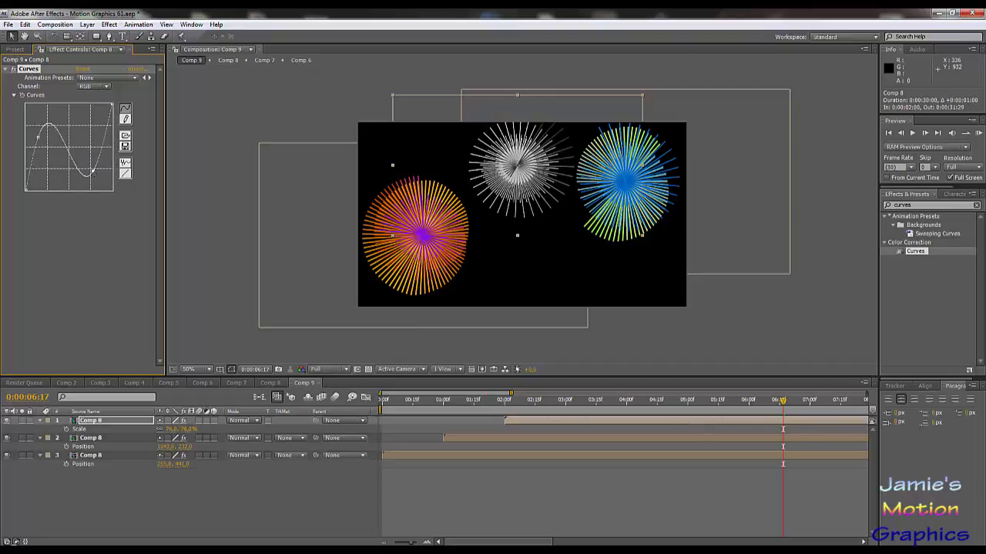
left_click_drag(93, 171, 96, 164)
Raise the midtones of the new copy's Red channel curve
left_click(108, 87)
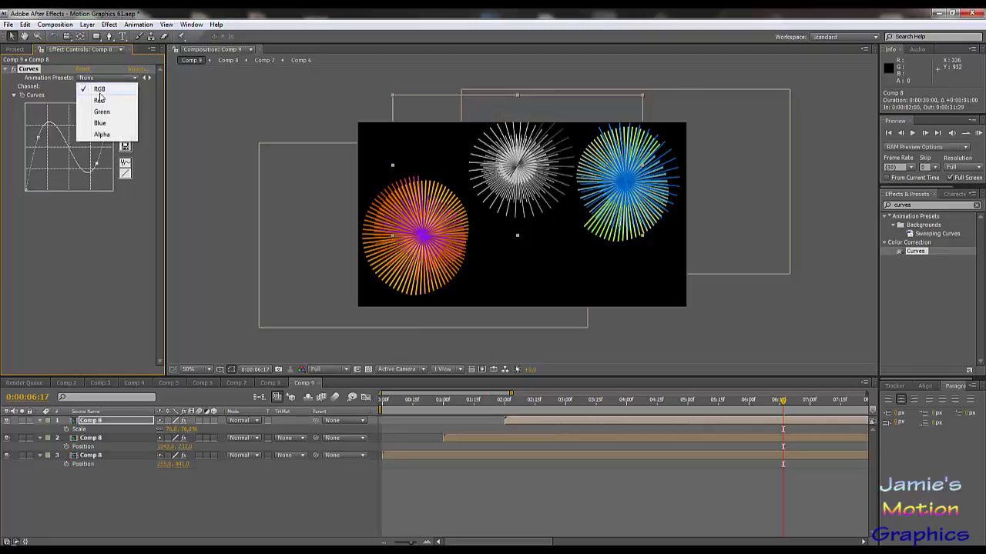
left_click(100, 98)
left_click_drag(78, 136, 76, 131)
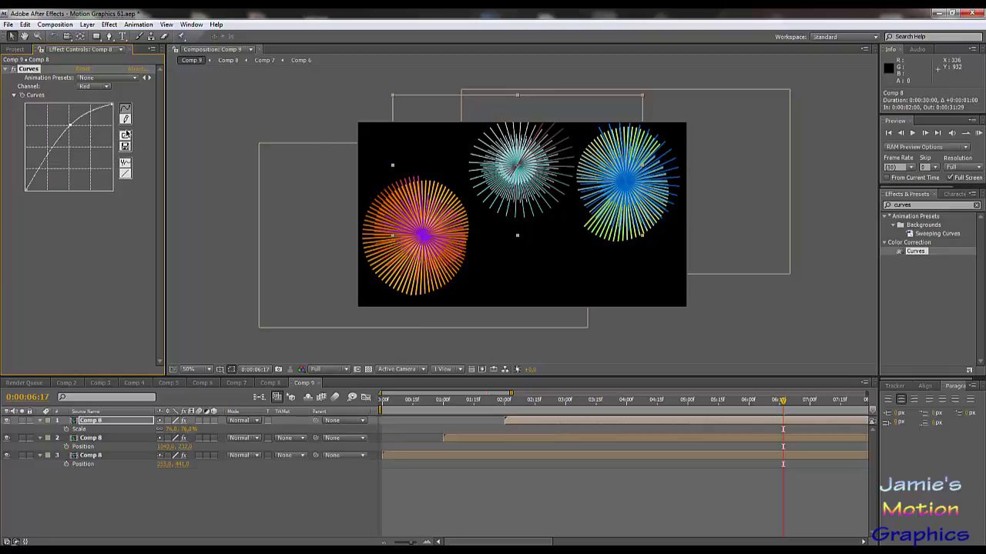
Bow the new copy's Green channel curve downward and check the burst's colours between about 6 and 7 seconds
left_click(98, 87)
left_click(100, 98)
left_click_drag(69, 147, 82, 160)
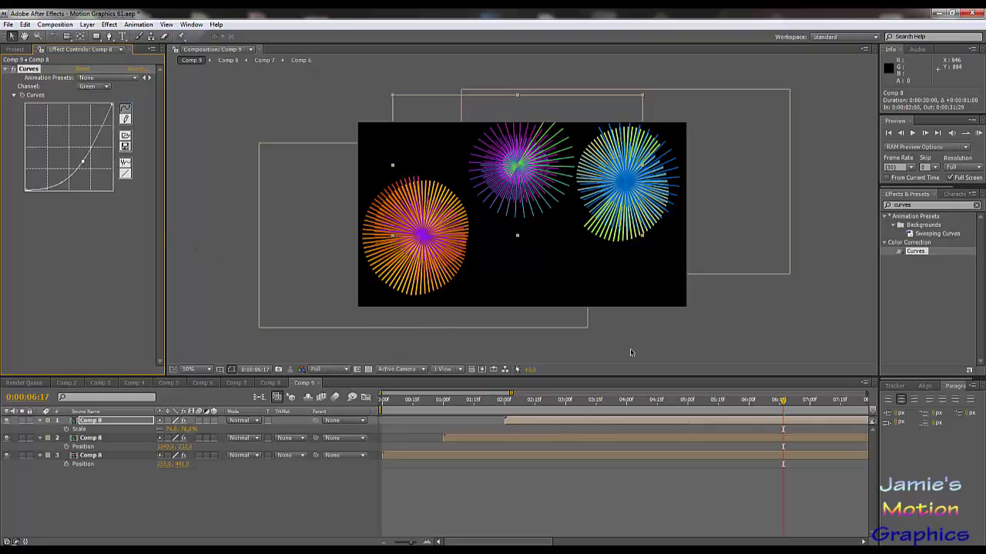
left_click_drag(773, 402, 824, 416)
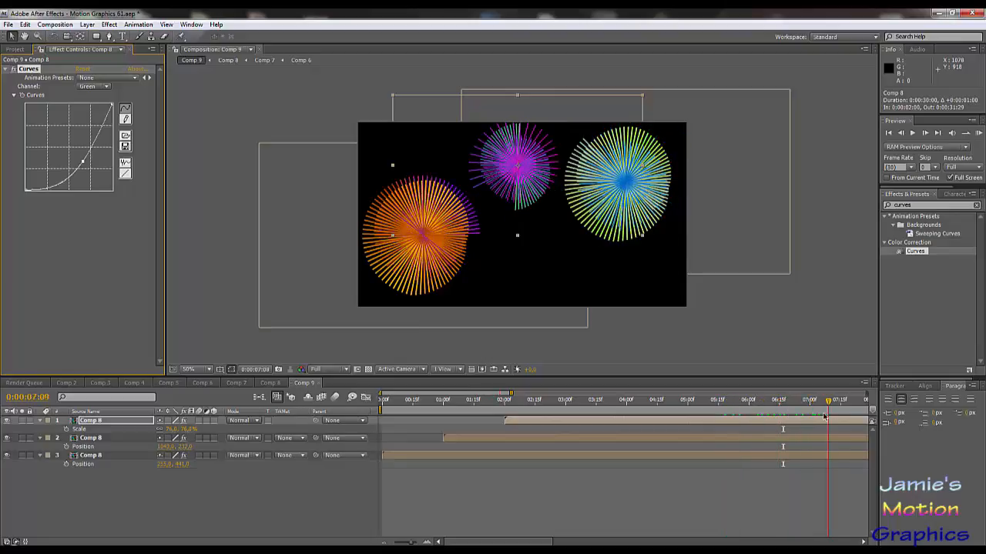
left_click(771, 402)
left_click(760, 408)
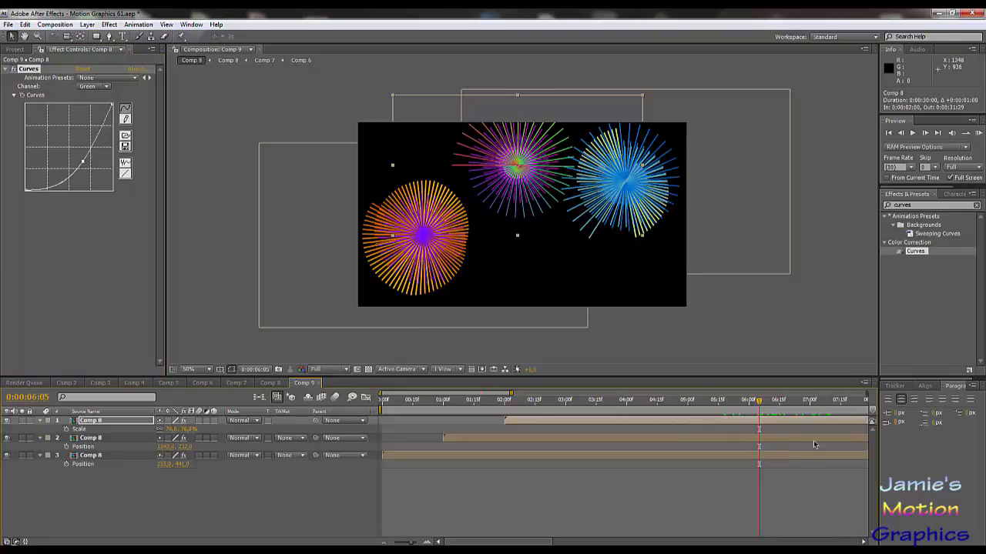
Duplicate the topmost Comp 8 layer and start the copy at 3 seconds, checking it up to about 6:10
left_click(110, 424)
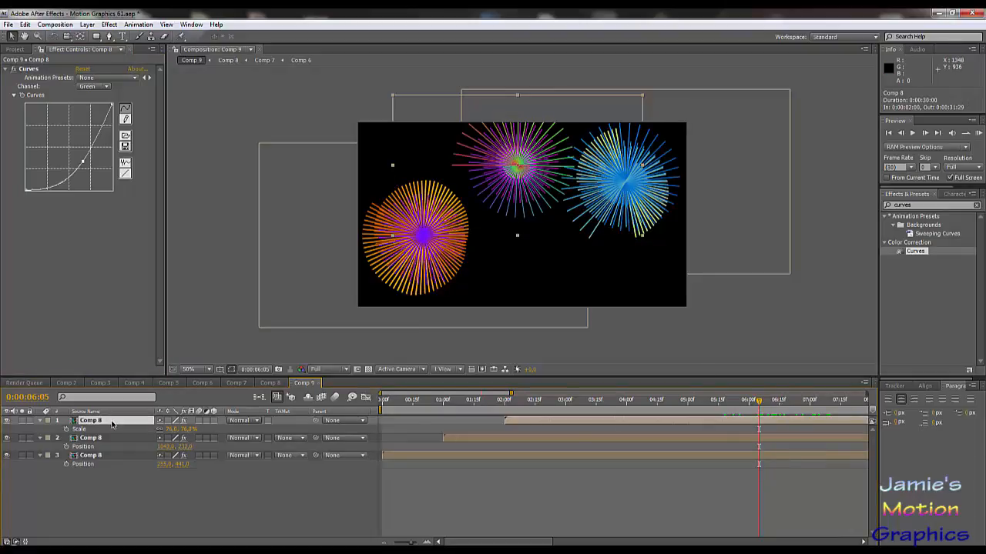
key("ctrl+d")
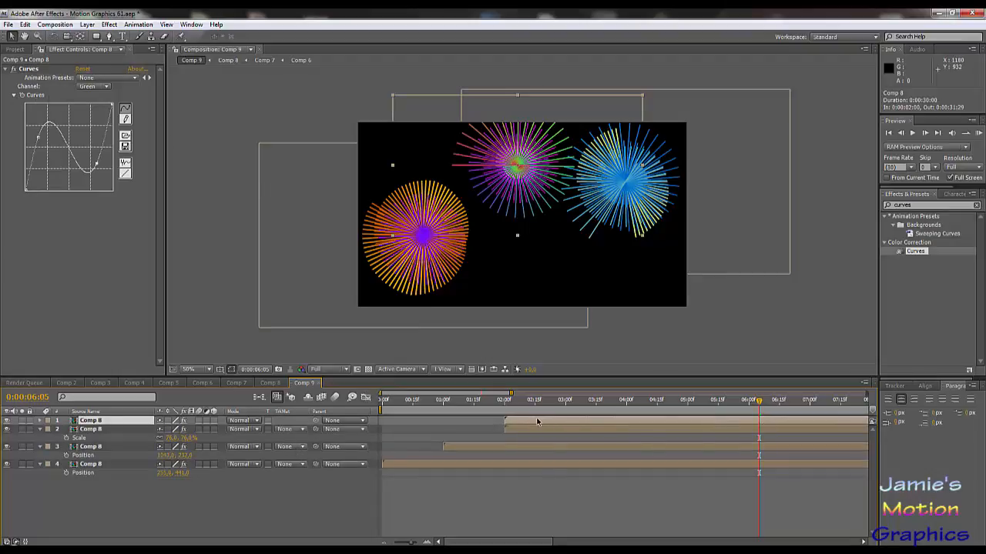
left_click_drag(537, 421, 600, 422)
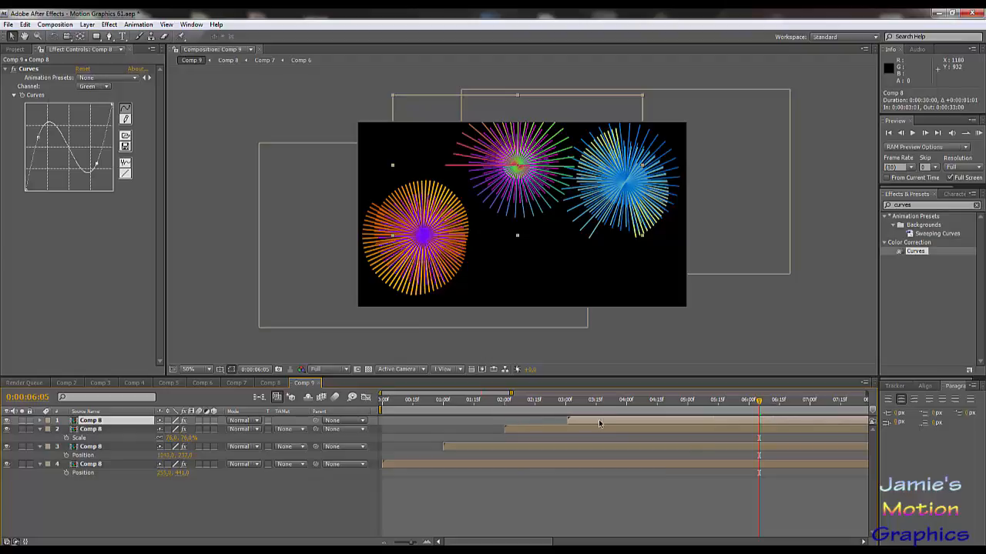
left_click(567, 402)
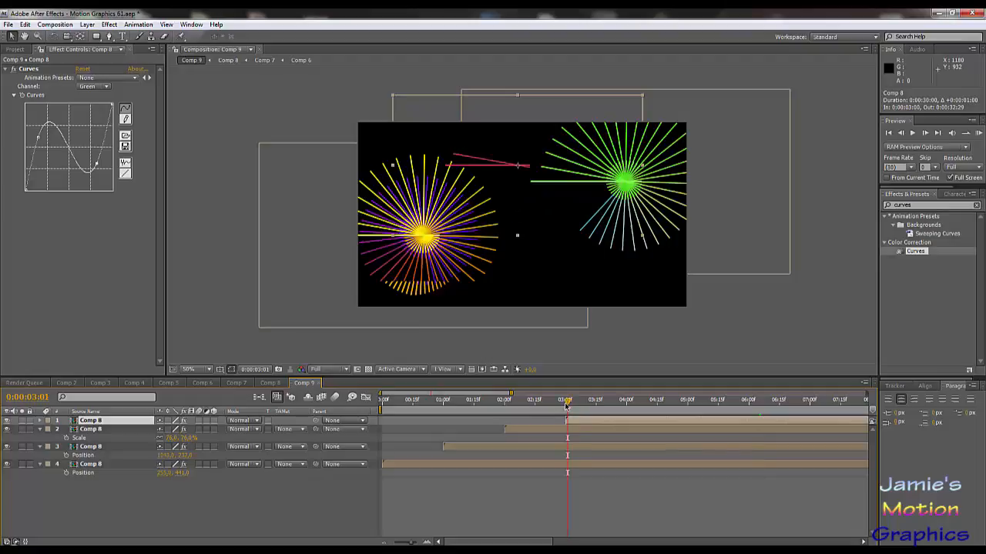
left_click_drag(620, 406, 769, 407)
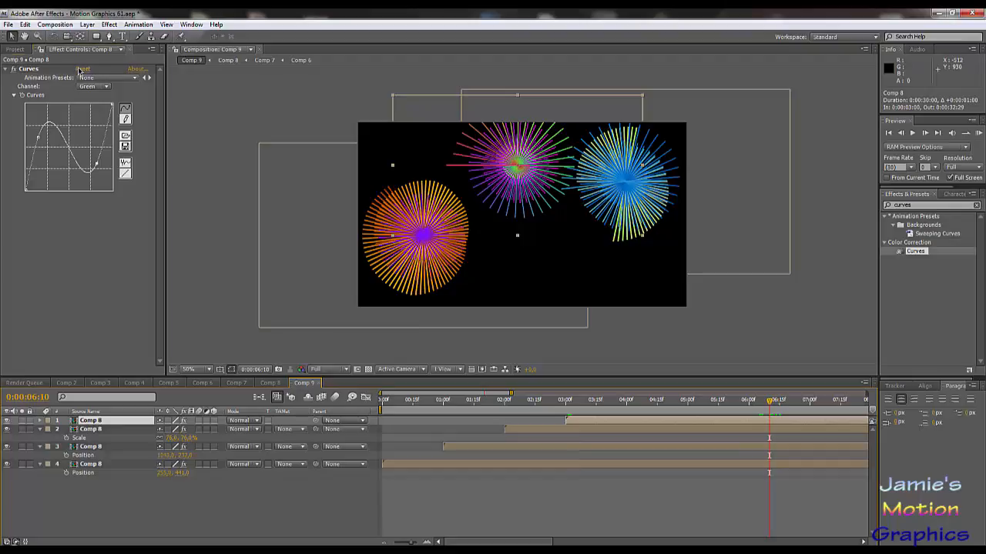
Reset the fourth burst's Curves effect, move the burst to the lower centre of the frame and scale it to 57%
left_click(81, 69)
key("p")
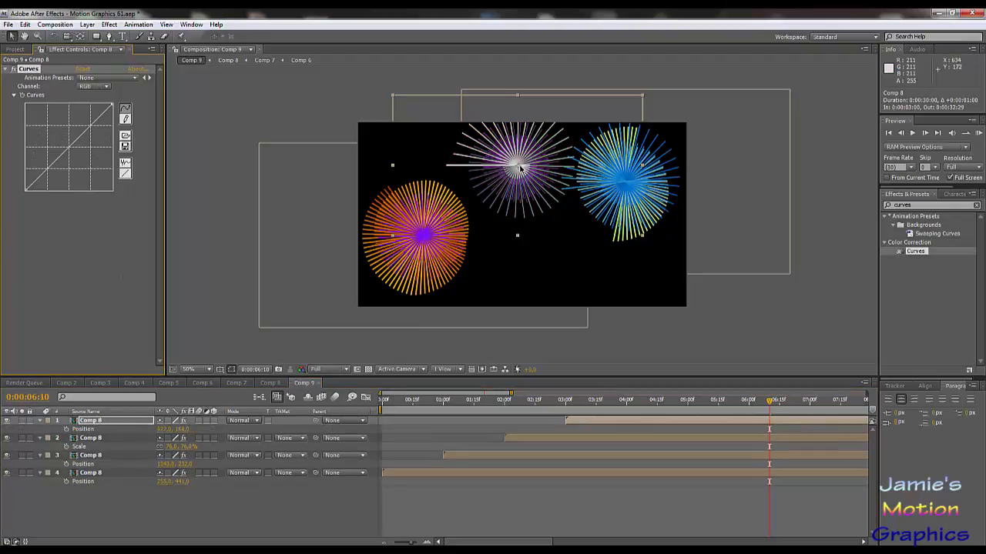
left_click_drag(183, 435, 258, 462)
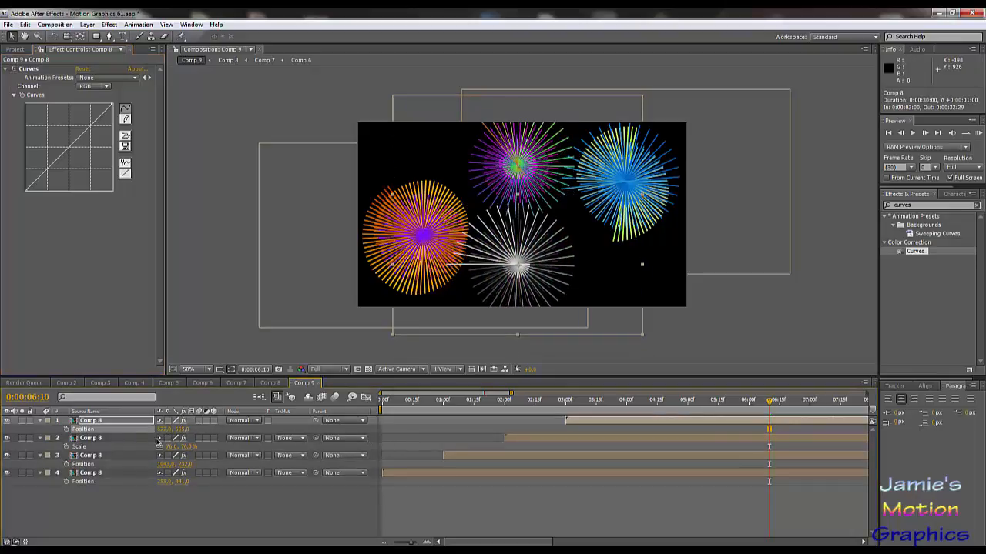
mouse_move(163, 433)
left_mouse_down()
mouse_move(231, 429)
mouse_move(178, 437)
left_mouse_up()
key("s")
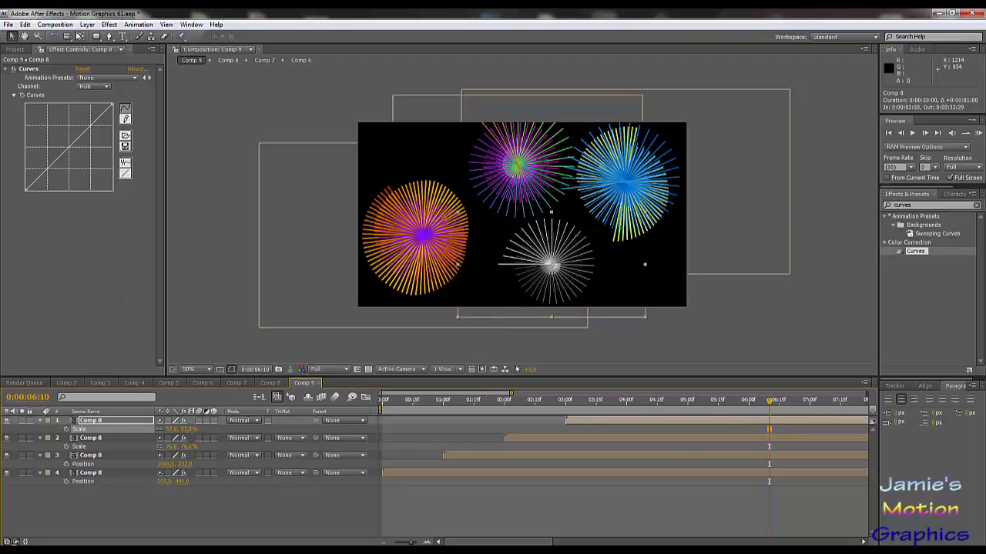
Shape the fourth burst's Green channel curve into an S with lowered shadows and raised highlights
left_click(90, 87)
left_click(103, 113)
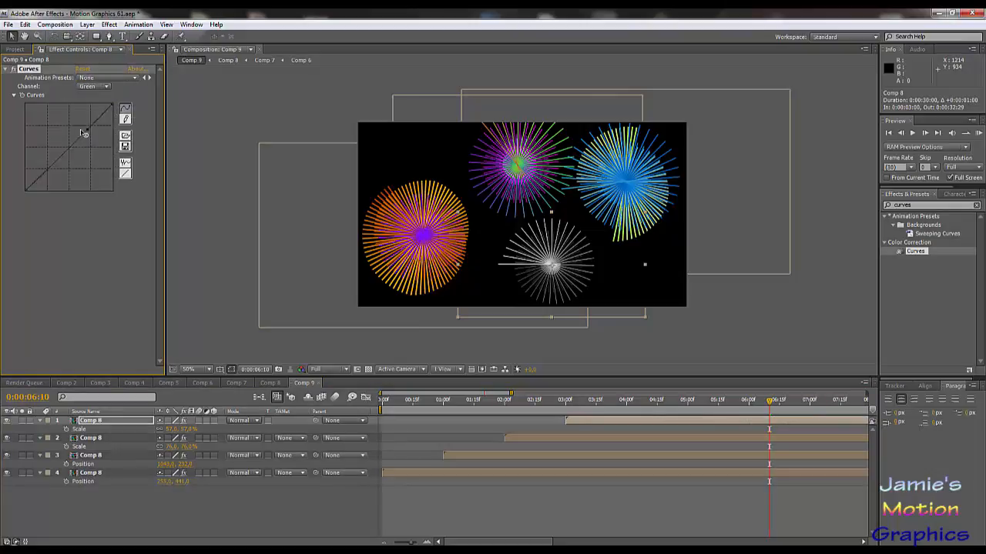
left_click_drag(83, 133, 51, 171)
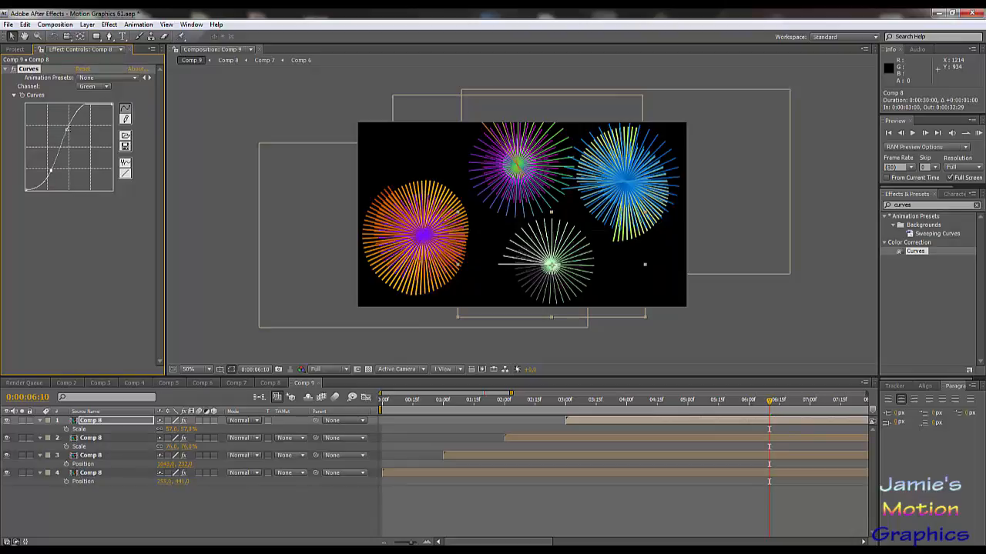
left_click_drag(67, 129, 81, 118)
left_click_drag(51, 169, 53, 178)
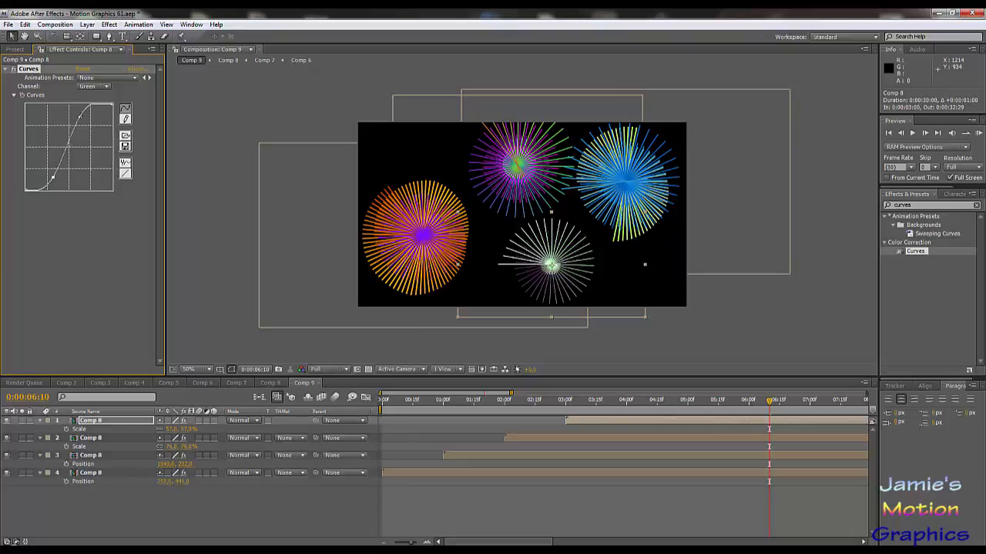
left_click_drag(80, 116, 80, 124)
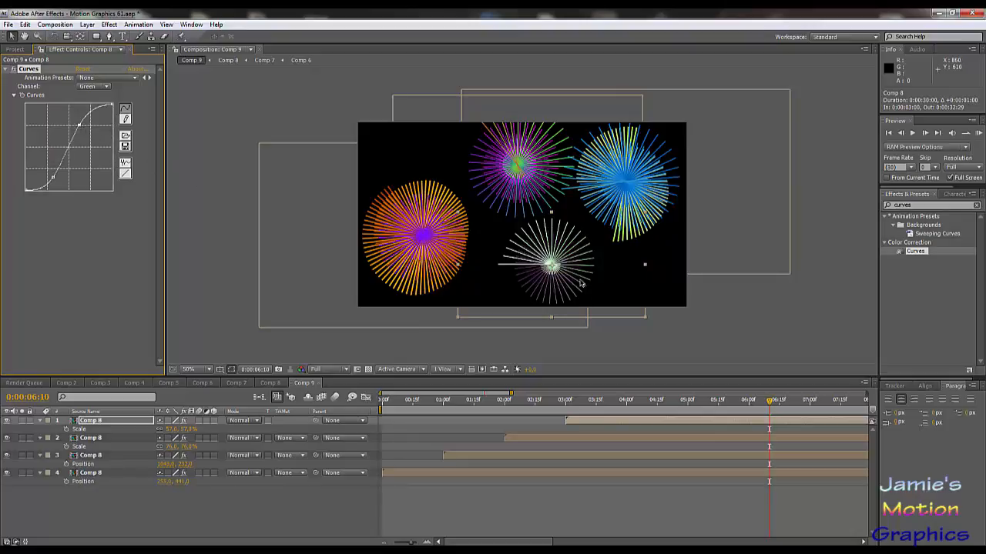
Shape the fourth burst's Red channel curve into an S with lowered shadows and raised highlights, checking the colours at about 6:15
left_click(92, 88)
left_click(96, 77)
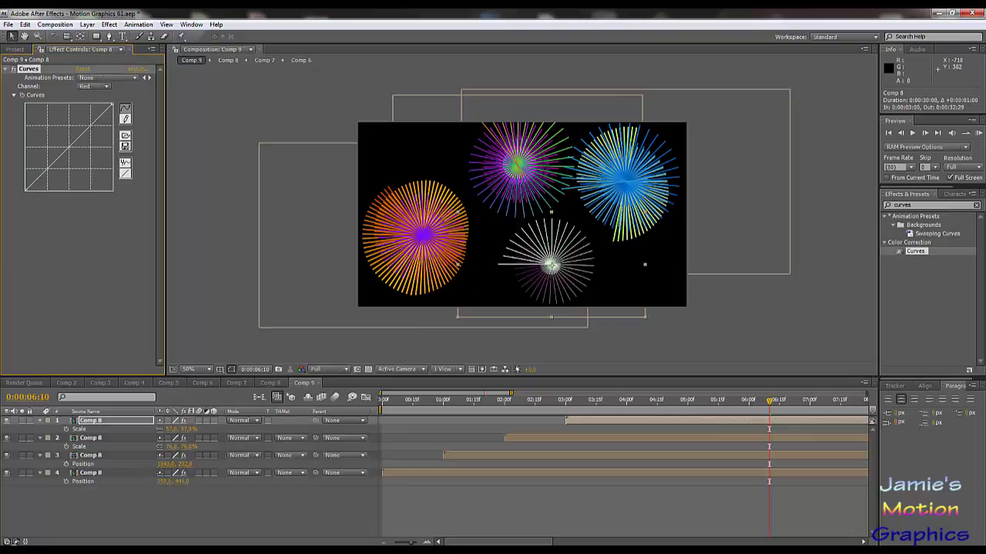
left_click_drag(88, 127, 80, 121)
left_click_drag(42, 162, 56, 176)
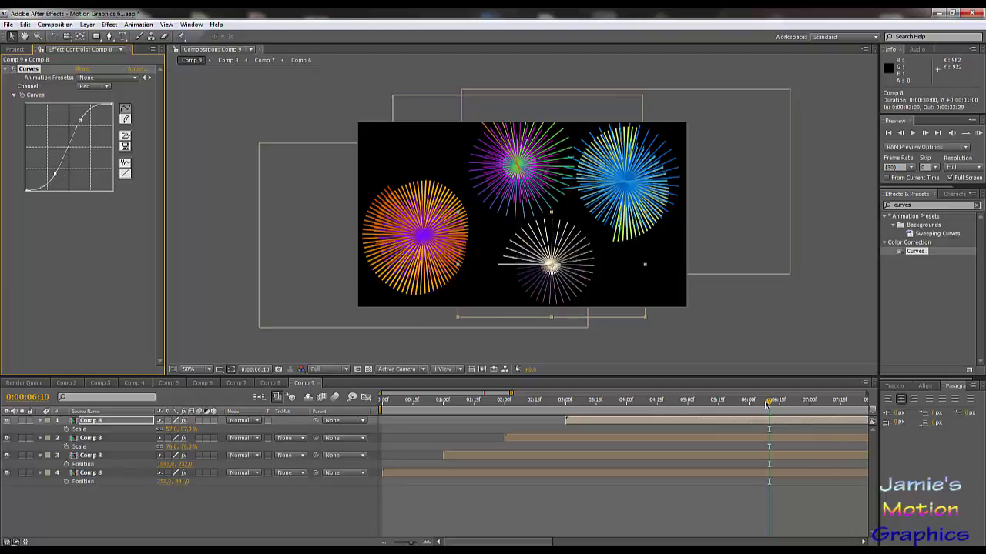
left_click_drag(770, 401, 779, 401)
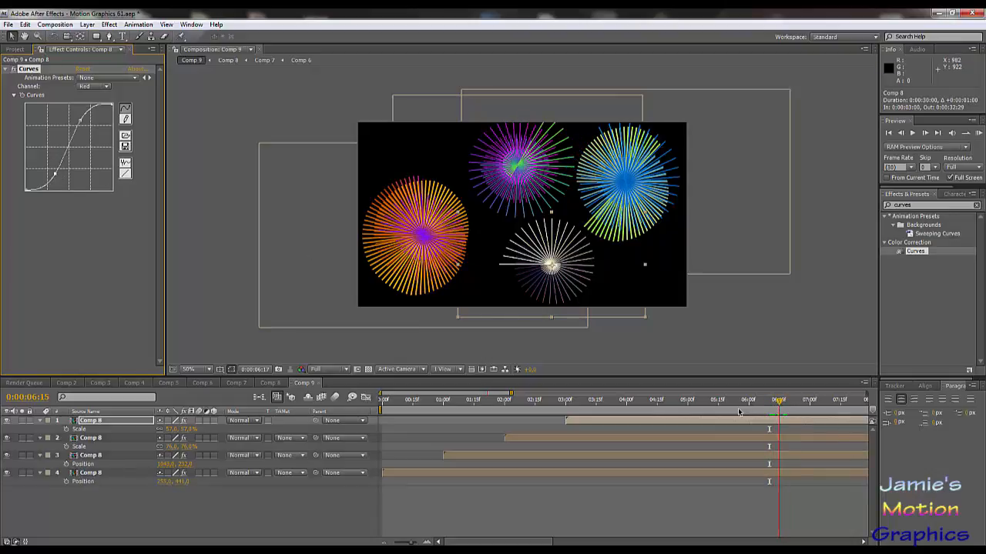
Raise the Blue channel curve's shadows and lower its highlights, checking the fourth burst's colours back to about 5:05
left_click(104, 87)
left_click(102, 110)
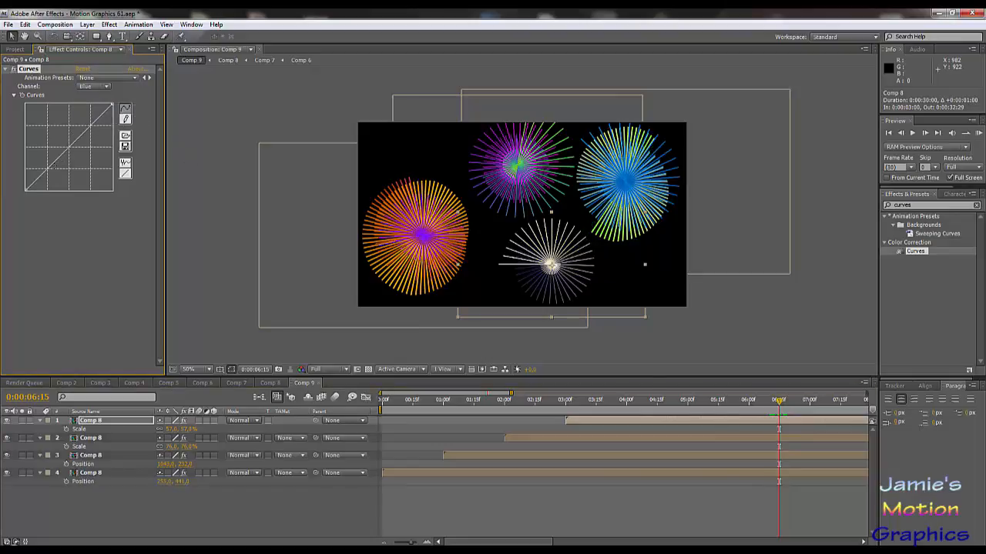
left_click_drag(54, 165, 41, 153)
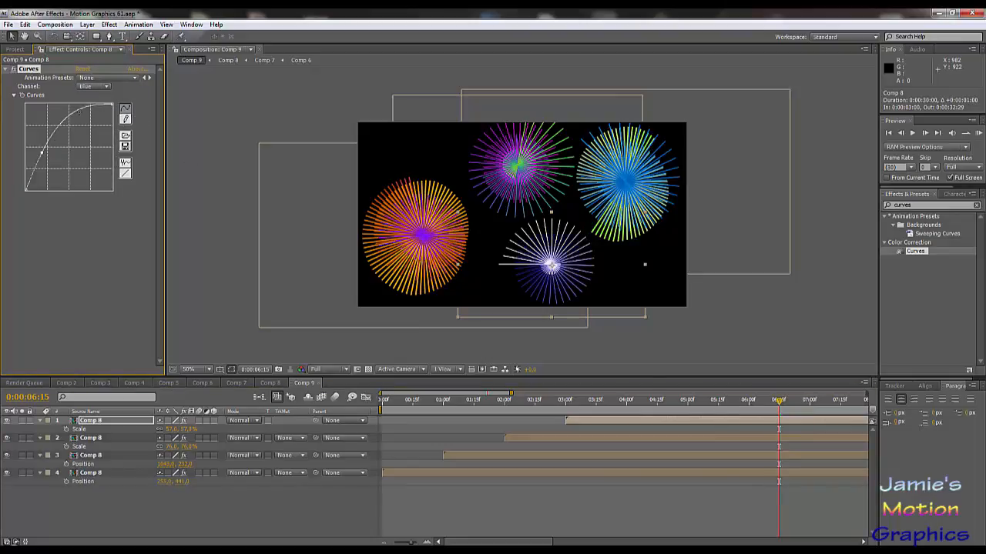
left_click_drag(78, 112, 86, 146)
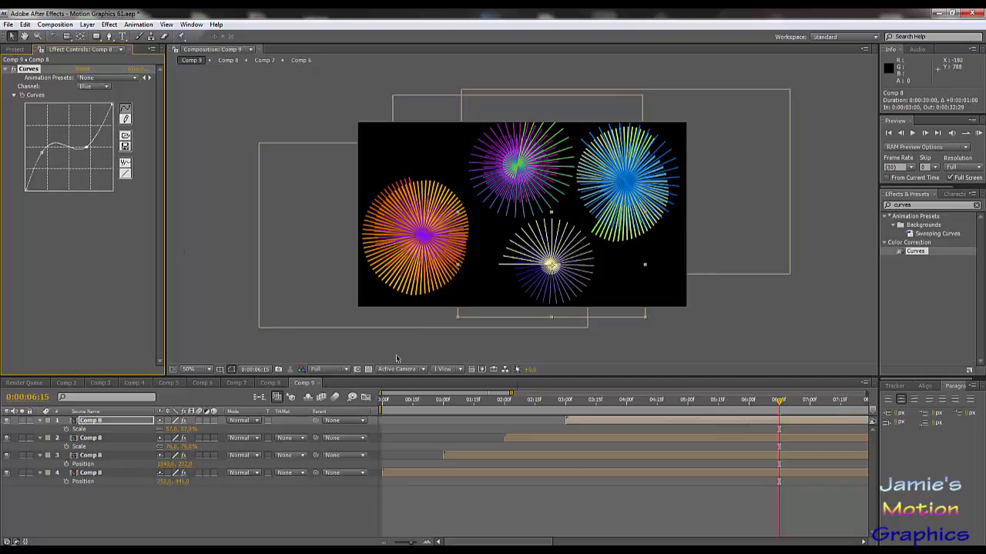
left_click_drag(756, 403, 698, 408)
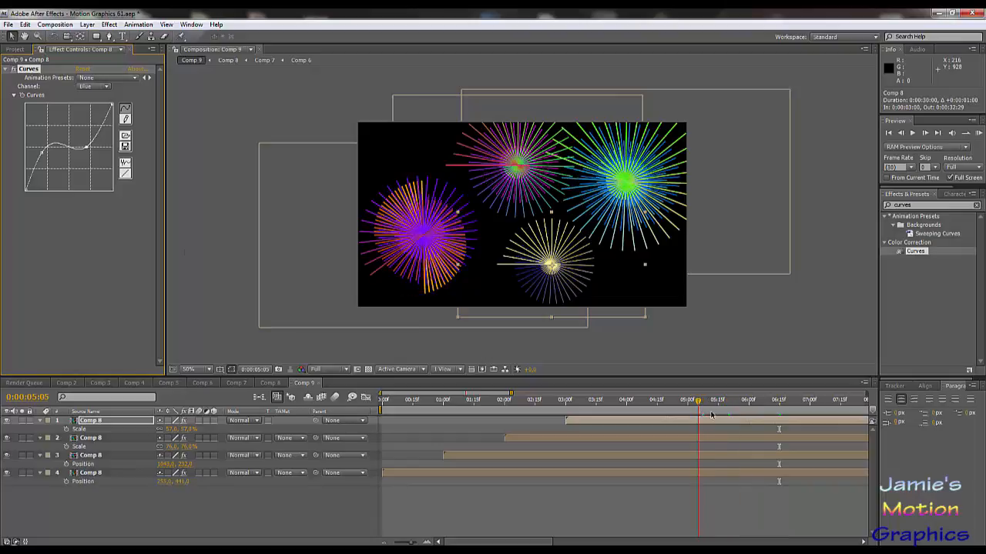
Reshape the fourth burst's Green channel curve into a single deep downward bow with one control point in the upper midtones
left_click(97, 86)
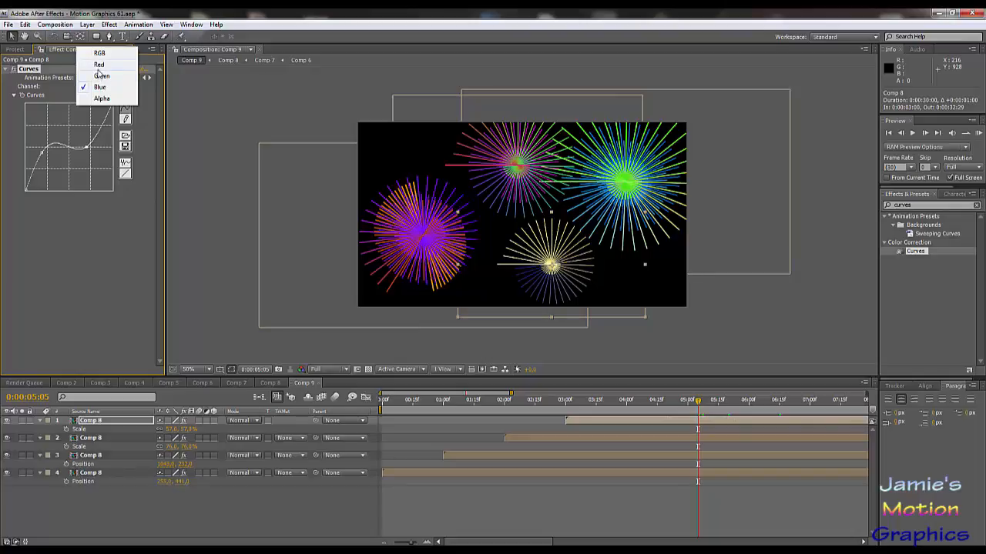
left_click(99, 64)
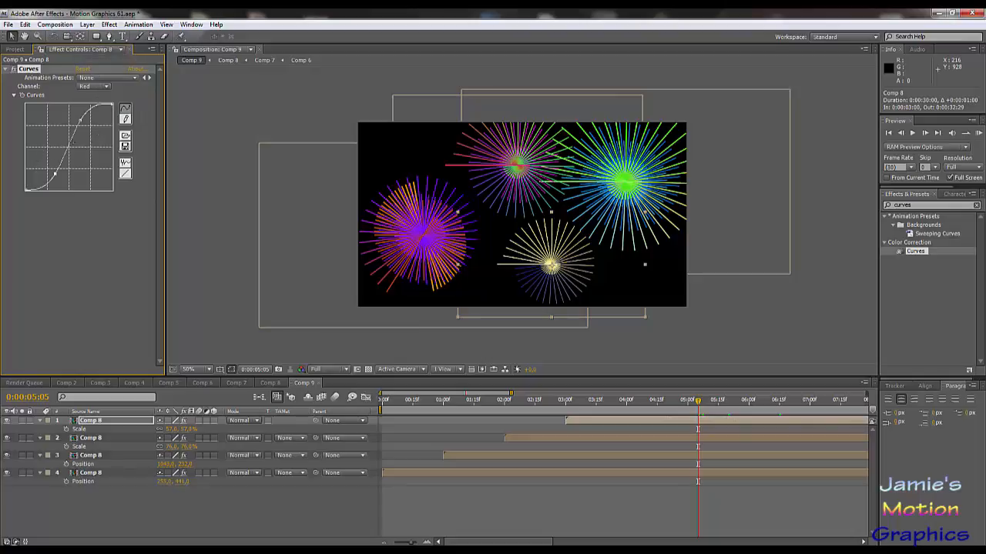
left_click(94, 85)
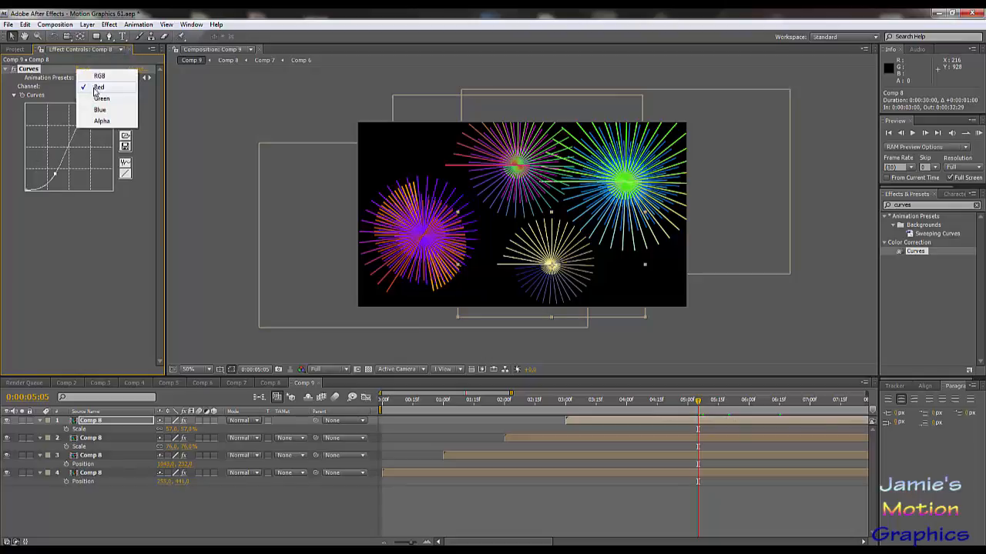
left_click(98, 96)
left_click_drag(78, 125, 120, 104)
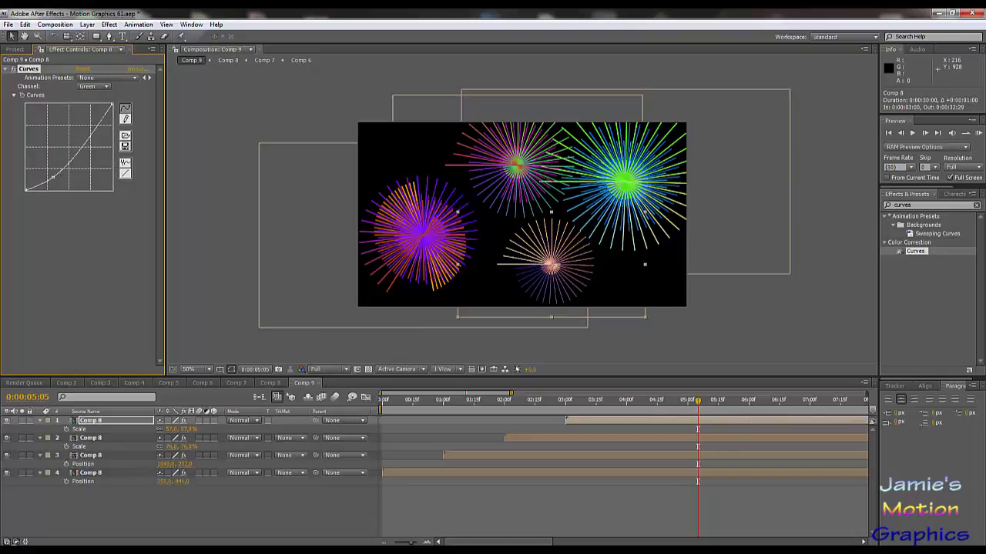
left_click_drag(52, 178, 83, 161)
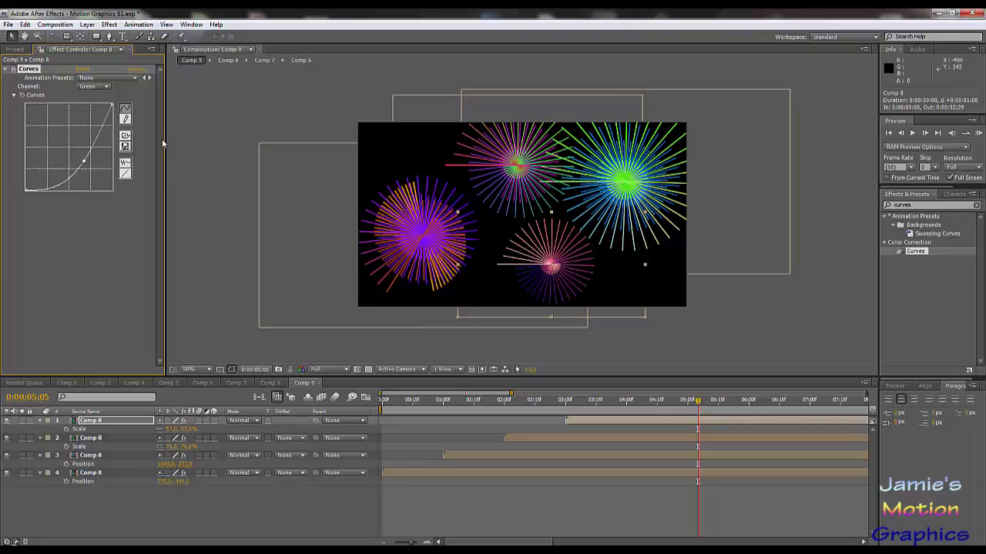
Reshape the fourth burst's Red channel curve with raised shadows and lowered highlights, checking the colours between 4:01 and 6:05
left_click(100, 87)
left_click(99, 76)
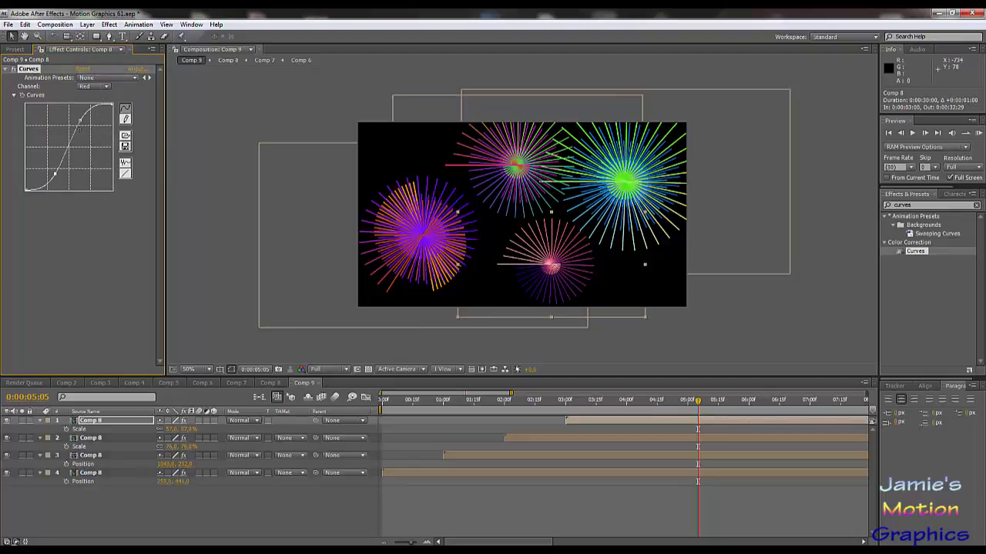
mouse_move(41, 184)
left_mouse_down()
mouse_move(41, 163)
mouse_move(39, 191)
mouse_move(27, 197)
left_mouse_up()
left_click_drag(41, 163, 21, 204)
left_click_drag(56, 154, 96, 151)
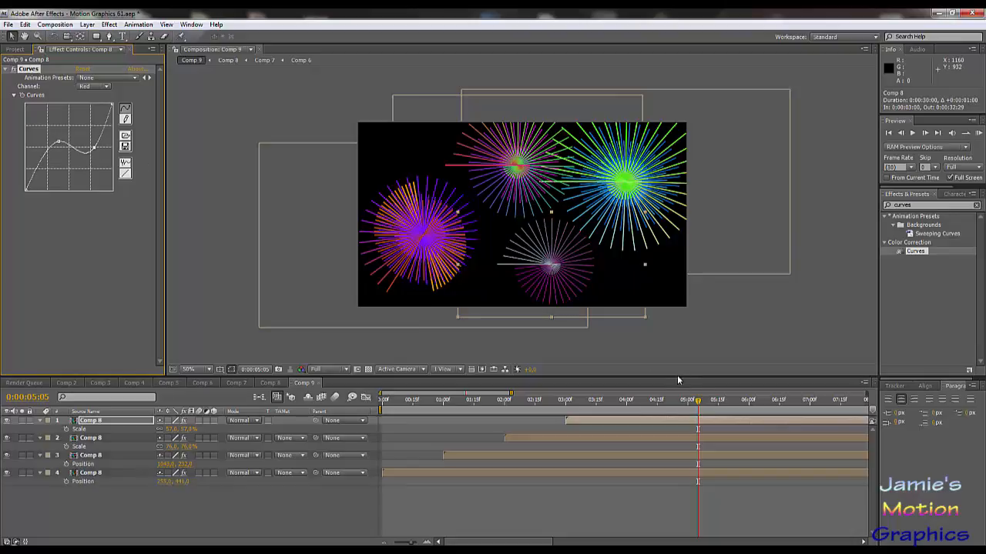
left_click_drag(665, 401, 629, 402)
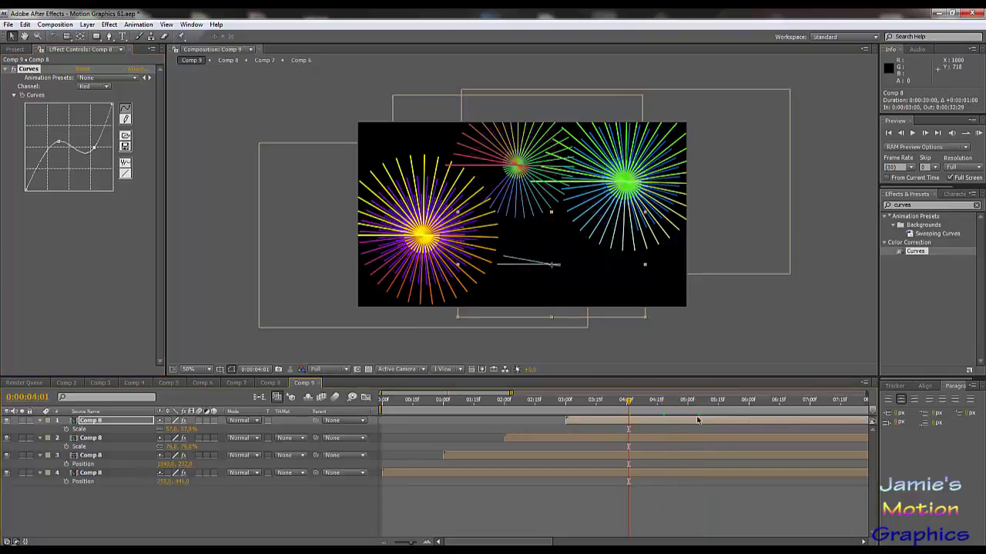
left_click(721, 401)
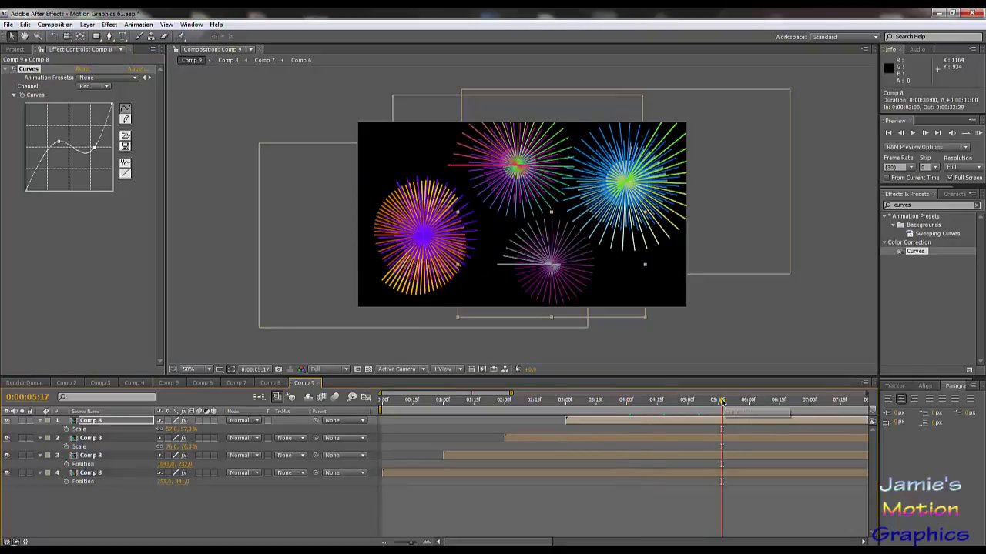
left_click(759, 401)
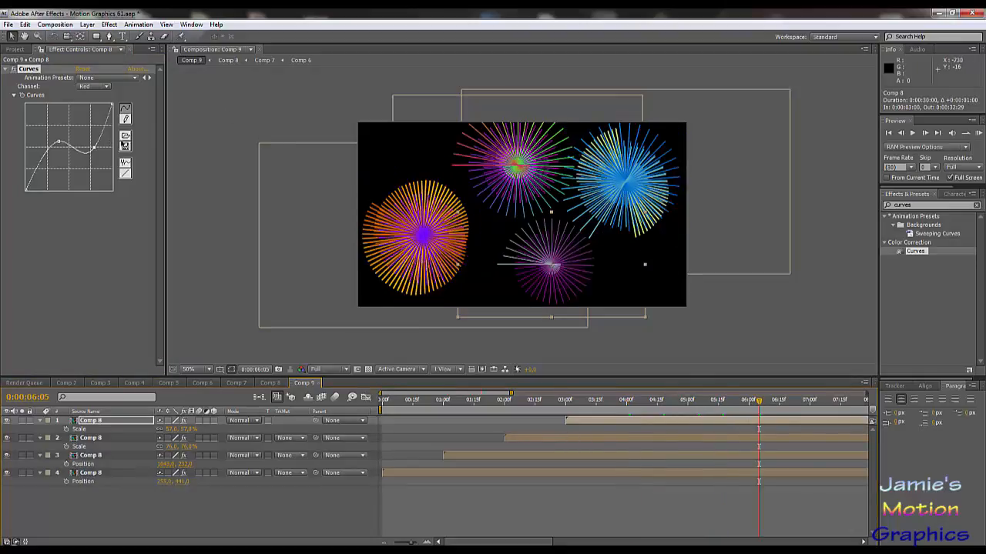
Rework the fourth burst's Red channel curve back into an S by lowering its shadow point and raising its highlight point
mouse_move(58, 142)
left_mouse_down()
mouse_move(59, 164)
mouse_move(57, 150)
left_mouse_up()
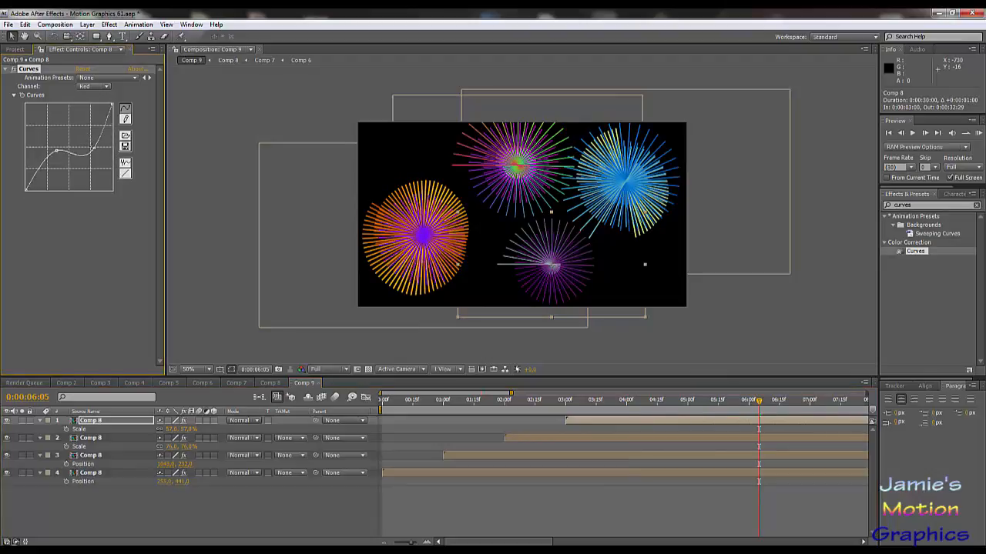
left_click_drag(93, 146, 85, 135)
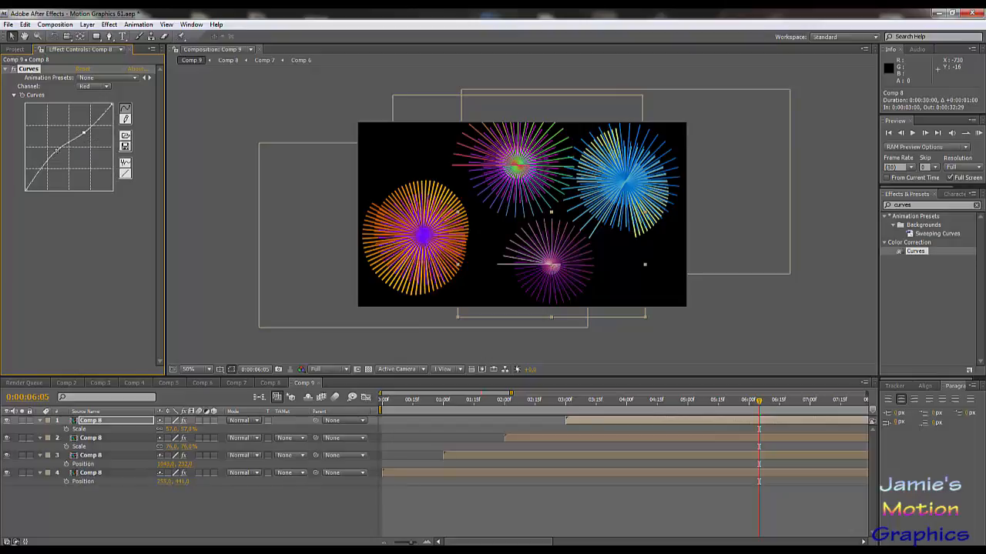
left_click_drag(57, 150, 63, 168)
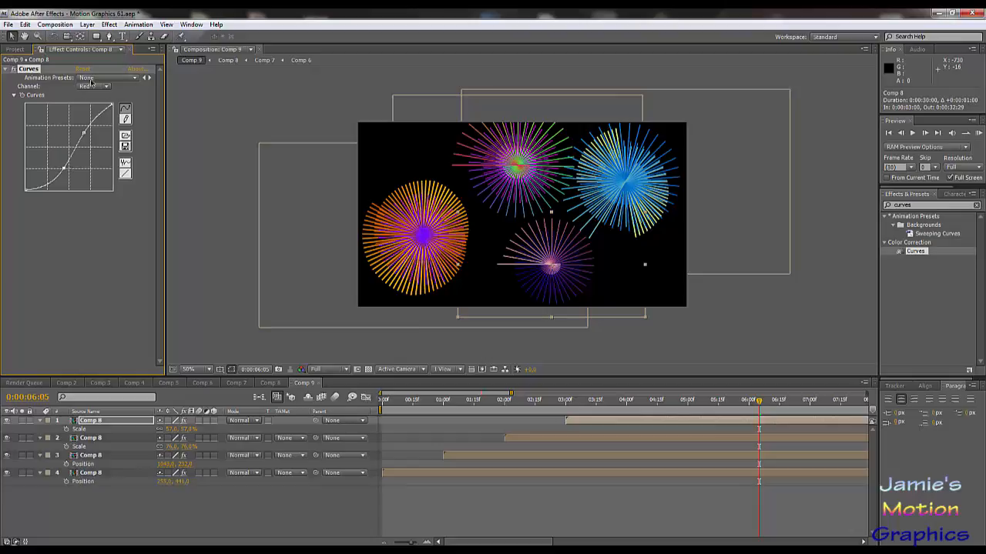
Search the effects library for "change"
left_click_drag(919, 205, 809, 210)
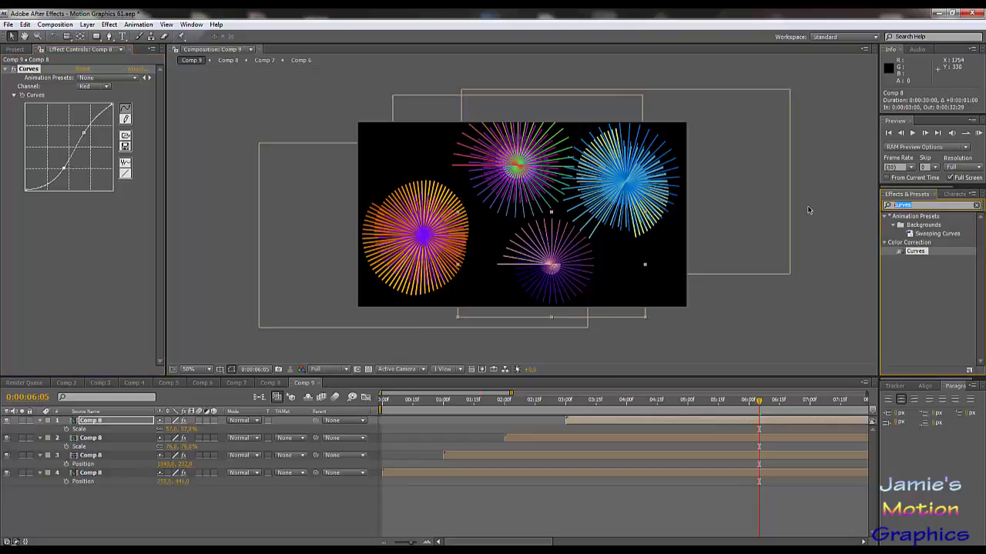
type("color")
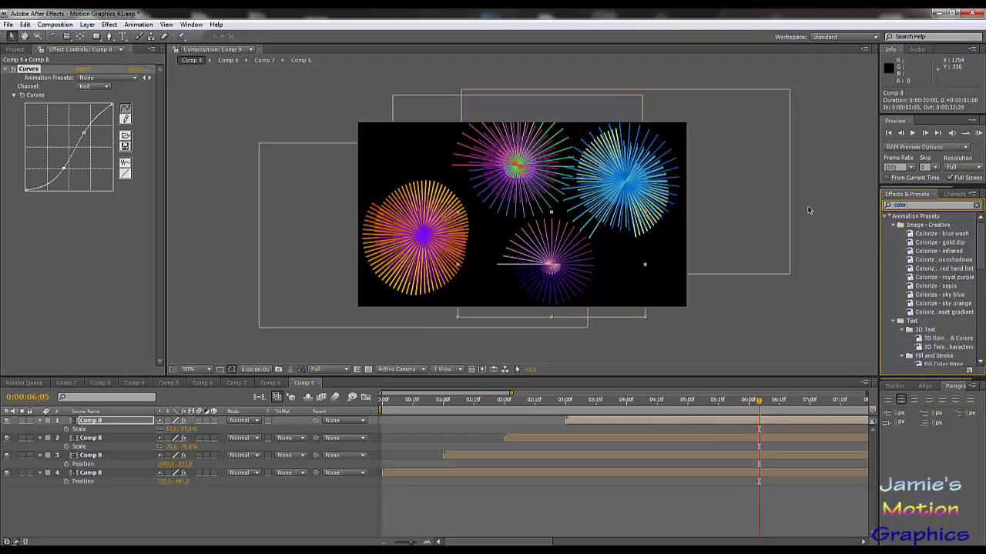
key("BackSpace")
key("BackSpace")
key("BackSpace")
key("BackSpace")
type("char")
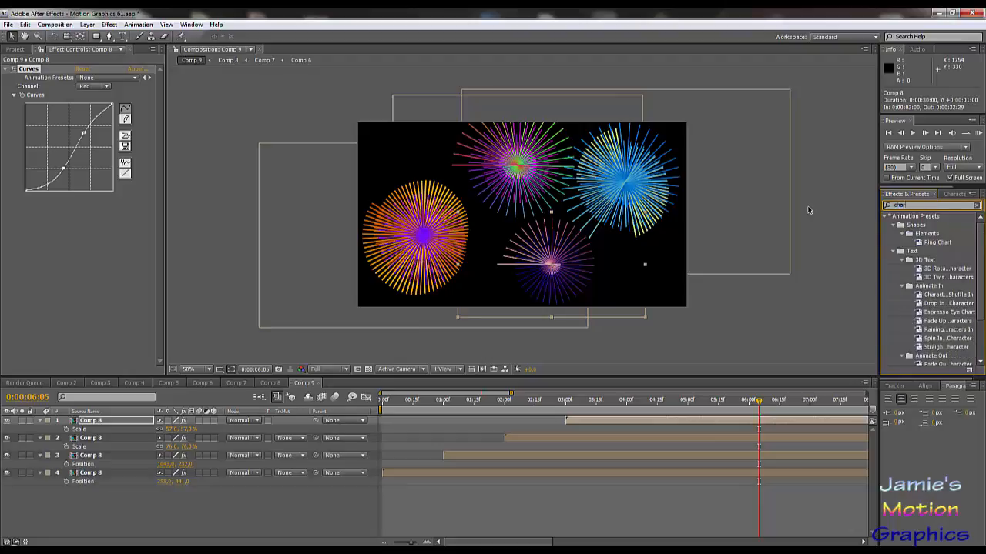
key("BackSpace")
key("BackSpace")
type("ange")
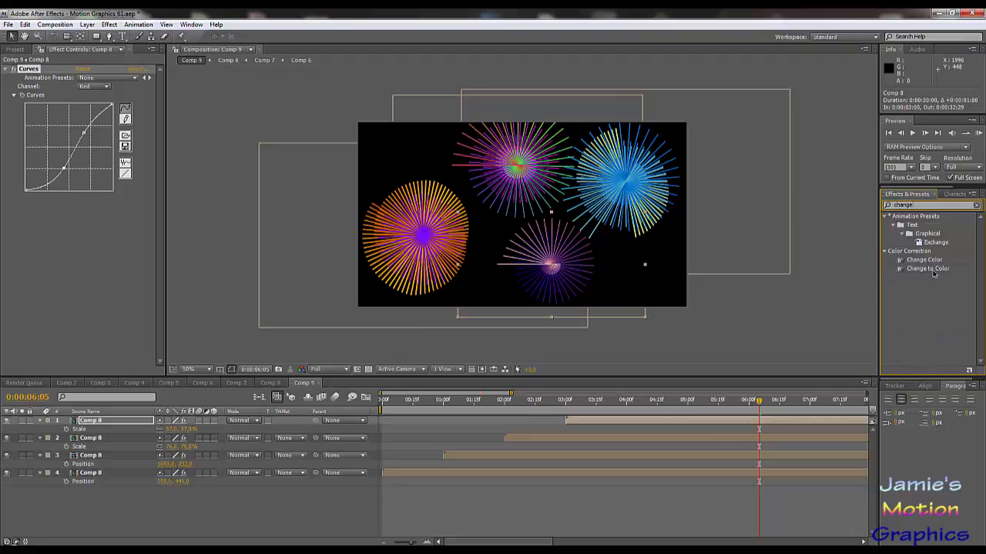
Try the Change to Color effect on the fourth burst and delete it again
left_click(929, 271)
left_click_drag(927, 273, 87, 310)
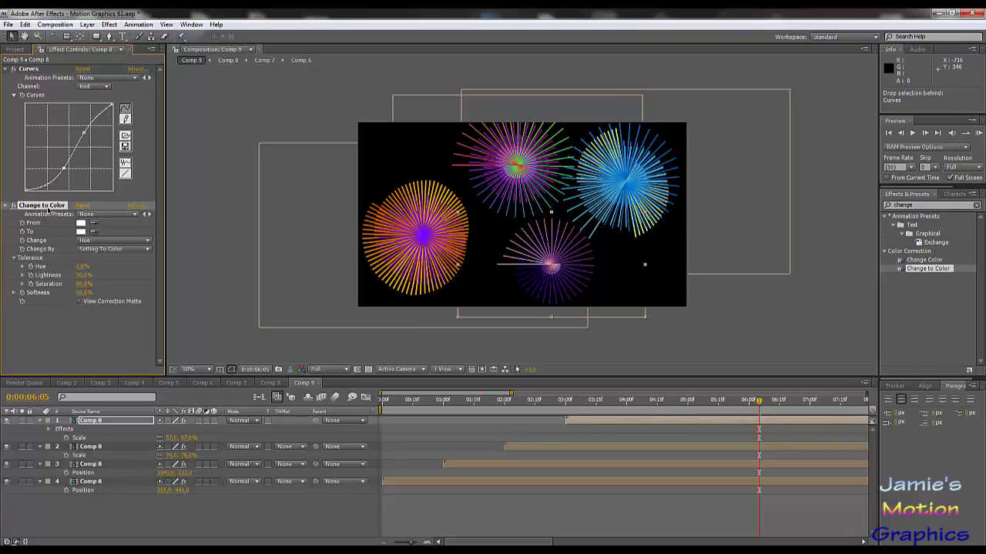
key("Delete")
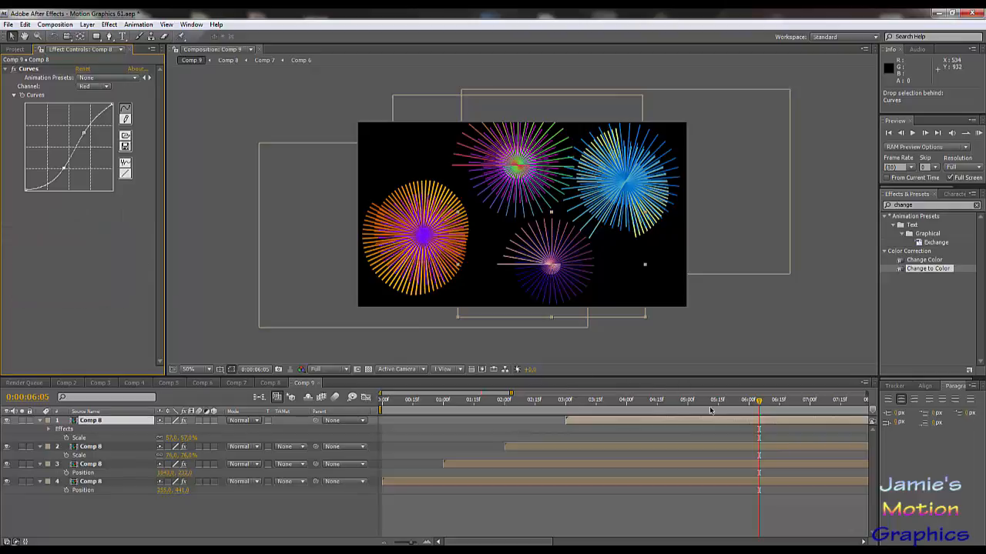
Reset the fourth burst's Curves effect at about 5:24 and bow its Red channel curve upward through the lower midtones
left_click(737, 408)
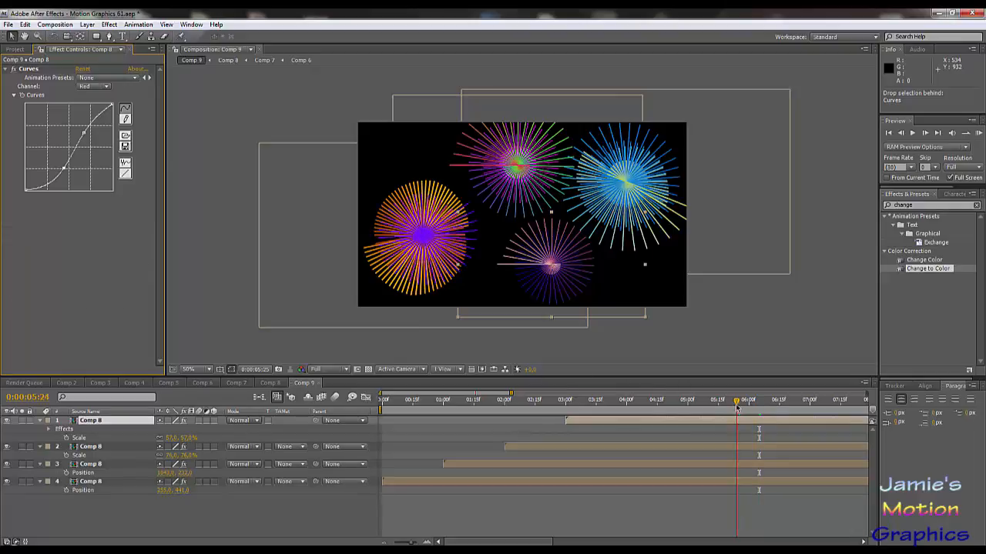
left_click(82, 68)
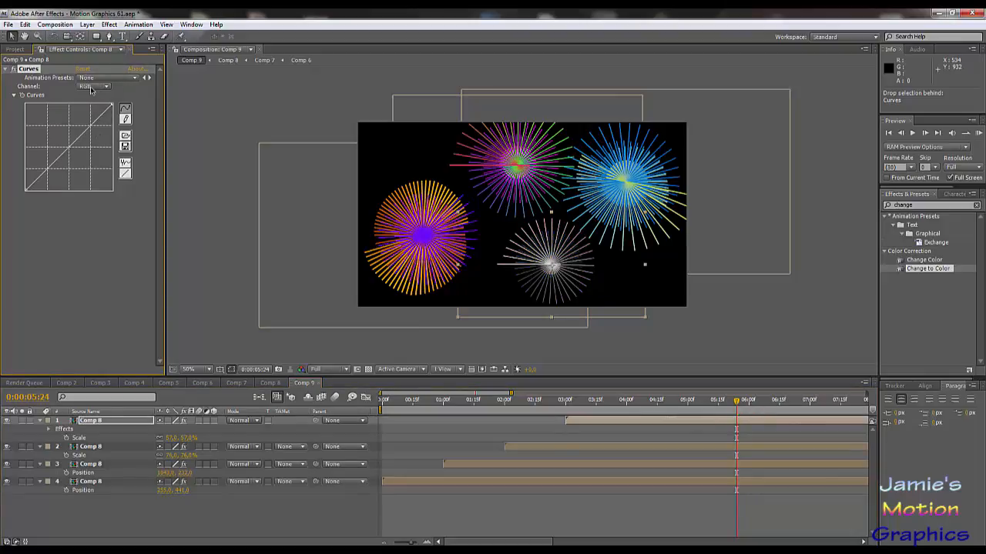
left_click(92, 86)
left_click(100, 98)
left_click_drag(55, 160, 56, 143)
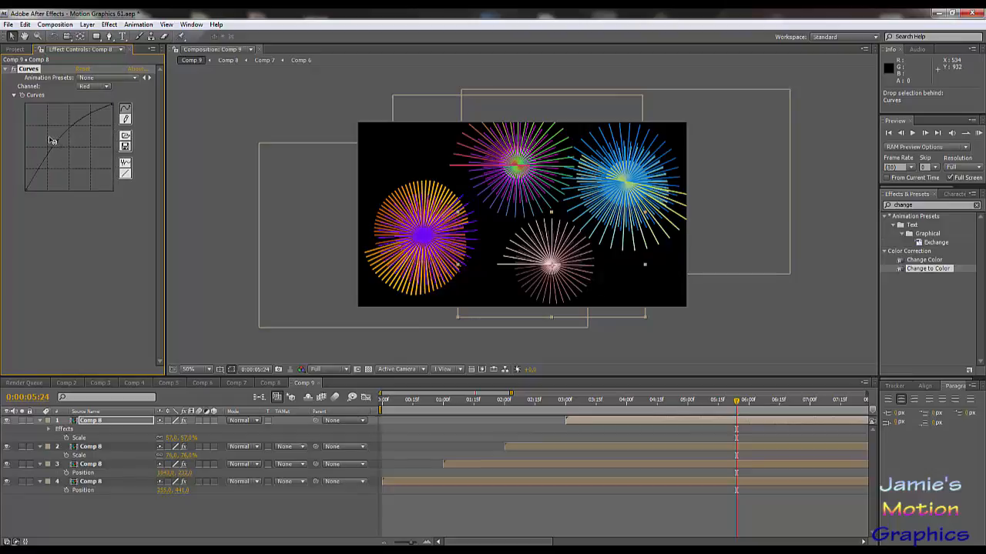
Bow the fourth burst's Green channel curve deeply downward with one control point in the upper midtones
left_click_drag(57, 142, 87, 160)
left_click(94, 86)
left_click(109, 97)
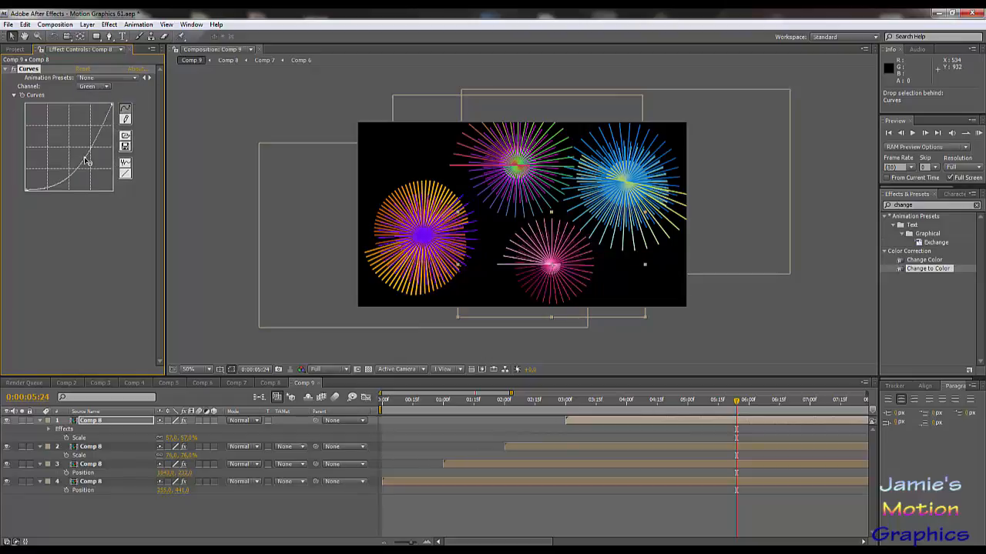
Shape the fourth burst's Blue channel curve with lowered highlights and strongly raised shadows
left_click(99, 87)
left_click(98, 99)
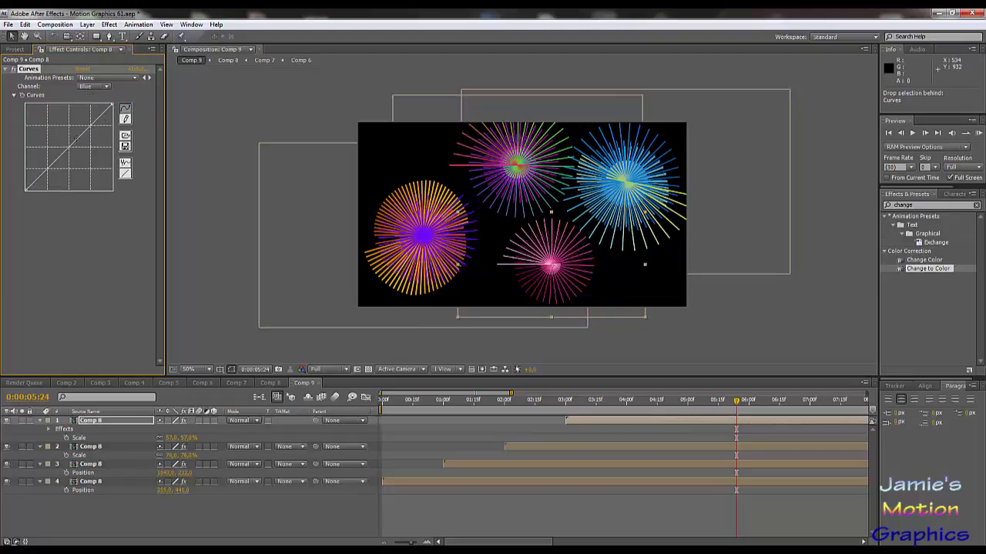
left_click_drag(75, 138, 87, 158)
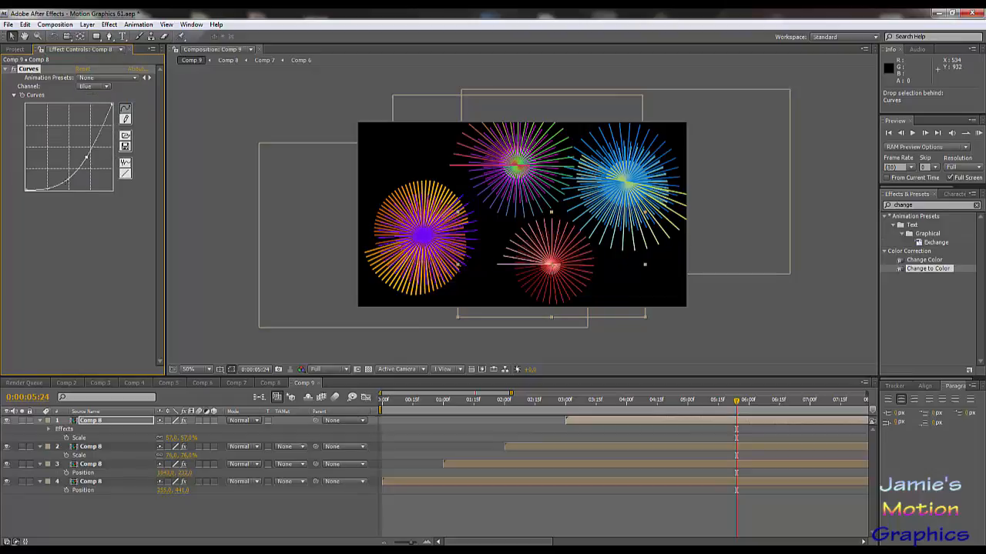
left_click_drag(44, 184, 47, 134)
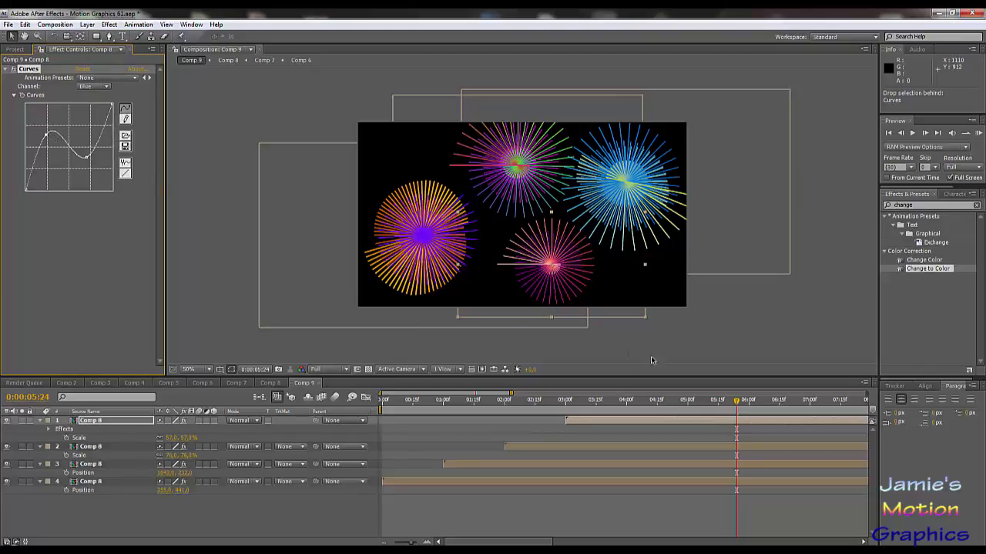
Check the four bursts between 3:10 and 9:01, extending the visible timeline range to about 19 seconds
left_click(810, 401)
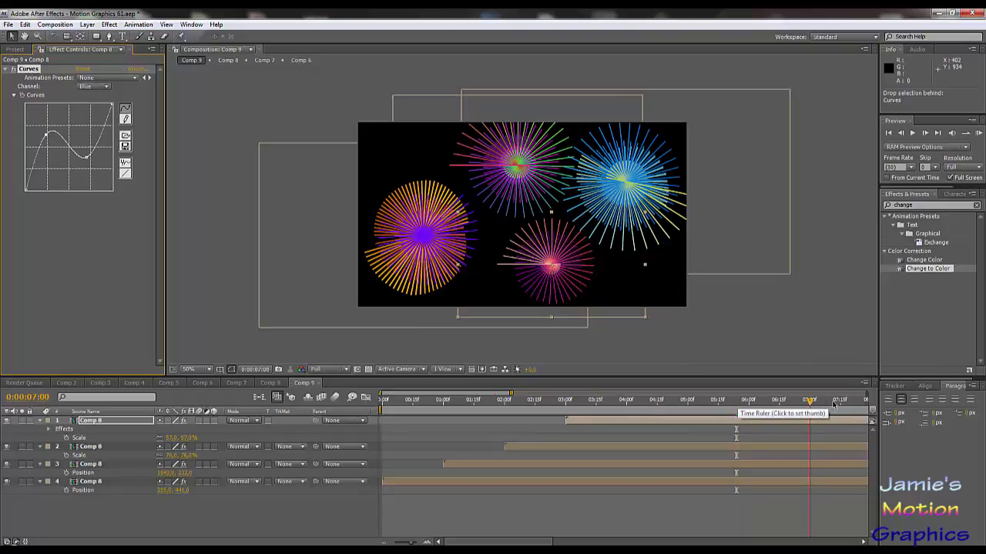
left_click_drag(809, 396, 586, 400)
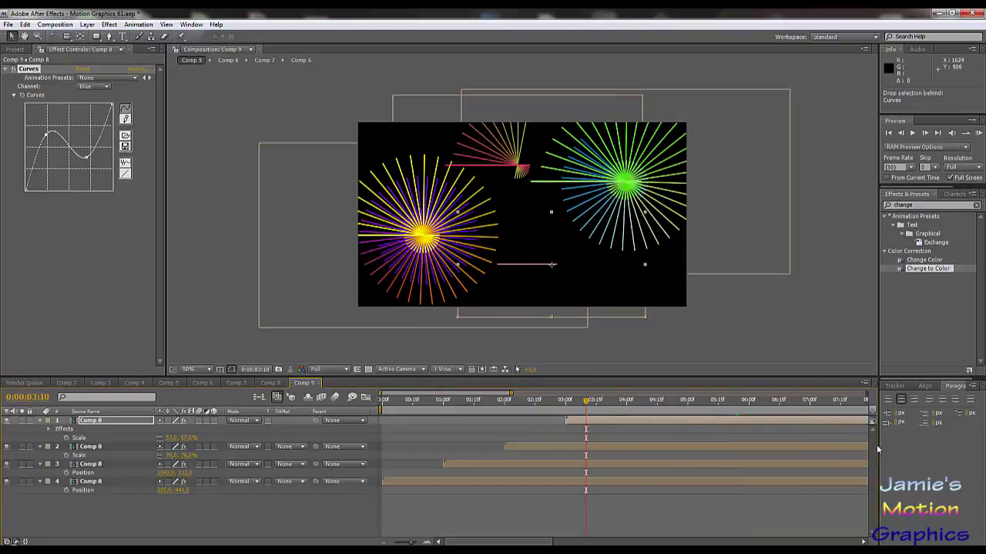
left_click(819, 401)
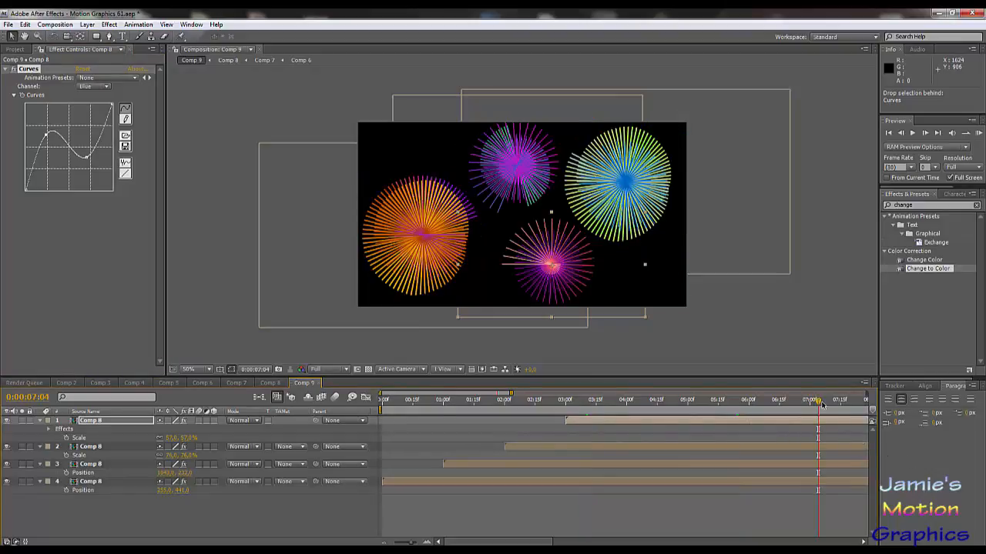
left_click(858, 402)
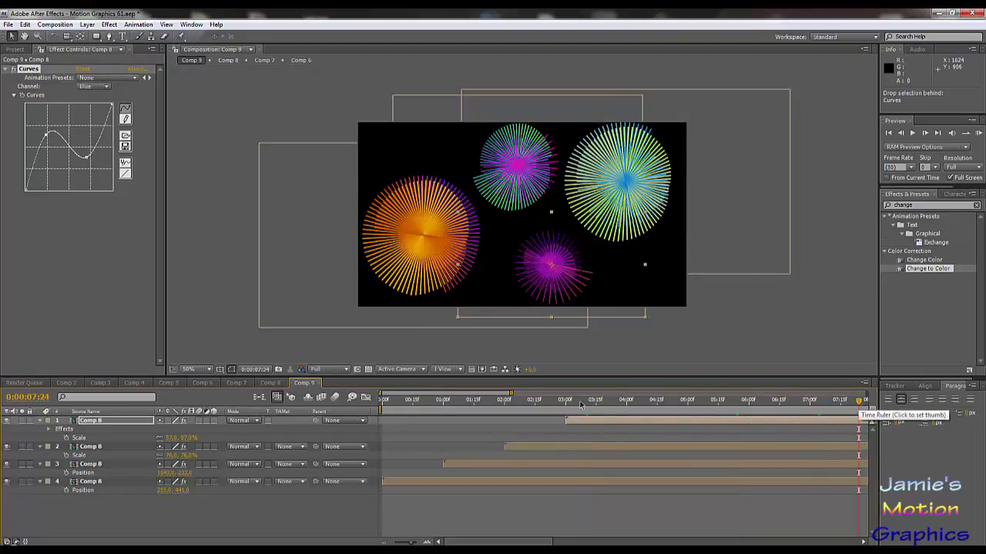
left_click(825, 402)
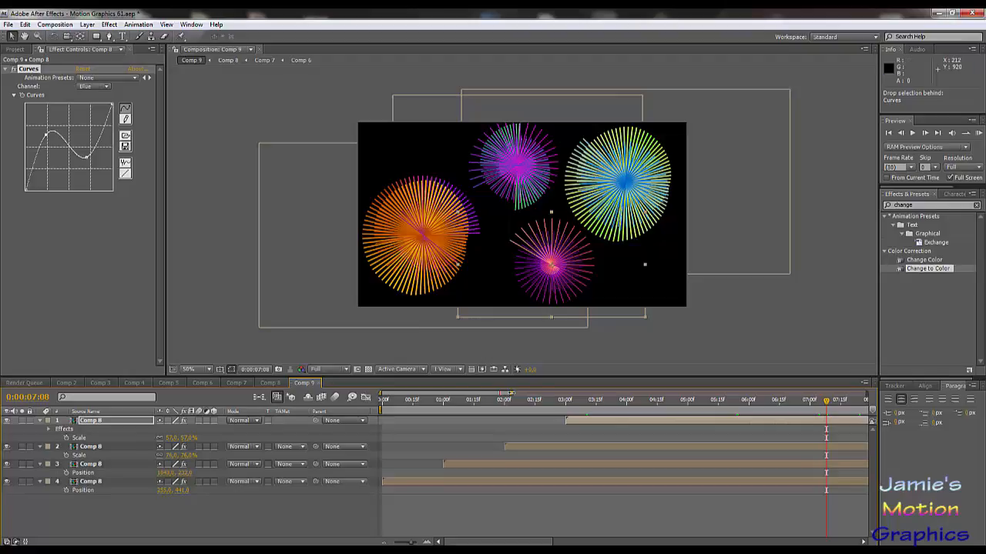
left_click_drag(511, 394, 692, 394)
left_click(608, 401)
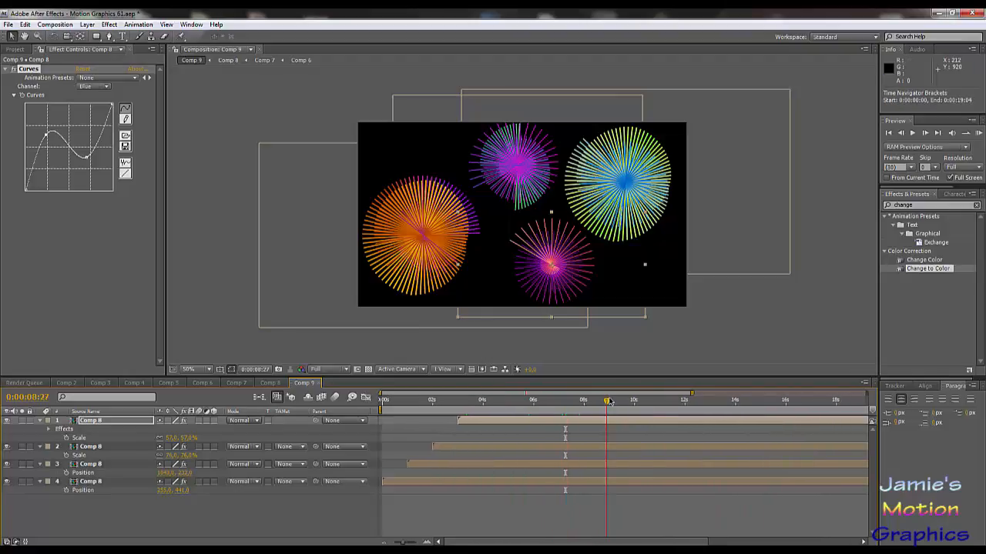
left_click_drag(607, 401, 611, 401)
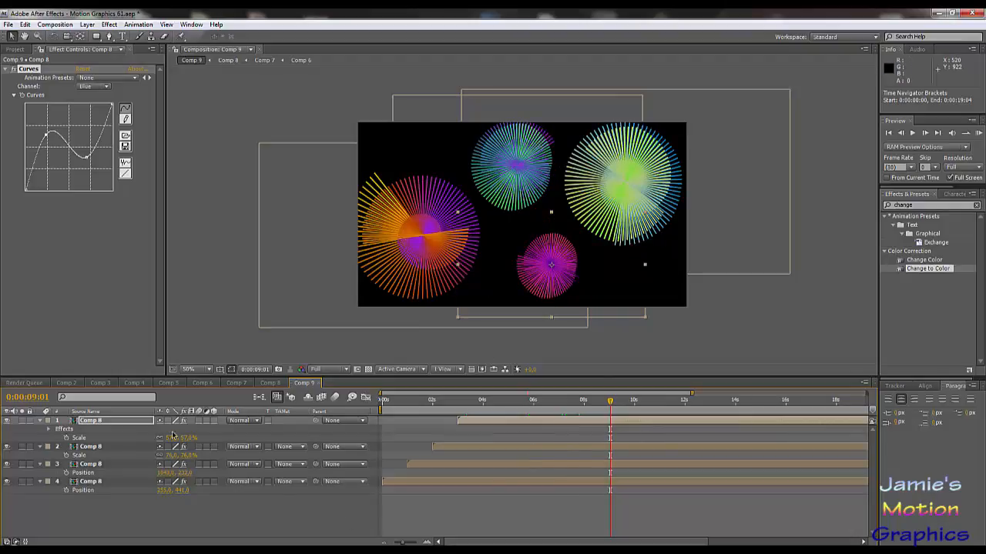
Collapse the properties of all four Comp 8 layers and preview the bursts up to about 11:02
left_click(40, 421)
left_click(41, 430)
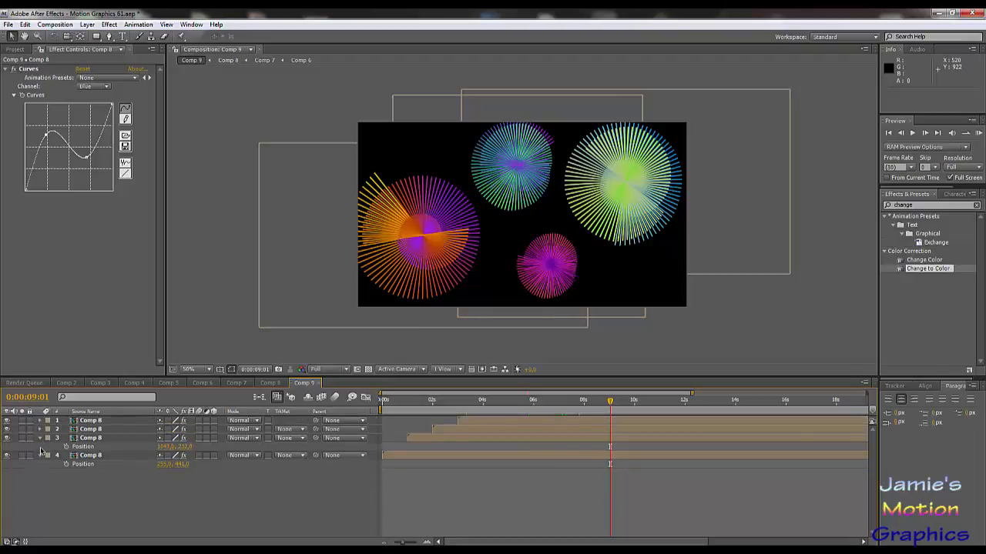
left_click(40, 439)
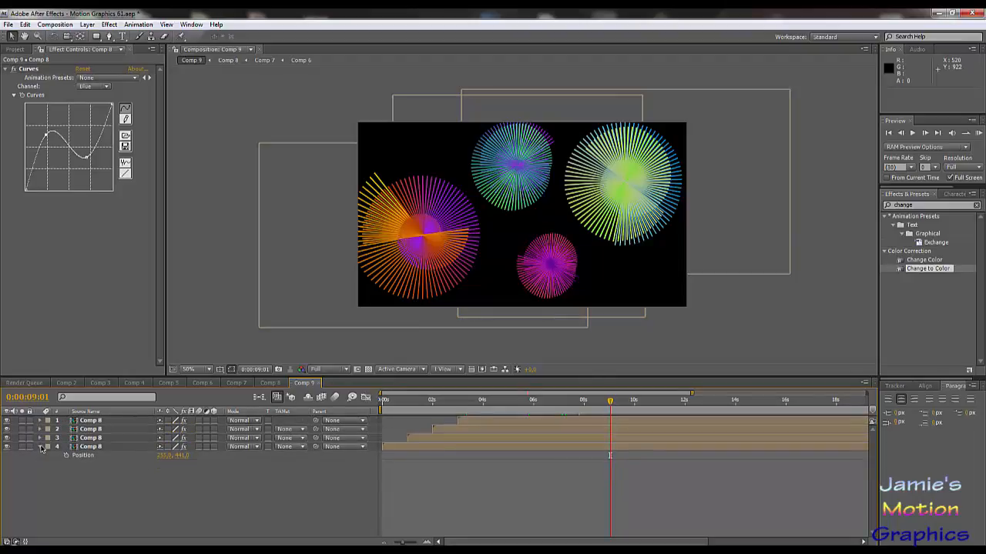
left_click(41, 447)
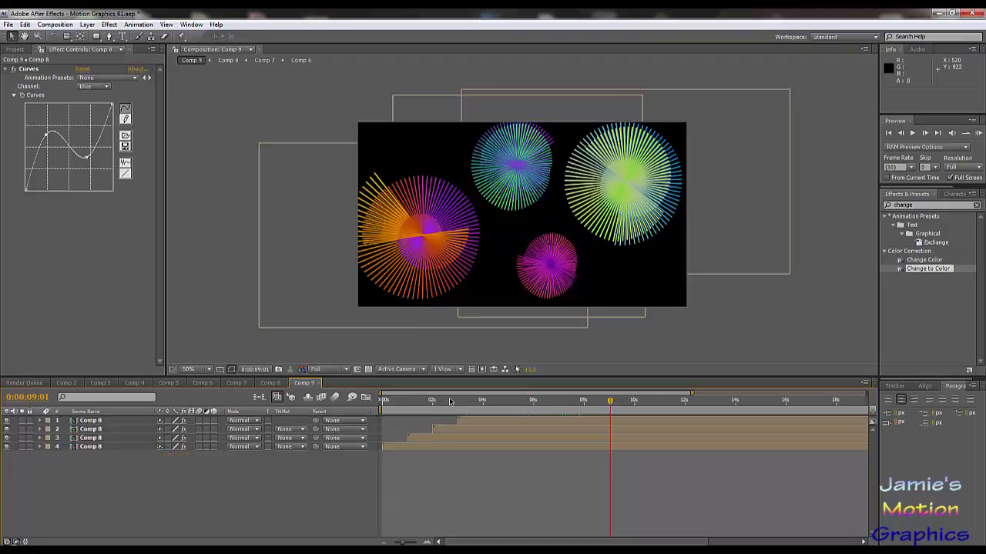
left_click_drag(444, 401, 665, 424)
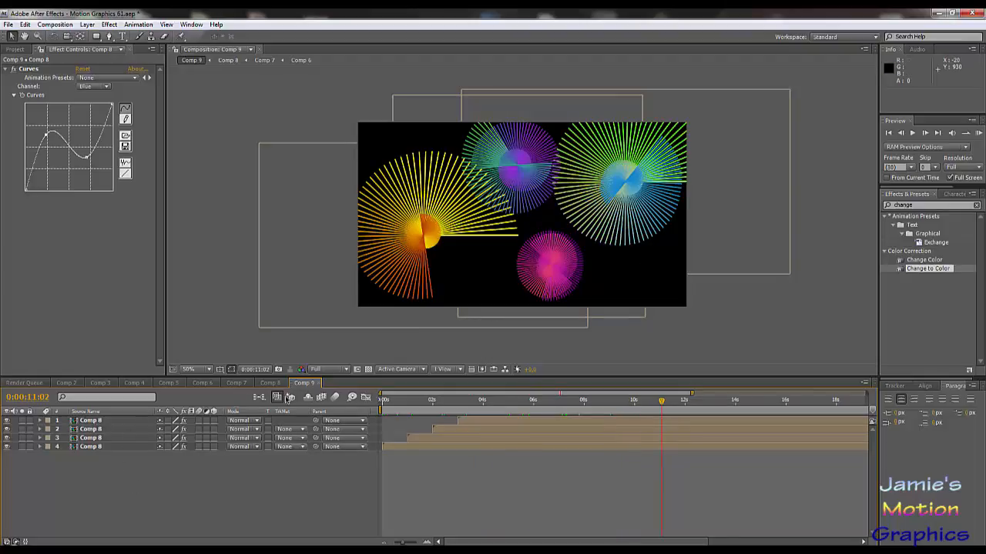
Reveal the Rotation property of all four Comp 8 layers and set the third layer's rotation to 45°
left_click(89, 420)
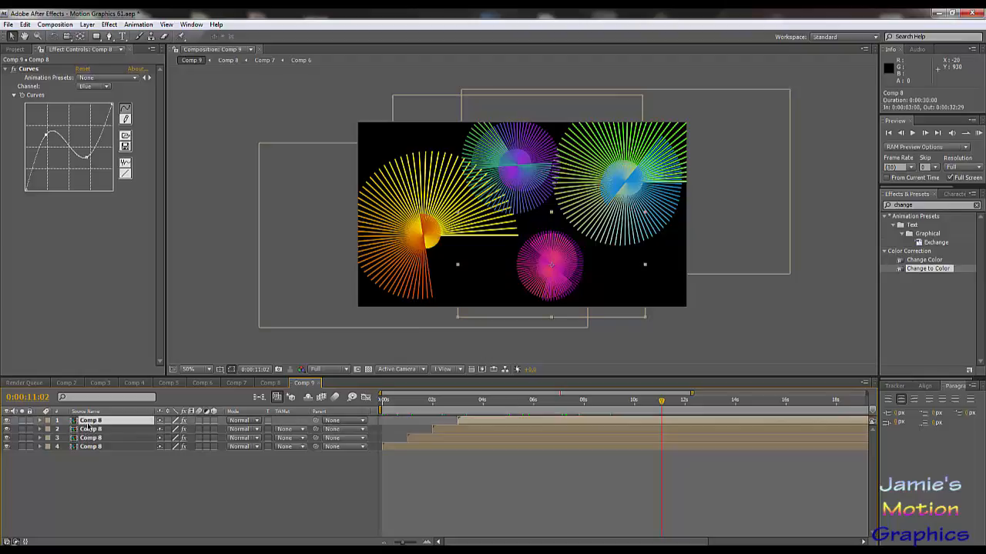
left_click(95, 448, "shift")
key("alt+shift+r")
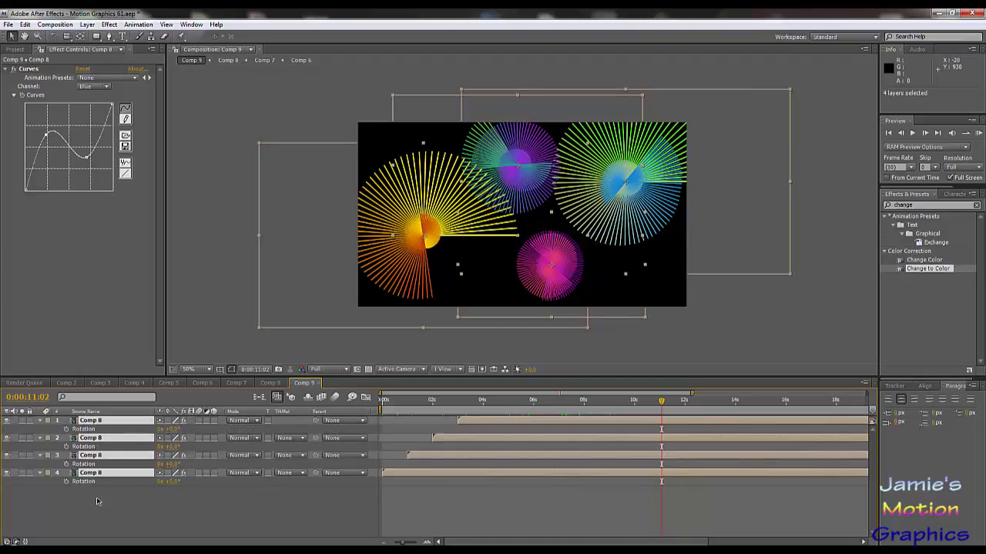
left_click(182, 492)
left_click(172, 463)
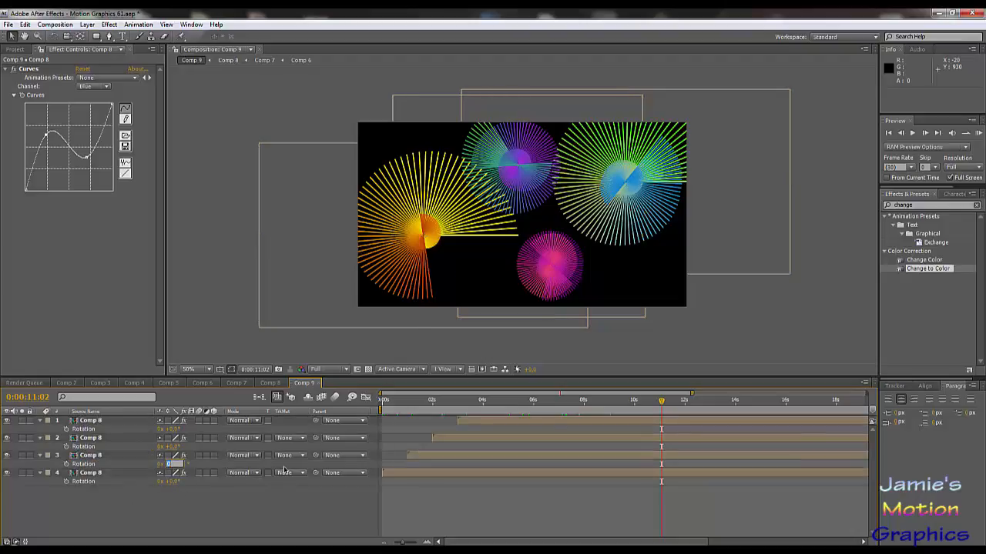
type("45")
left_click(175, 455)
Set the second Comp 8 layer's rotation to -90° and the first layer's rotation to 135°
left_click(174, 447)
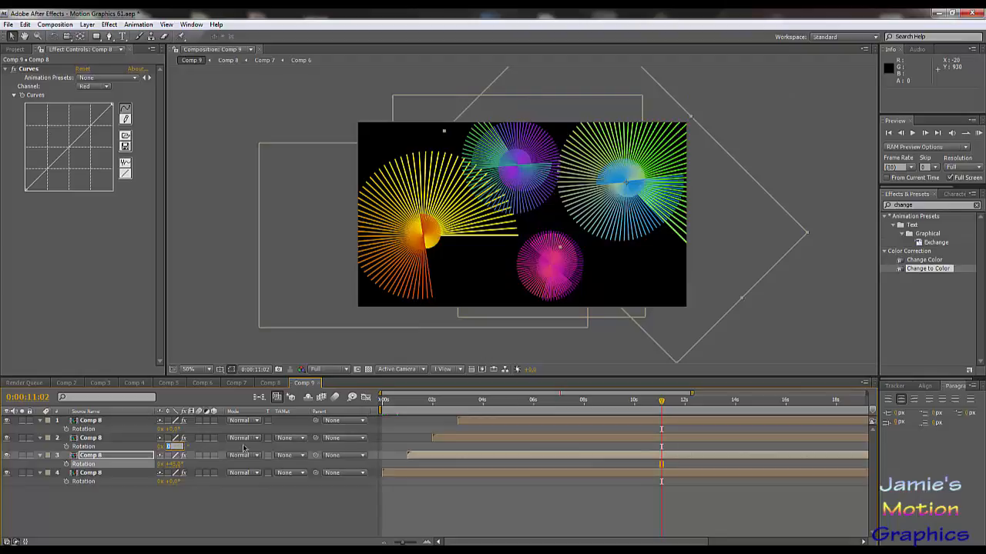
type("-90")
key("Return")
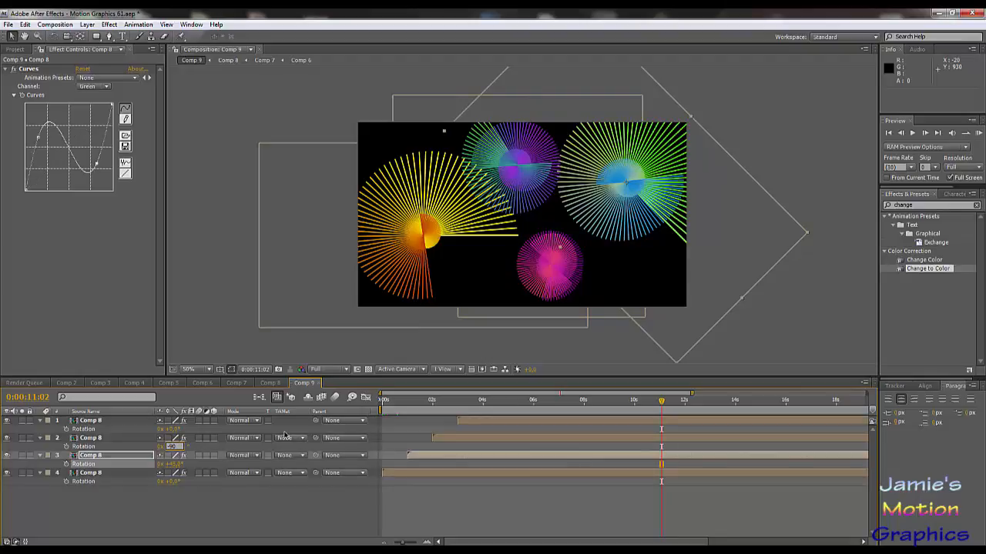
left_click(175, 430)
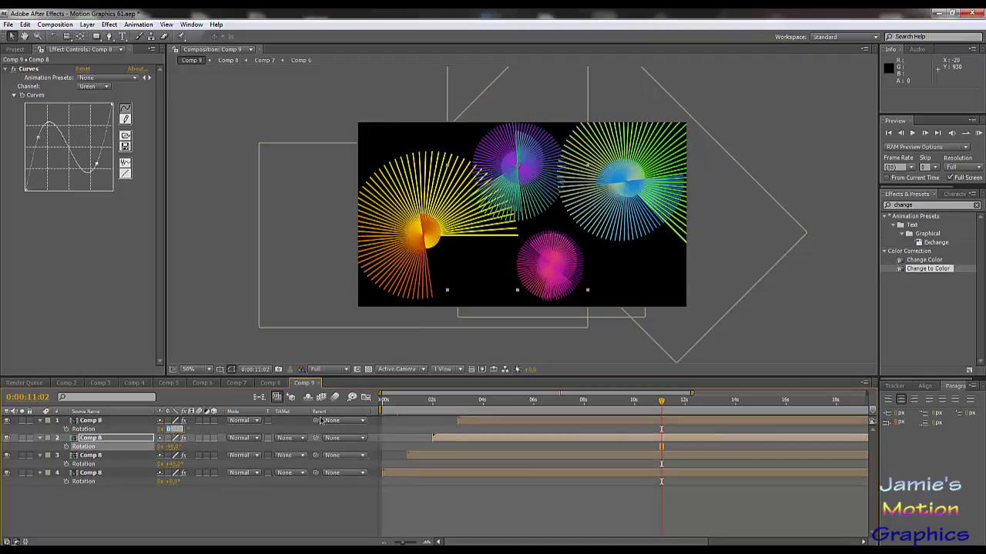
key("Return")
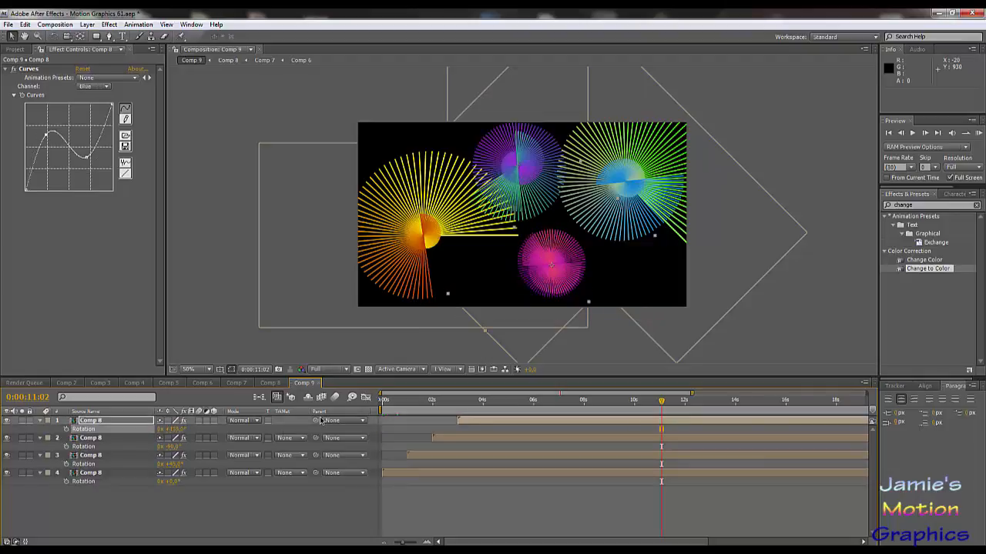
left_click(153, 509)
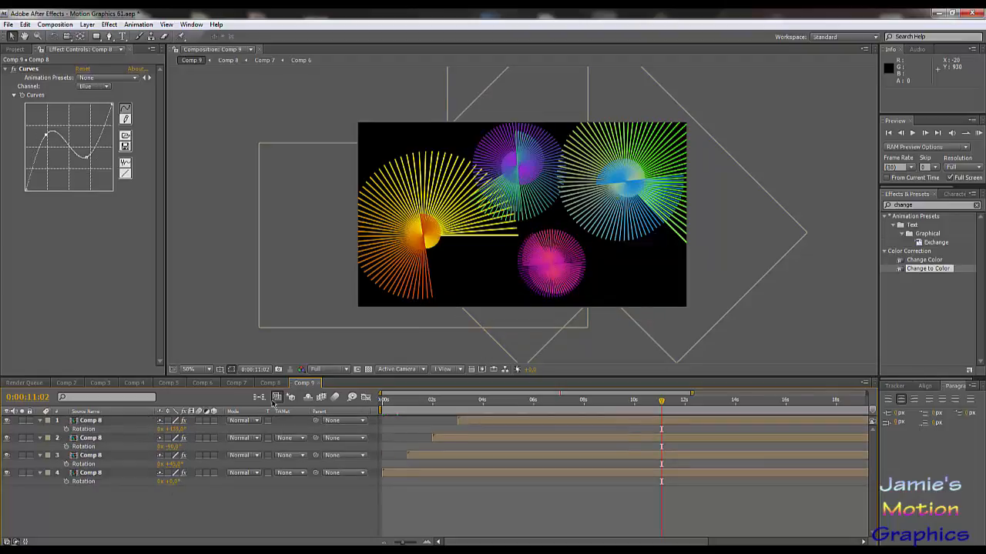
Make the first Comp 8 layer 3D and set its Y Rotation to 180°
left_click(99, 422)
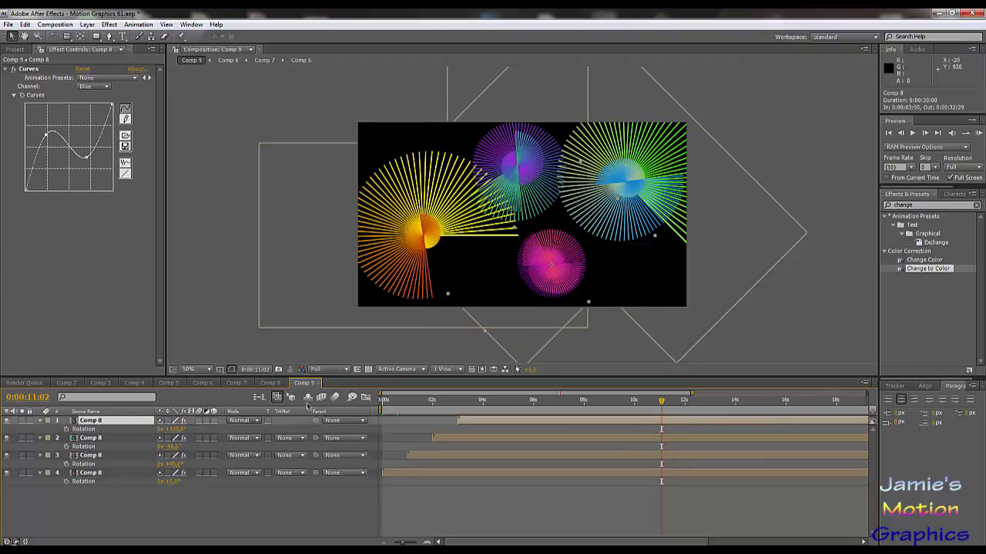
left_click(215, 421)
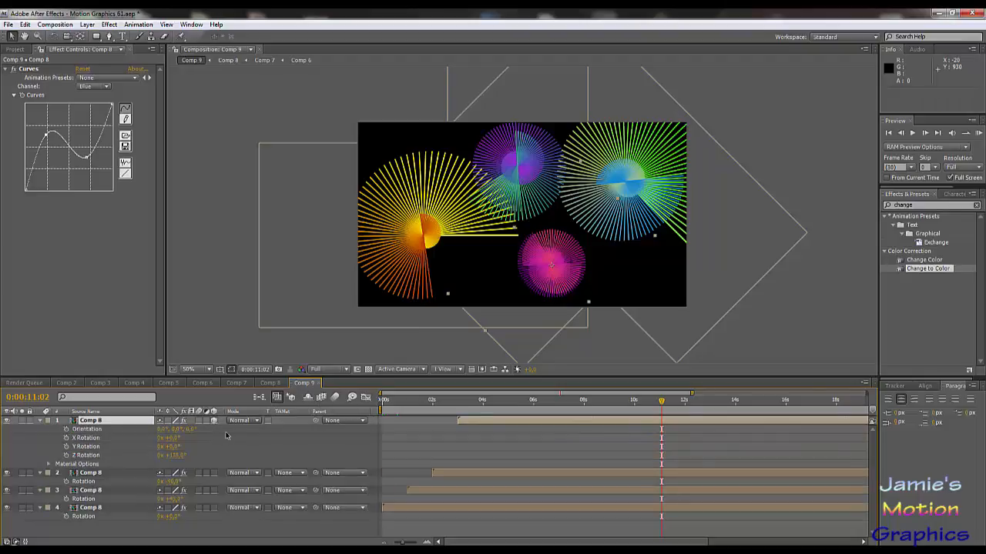
left_click(174, 446)
type("120")
key("Return")
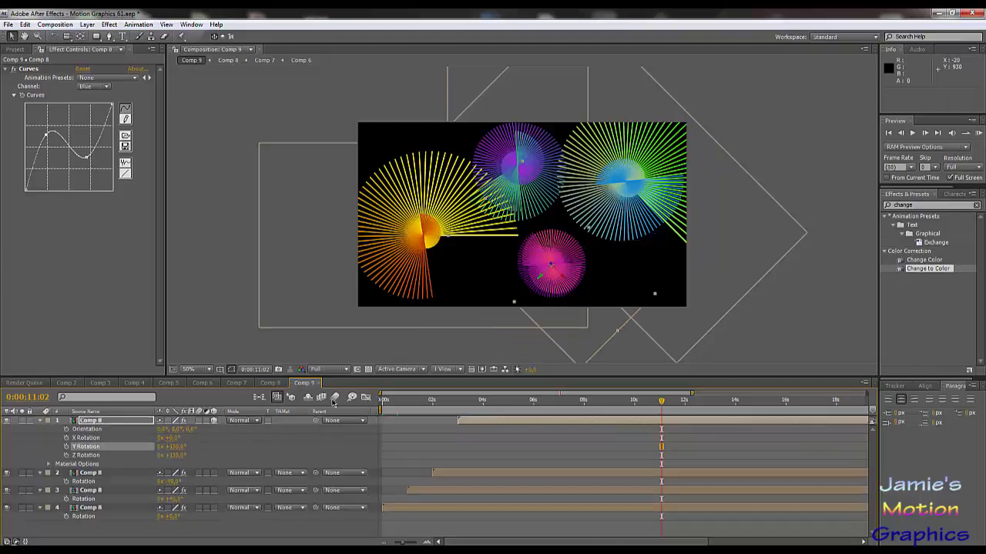
Make the third Comp 8 layer 3D and set its Y Rotation to 180°
left_click(105, 494)
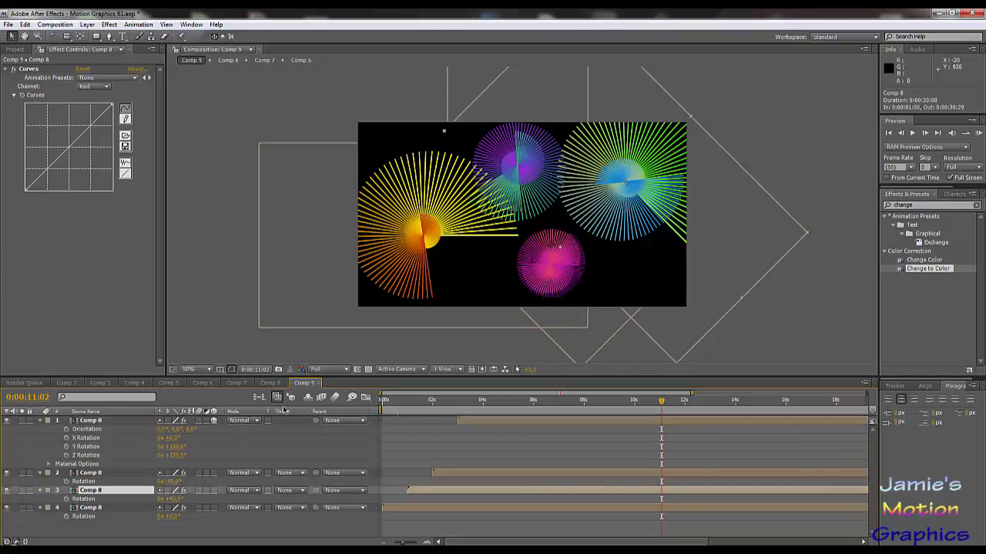
left_click(213, 491)
left_click(175, 519)
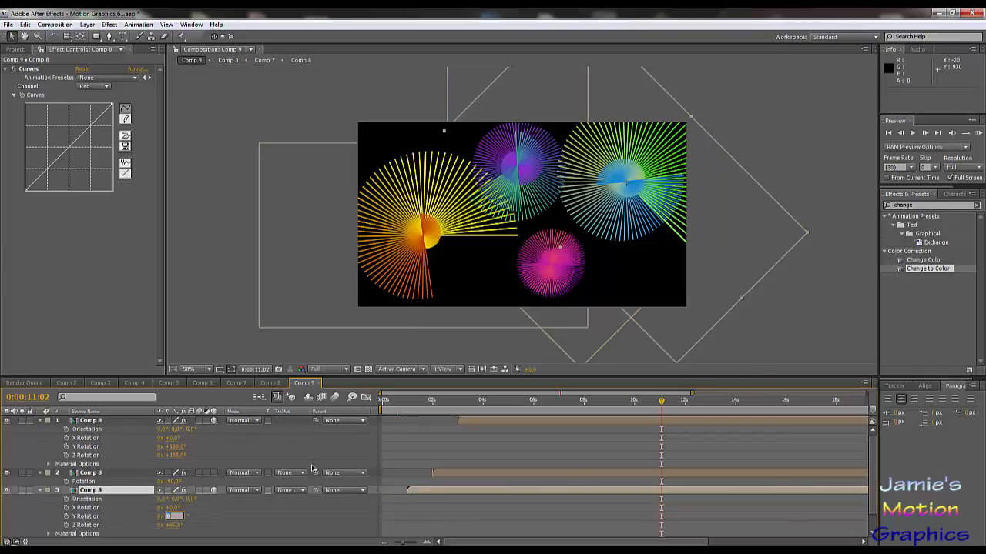
type("180")
key("Return")
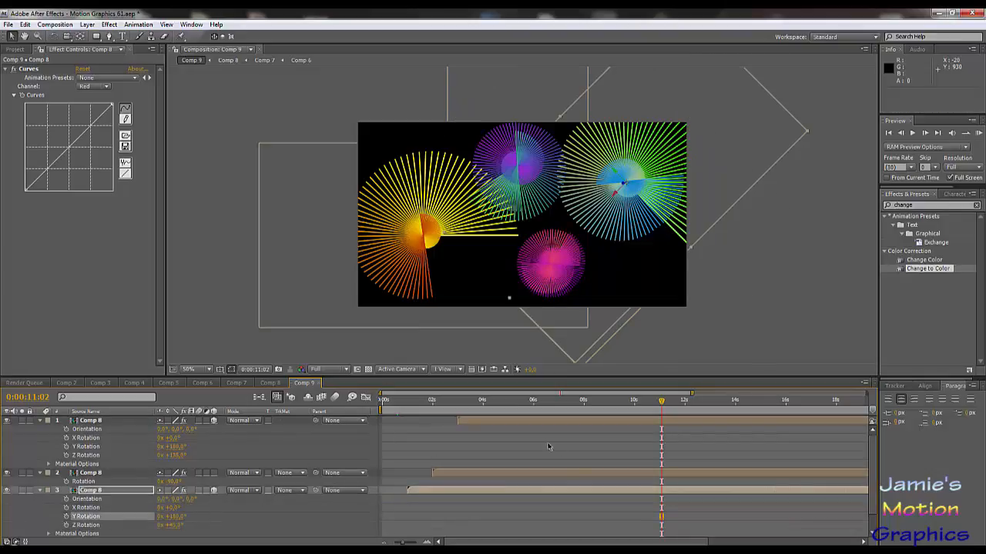
Move the current time to 1:19 and collapse the rotation properties of all four Comp 8 layers
left_click_drag(572, 408, 423, 429)
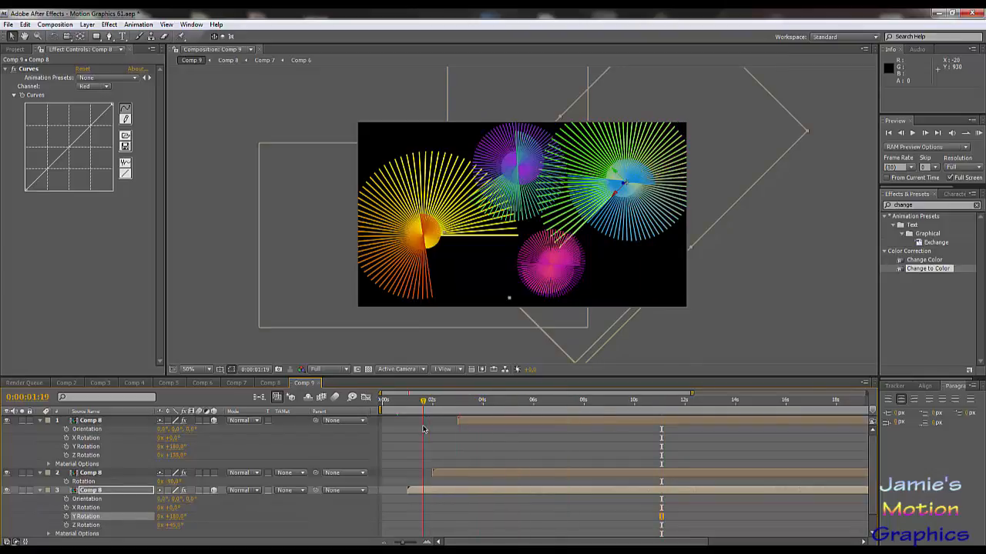
left_click(39, 421)
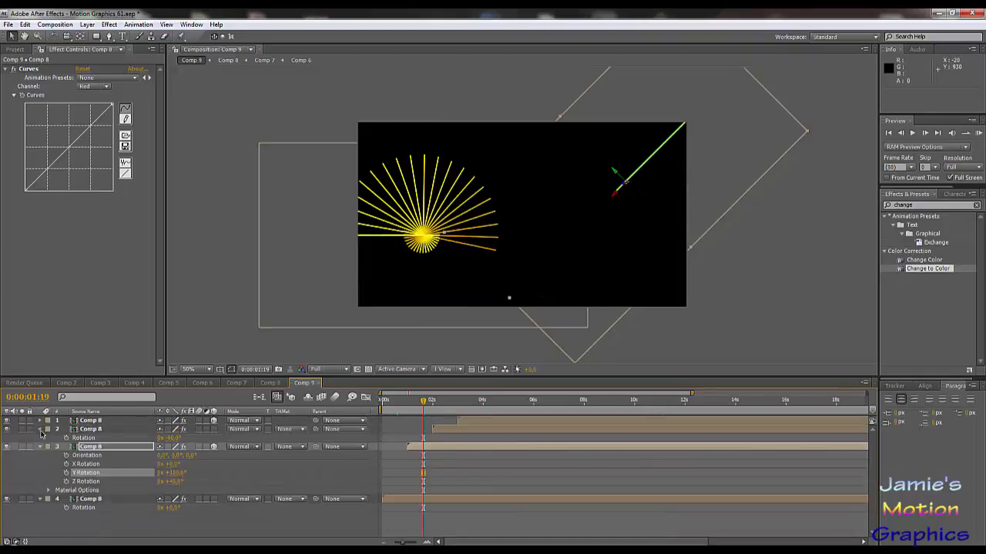
left_click(40, 430)
left_click(40, 438)
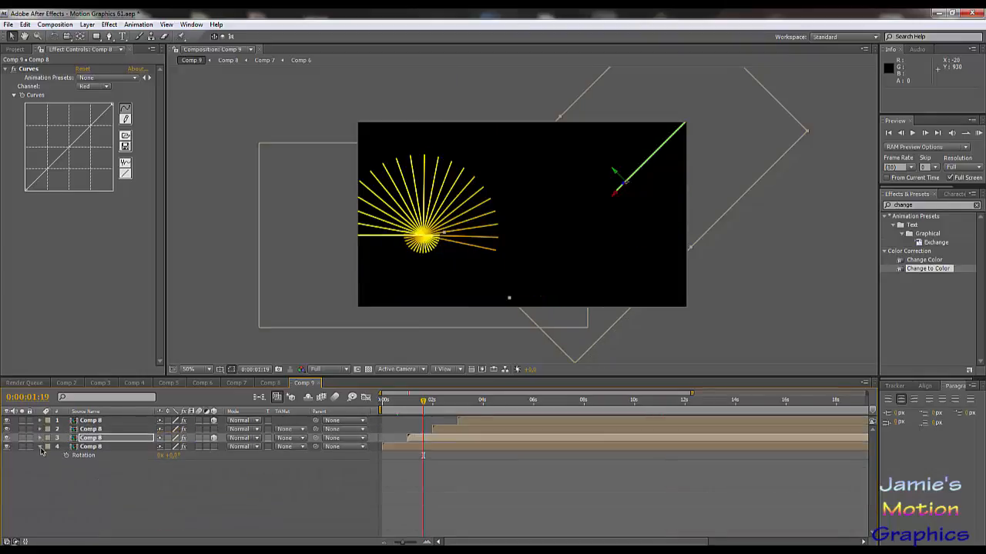
left_click(40, 447)
Preview the rotated bursts by scrubbing from about 1:08 to 7:16
left_click(415, 404)
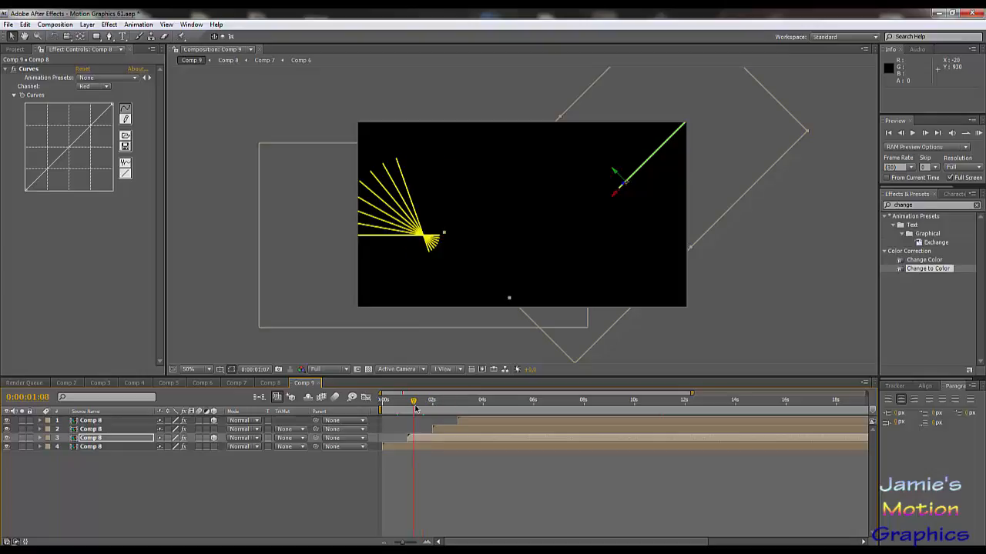
left_click_drag(414, 408, 489, 416)
left_click_drag(493, 419, 572, 429)
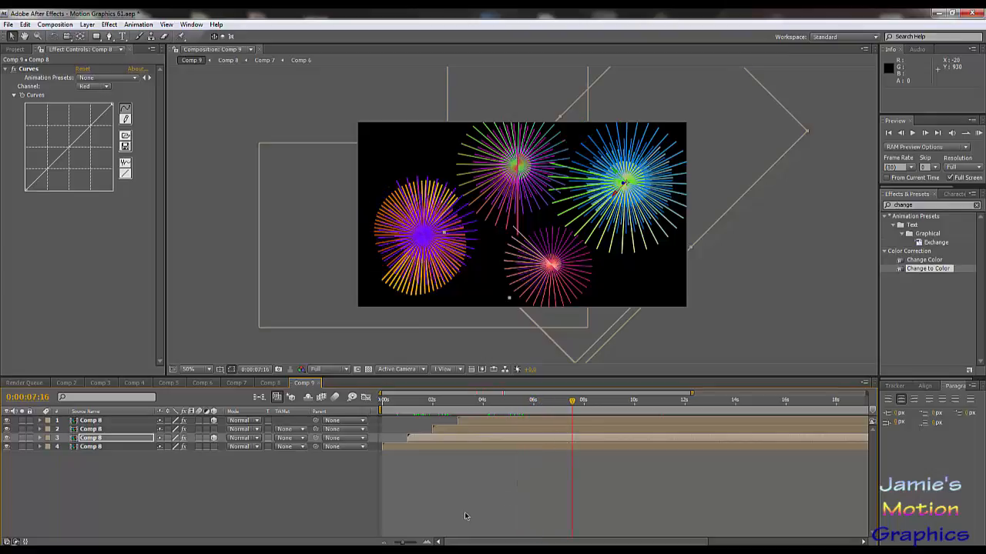